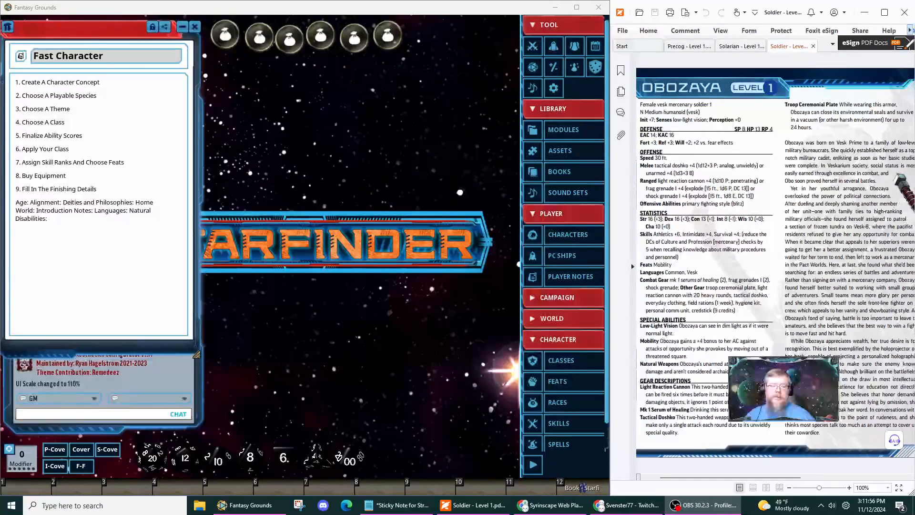
# In Fantasy Grounds, rename the character "Keskodai Mystic" in the character list as "Mystic Keskodai" and close its sheet.
pyautogui.hotkey('alt', 'Tab')
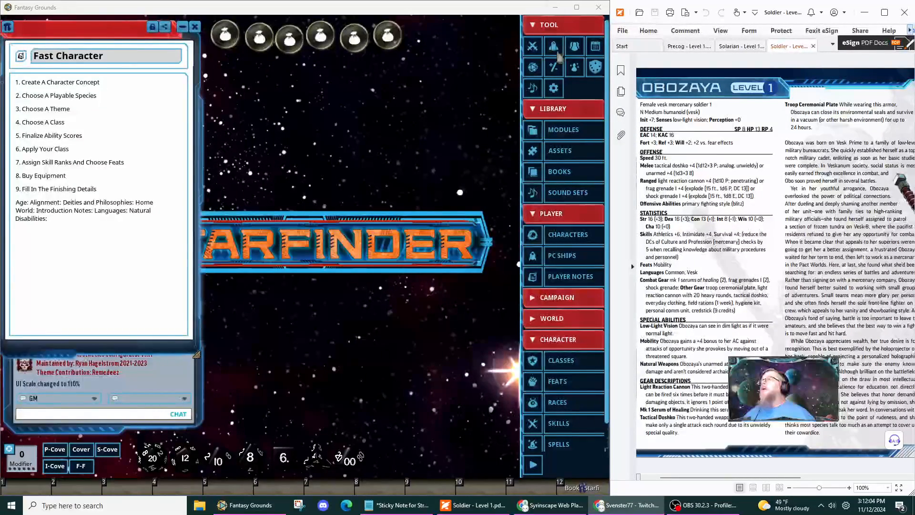
pyautogui.click(567, 235)
pyautogui.moveTo(357, 171); pyautogui.dragTo(267, 65)
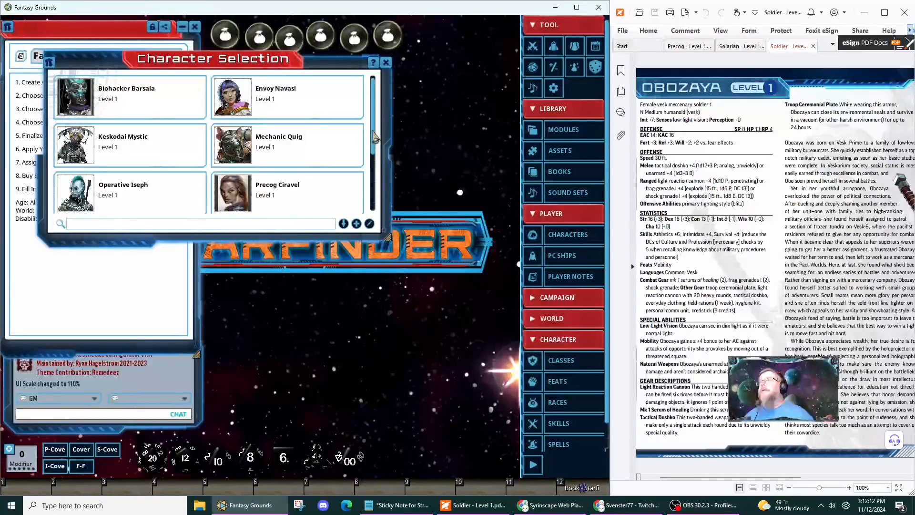
pyautogui.scroll(-2, 379, 188)
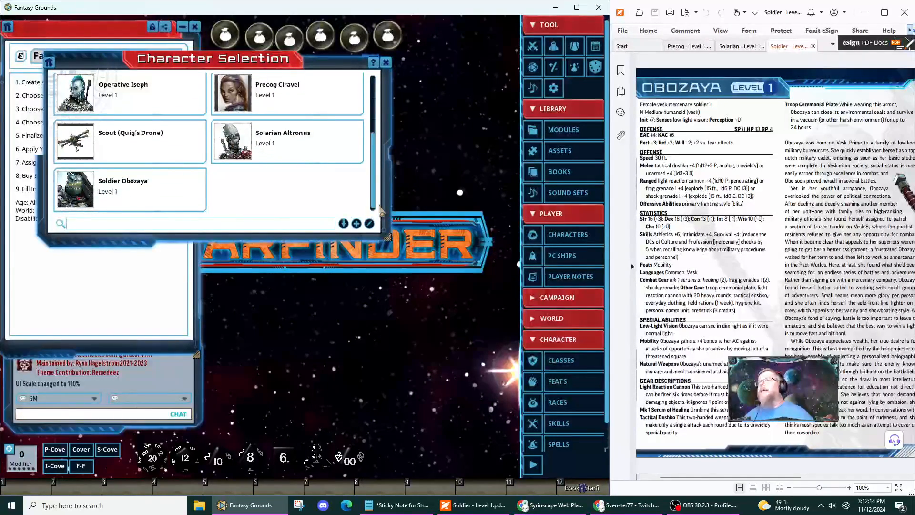
pyautogui.scroll(3, 372, 152)
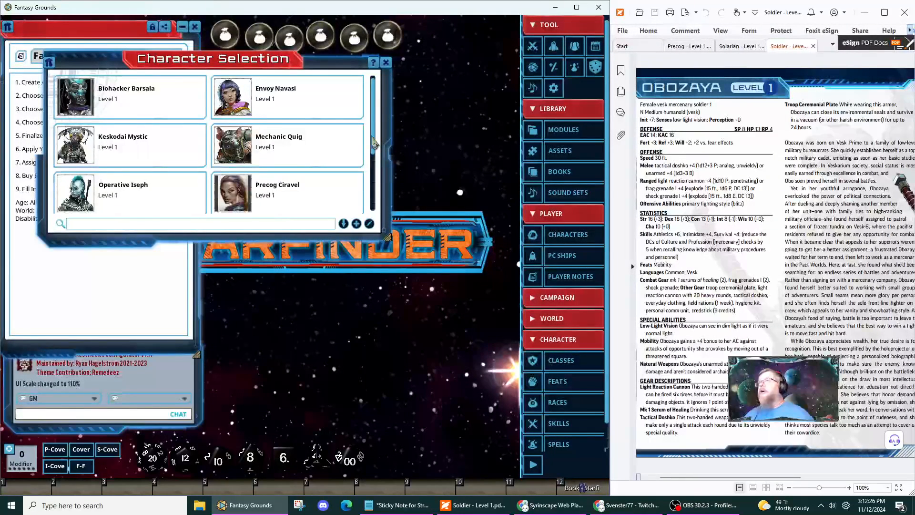
pyautogui.moveTo(379, 138); pyautogui.dragTo(383, 108)
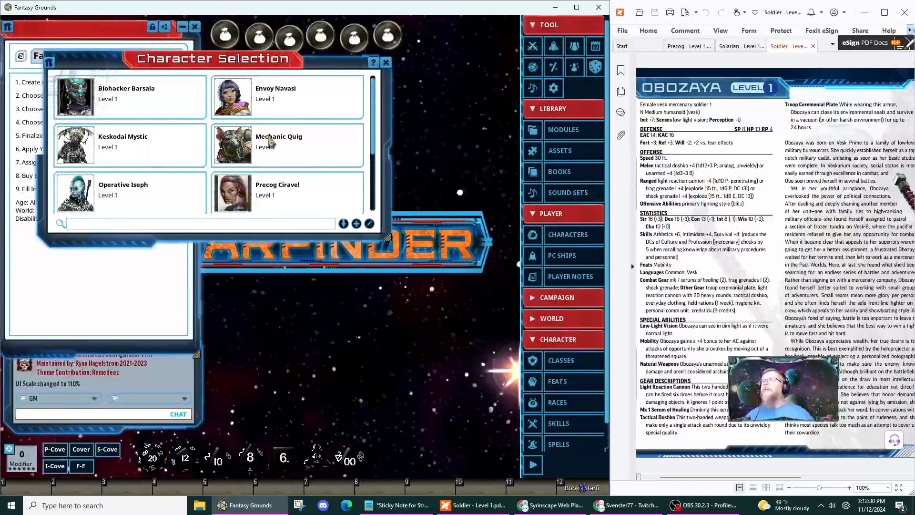
pyautogui.click(91, 145)
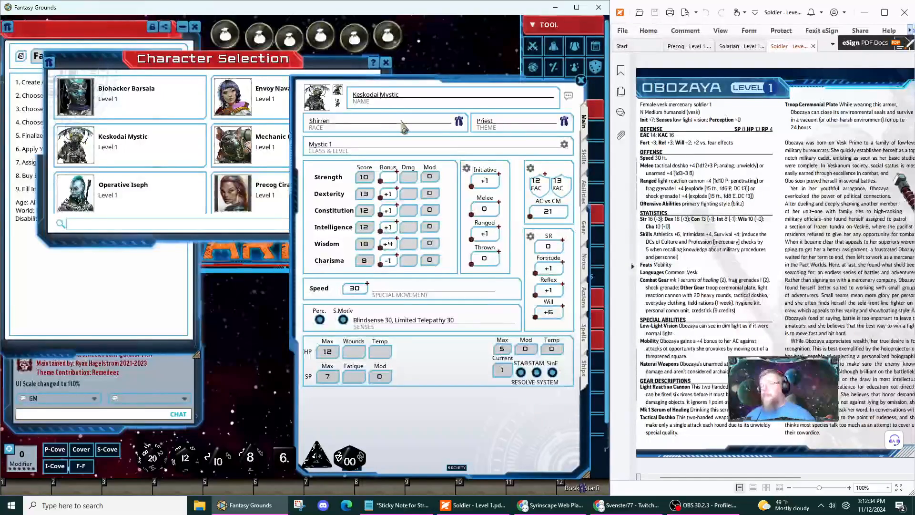
pyautogui.hotkey('shift', 'Home')
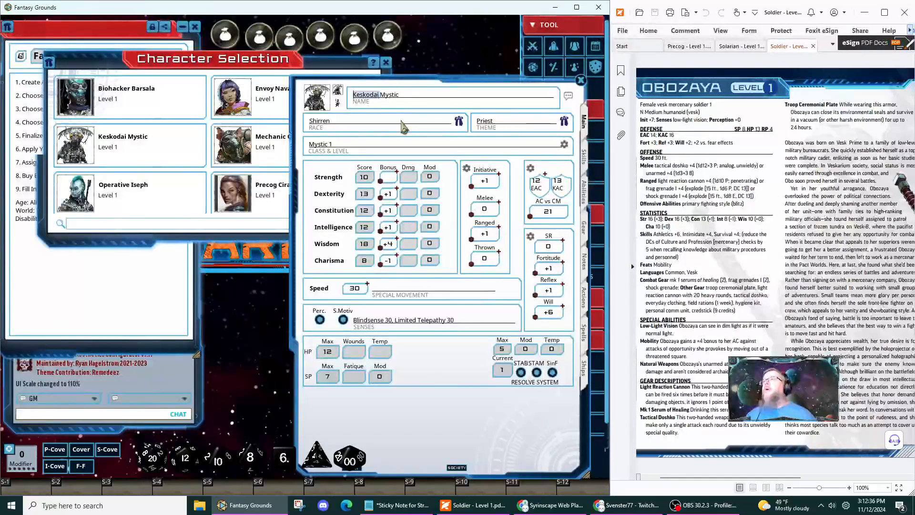
pyautogui.press('BackSpace')
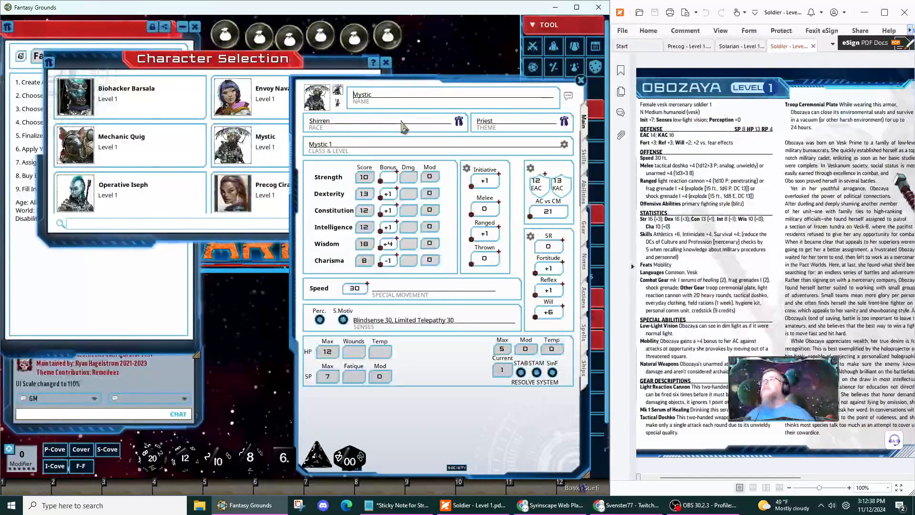
pyautogui.write('Keskodai')
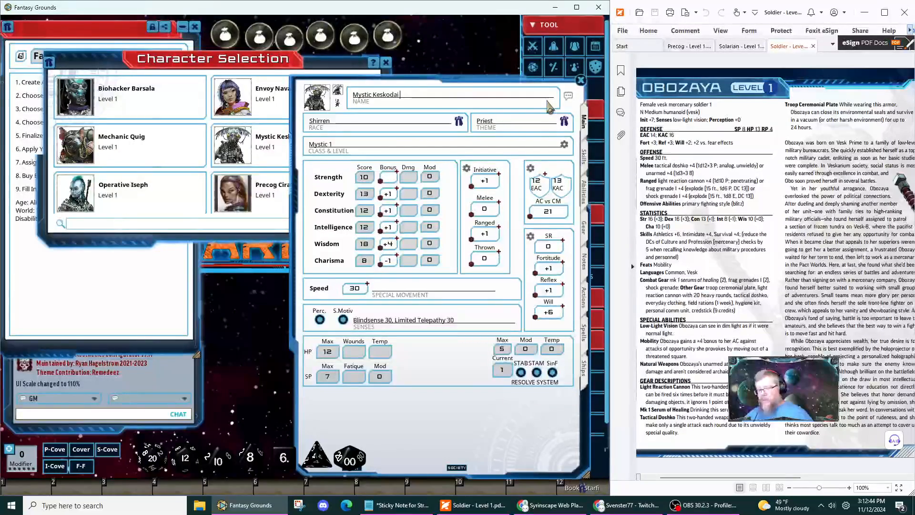
pyautogui.click(580, 80)
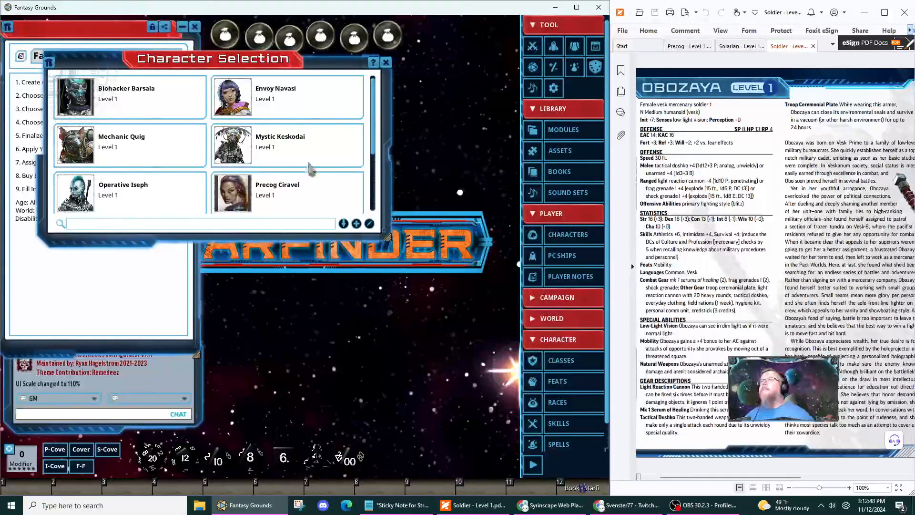
# Create a new blank character from the character list, leaving only its empty sheet open.
pyautogui.scroll(-3, 375, 101)
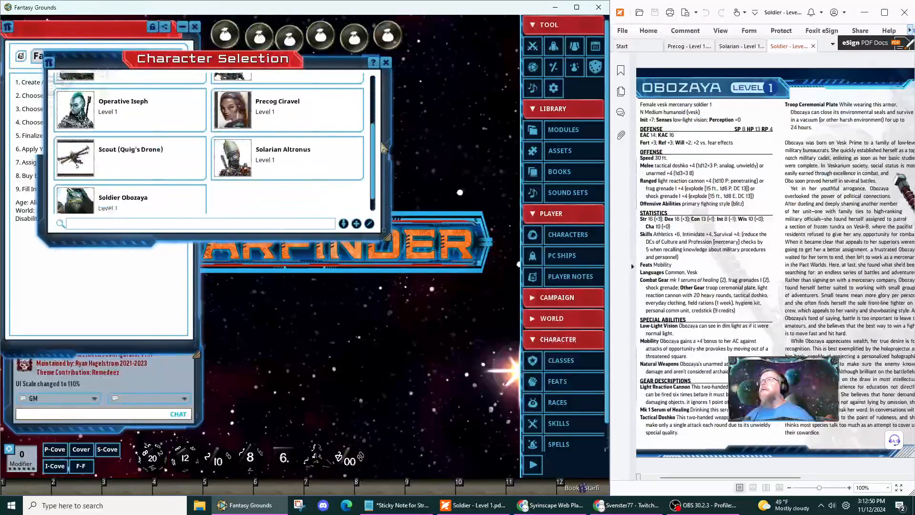
pyautogui.scroll(3, 375, 102)
pyautogui.moveTo(341, 62); pyautogui.dragTo(442, 129)
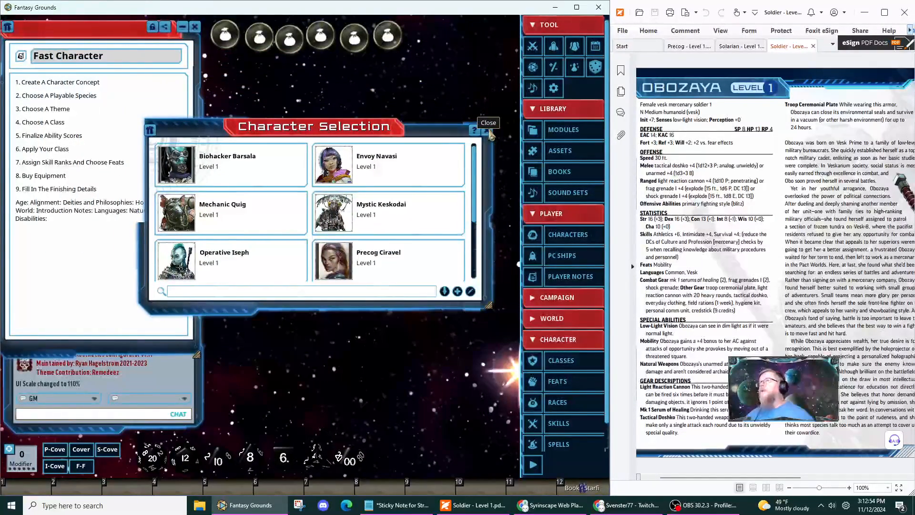
pyautogui.click(489, 131)
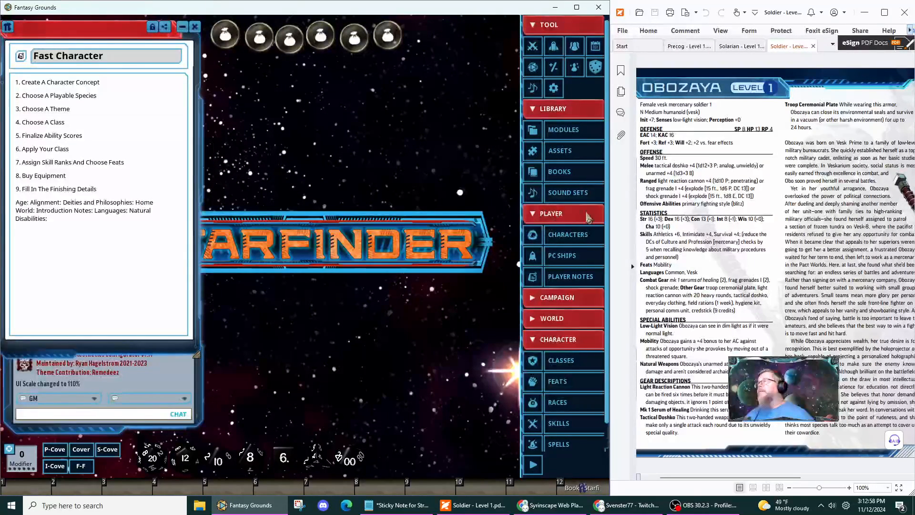
pyautogui.click(563, 241)
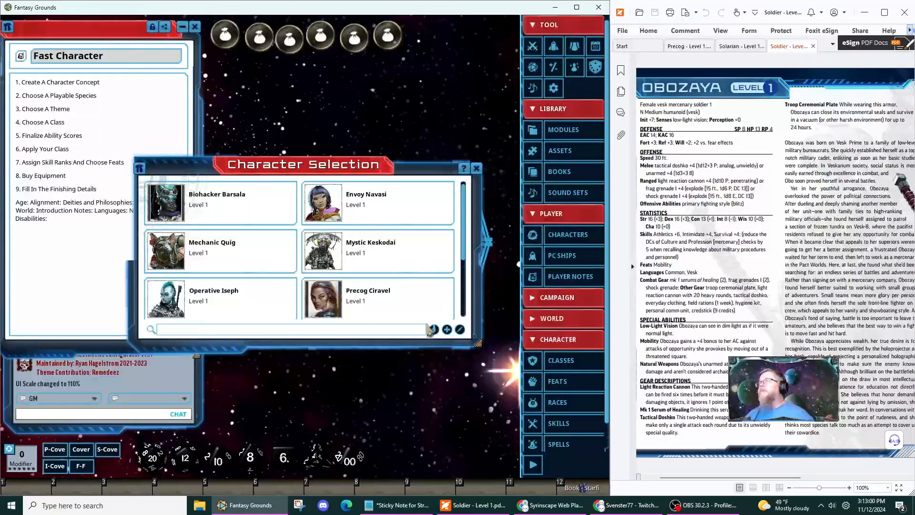
pyautogui.click(448, 337)
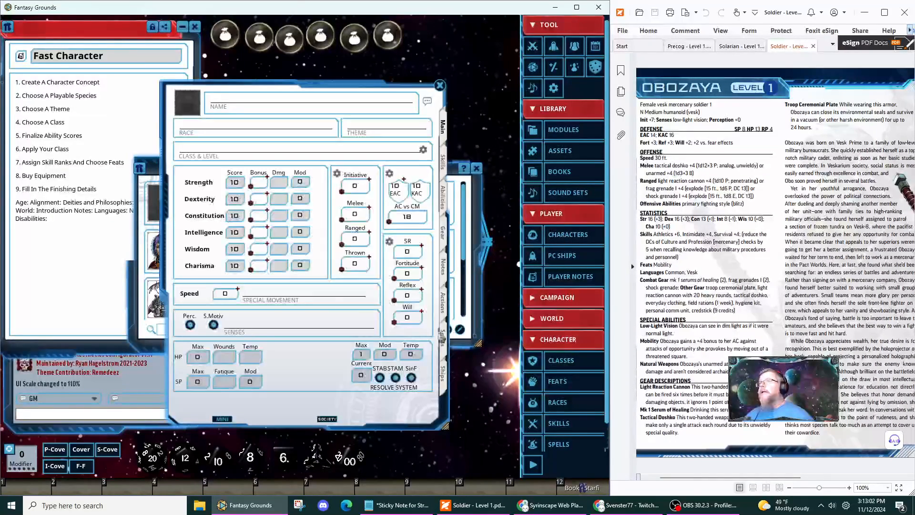
pyautogui.click(458, 179)
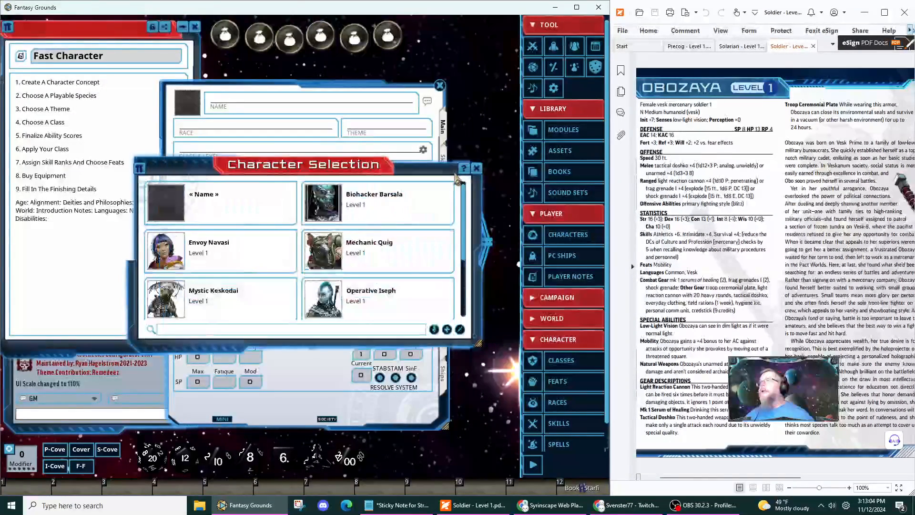
pyautogui.click(482, 174)
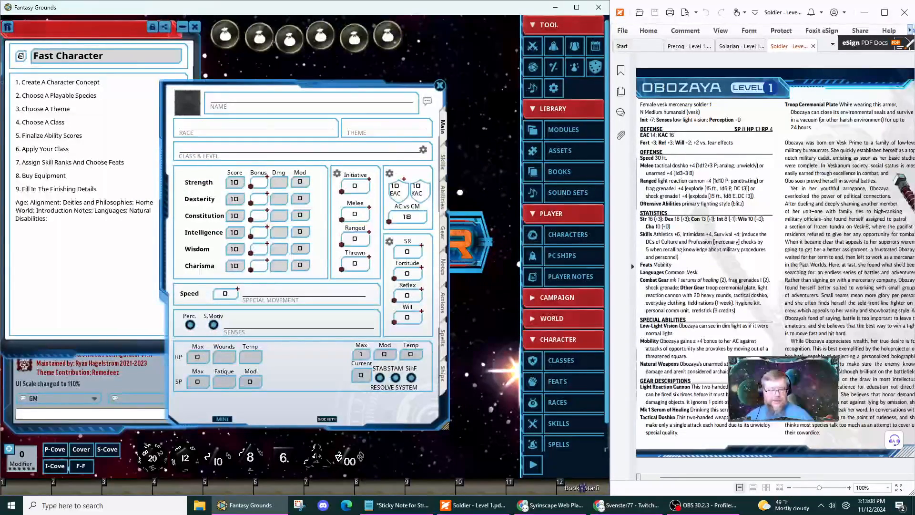
# Switch to the PDF reader and close the Soldier and Solarian level 1 documents.
pyautogui.hotkey('alt', 'Tab')
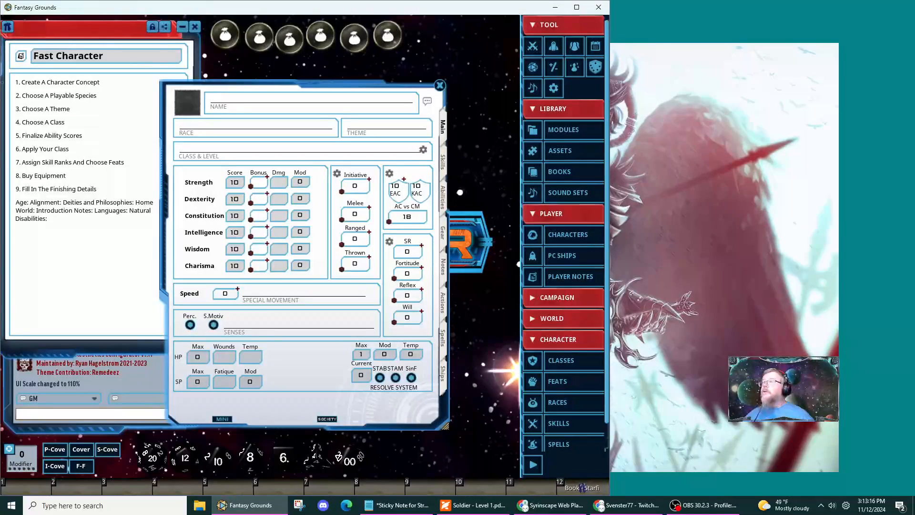
pyautogui.hotkey('alt', 'Tab')
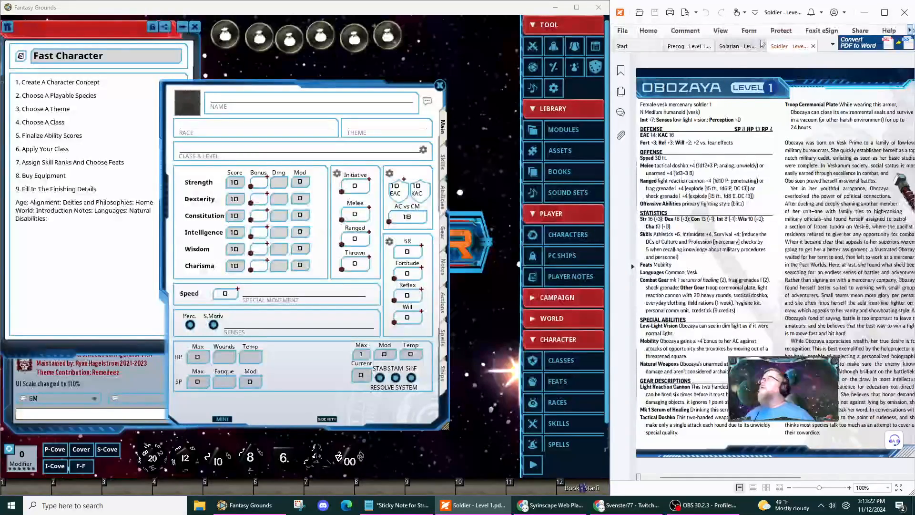
pyautogui.click(814, 47)
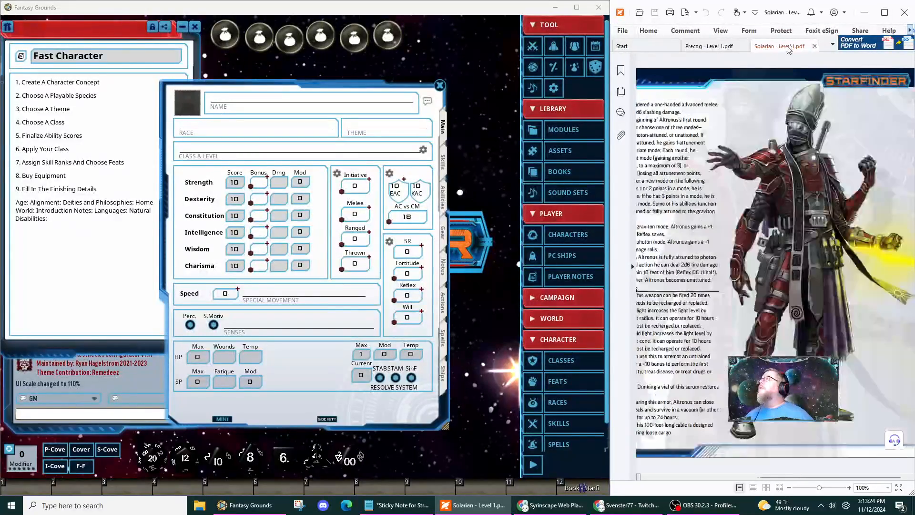
pyautogui.click(818, 47)
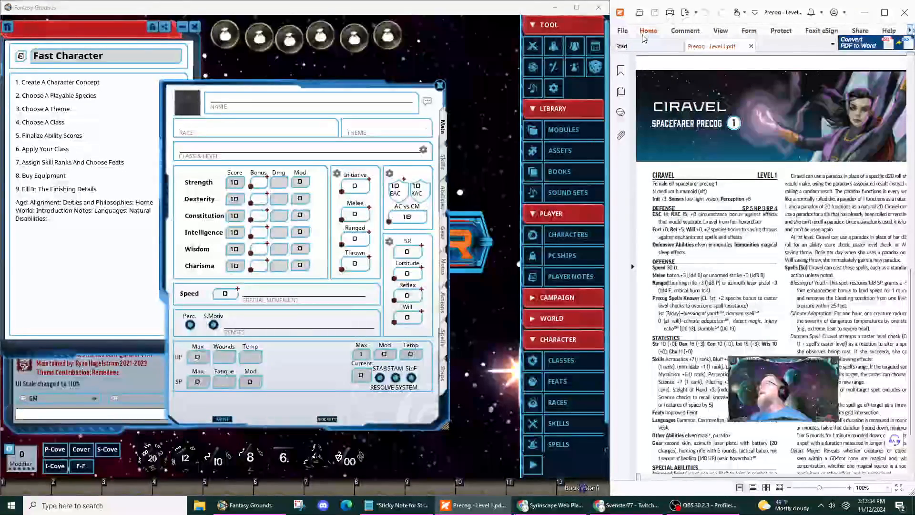
# Switch to File Explorer and look through the Starfinder Society pregenerated characters folder for the remaining class PDFs.
pyautogui.click(627, 31)
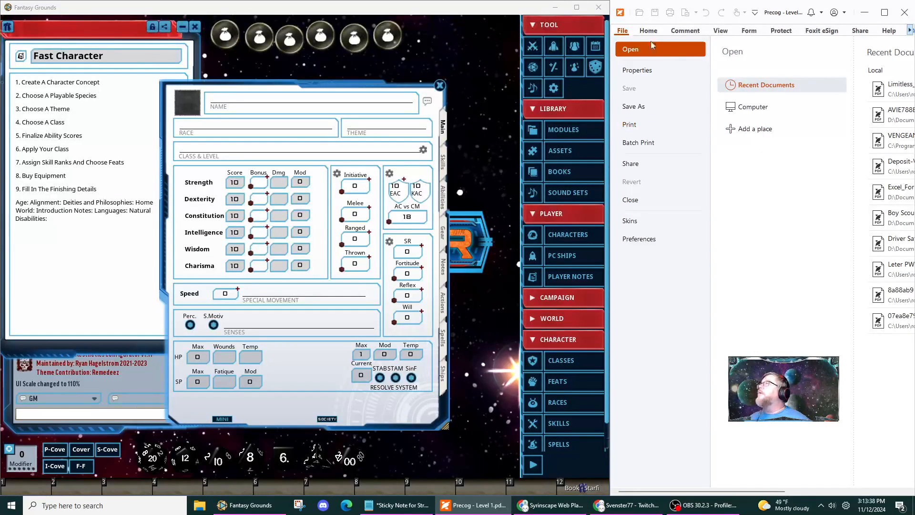
pyautogui.click(619, 34)
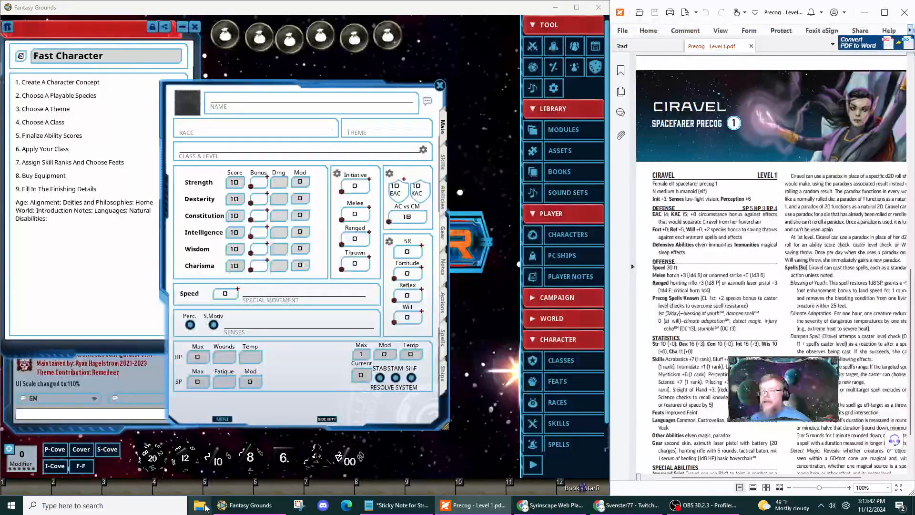
pyautogui.moveTo(484, 508)
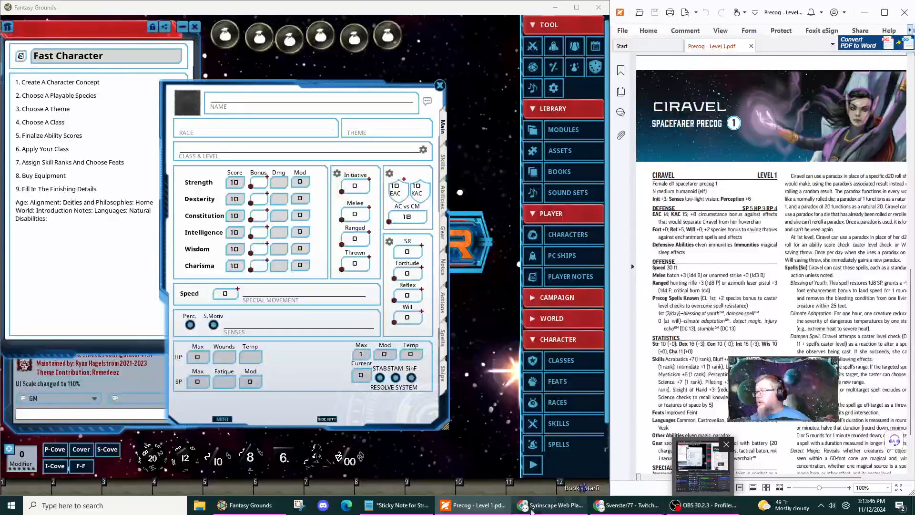
pyautogui.moveTo(253, 510)
pyautogui.click(199, 505)
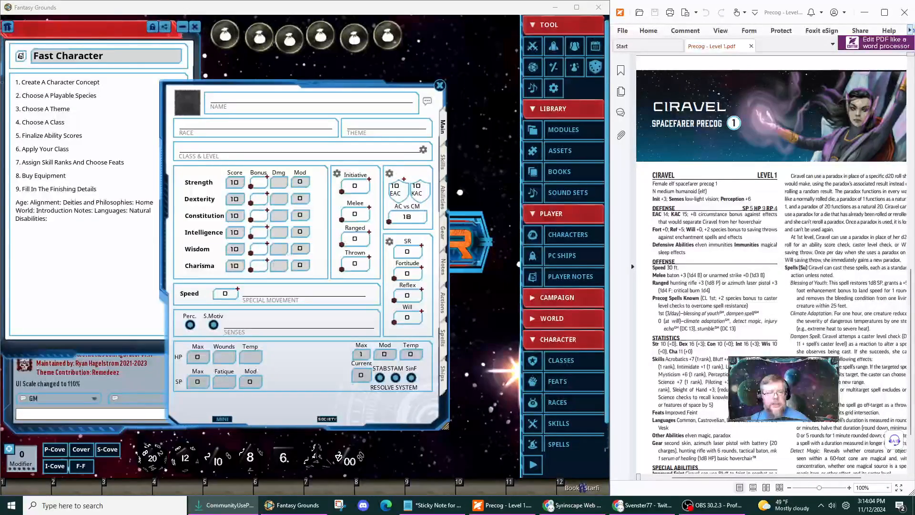
pyautogui.moveTo(0, 257); pyautogui.dragTo(271, 141)
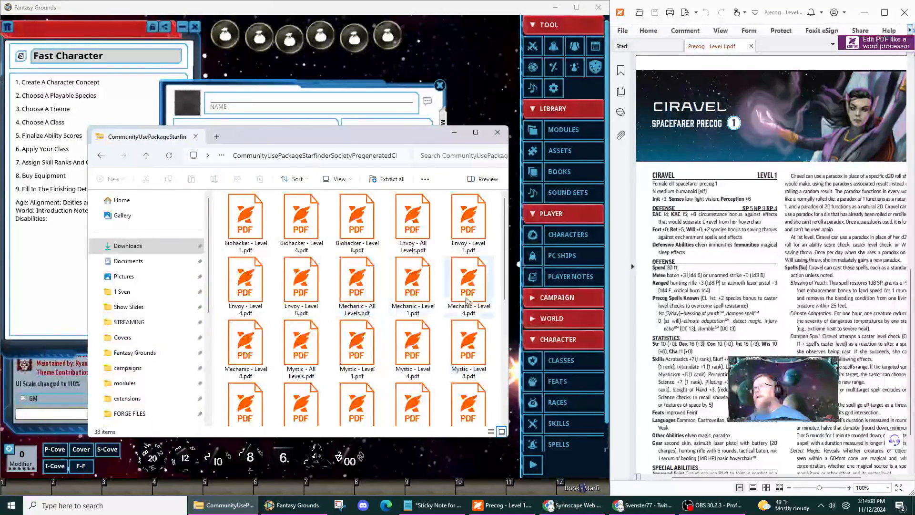
pyautogui.scroll(-1, 506, 256)
pyautogui.scroll(-4, 506, 256)
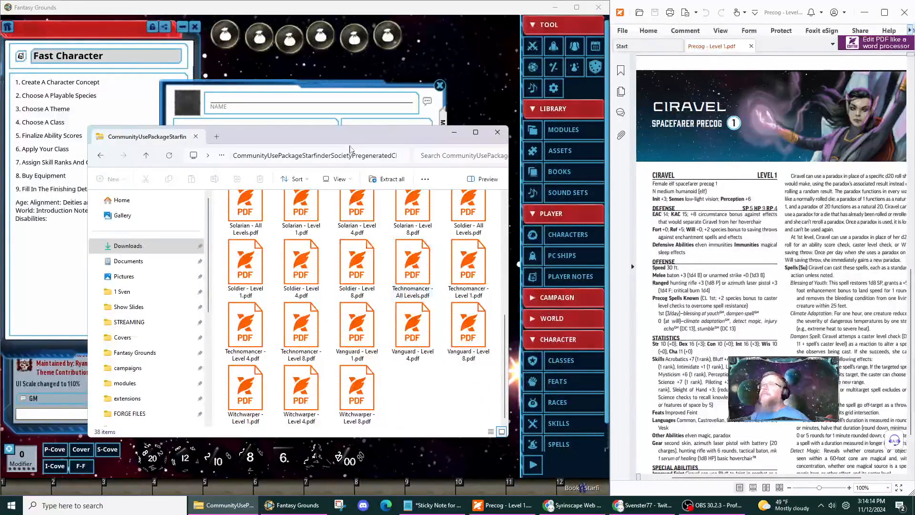
pyautogui.moveTo(342, 132); pyautogui.dragTo(0, 214)
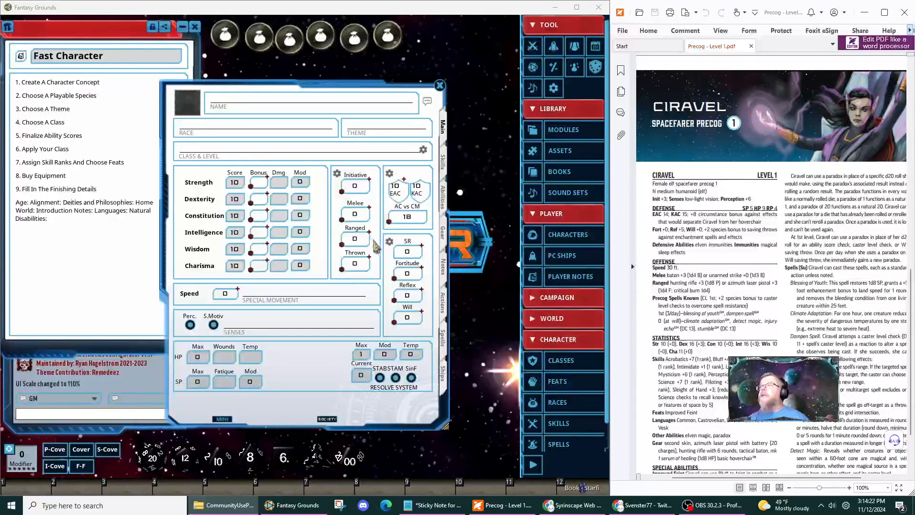
# Return to Fantasy Grounds and check the character list for the classes that already have a character.
pyautogui.click(496, 187)
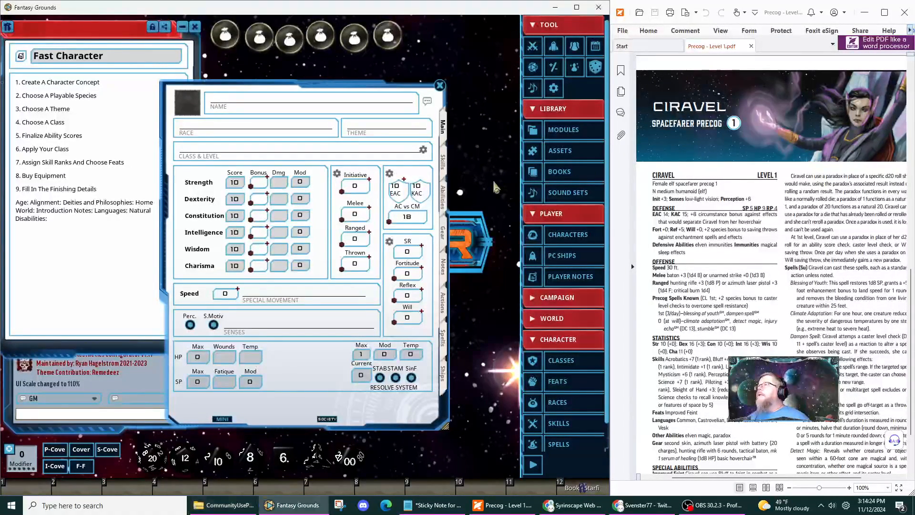
pyautogui.click(565, 244)
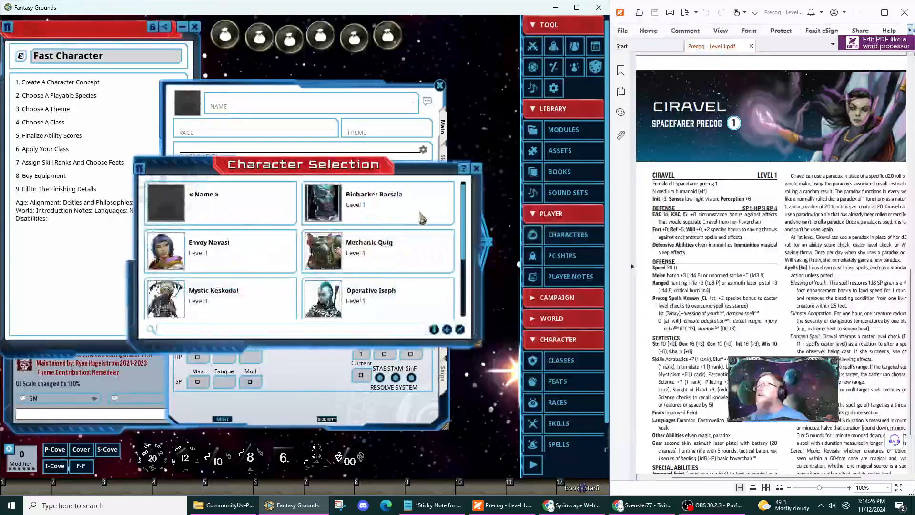
pyautogui.scroll(-3, 400, 218)
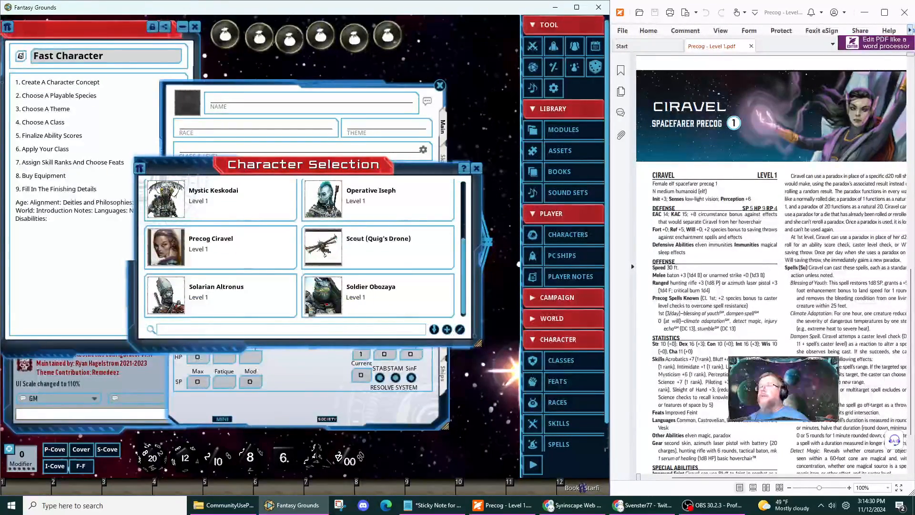
pyautogui.click(482, 175)
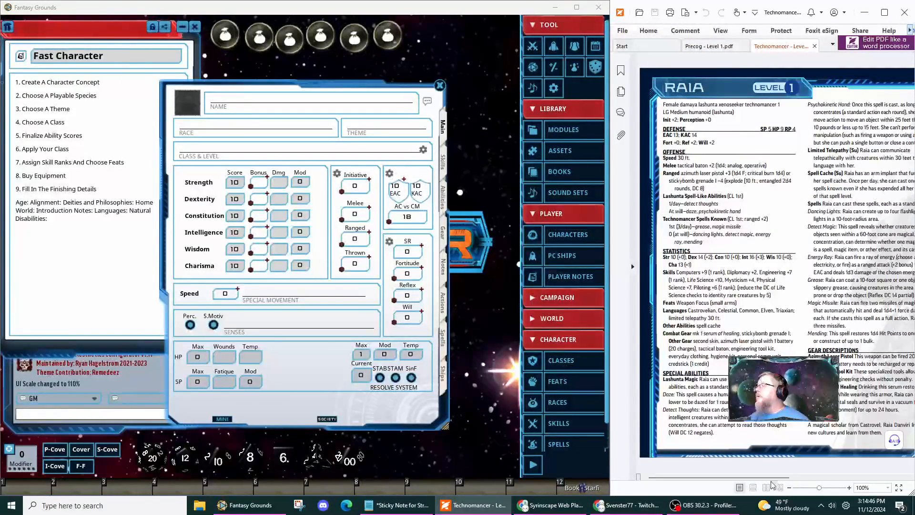
# View Raia's full artwork in the PDF and open the new character's portrait and token settings.
pyautogui.moveTo(768, 478); pyautogui.dragTo(907, 480)
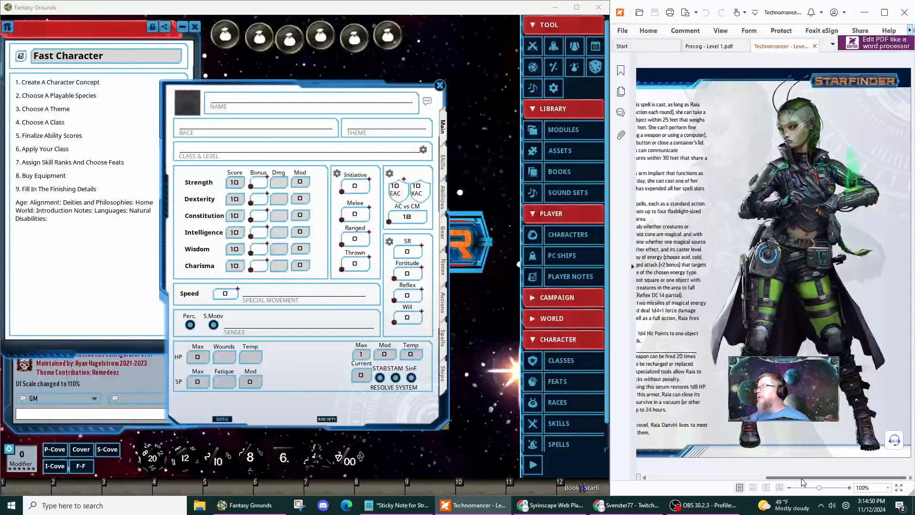
pyautogui.moveTo(800, 477); pyautogui.dragTo(832, 494)
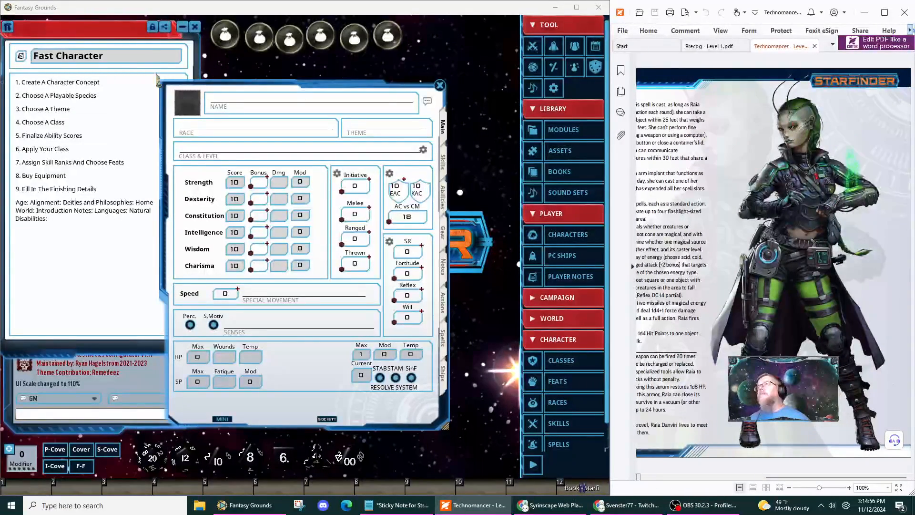
pyautogui.click(184, 104)
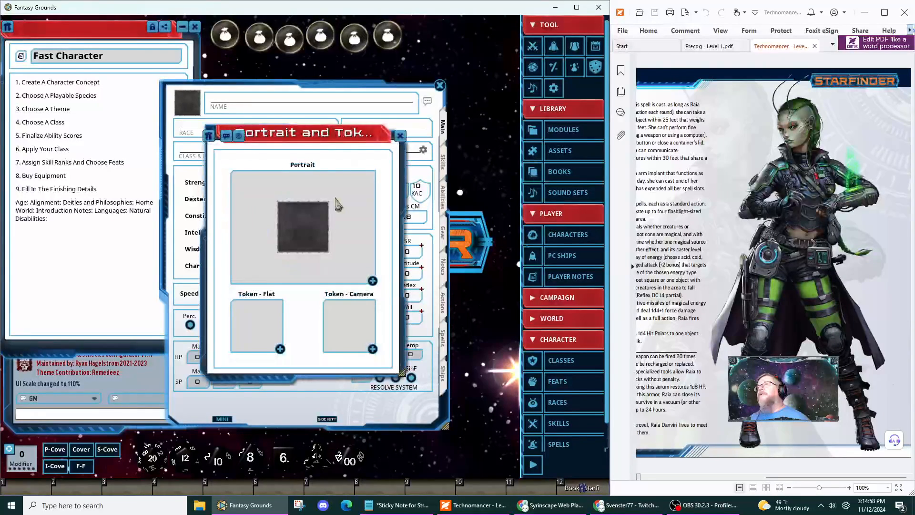
pyautogui.moveTo(306, 125); pyautogui.dragTo(162, 121)
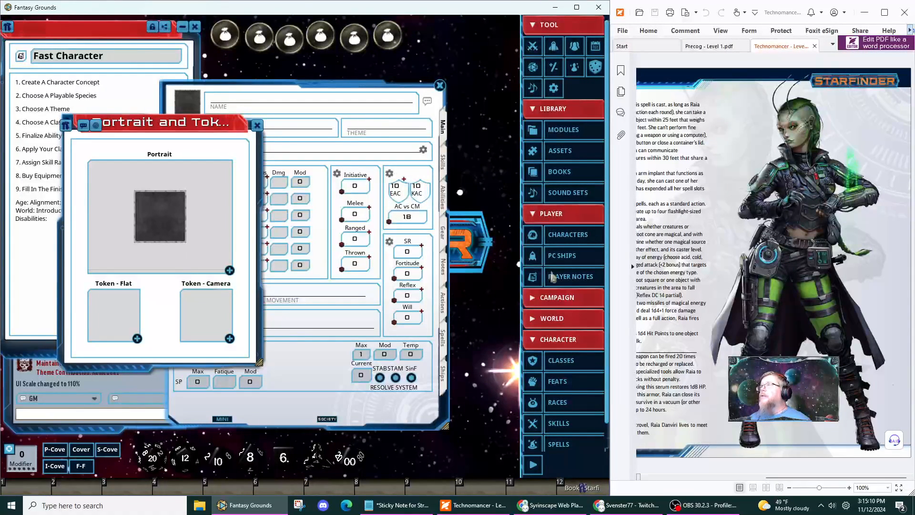
# Open the asset library and search all assets for "technom".
pyautogui.click(562, 152)
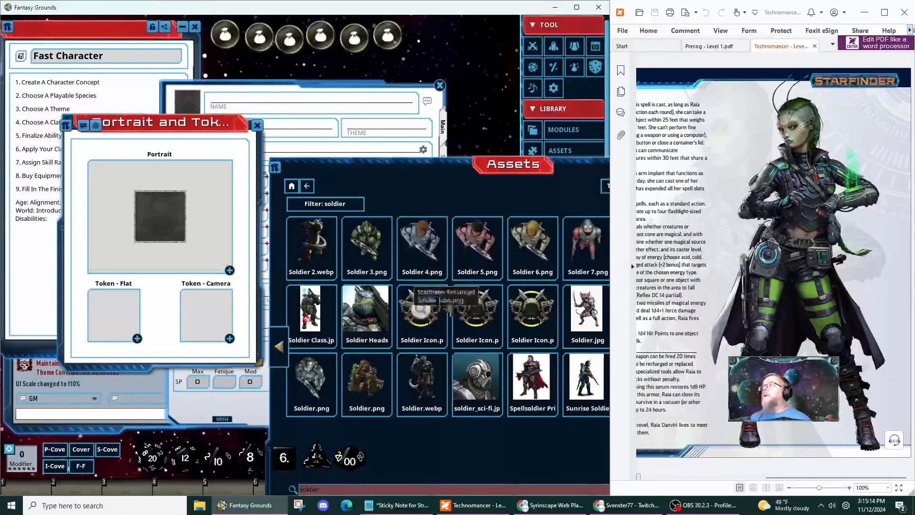
pyautogui.moveTo(447, 177); pyautogui.dragTo(273, 74)
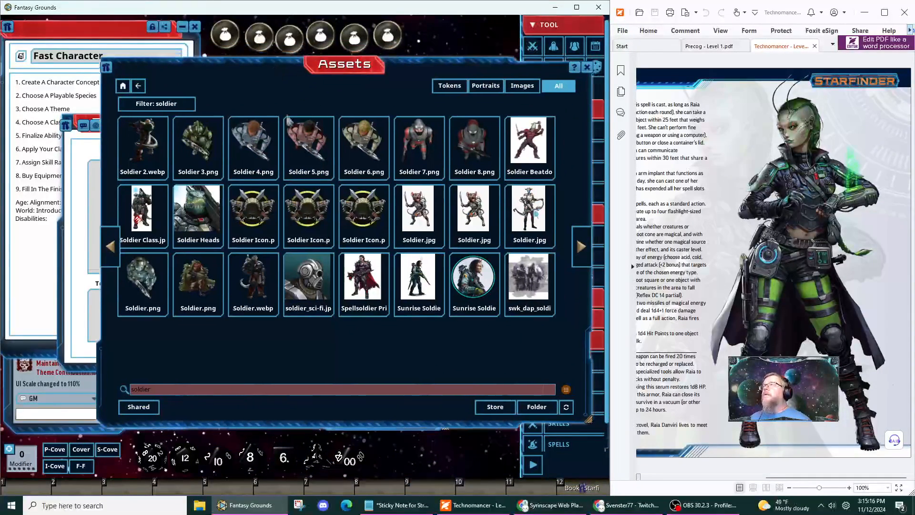
pyautogui.doubleClick(297, 389)
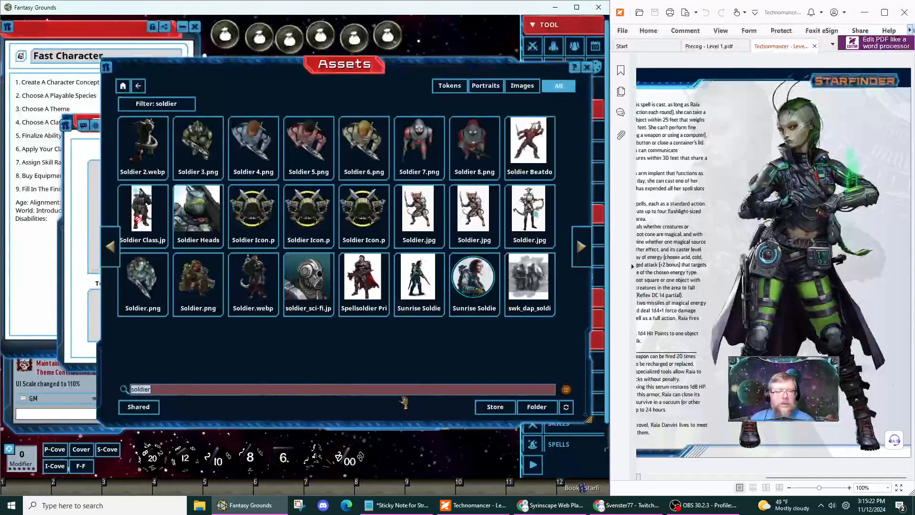
pyautogui.write('teech')
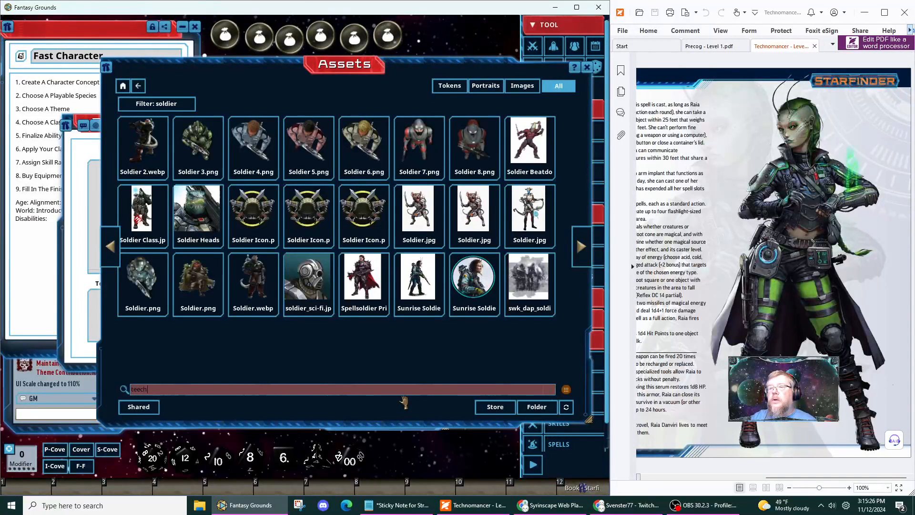
pyautogui.press('BackSpace')
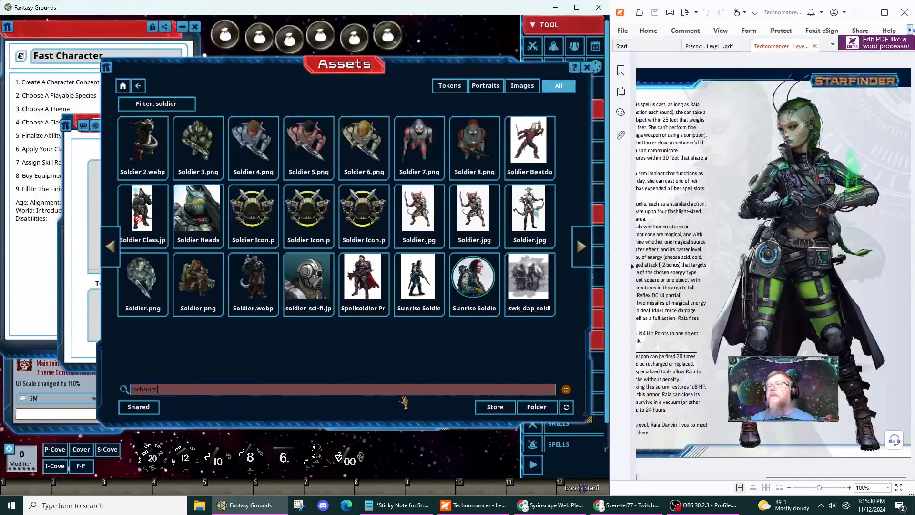
pyautogui.press('Return')
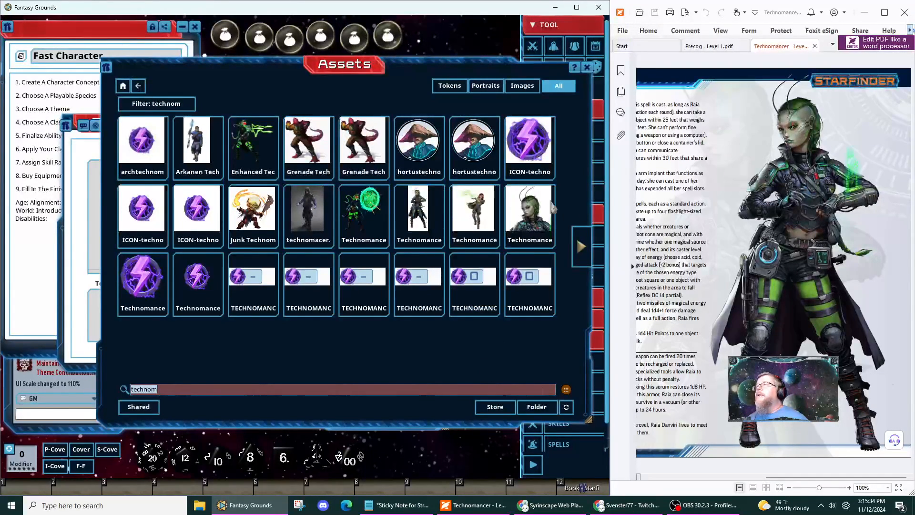
# Assign the head-and-shoulders Technomancer image matching Raia as the character's portrait and flat token.
pyautogui.moveTo(386, 78); pyautogui.dragTo(416, 109)
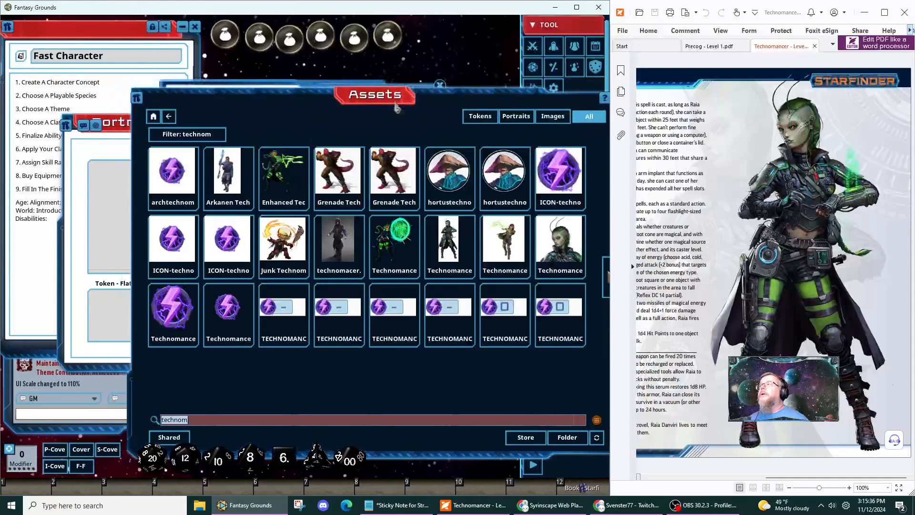
pyautogui.click(102, 152)
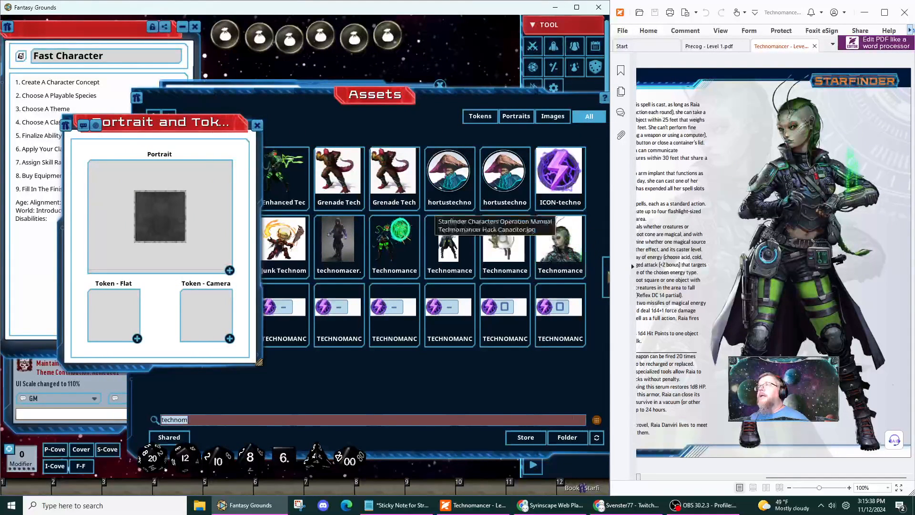
pyautogui.moveTo(171, 116); pyautogui.dragTo(77, 122)
pyautogui.moveTo(585, 244); pyautogui.dragTo(67, 221)
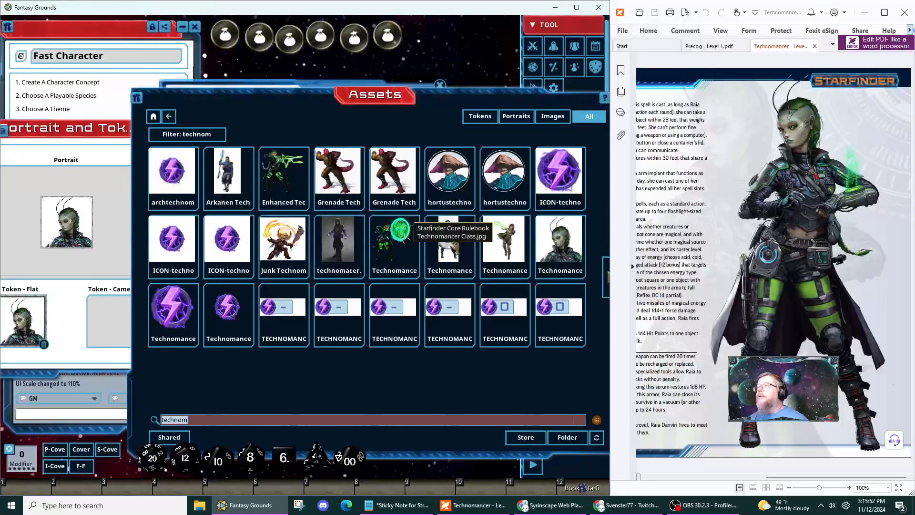
# Preview the full-body Technomancer image of Raia and assign it as the character's camera token.
pyautogui.click(450, 250)
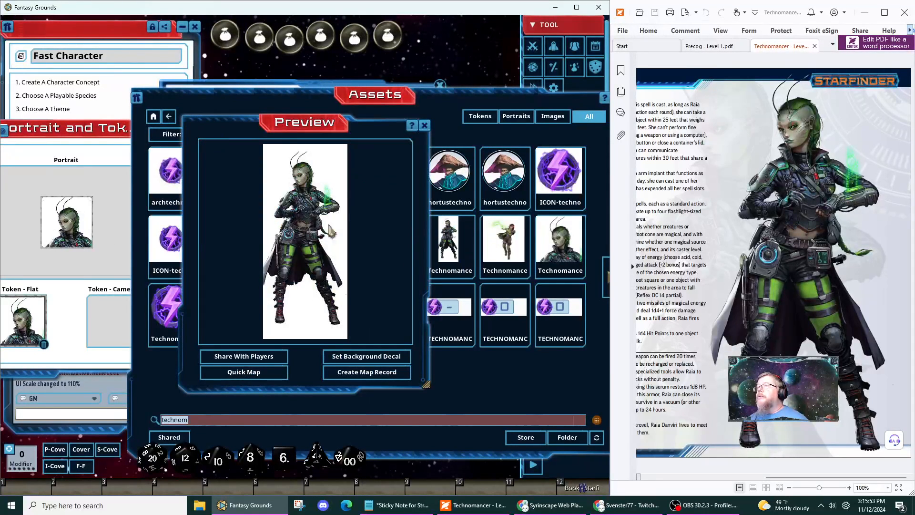
pyautogui.click(424, 126)
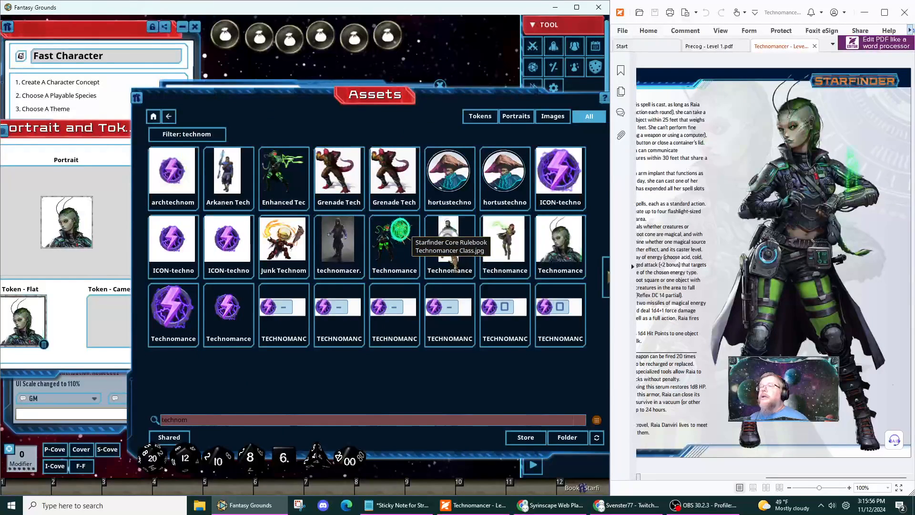
pyautogui.moveTo(453, 259); pyautogui.dragTo(113, 319)
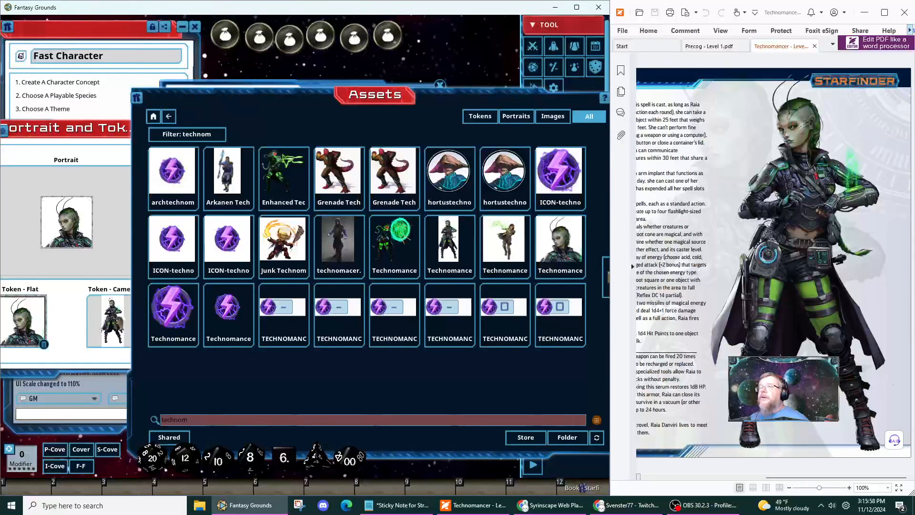
pyautogui.click(69, 299)
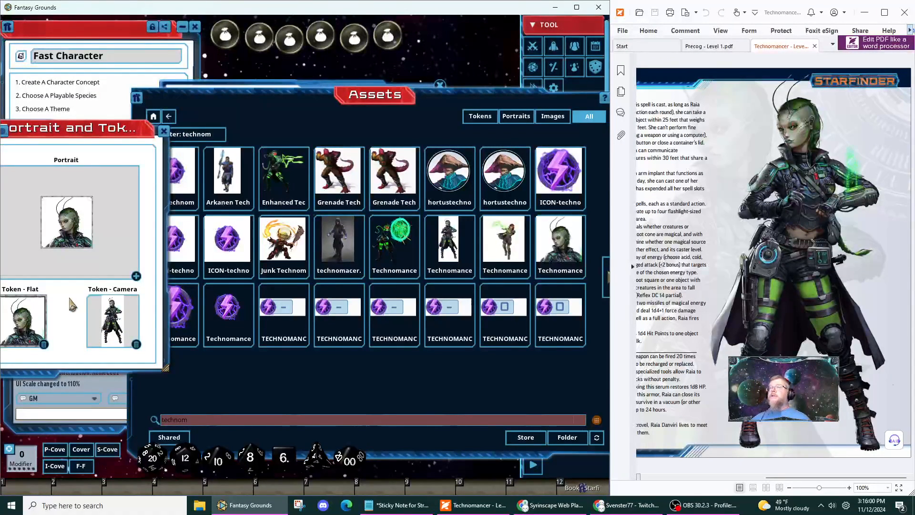
pyautogui.moveTo(70, 299); pyautogui.dragTo(126, 300)
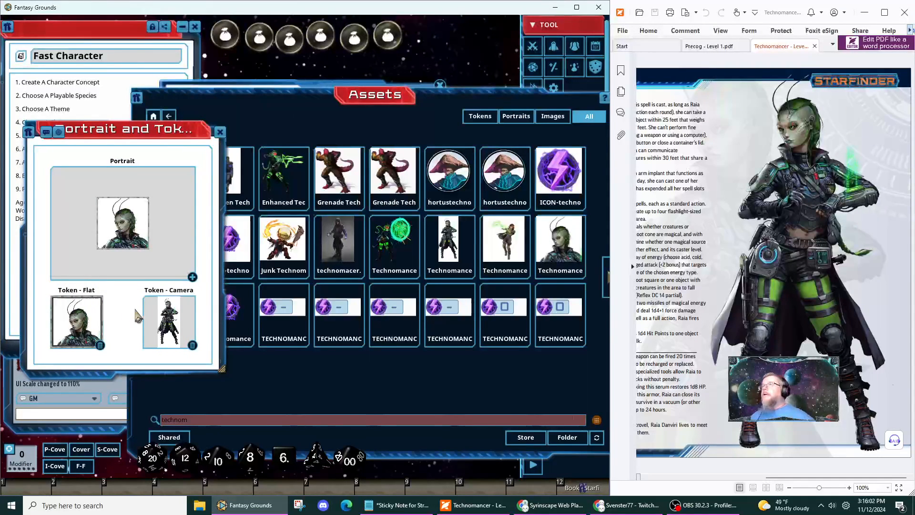
# Close the asset library and recheck the character's portrait and tokens, leaving the character sheet open.
pyautogui.click(220, 132)
pyautogui.moveTo(526, 100); pyautogui.dragTo(446, 97)
pyautogui.click(539, 91)
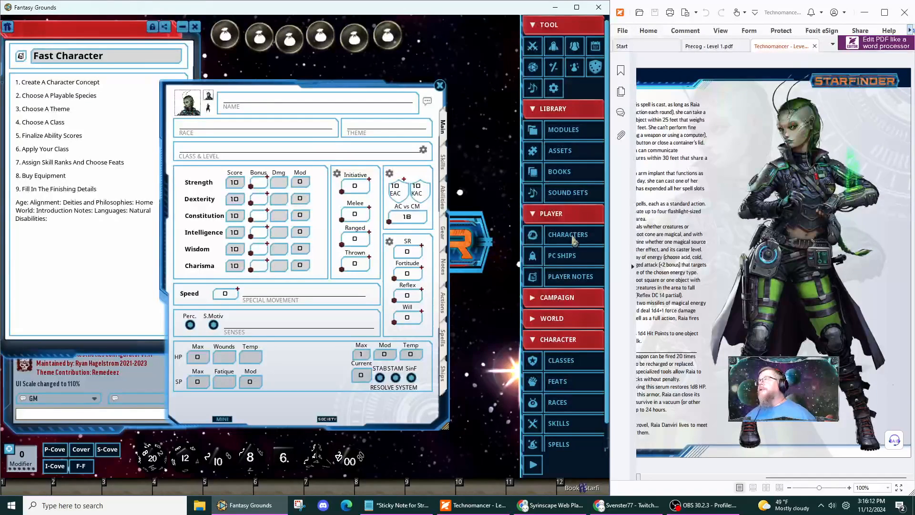
pyautogui.click(203, 107)
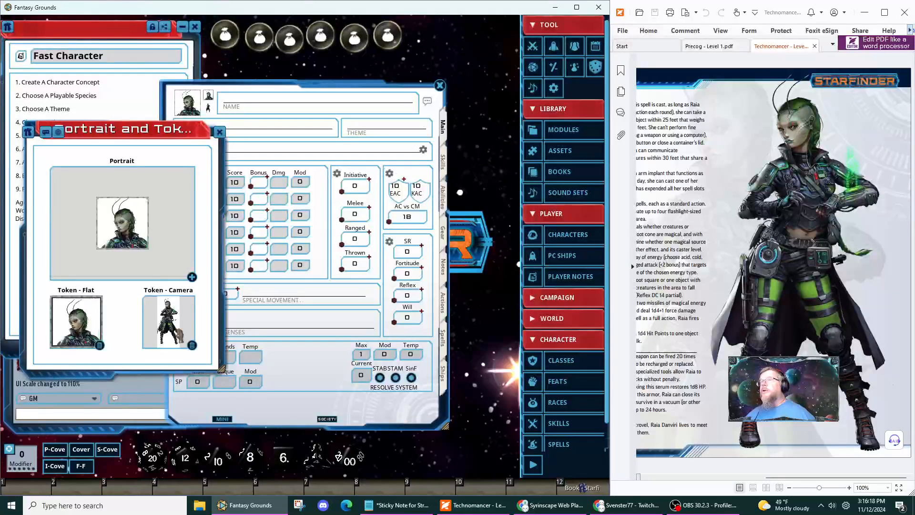
pyautogui.click(220, 132)
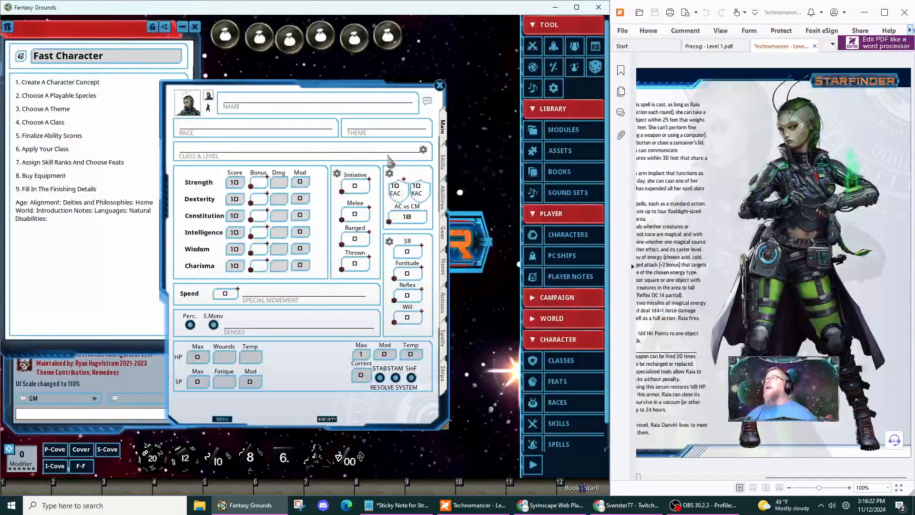
# Bring Raia's stat block back into view in the PDF and name the character "Technomancer Raia".
pyautogui.click(826, 481)
pyautogui.moveTo(825, 482); pyautogui.dragTo(708, 478)
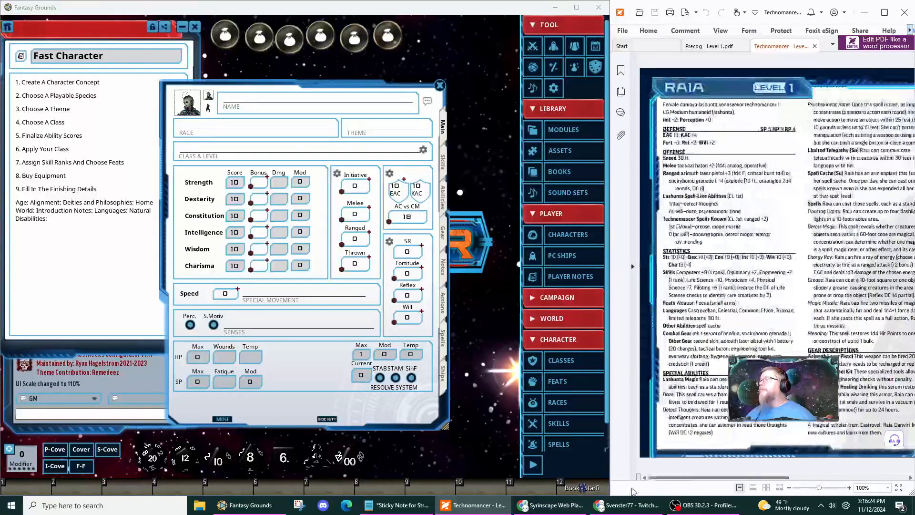
pyautogui.click(245, 103)
pyautogui.write('Te')
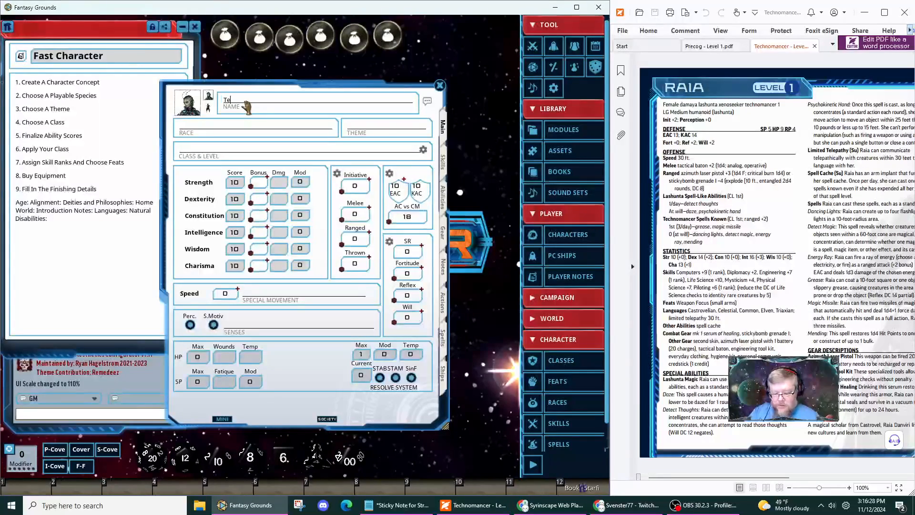
pyautogui.write('chnomancer')
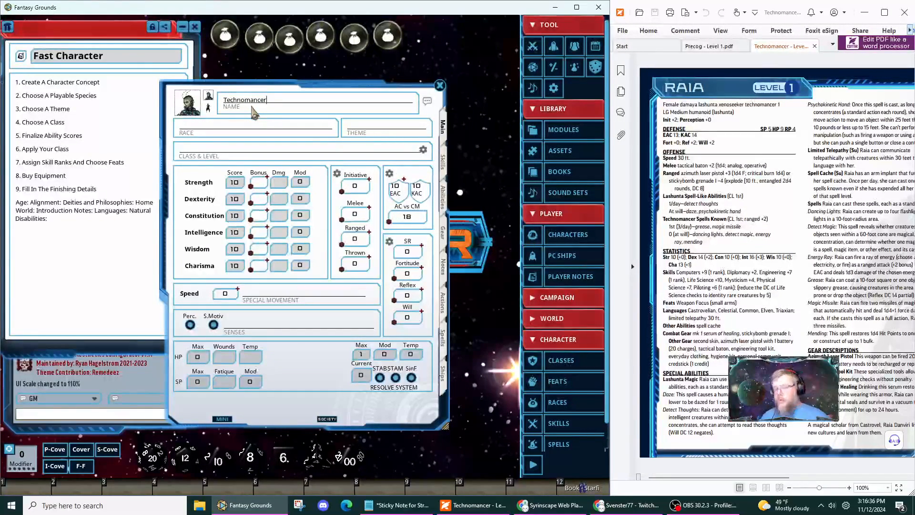
pyautogui.write('Raia')
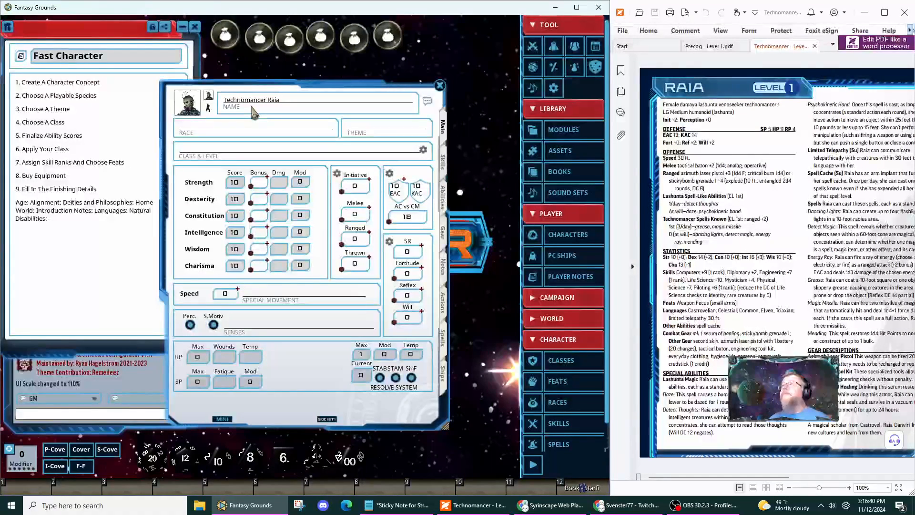
# Open the Making a Character player note, widen its window and read through the character creation rules.
pyautogui.moveTo(309, 90); pyautogui.dragTo(370, 66)
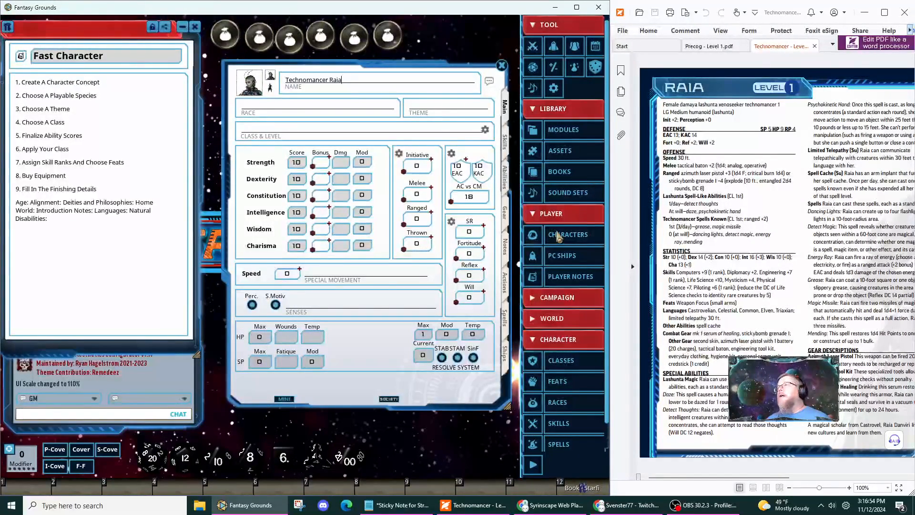
pyautogui.click(570, 278)
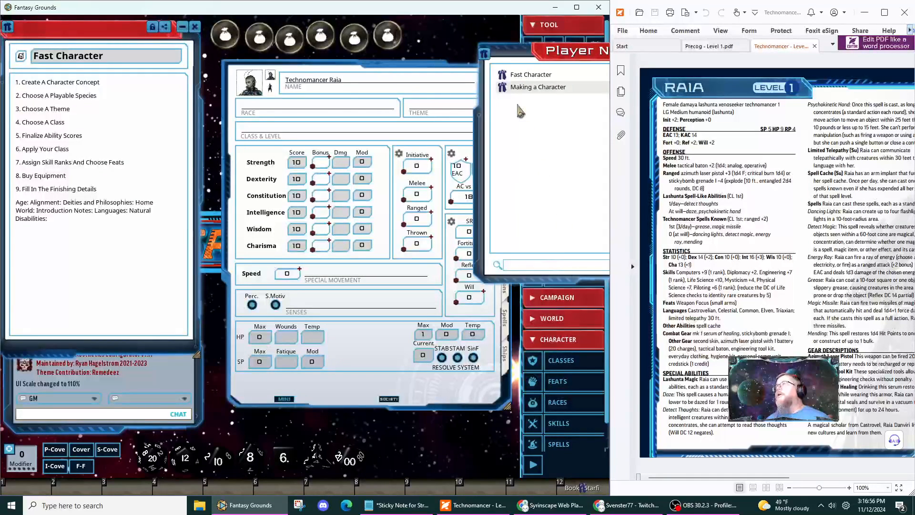
pyautogui.click(503, 90)
pyautogui.moveTo(372, 145); pyautogui.dragTo(225, 64)
pyautogui.scroll(-7, 219, 290)
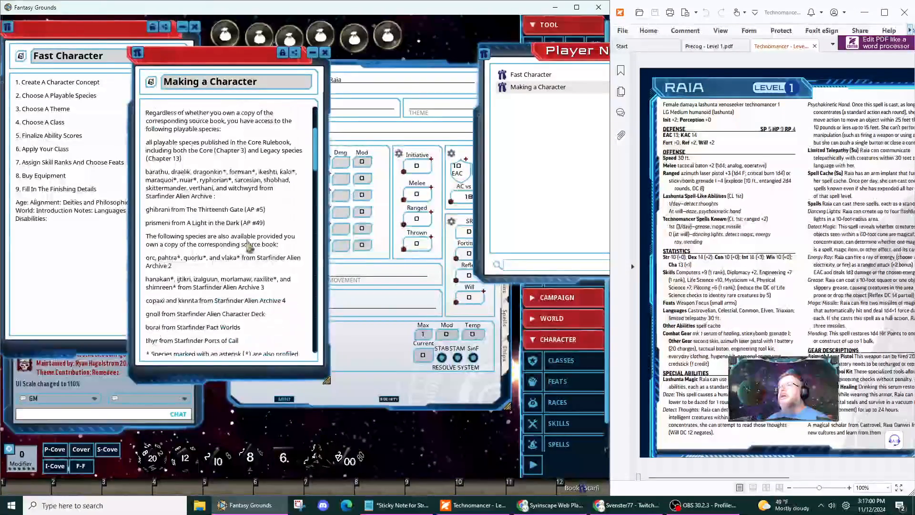
pyautogui.scroll(-6, 256, 278)
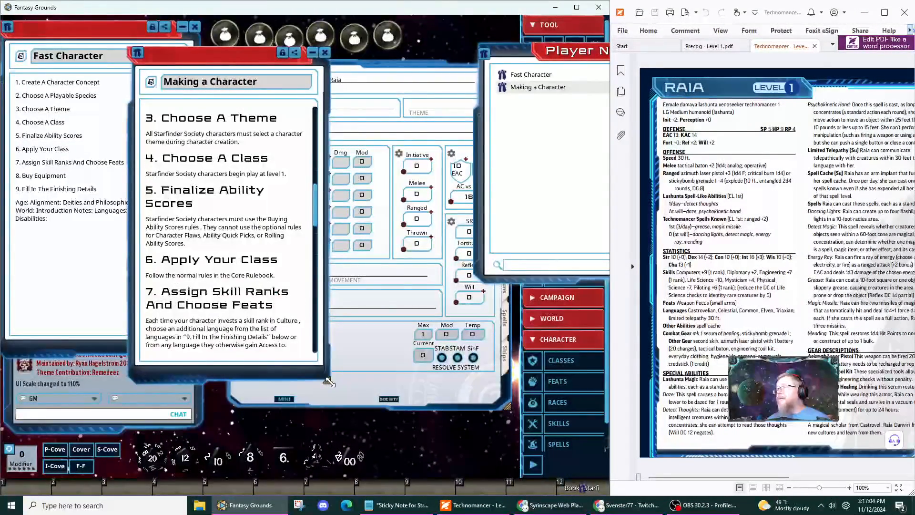
pyautogui.moveTo(327, 380); pyautogui.dragTo(453, 388)
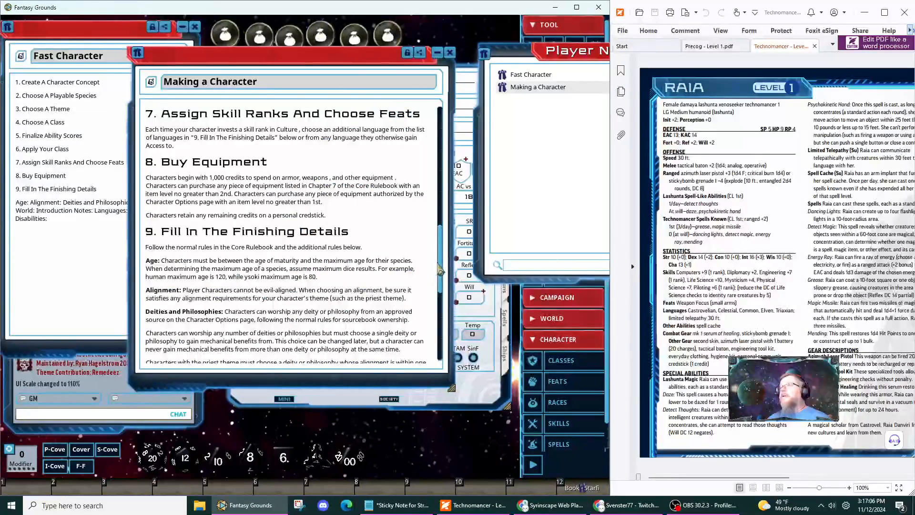
pyautogui.moveTo(441, 265); pyautogui.dragTo(440, 134)
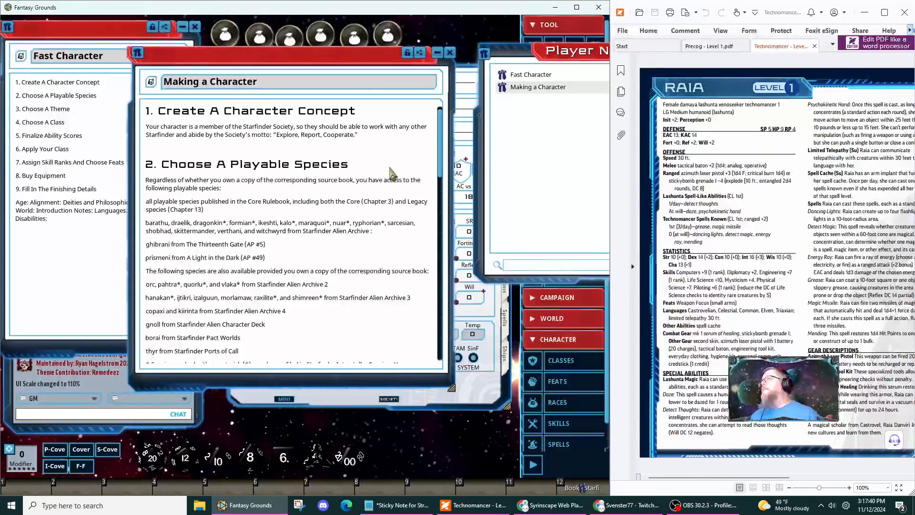
# Move the Player Notes list clear of the note text and apply the light blue Elemental Basics dice skin.
pyautogui.moveTo(519, 58); pyautogui.dragTo(303, 211)
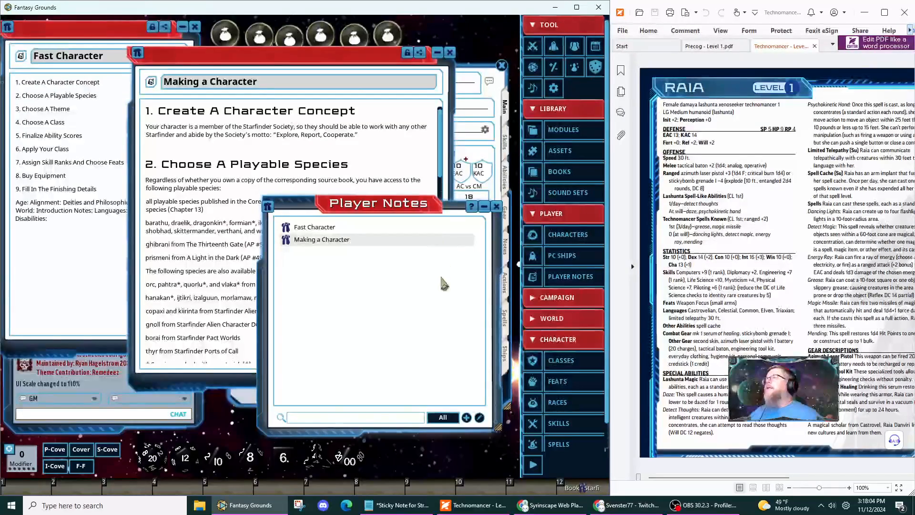
pyautogui.moveTo(439, 273); pyautogui.dragTo(456, 294)
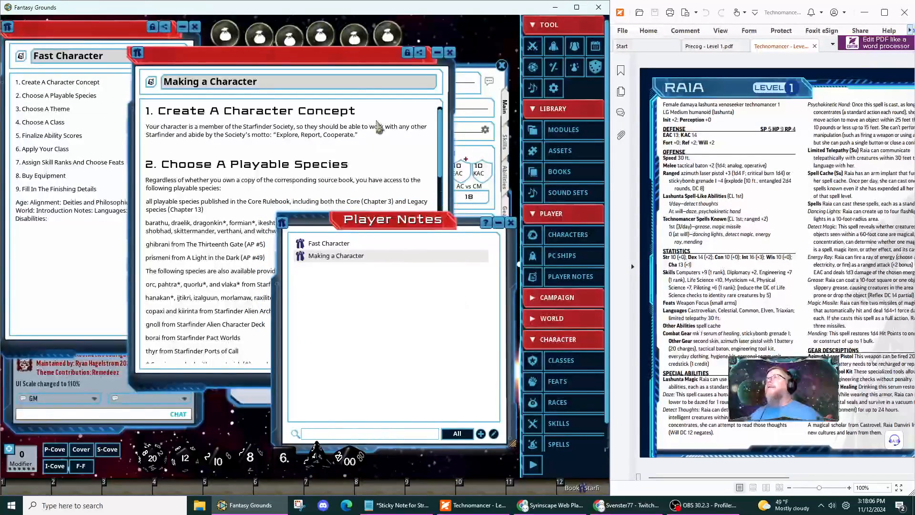
pyautogui.click(388, 143)
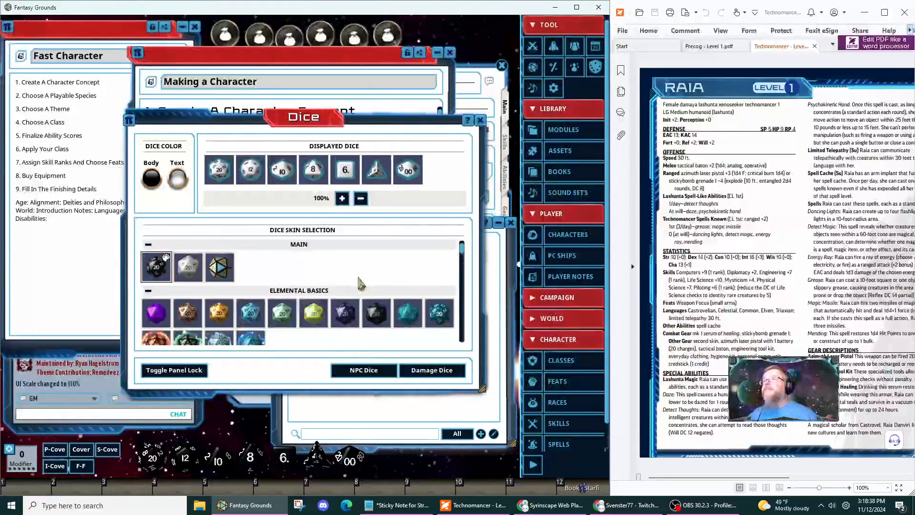
pyautogui.click(262, 318)
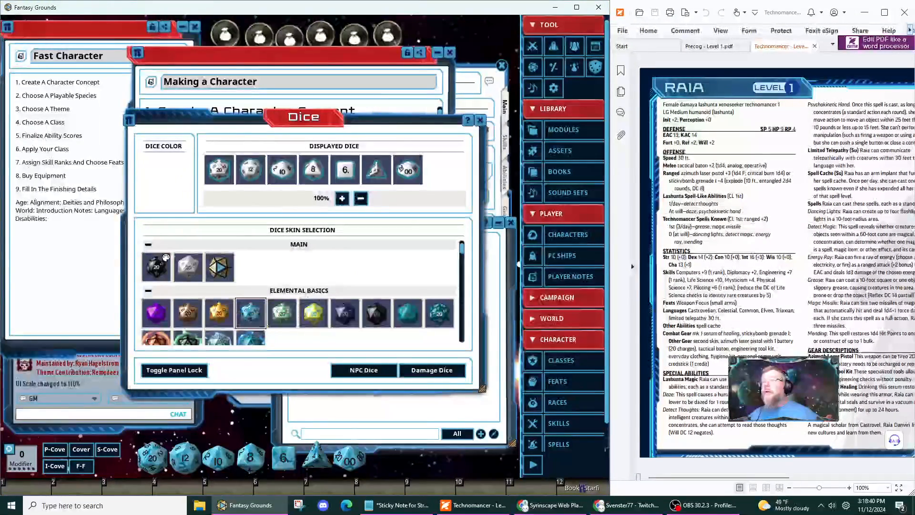
# Read the Making a Character note through to its end, and close it along with the dice and Player Notes windows.
pyautogui.click(481, 120)
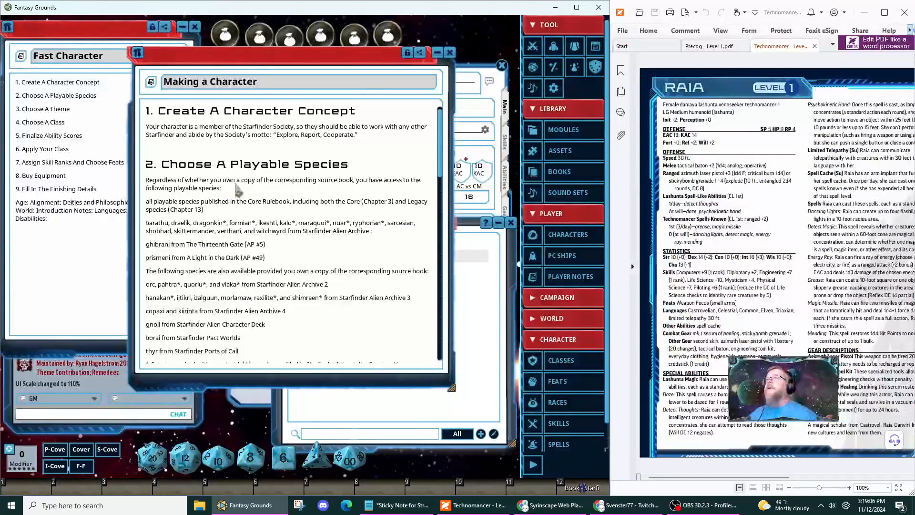
pyautogui.moveTo(441, 121)
pyautogui.mouseDown()
pyautogui.moveTo(442, 152)
pyautogui.moveTo(442, 125)
pyautogui.mouseUp()
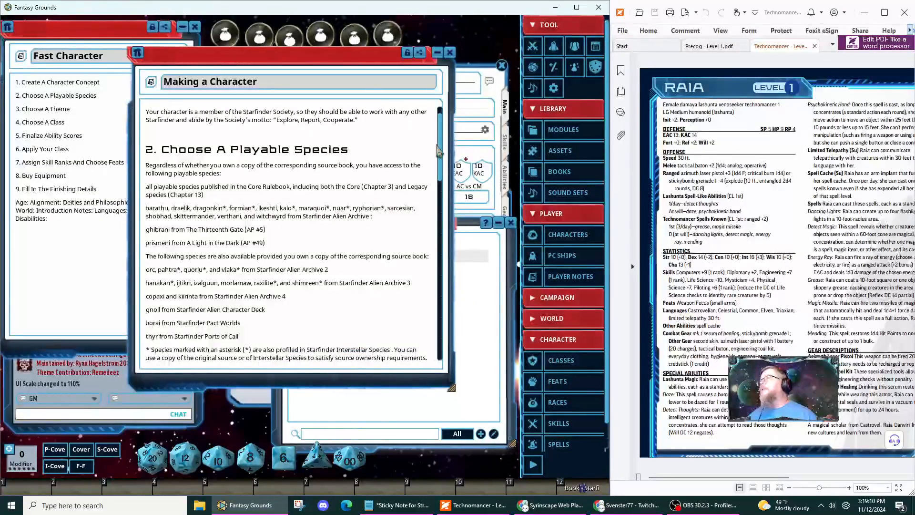
pyautogui.moveTo(442, 152); pyautogui.dragTo(424, 310)
pyautogui.scroll(3, 422, 308)
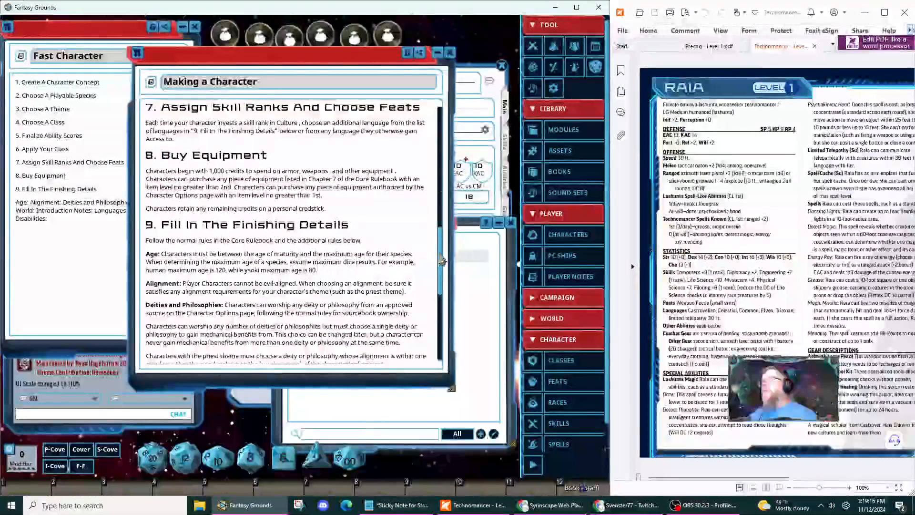
pyautogui.moveTo(439, 262); pyautogui.dragTo(433, 326)
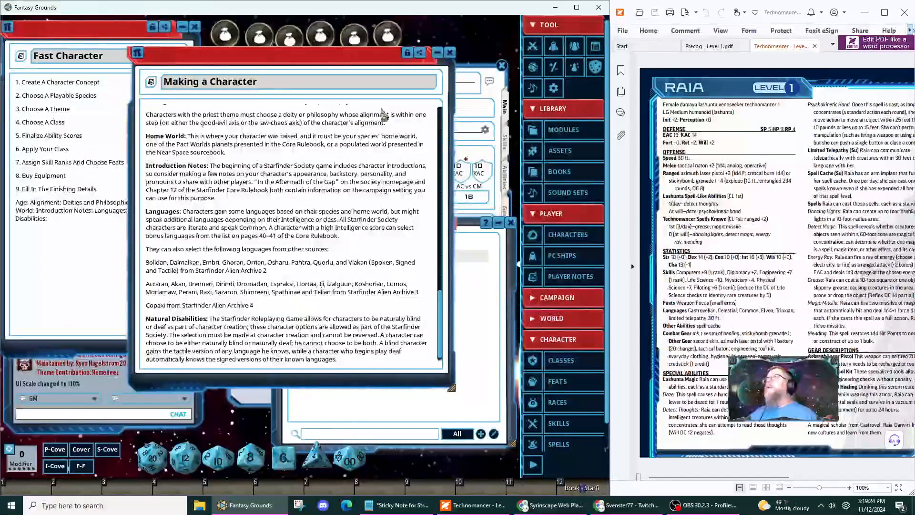
pyautogui.click(450, 52)
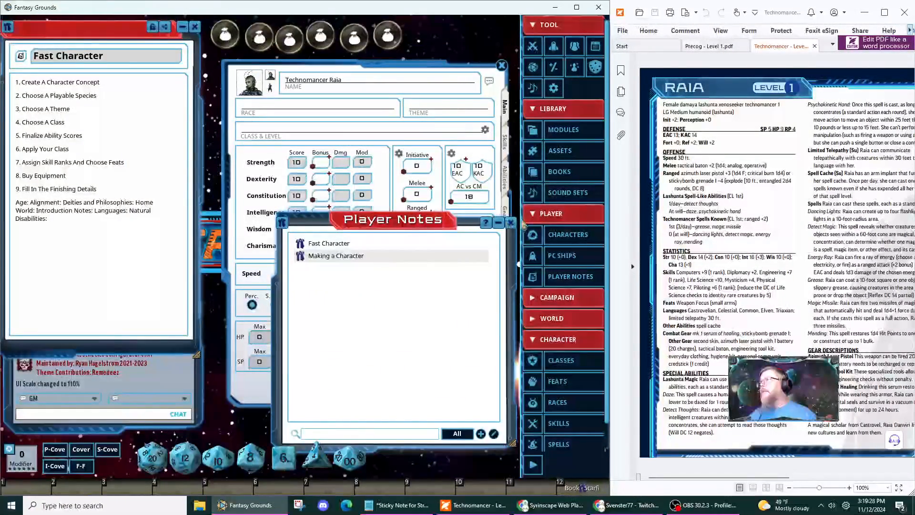
pyautogui.click(509, 228)
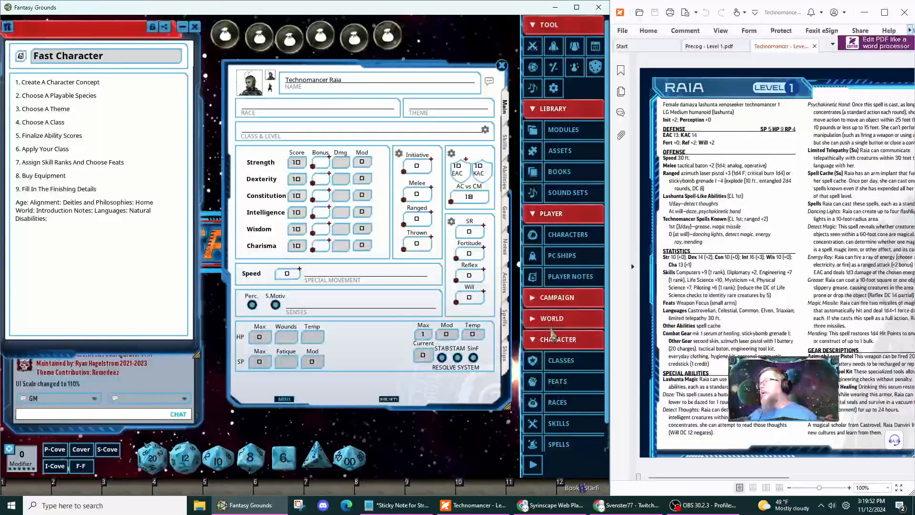
# Collapse the Library and Player groups in the sidebar and search the race list for "lashun".
pyautogui.click(533, 214)
pyautogui.click(545, 118)
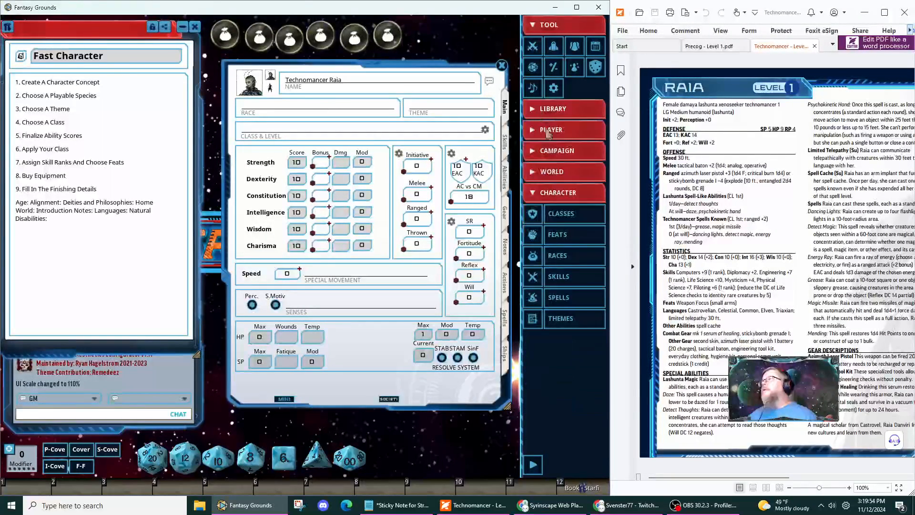
pyautogui.click(561, 260)
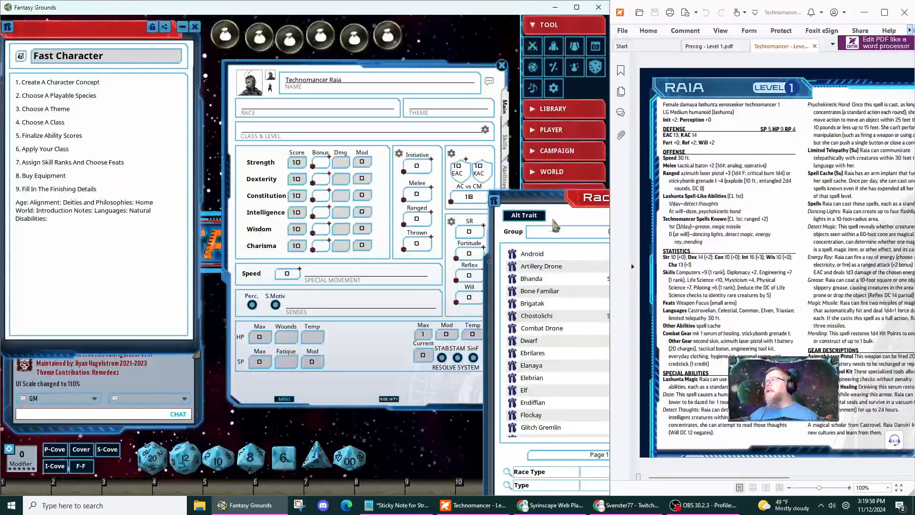
pyautogui.moveTo(562, 206); pyautogui.dragTo(416, 118)
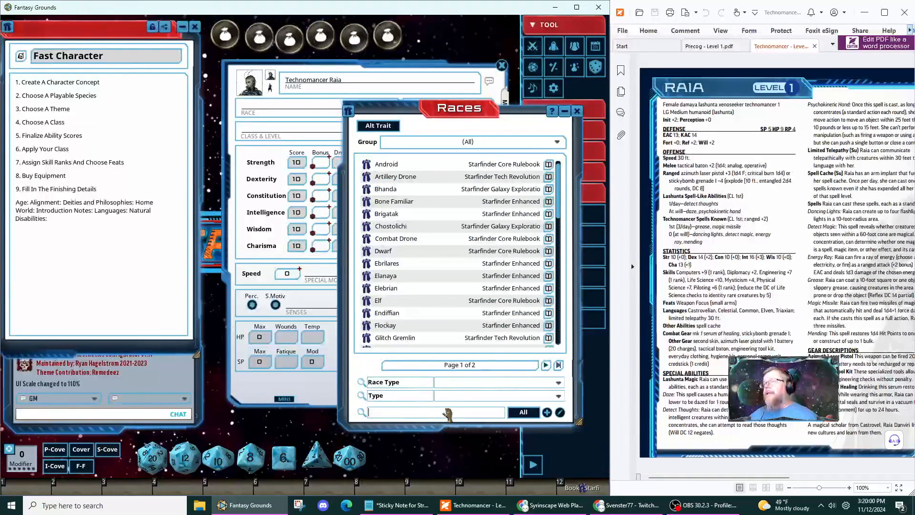
pyautogui.write('lashun')
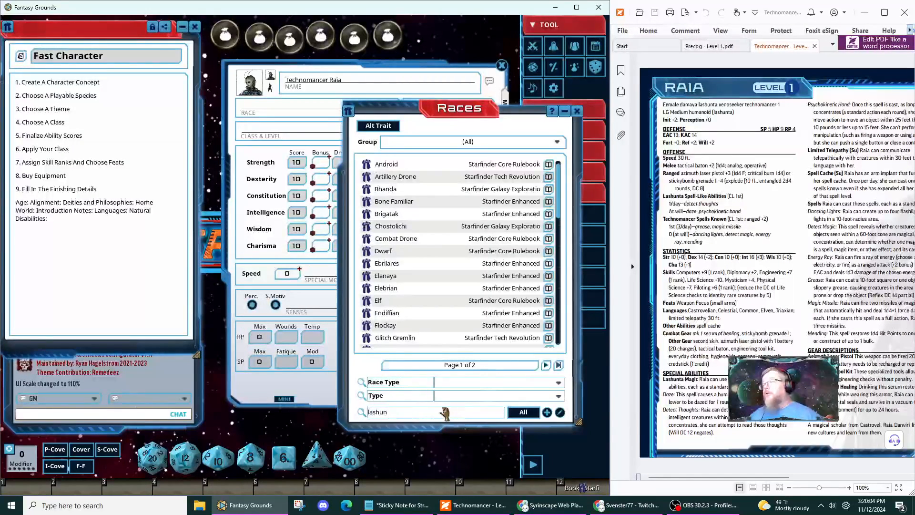
pyautogui.press('Return')
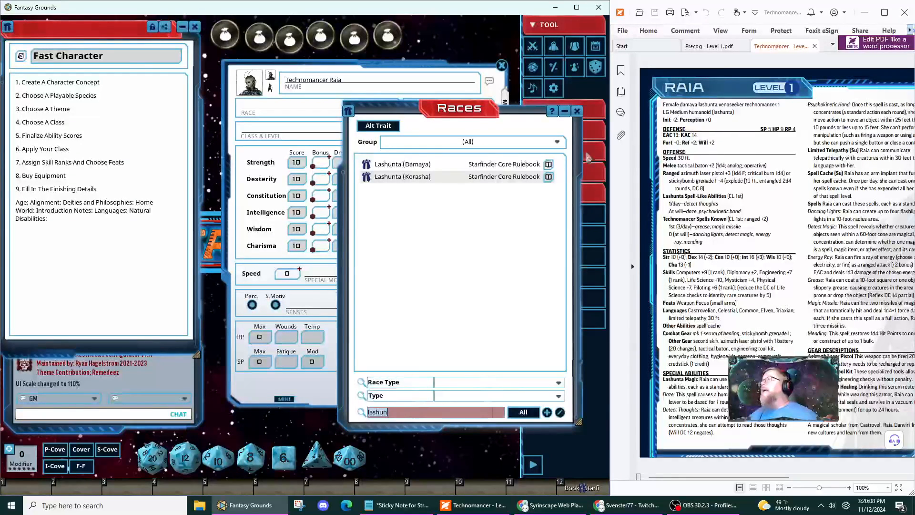
# Review Lashunta (Damaya) and add it as the character's race with the Base modifiers +2 Cha, -2 Con, +2 Int.
pyautogui.click(370, 164)
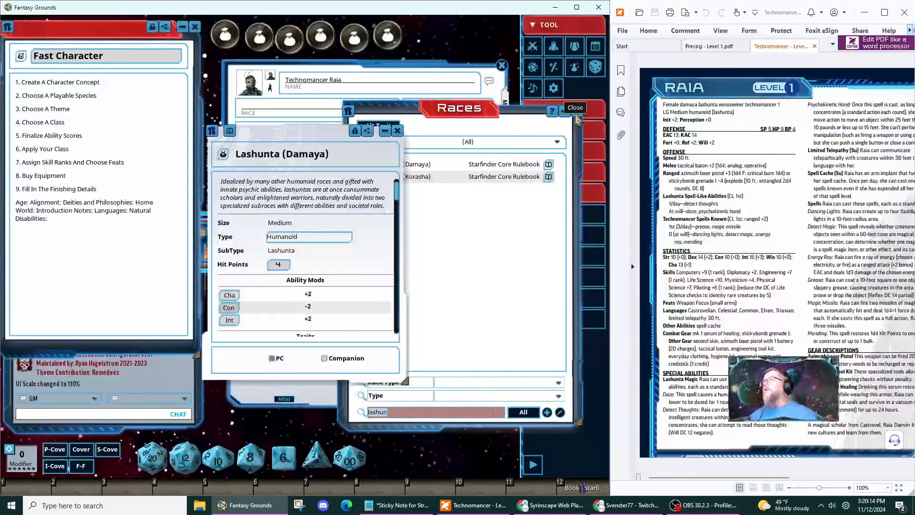
pyautogui.click(397, 131)
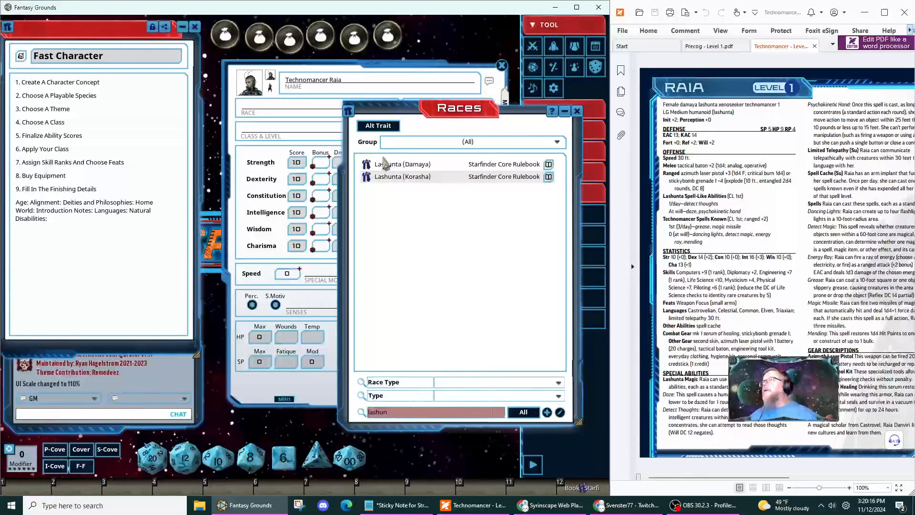
pyautogui.moveTo(365, 165); pyautogui.dragTo(280, 113)
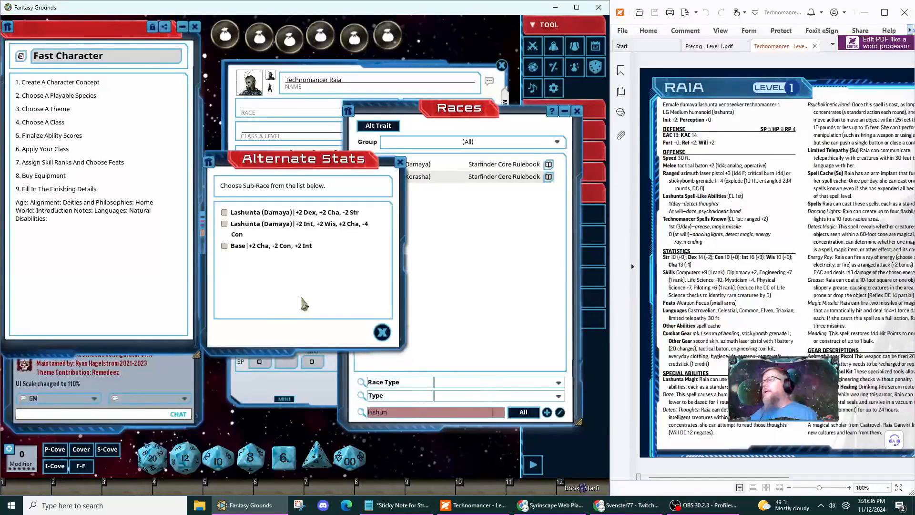
pyautogui.click(223, 246)
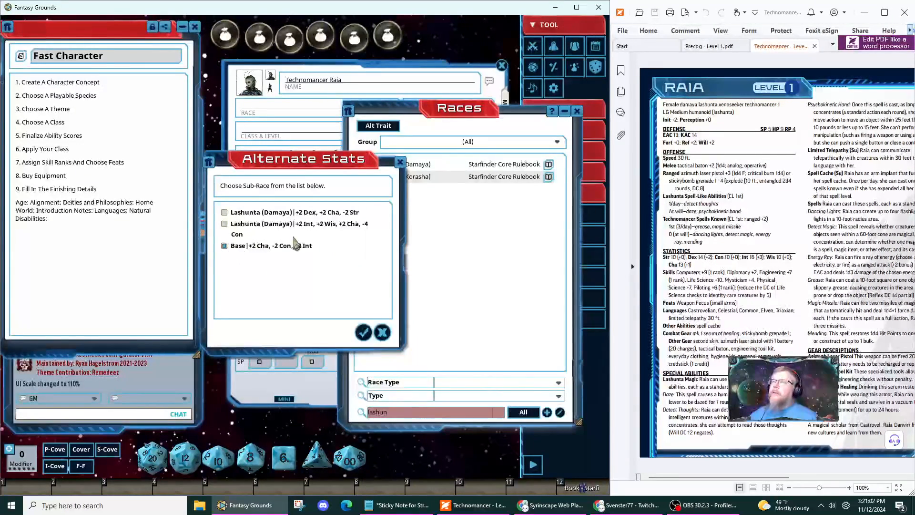
pyautogui.click(368, 335)
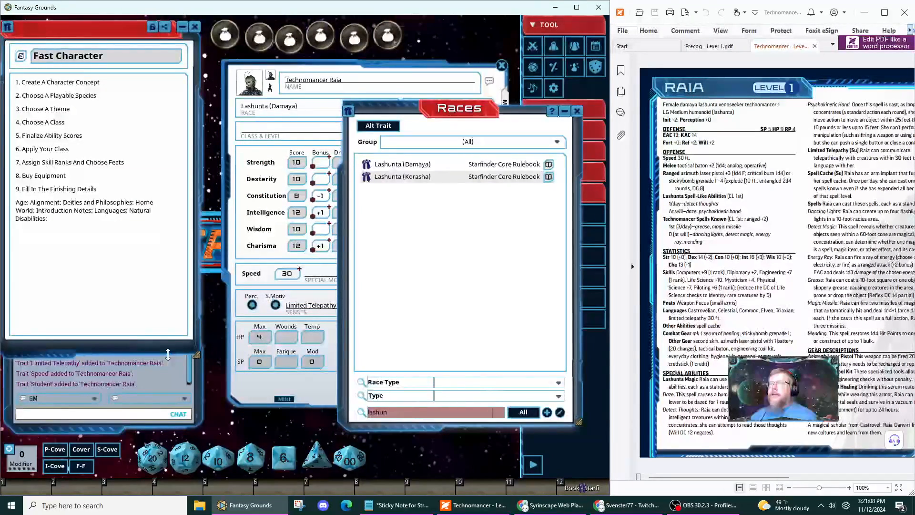
# Shorten the Fast Character note to uncover the chat log, and close the race list to reposition the character sheet.
pyautogui.moveTo(171, 358); pyautogui.dragTo(172, 262)
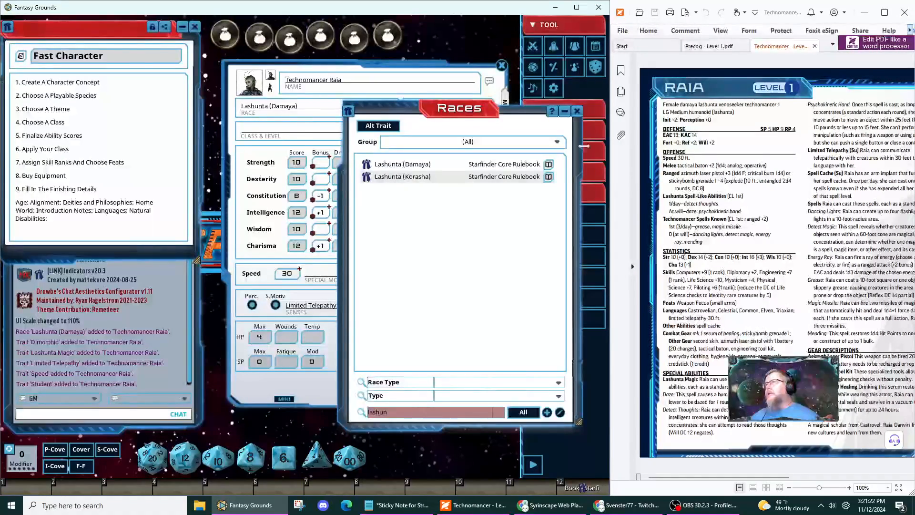
pyautogui.click(577, 112)
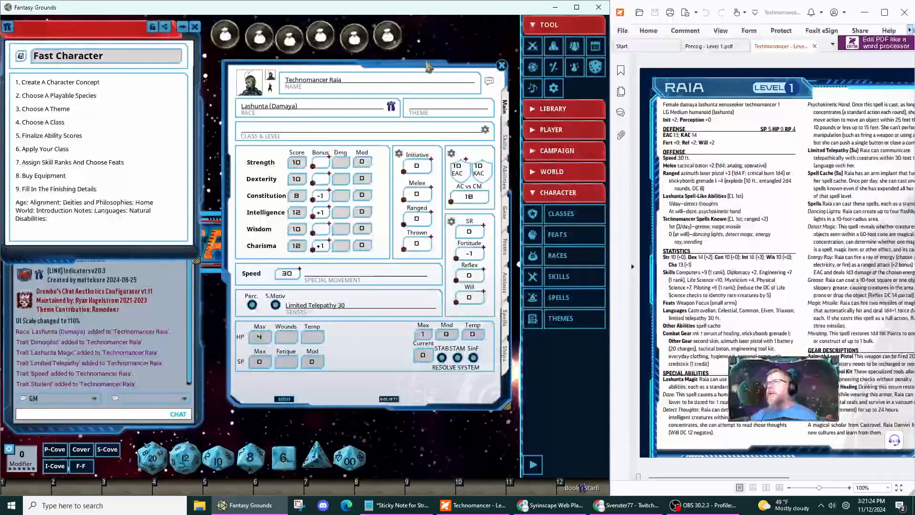
pyautogui.moveTo(427, 69); pyautogui.dragTo(409, 61)
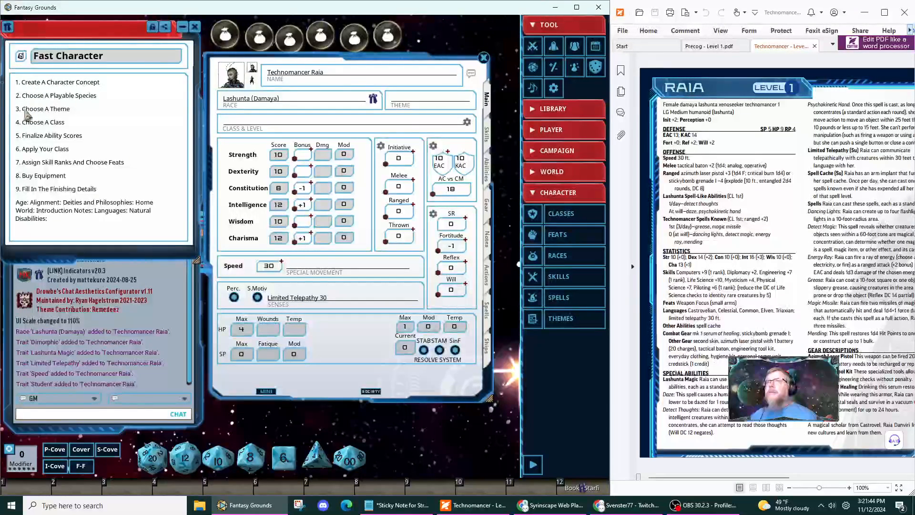
# Add the Xenoseeker theme from the theme list to the character sheet and close the list.
pyautogui.click(561, 319)
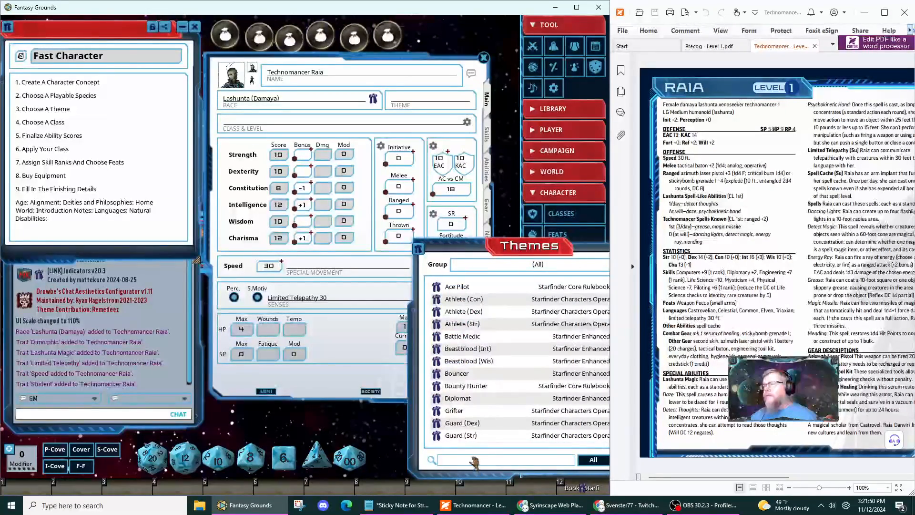
pyautogui.scroll(-10, 497, 357)
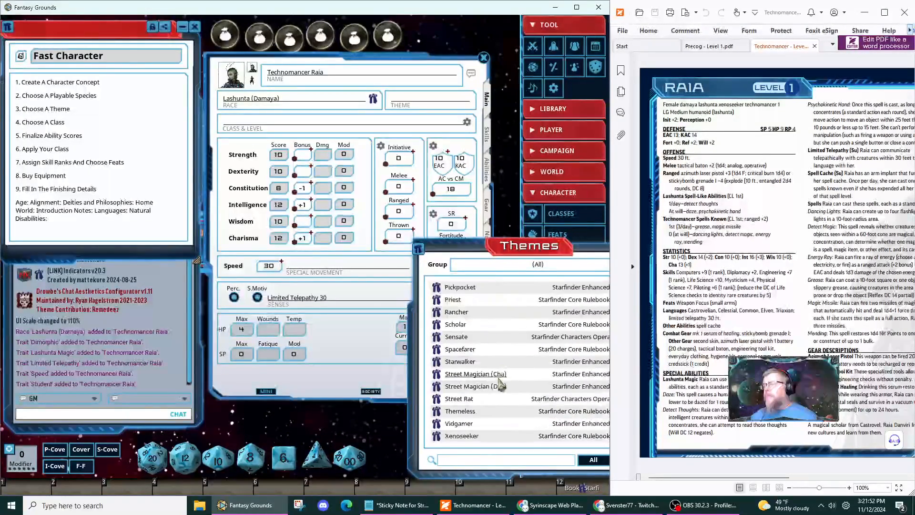
pyautogui.moveTo(437, 441); pyautogui.dragTo(412, 102)
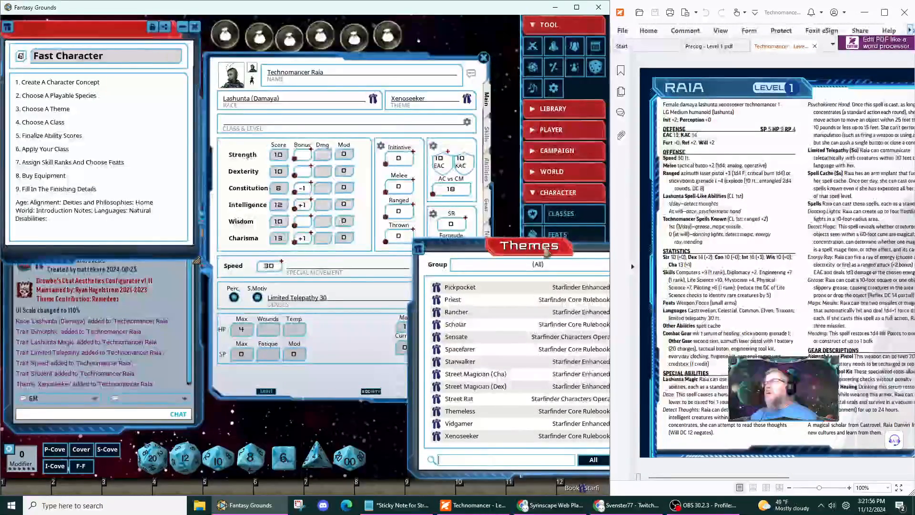
pyautogui.moveTo(574, 244); pyautogui.dragTo(501, 244)
pyautogui.click(575, 241)
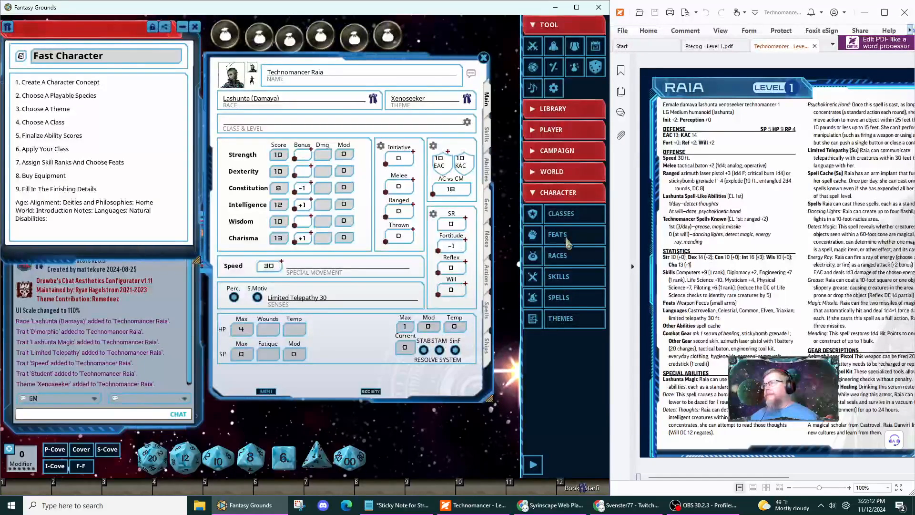
# Add the Starfinder Core Rulebook Technomancer class to the character sheet and close the class list.
pyautogui.click(552, 222)
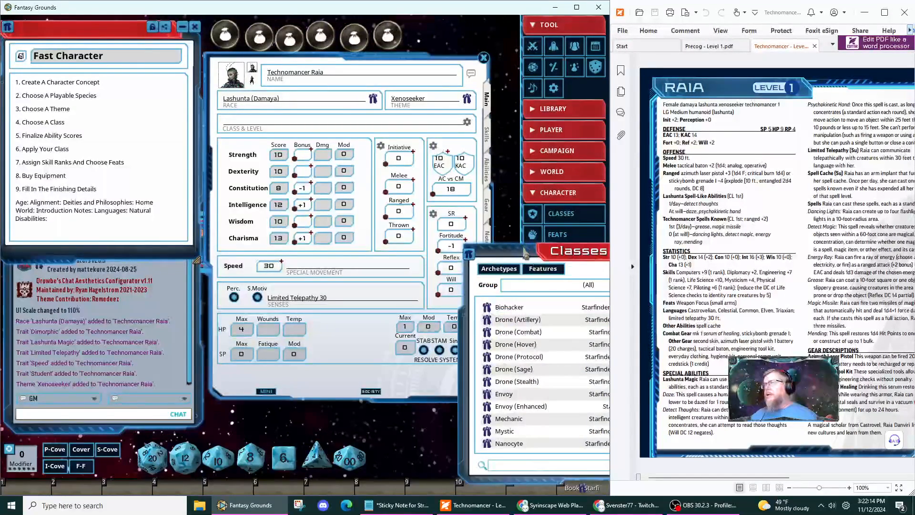
pyautogui.moveTo(525, 250); pyautogui.dragTo(407, 190)
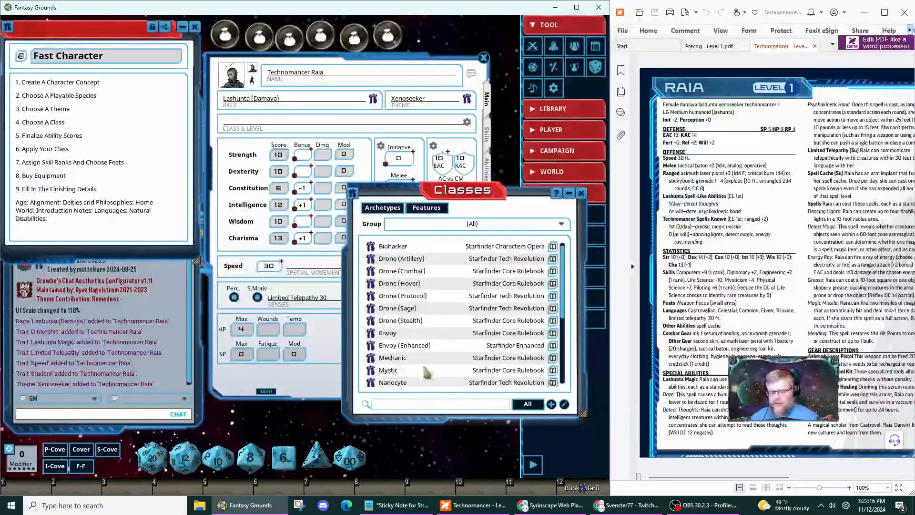
pyautogui.scroll(-4, 424, 368)
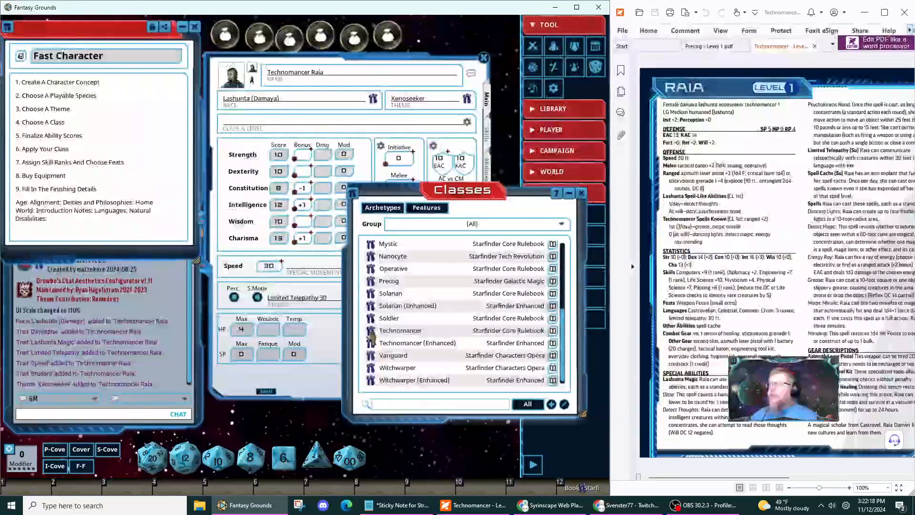
pyautogui.moveTo(376, 332); pyautogui.dragTo(275, 125)
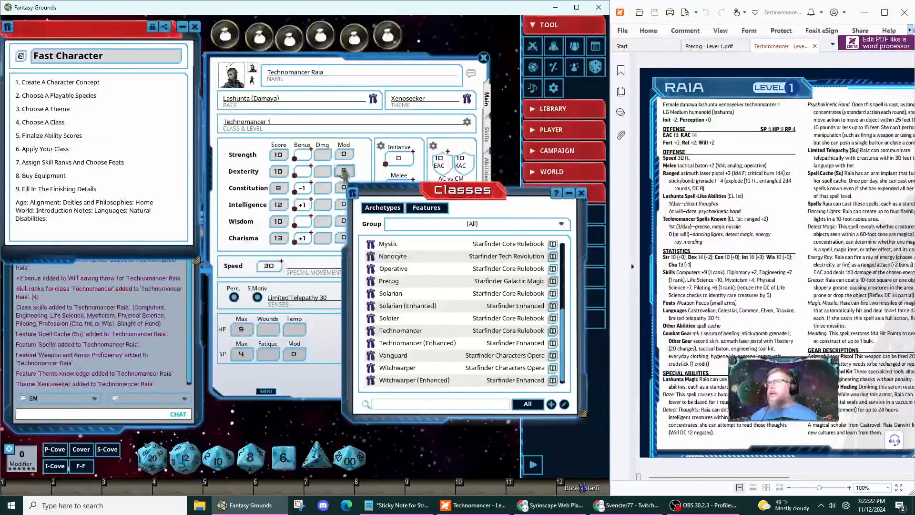
pyautogui.click(585, 197)
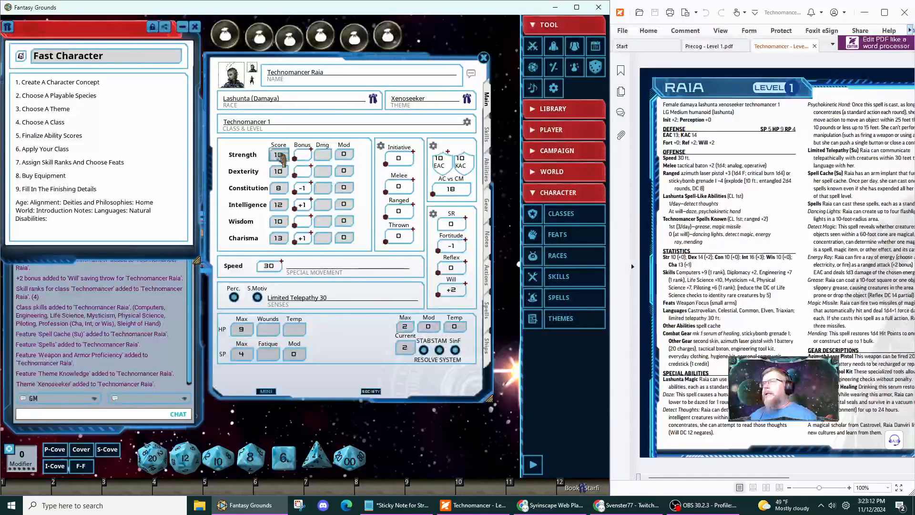
# Set the character's ability scores to Dexterity 14, Constitution 10 and Intelligence 16.
pyautogui.write('14')
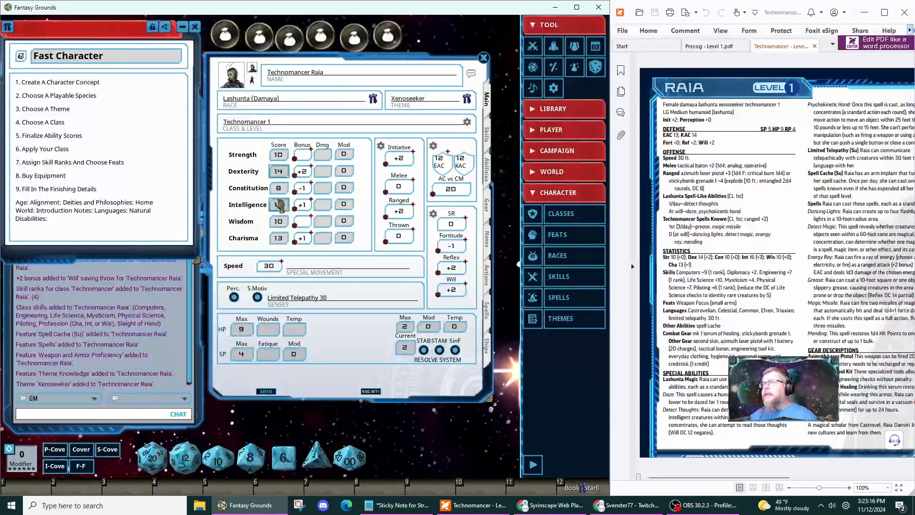
pyautogui.write('10')
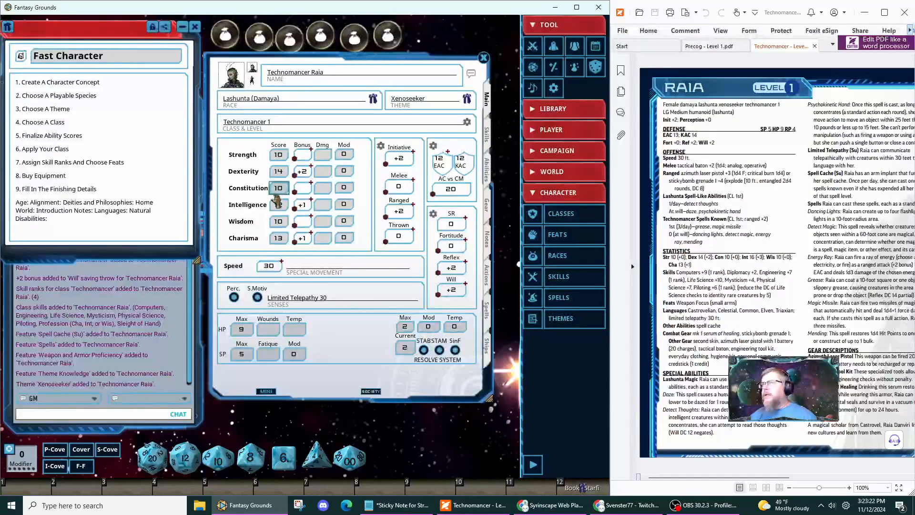
pyautogui.click(279, 205)
pyautogui.write('16')
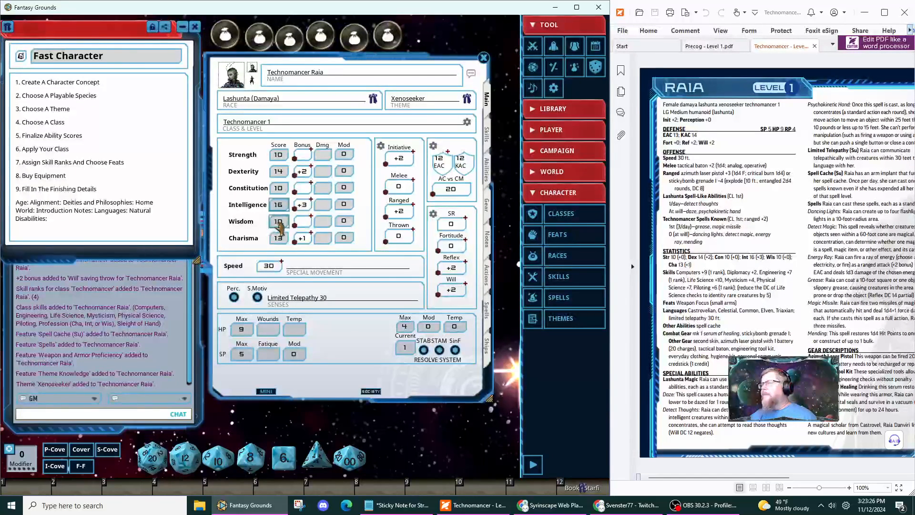
pyautogui.click(280, 238)
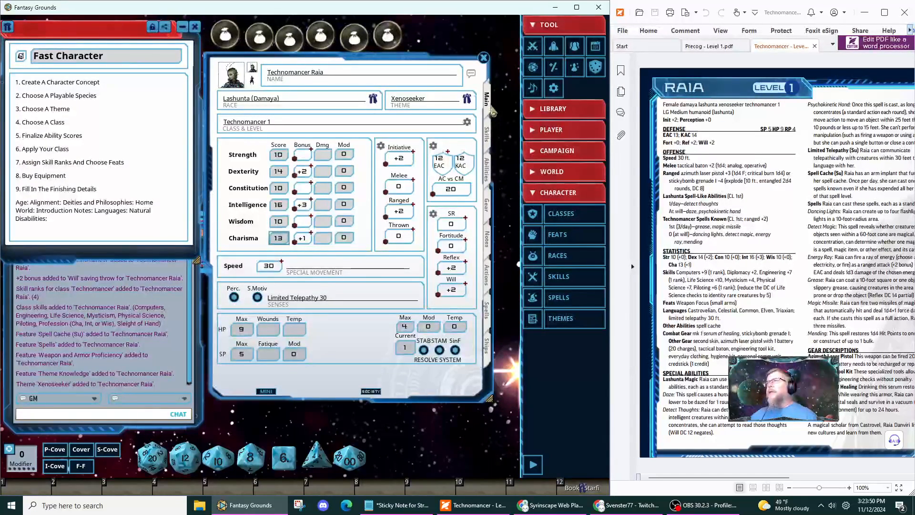
# Open the description of the Student racial trait and move its window clear of the character's racial traits.
pyautogui.click(488, 170)
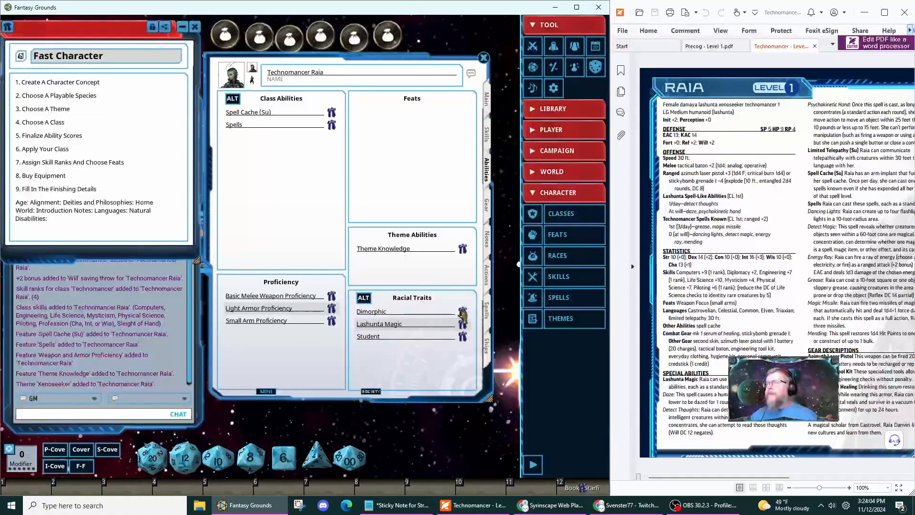
pyautogui.click(462, 339)
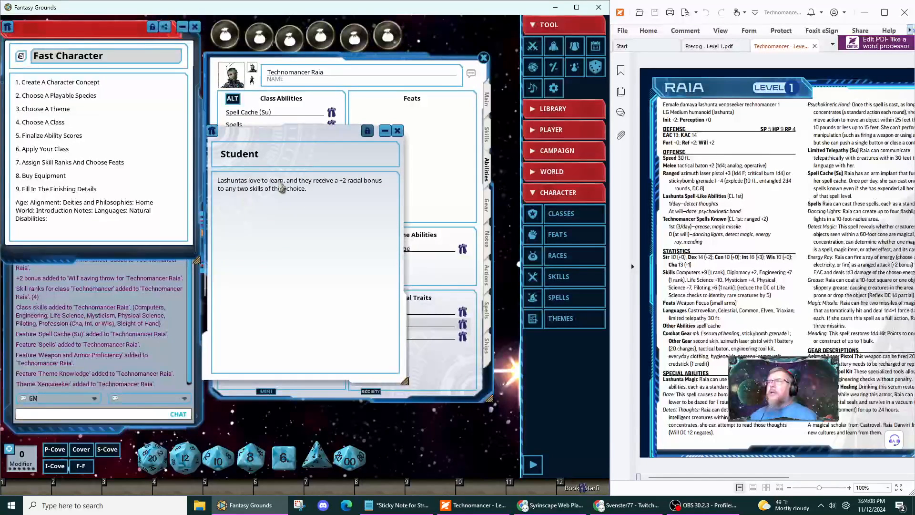
pyautogui.moveTo(295, 134); pyautogui.dragTo(174, 144)
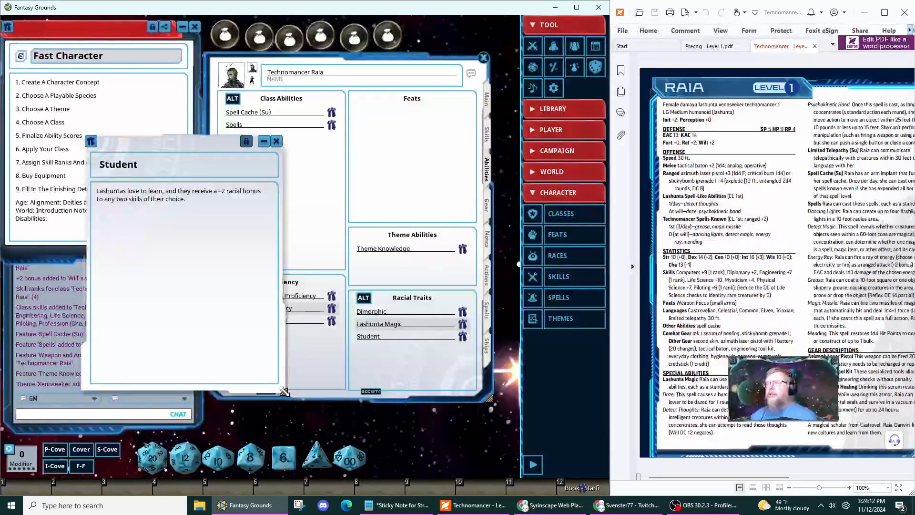
# Shrink the Student description window, move it clear of the character sheet to read the trait, and close it.
pyautogui.moveTo(284, 391); pyautogui.dragTo(274, 267)
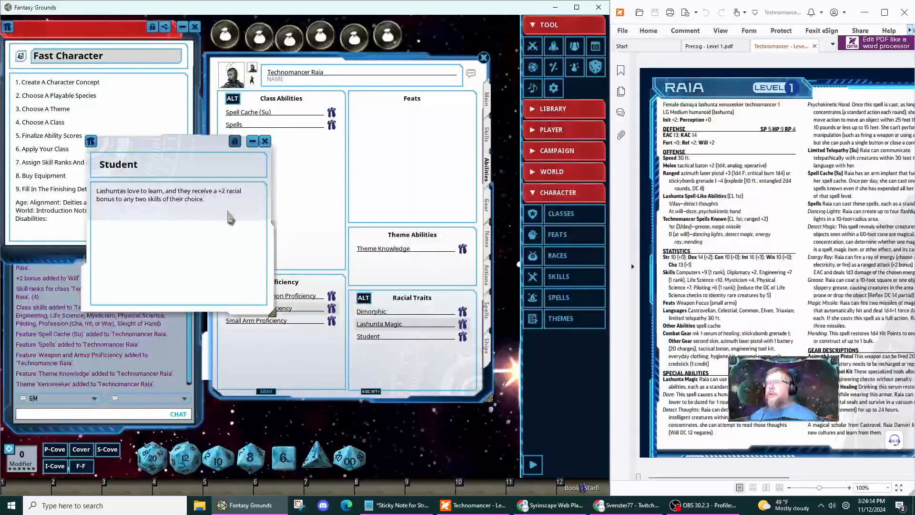
pyautogui.moveTo(186, 147); pyautogui.dragTo(119, 289)
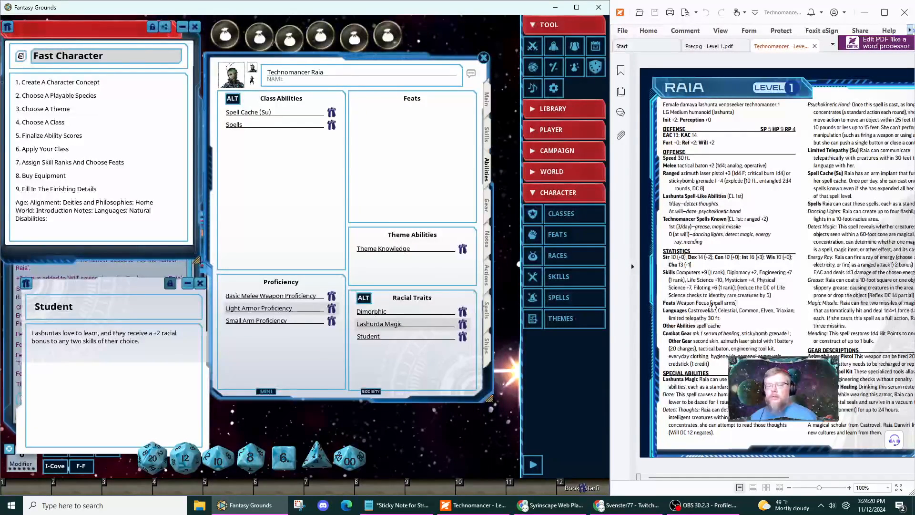
pyautogui.click(200, 283)
# Uncover the Lashunta Magic and Dimorphic descriptions beside the character sheet, read the Dimorphic trait and close its window.
pyautogui.moveTo(336, 60); pyautogui.dragTo(469, 176)
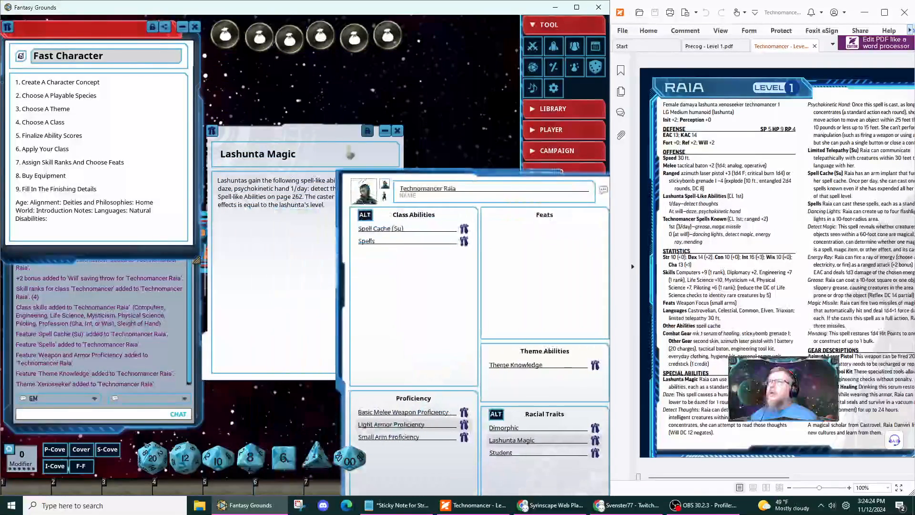
pyautogui.moveTo(326, 135); pyautogui.dragTo(154, 141)
pyautogui.moveTo(281, 141); pyautogui.dragTo(63, 225)
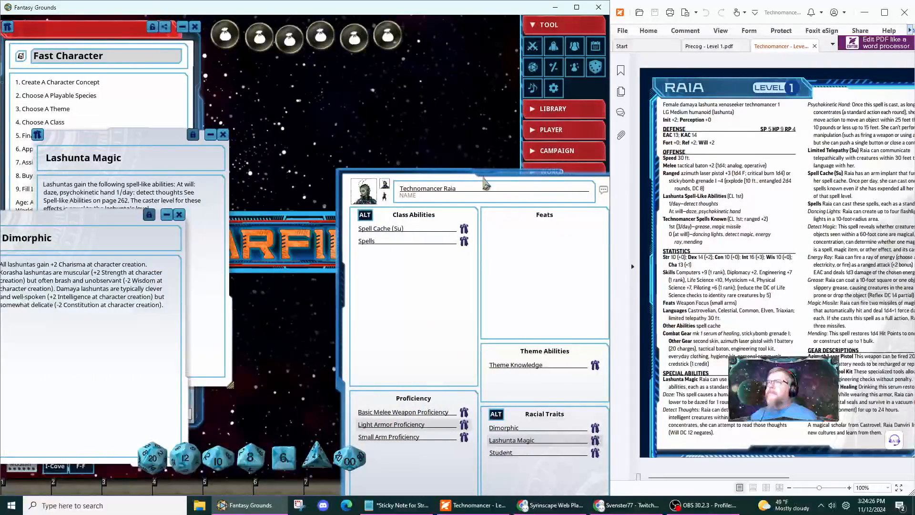
pyautogui.moveTo(494, 176); pyautogui.dragTo(398, 60)
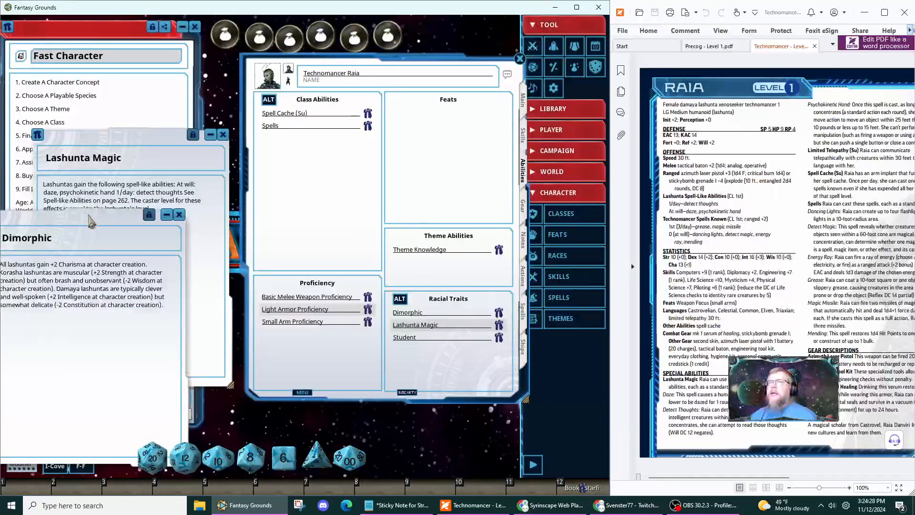
pyautogui.moveTo(86, 214); pyautogui.dragTo(169, 196)
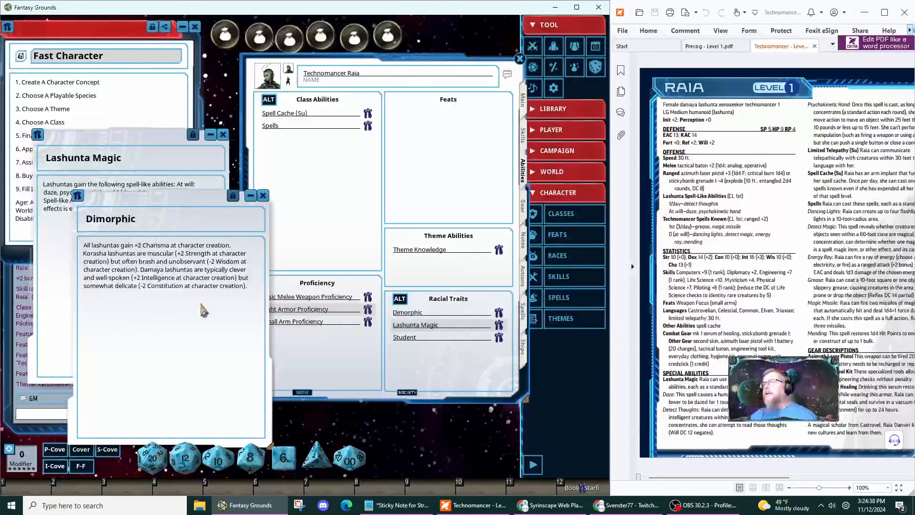
pyautogui.click(262, 195)
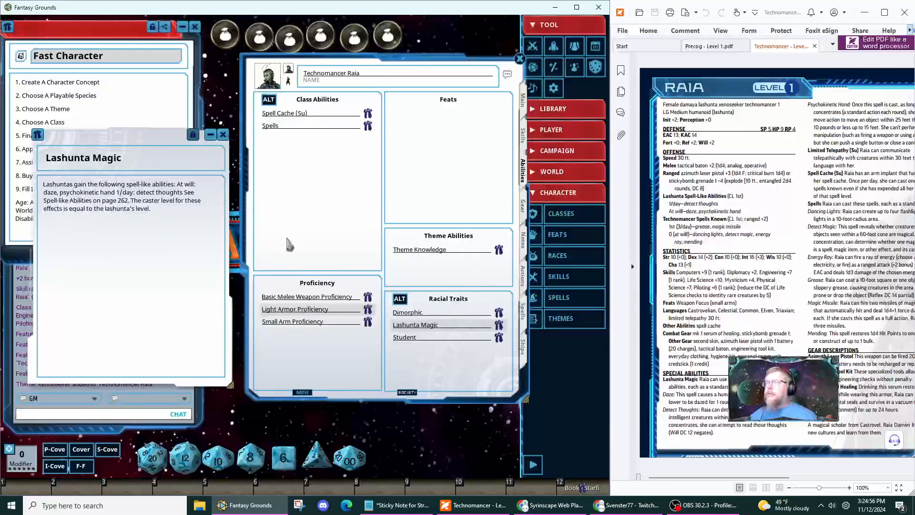
# Add a new spell class named Lashunta Magic to the character's spells.
pyautogui.click(524, 314)
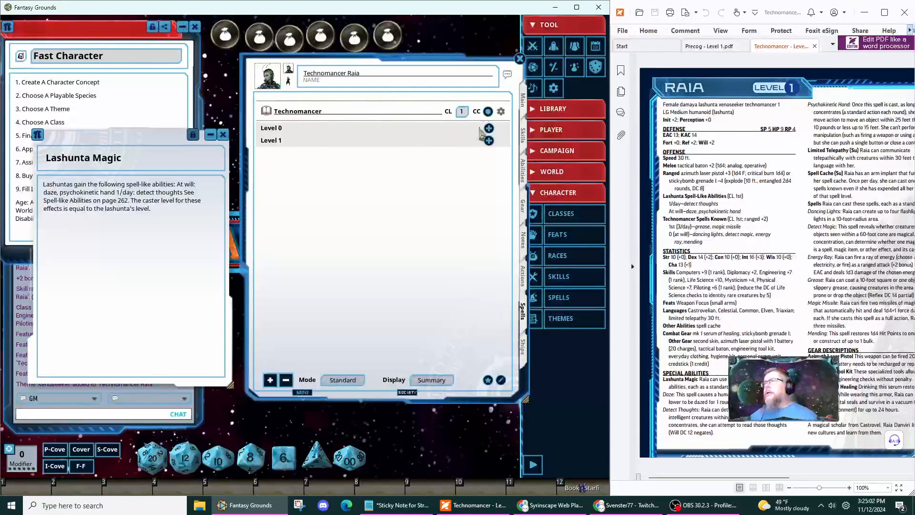
pyautogui.click(488, 381)
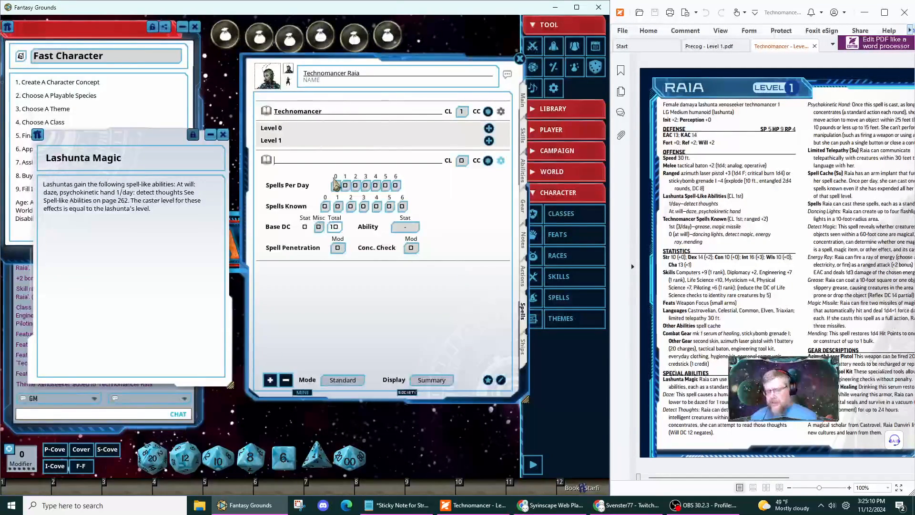
pyautogui.write('Las')
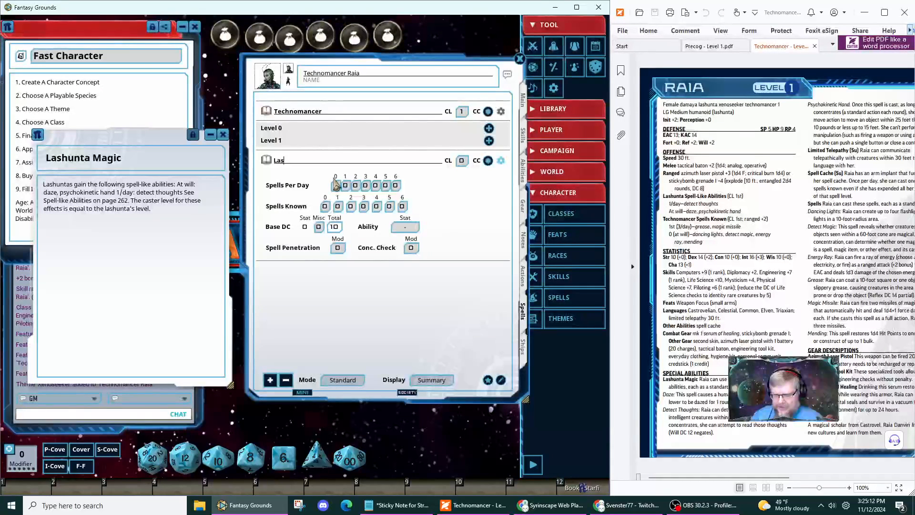
pyautogui.write('hunta')
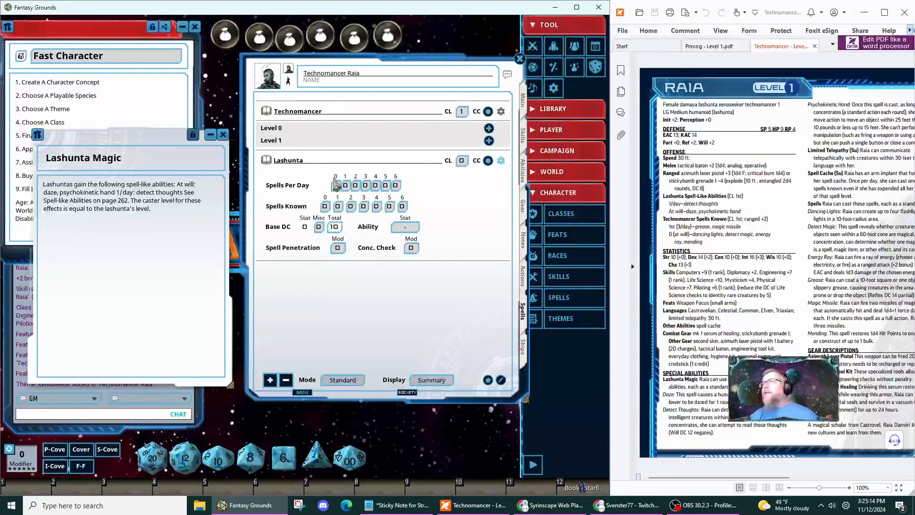
pyautogui.write(' Magic')
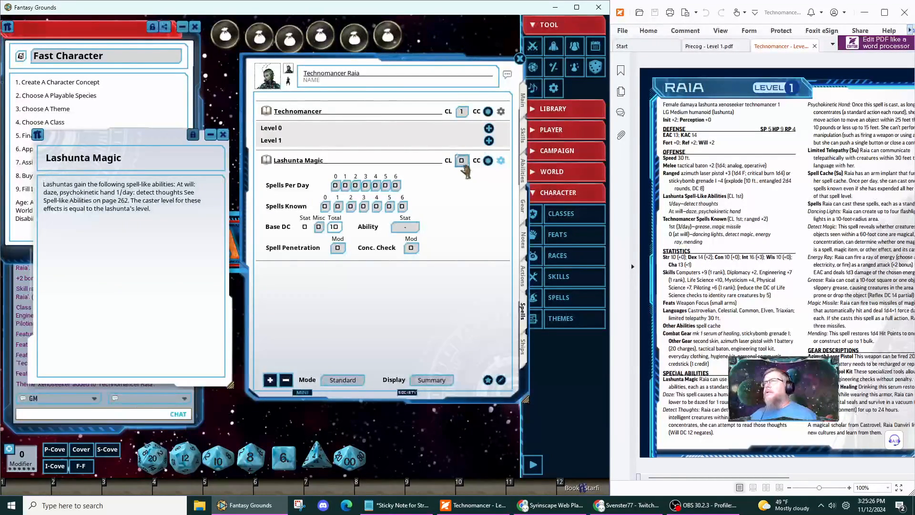
# Give Lashunta Magic caster level 1, the Int ability and 1 level 1 spell per day, and hide its settings.
pyautogui.click(501, 161)
pyautogui.click(501, 161)
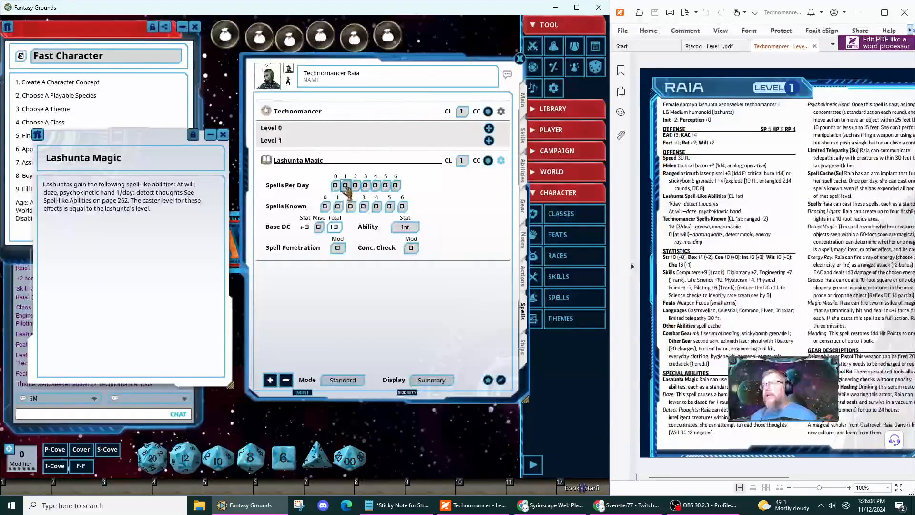
pyautogui.scroll(1, 346, 190)
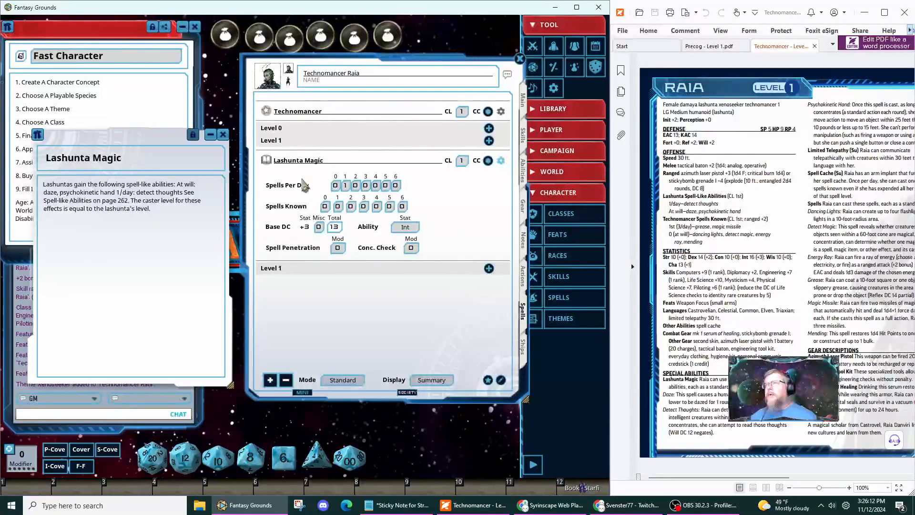
pyautogui.click(501, 162)
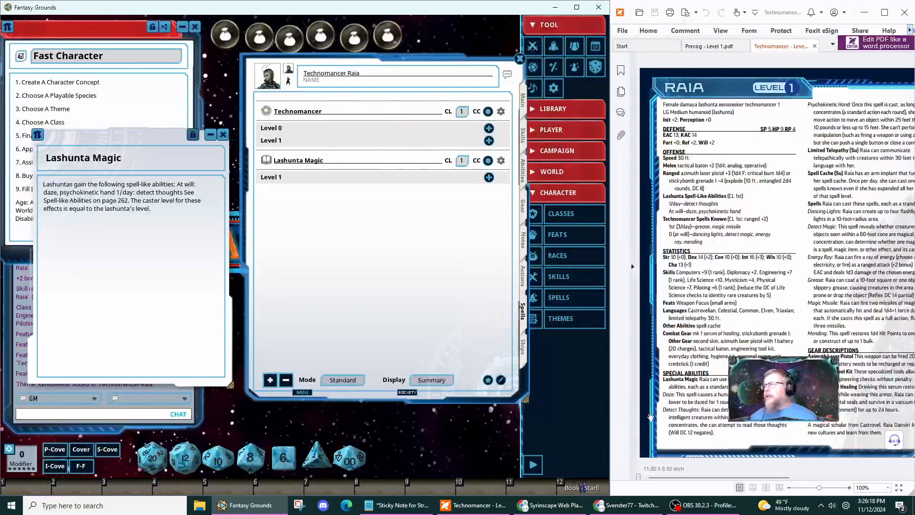
# Search the spell list for "daze" and add the Daze spell to Lashunta Magic.
pyautogui.click(556, 300)
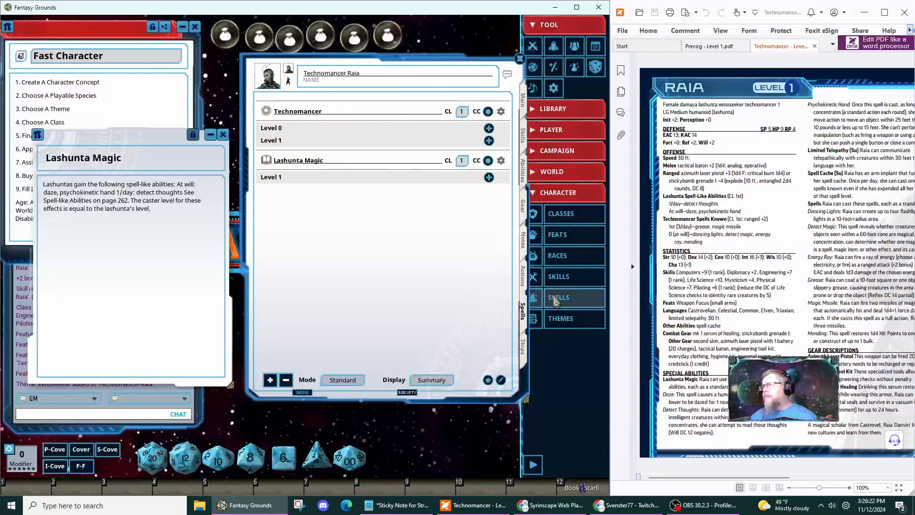
pyautogui.moveTo(506, 202); pyautogui.dragTo(453, 369)
pyautogui.click(485, 424)
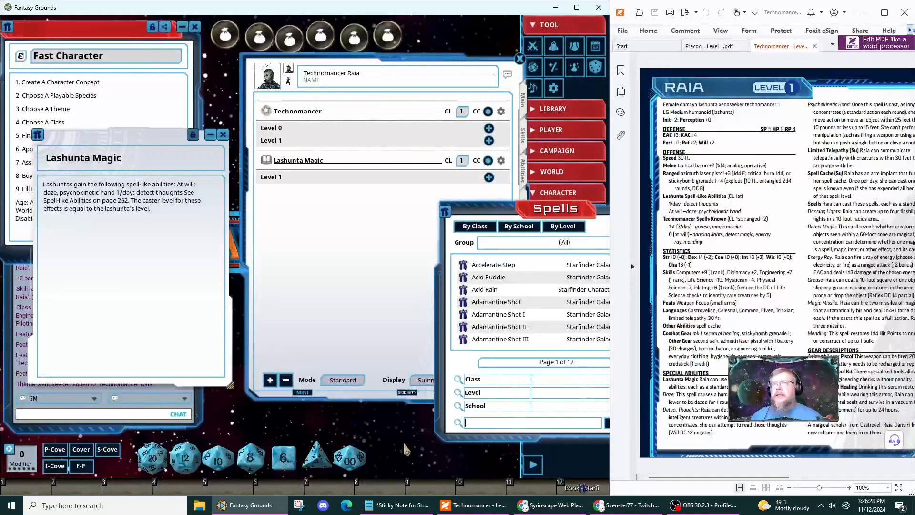
pyautogui.write('daz')
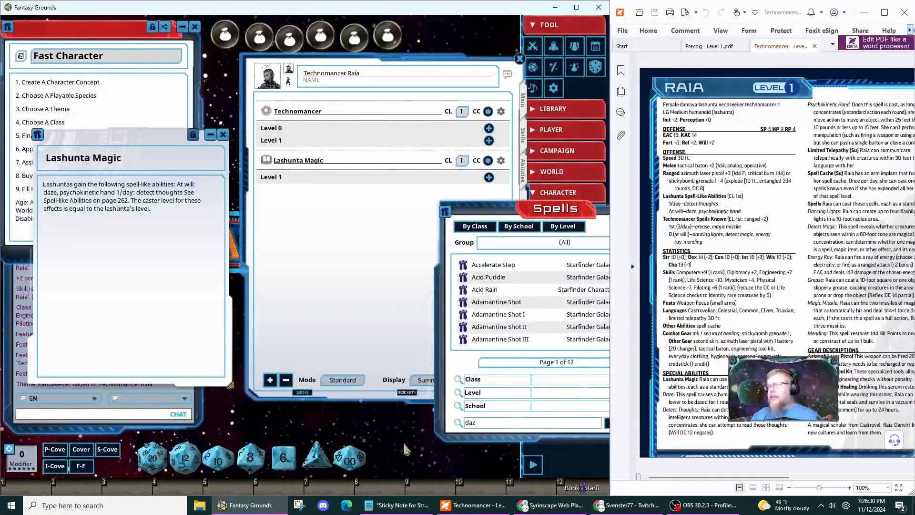
pyautogui.write('e')
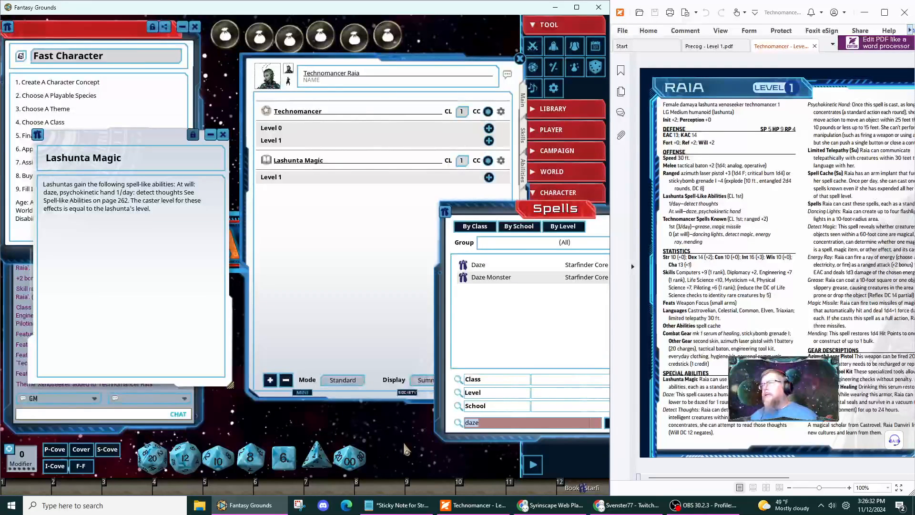
pyautogui.moveTo(466, 265); pyautogui.dragTo(307, 171)
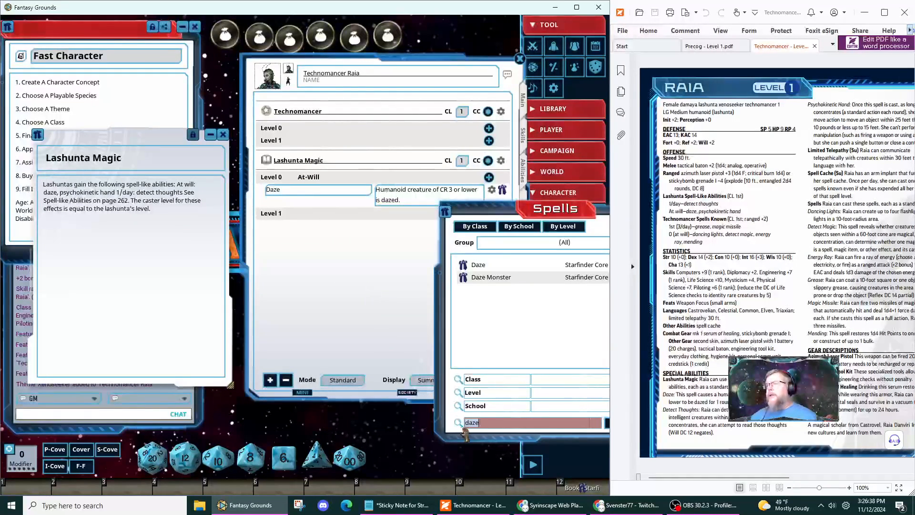
# Find Psychokinetic Hand and Detect Thoughts in the spell list and add both to Lashunta Magic.
pyautogui.write('hand')
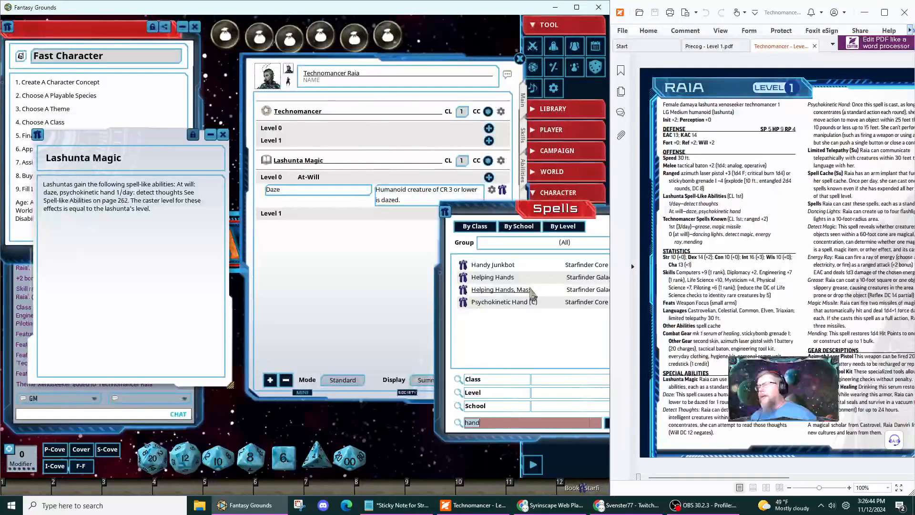
pyautogui.moveTo(467, 305); pyautogui.dragTo(346, 181)
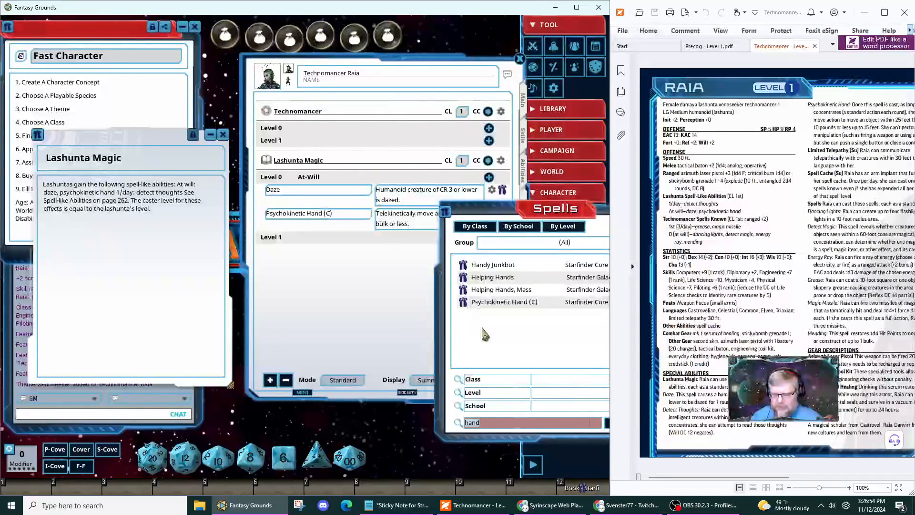
pyautogui.write('thoughts')
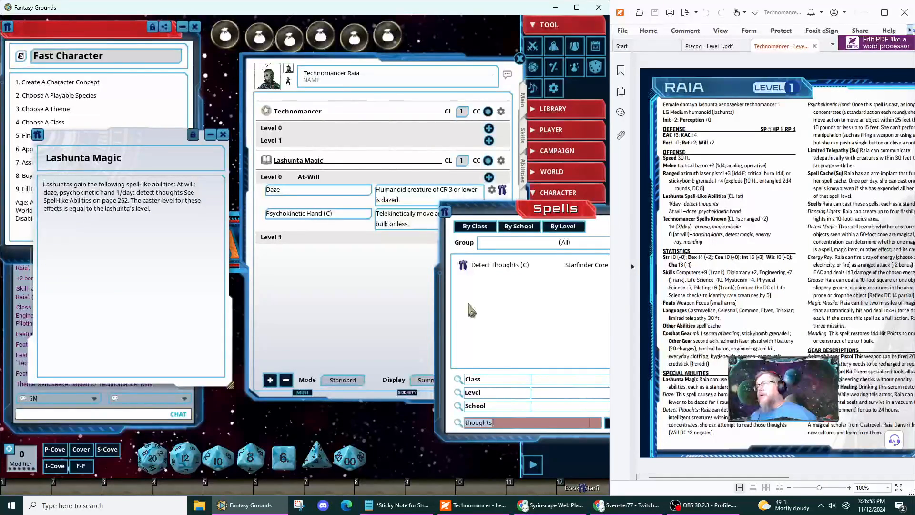
pyautogui.moveTo(469, 268); pyautogui.dragTo(338, 244)
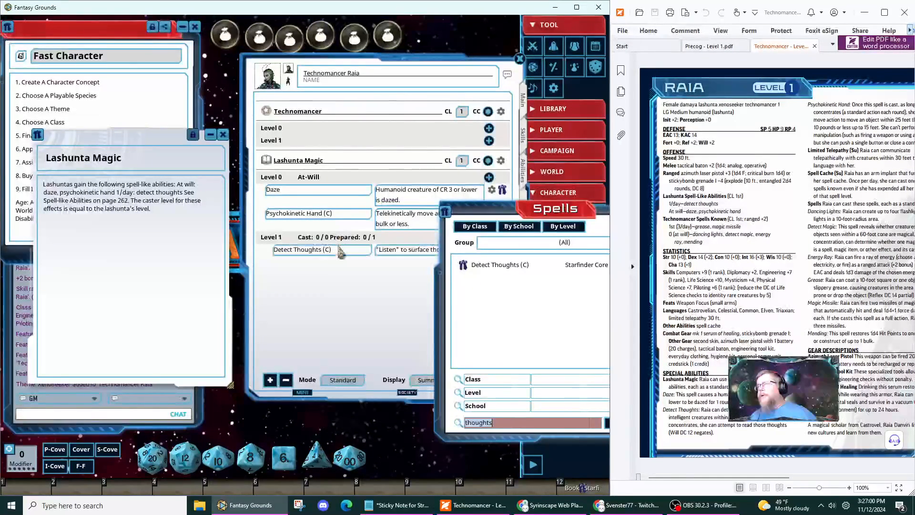
# Bring the character sheet forward and set its spell mode to Combat and the spell display to Actions.
pyautogui.click(356, 310)
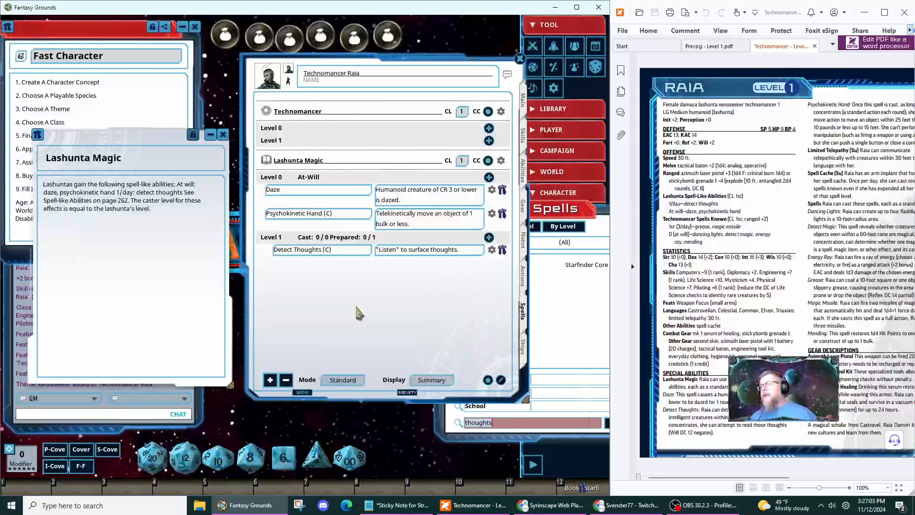
pyautogui.click(351, 384)
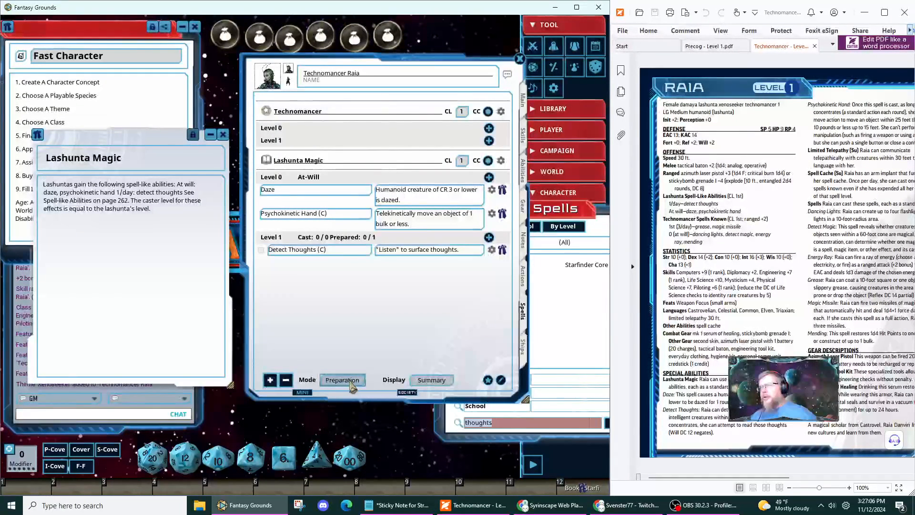
pyautogui.click(351, 381)
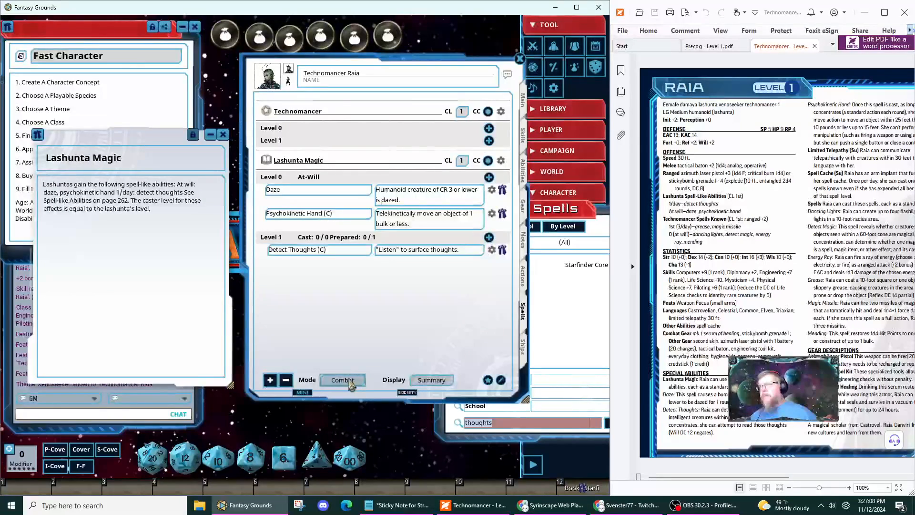
pyautogui.click(351, 383)
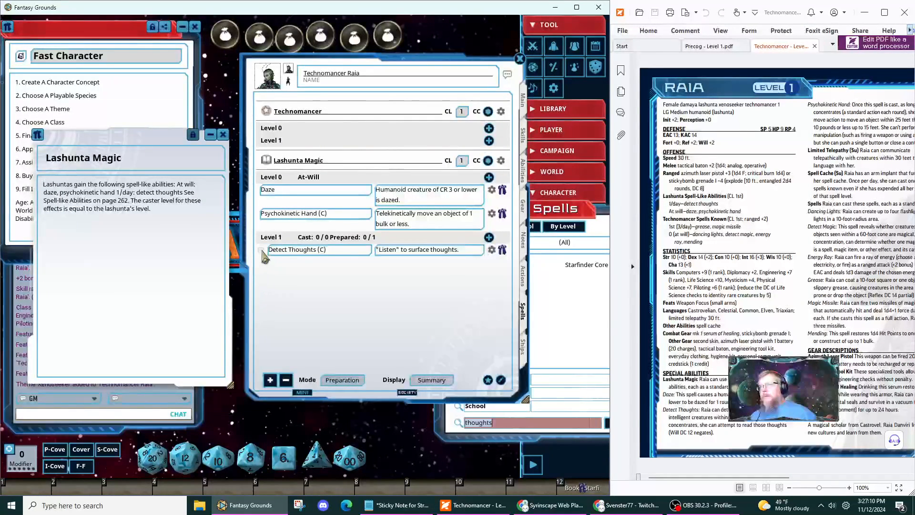
pyautogui.click(350, 384)
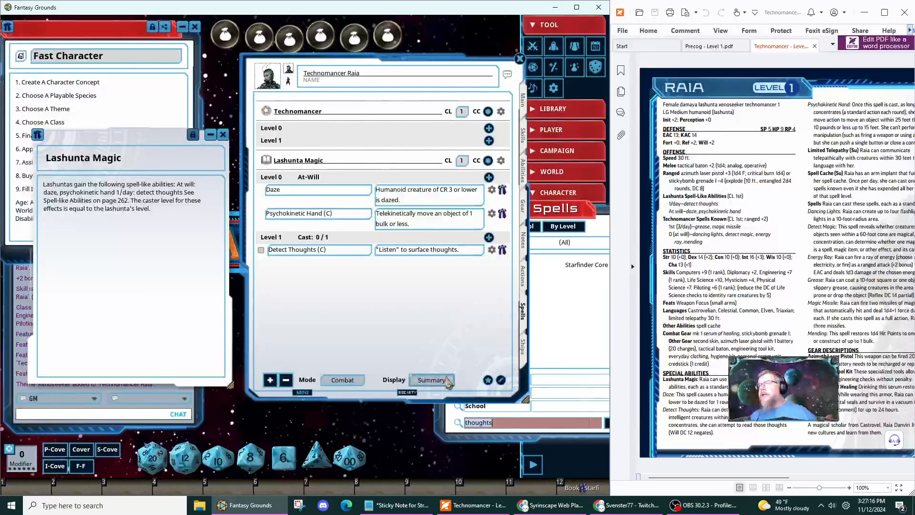
pyautogui.click(431, 380)
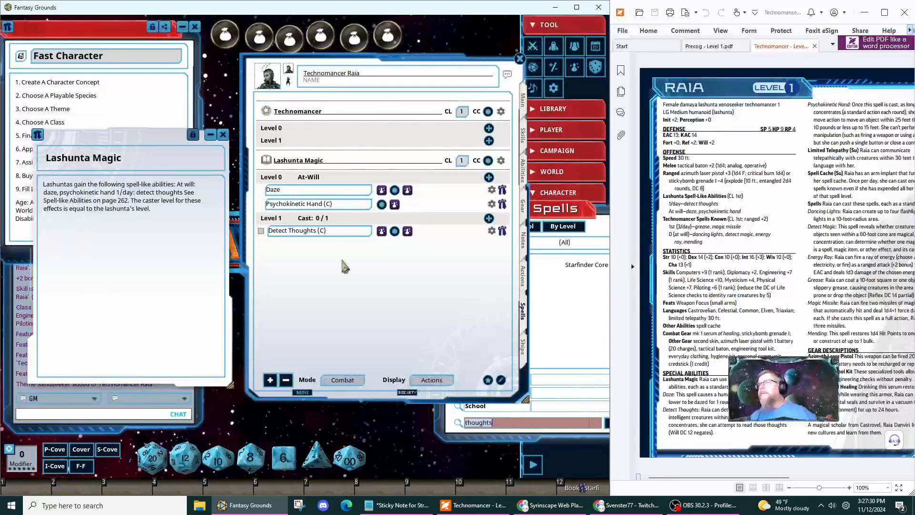
# Collapse the level 0 and level 1 spells of Lashunta Magic, and expand level 1 again to show Detect Thoughts.
pyautogui.click(452, 179)
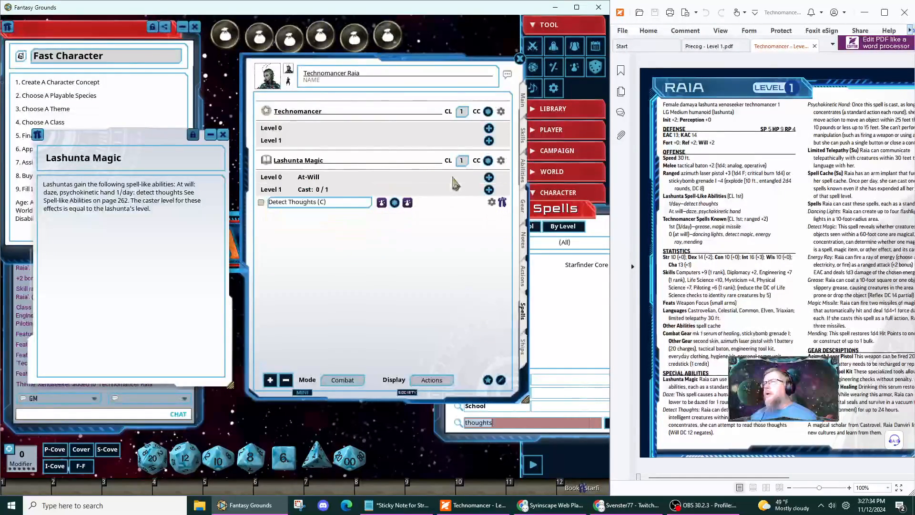
pyautogui.click(458, 190)
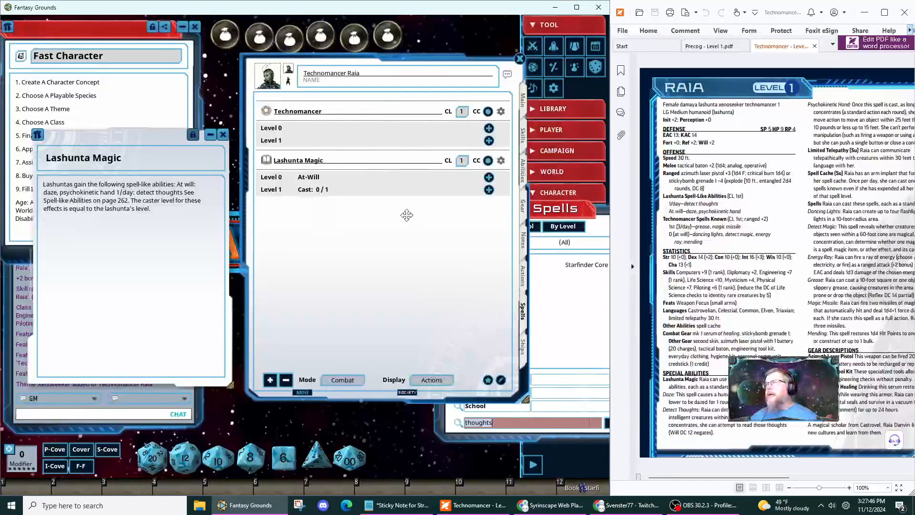
pyautogui.click(563, 286)
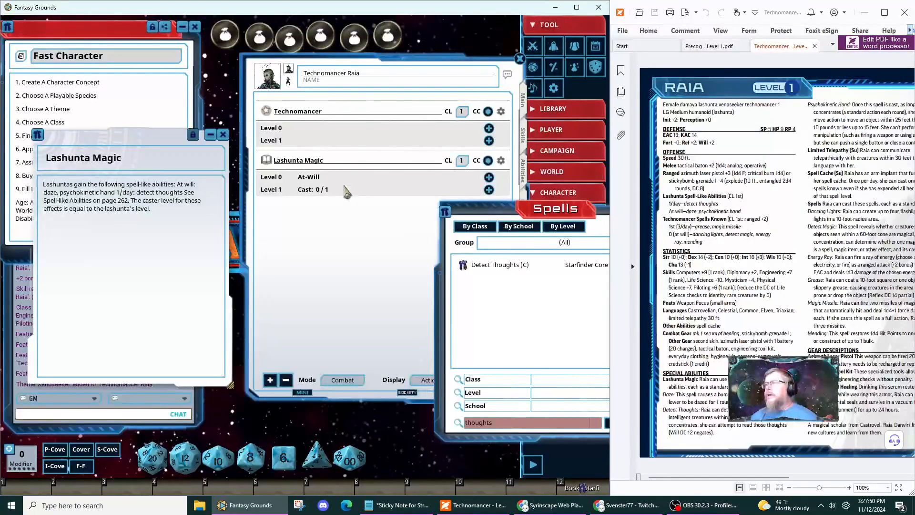
pyautogui.click(384, 242)
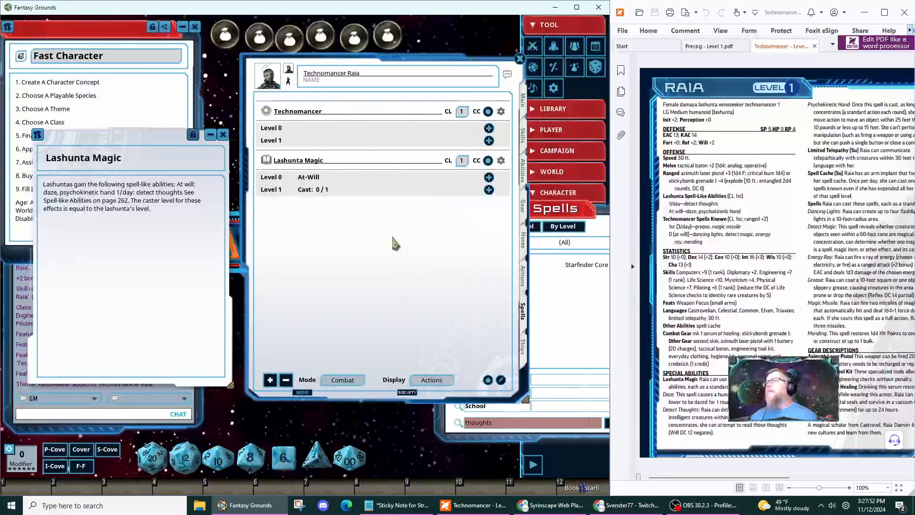
pyautogui.moveTo(410, 200); pyautogui.dragTo(361, 200)
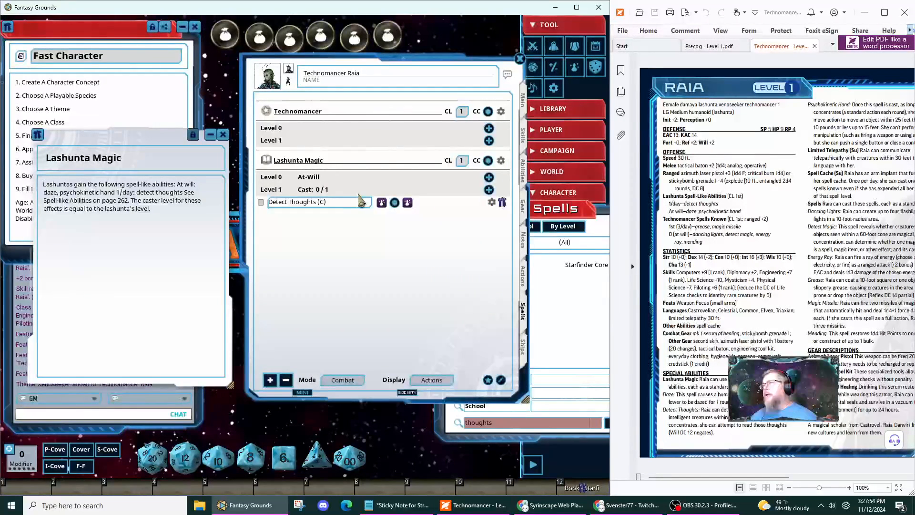
# Review the level 0 and level 1 spells of Lashunta Magic, collapse both levels, and close the Lashunta Magic description.
pyautogui.click(391, 176)
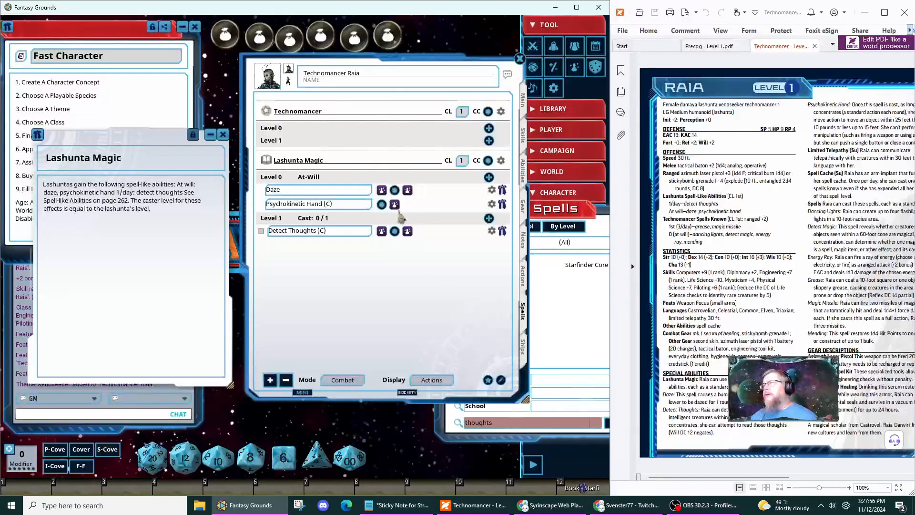
pyautogui.click(431, 216)
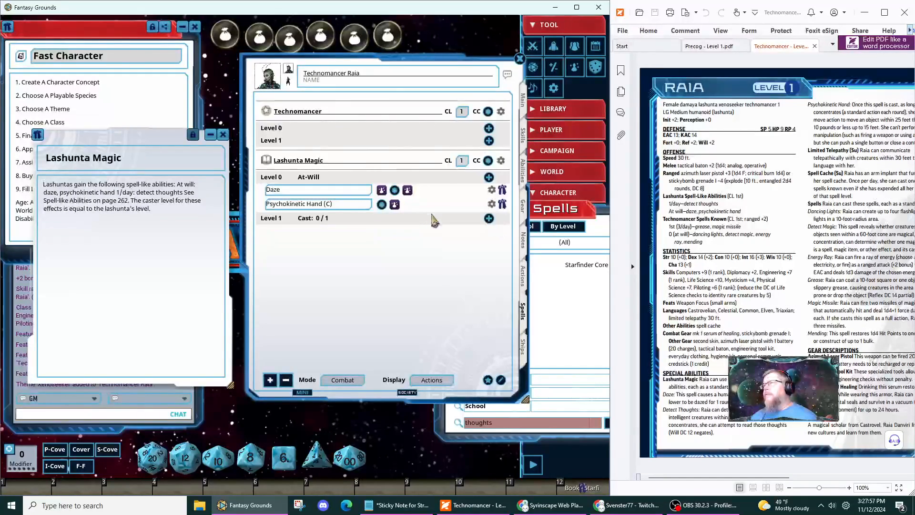
pyautogui.click(405, 180)
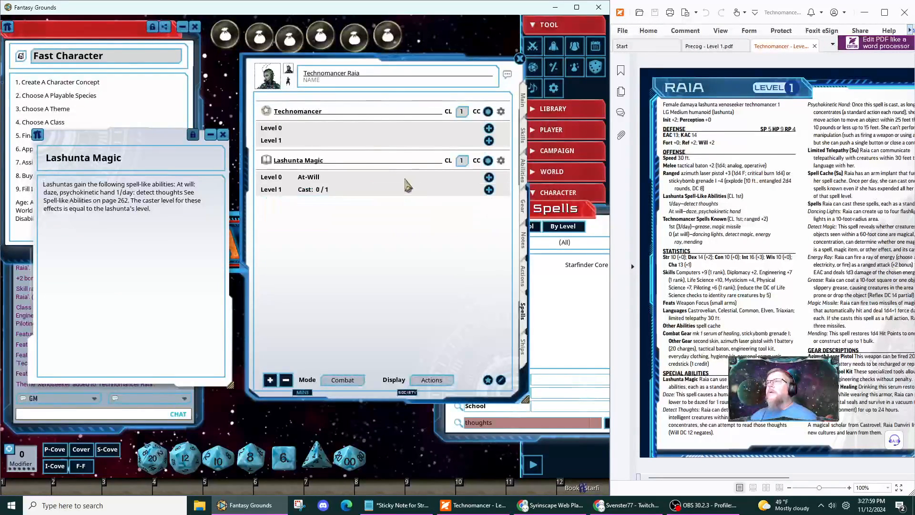
pyautogui.click(223, 134)
# Show the character's abilities, move the character sheet aside, and close the open spell list.
pyautogui.click(523, 169)
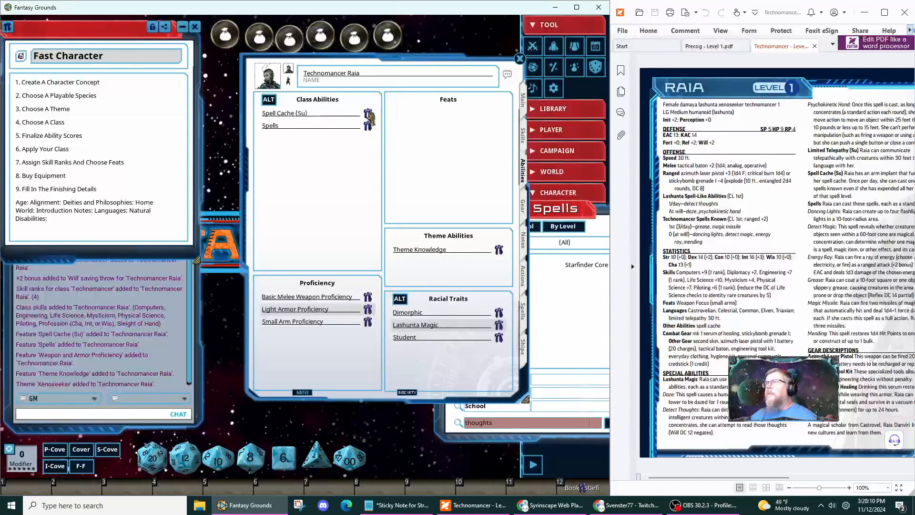
pyautogui.moveTo(401, 67); pyautogui.dragTo(370, 71)
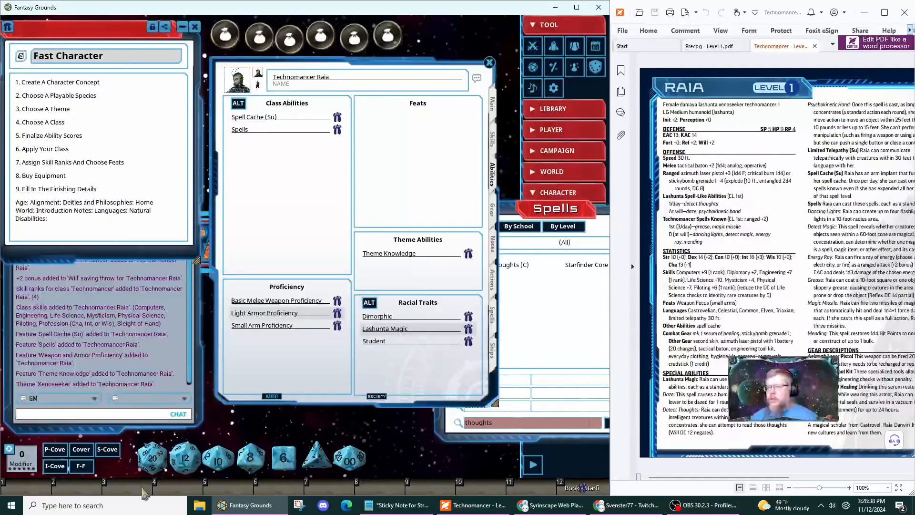
pyautogui.click(538, 408)
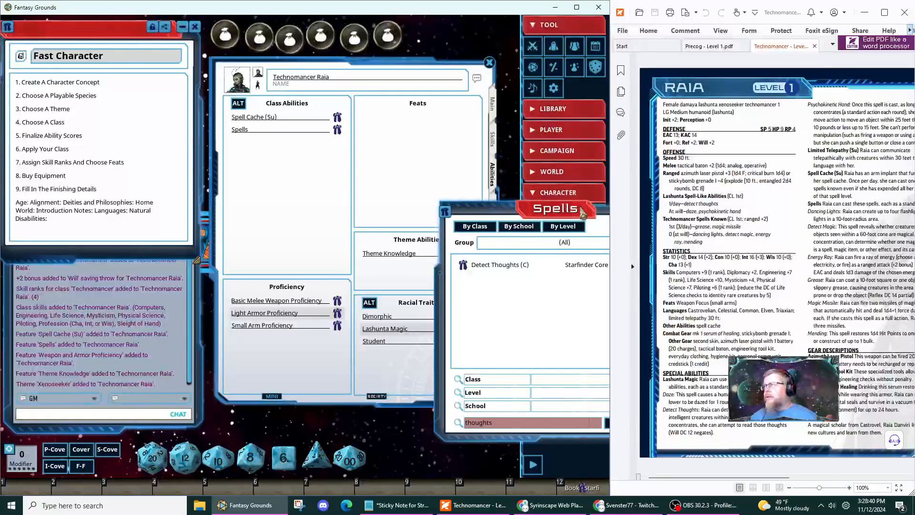
pyautogui.moveTo(577, 209); pyautogui.dragTo(464, 208)
pyautogui.click(559, 210)
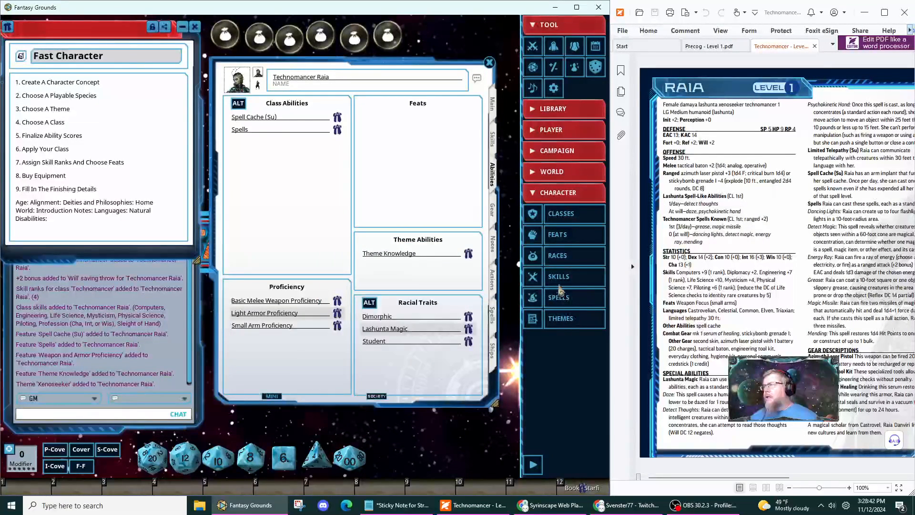
# Search the feat list for "focus", add Weapon Focus to the character's feats, and close the list.
pyautogui.click(559, 235)
pyautogui.moveTo(543, 319); pyautogui.dragTo(420, 204)
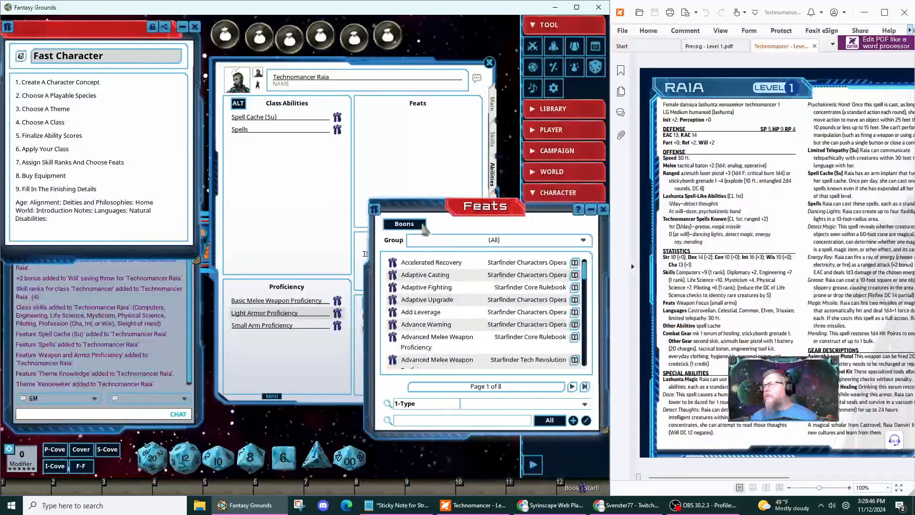
pyautogui.click(433, 421)
pyautogui.write('focus')
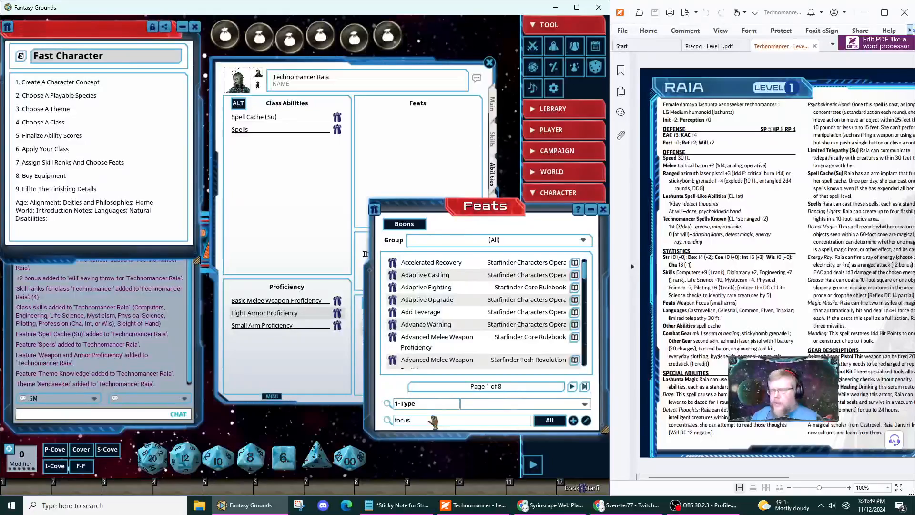
pyautogui.press('Return')
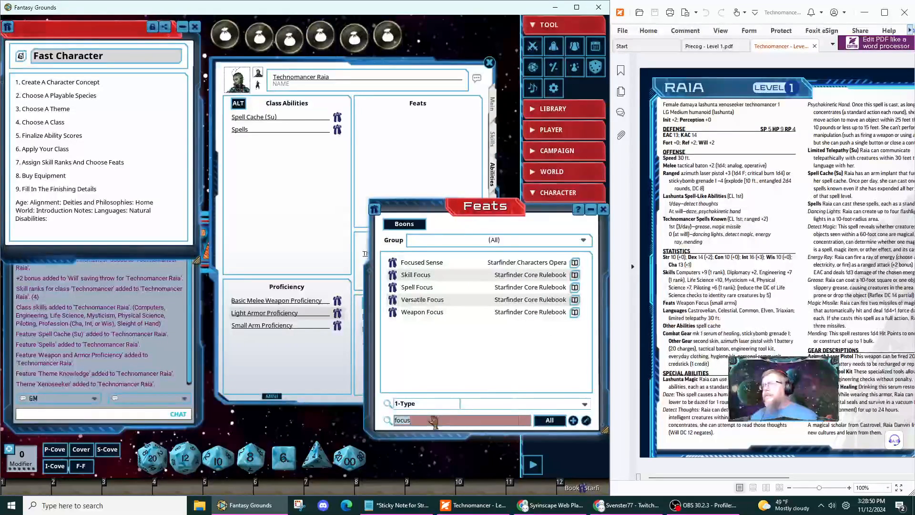
pyautogui.moveTo(389, 317); pyautogui.dragTo(390, 149)
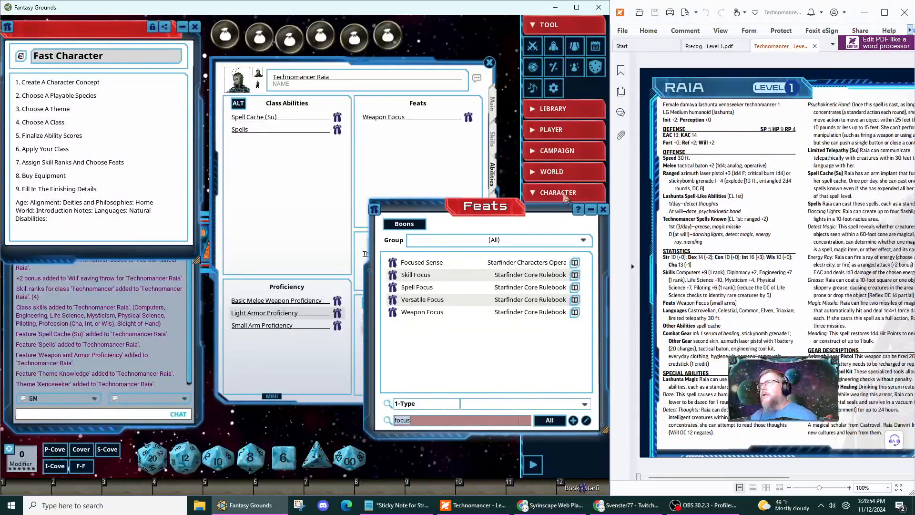
pyautogui.click(603, 209)
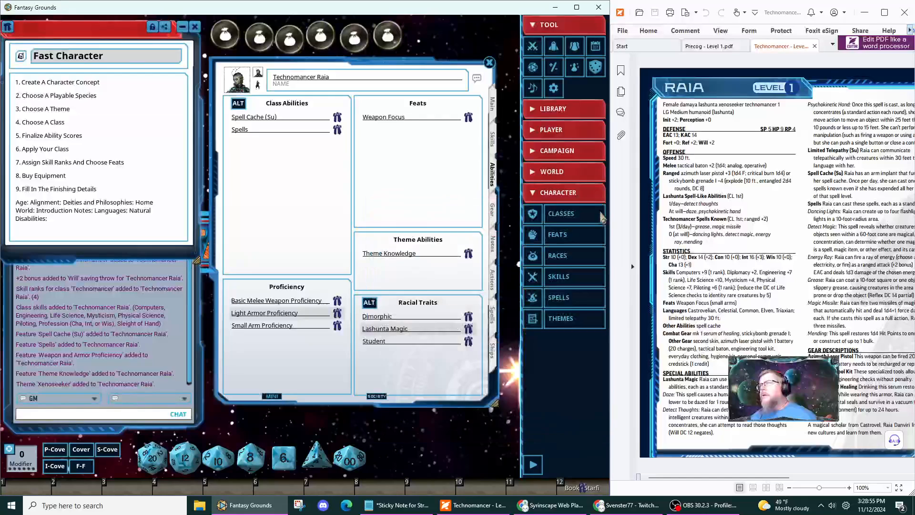
# Rename the new feat as "Weapon Focus (small arm)" and read through its description.
pyautogui.click(437, 119)
pyautogui.write('(')
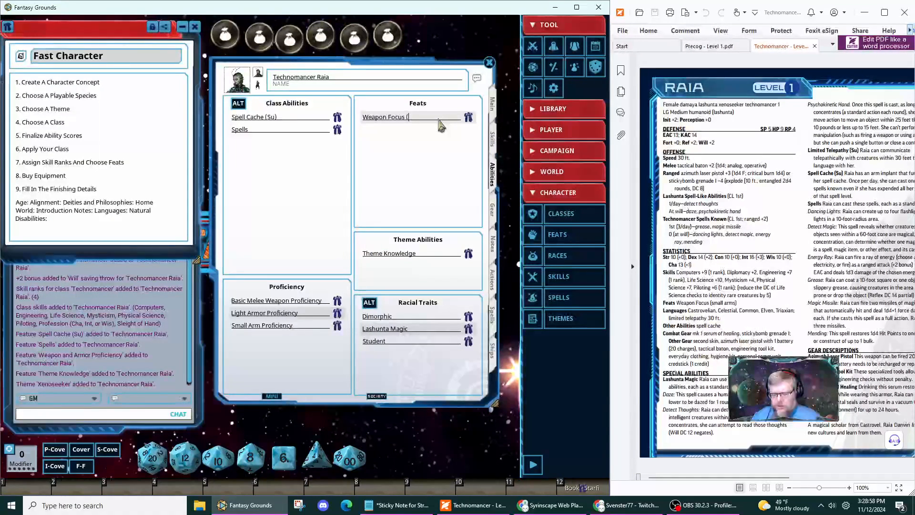
pyautogui.write('small ar')
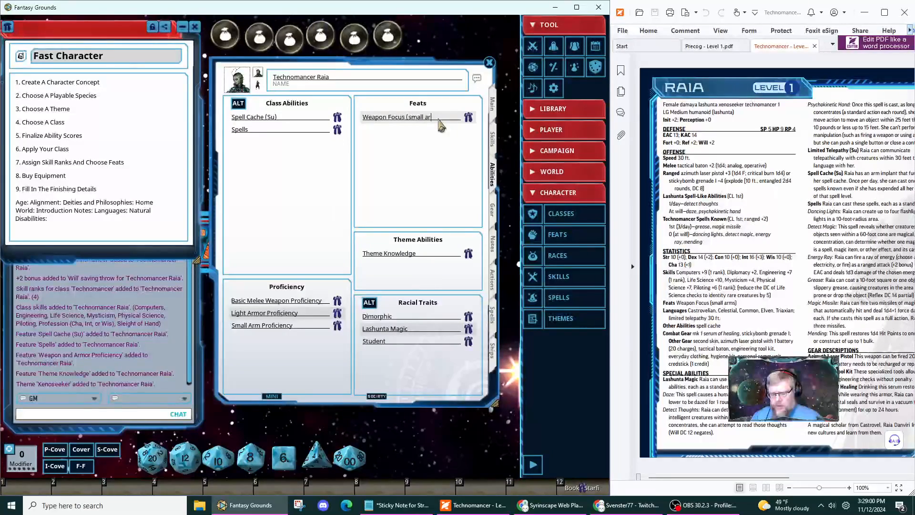
pyautogui.write('ms)')
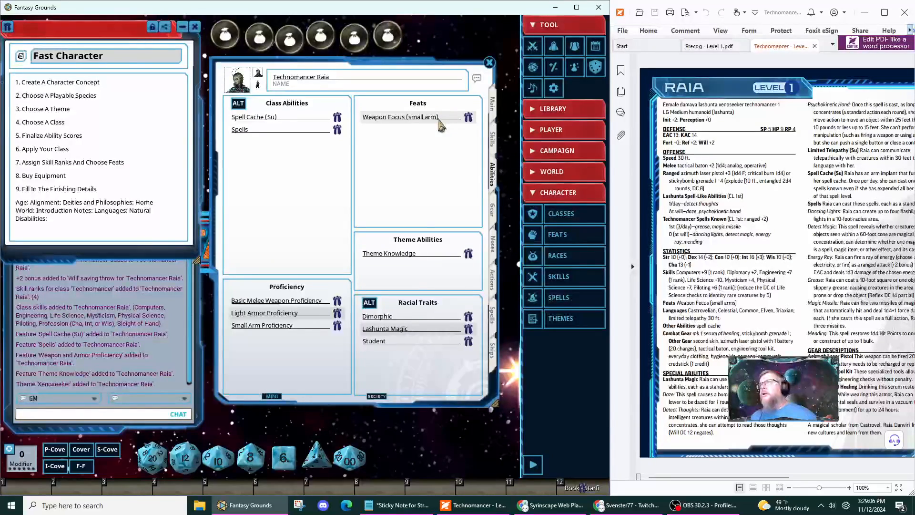
pyautogui.click(468, 117)
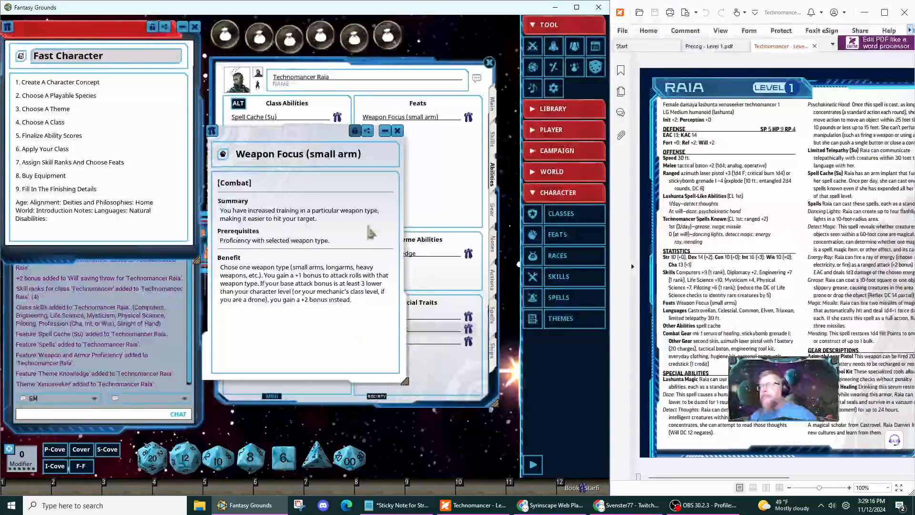
pyautogui.click(398, 131)
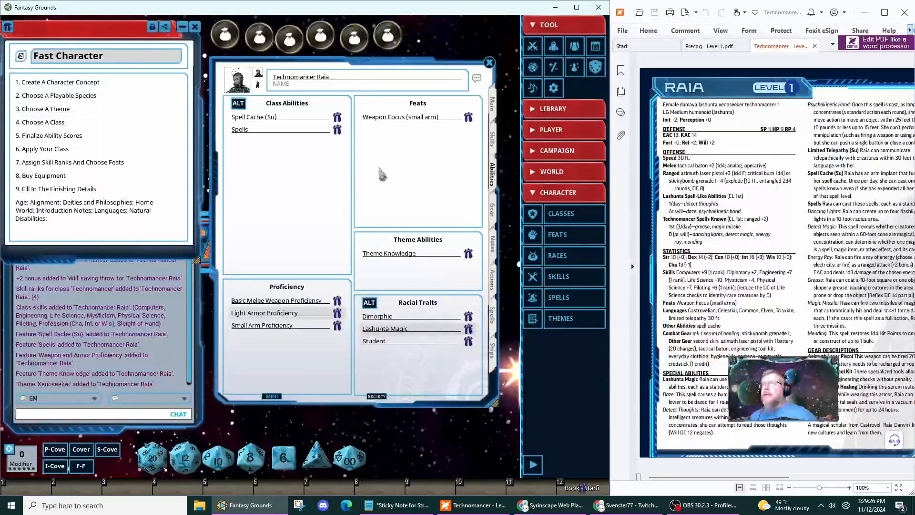
# Assign 1 skill rank each to Computers, Diplomacy, Life Science and Engineering, enlarging the sheet to show all skills.
pyautogui.click(496, 148)
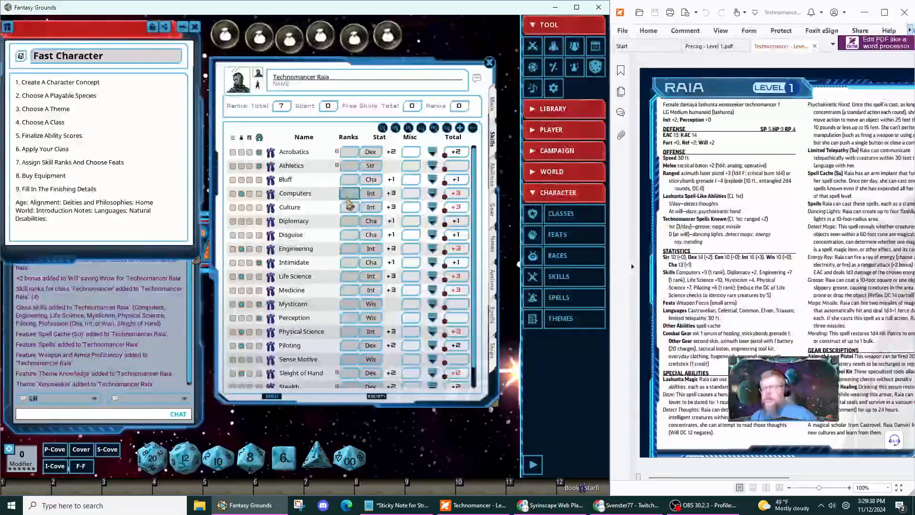
pyautogui.scroll(1, 348, 201)
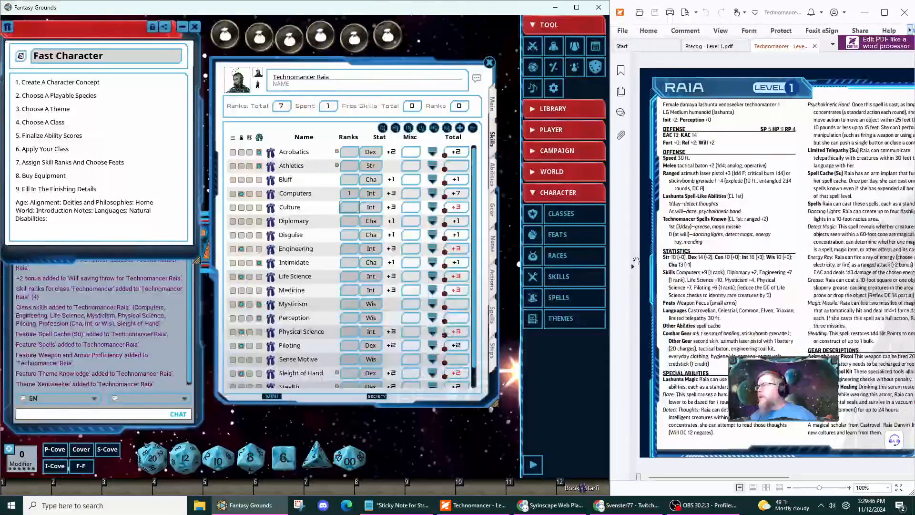
pyautogui.scroll(1, 348, 221)
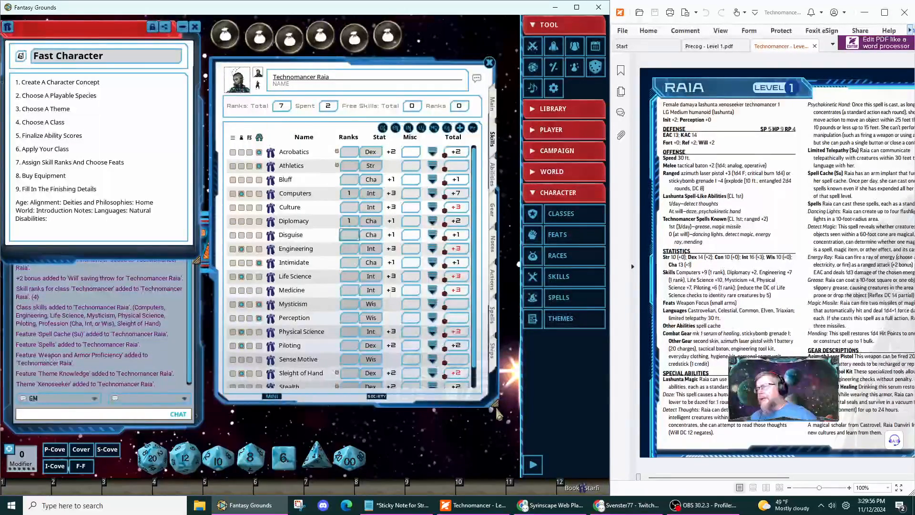
pyautogui.moveTo(496, 404); pyautogui.dragTo(499, 436)
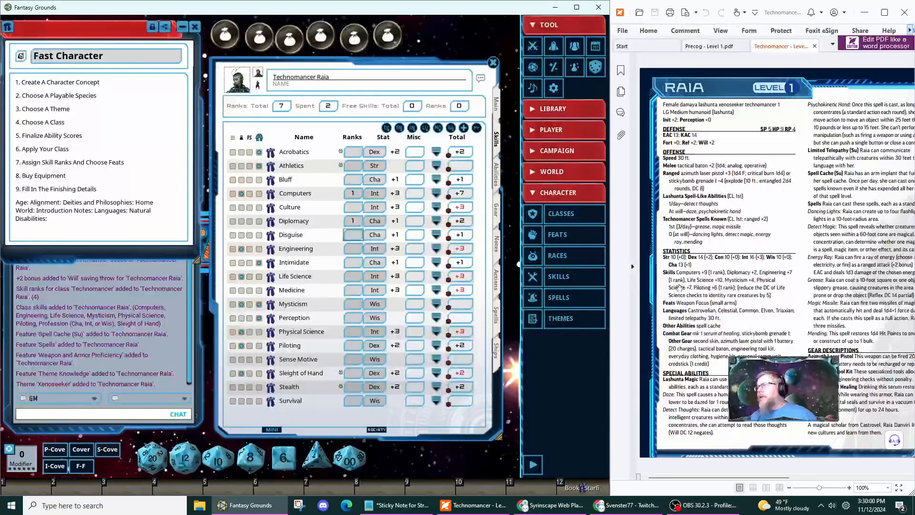
pyautogui.click(353, 279)
pyautogui.write('1')
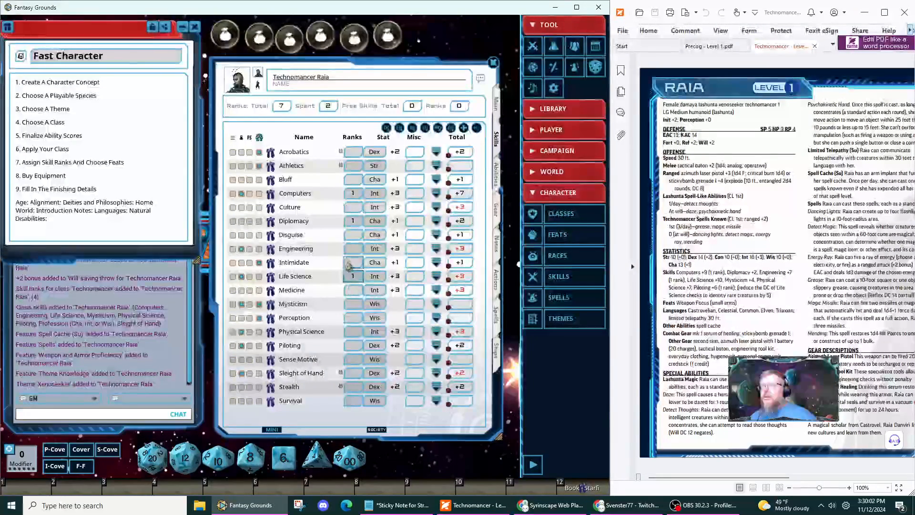
pyautogui.click(353, 249)
pyautogui.write('1')
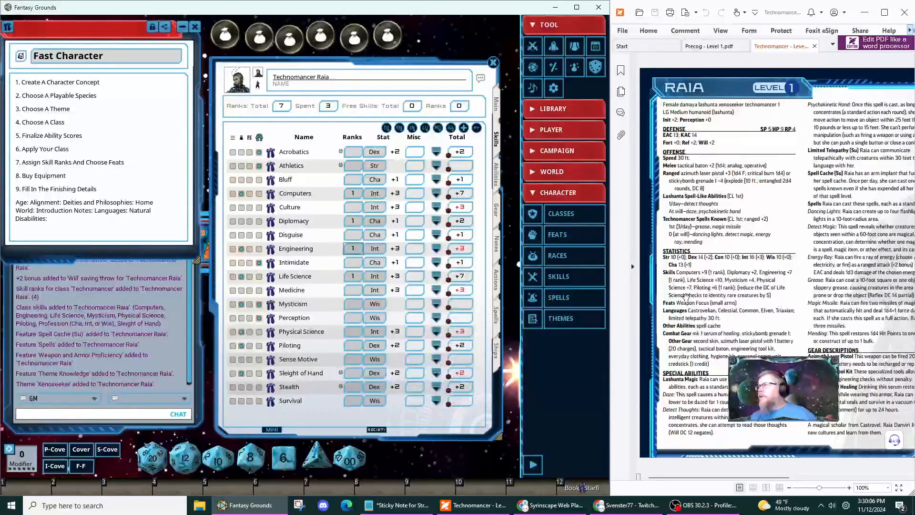
# Assign 1 skill rank each to Mysticism, Physical Science and Piloting.
pyautogui.click(356, 305)
pyautogui.write('1')
pyautogui.click(353, 331)
pyautogui.write('1')
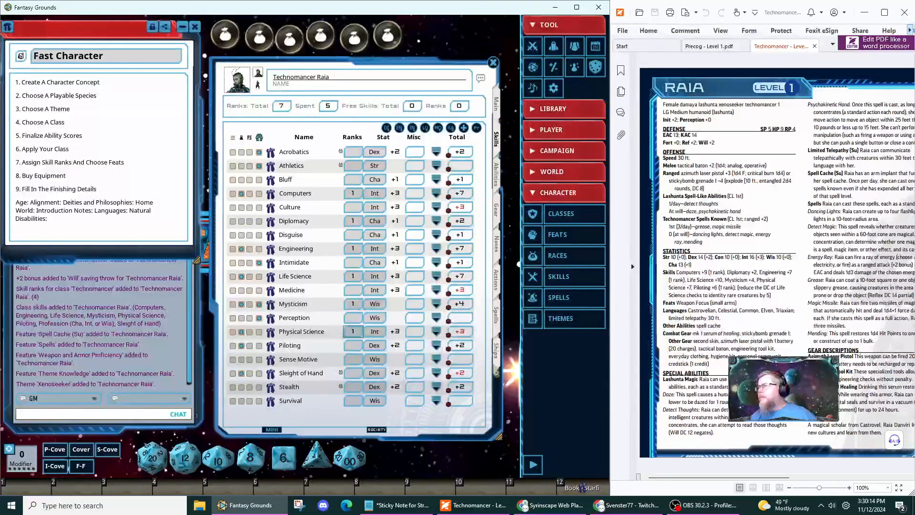
pyautogui.click(357, 345)
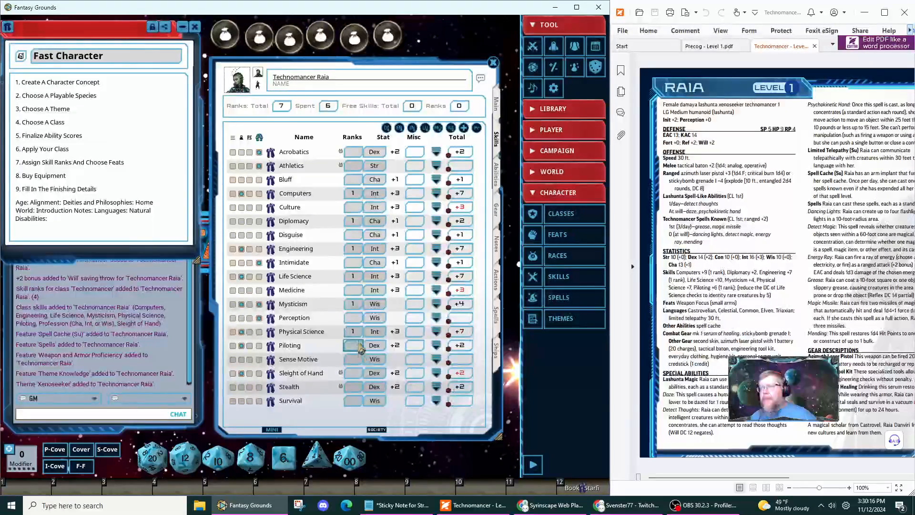
pyautogui.write('1')
pyautogui.click(355, 356)
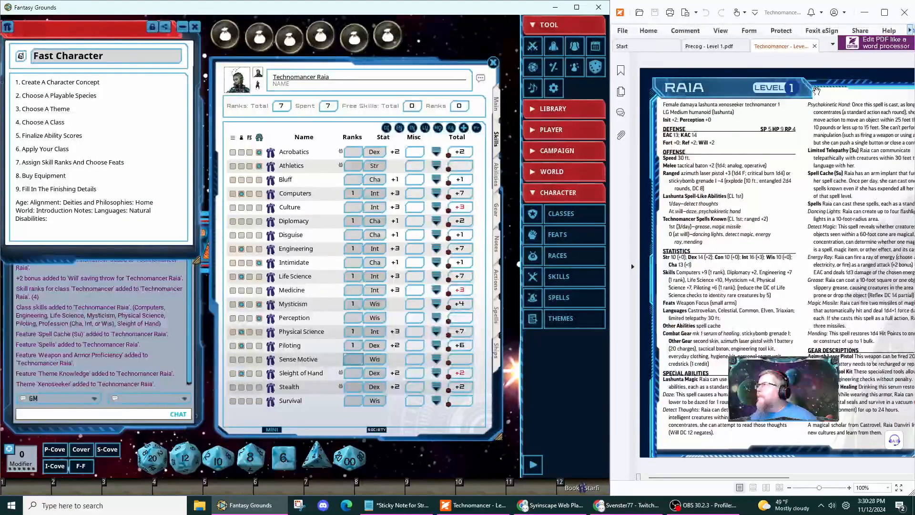
# Open the Theme Knowledge description from the character's theme abilities and place it beside the character sheet.
pyautogui.moveTo(750, 476)
pyautogui.mouseDown()
pyautogui.moveTo(878, 486)
pyautogui.moveTo(710, 477)
pyautogui.moveTo(768, 481)
pyautogui.moveTo(754, 483)
pyautogui.mouseUp()
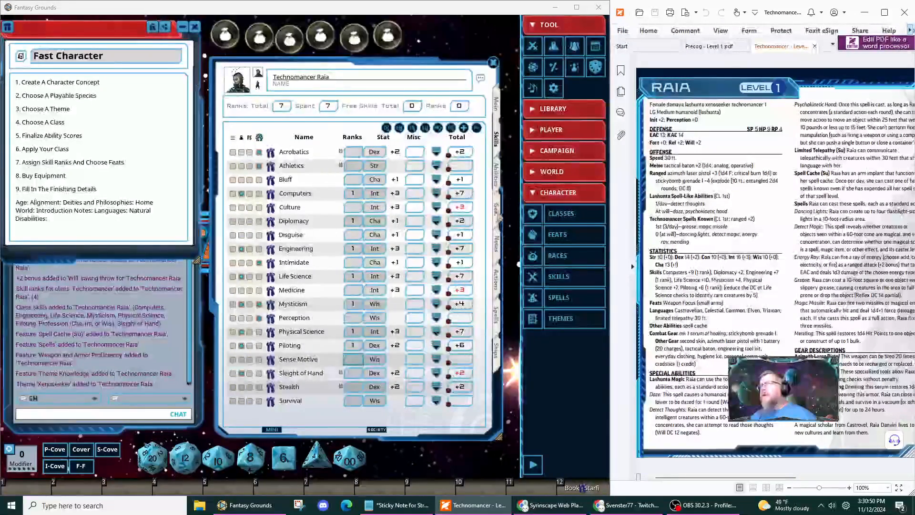
pyautogui.click(498, 177)
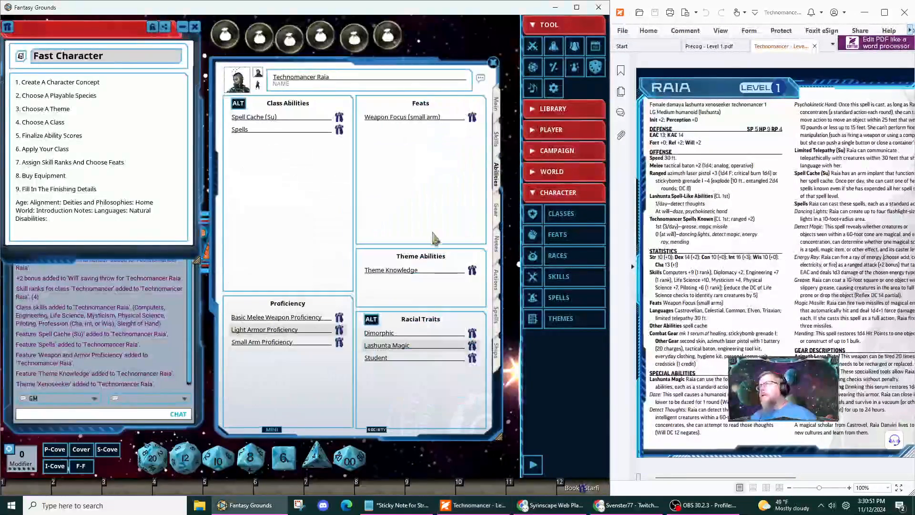
pyautogui.click(472, 271)
pyautogui.moveTo(376, 376); pyautogui.dragTo(161, 284)
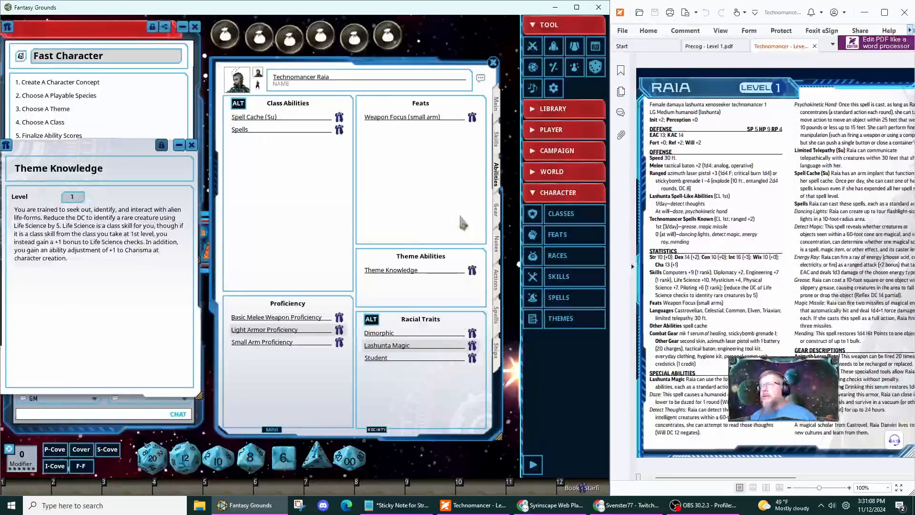
# Give the Life Science skill a +1 miscellaneous modifier and close the Theme Knowledge description.
pyautogui.click(497, 143)
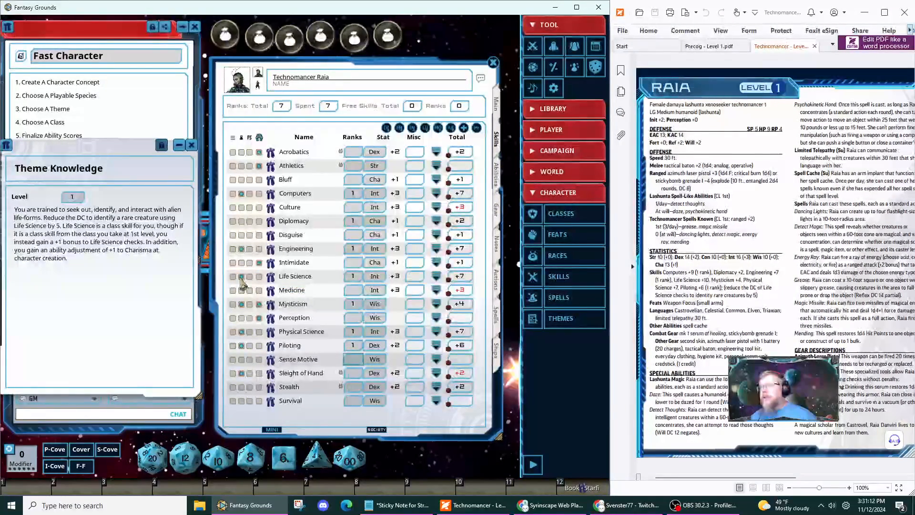
pyautogui.click(437, 278)
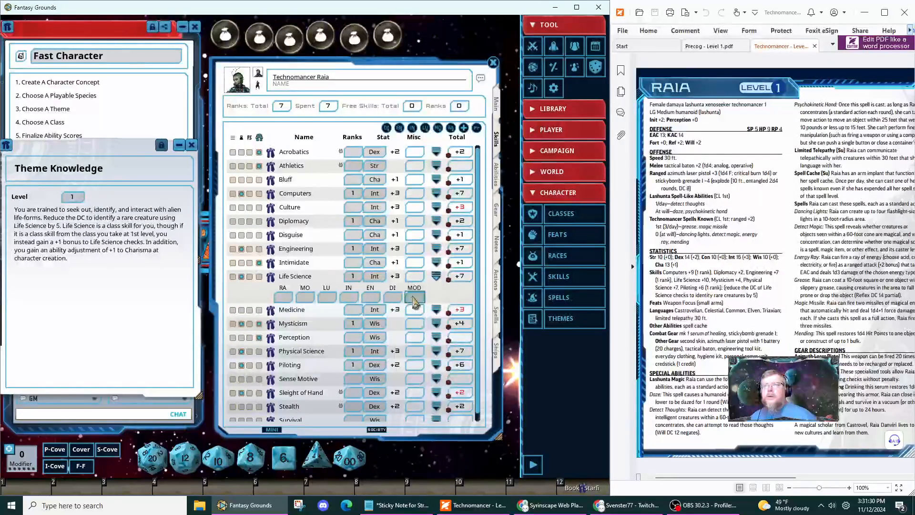
pyautogui.click(436, 276)
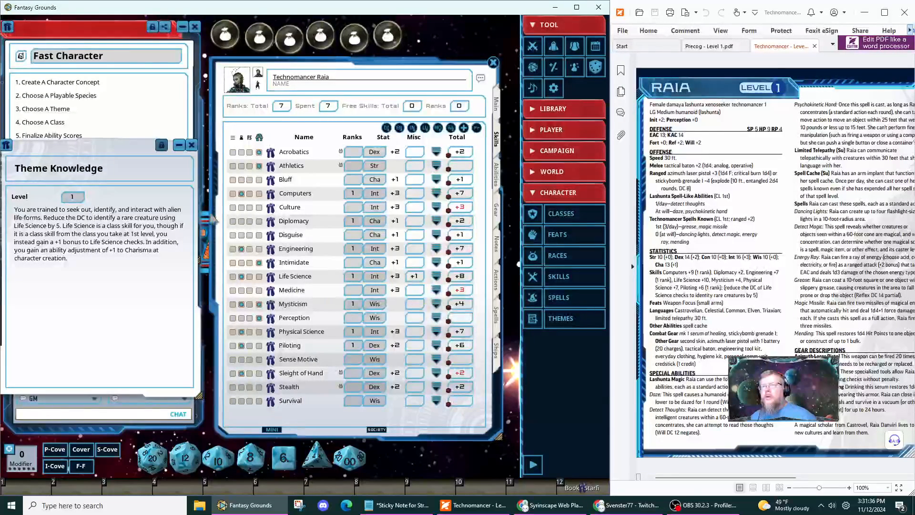
pyautogui.click(192, 145)
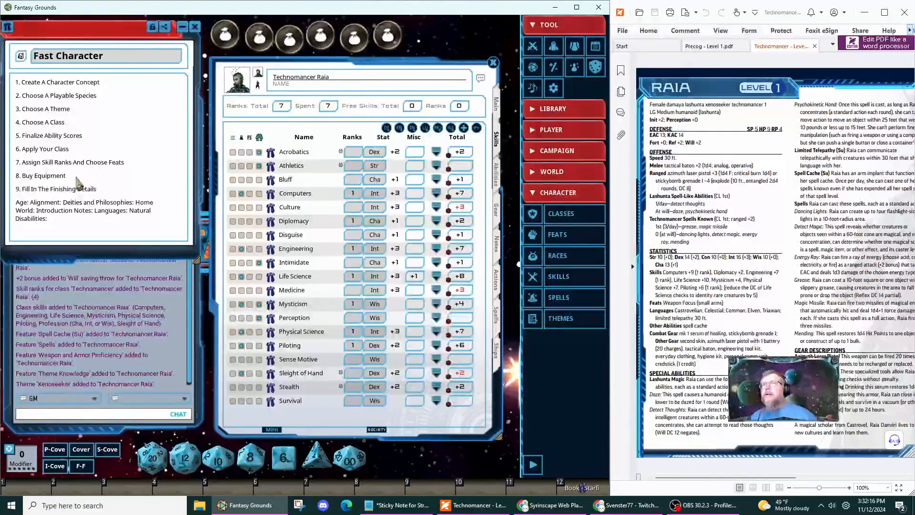
# Add the Serum of Healing Mk 1 from its desktop shortcut to Raia's gear and put its item window away.
pyautogui.click(498, 215)
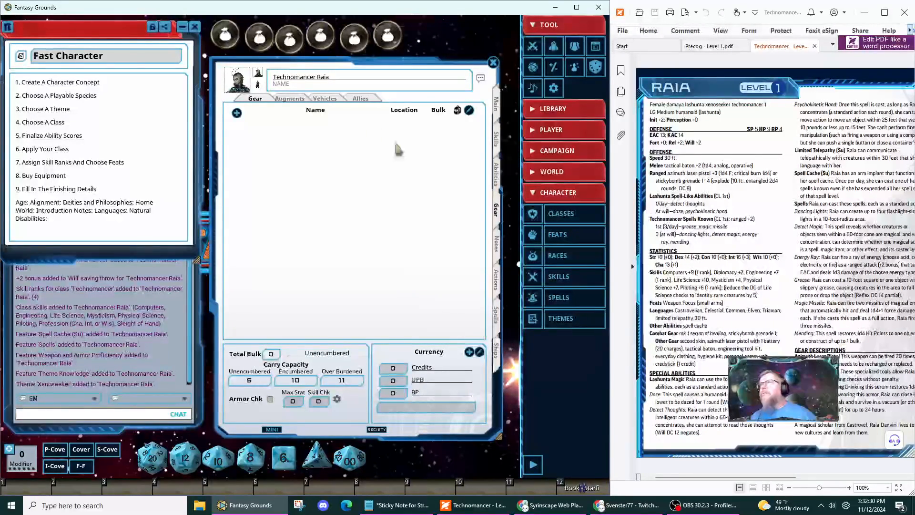
pyautogui.click(230, 43)
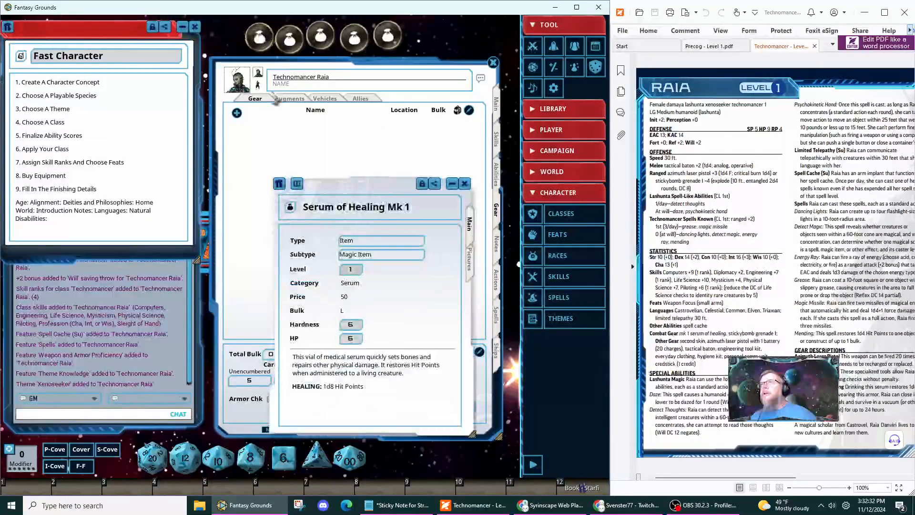
pyautogui.moveTo(280, 188); pyautogui.dragTo(241, 135)
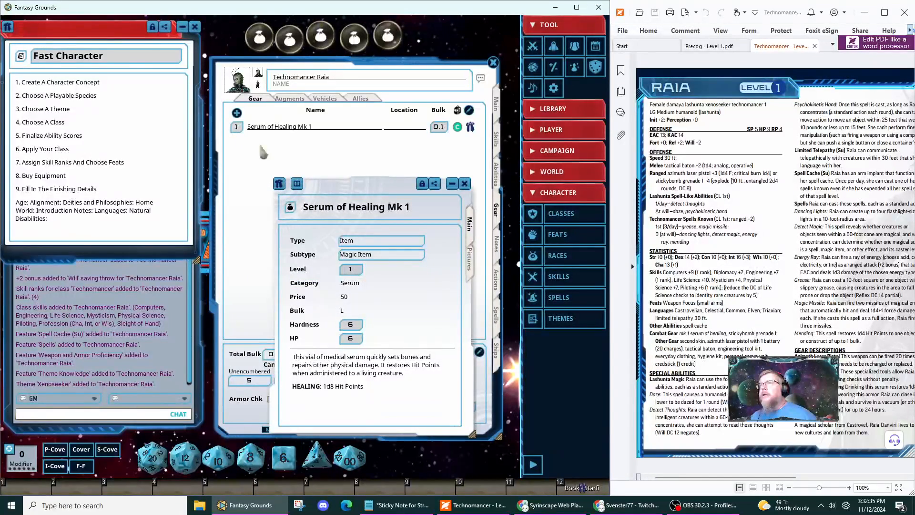
pyautogui.click(452, 185)
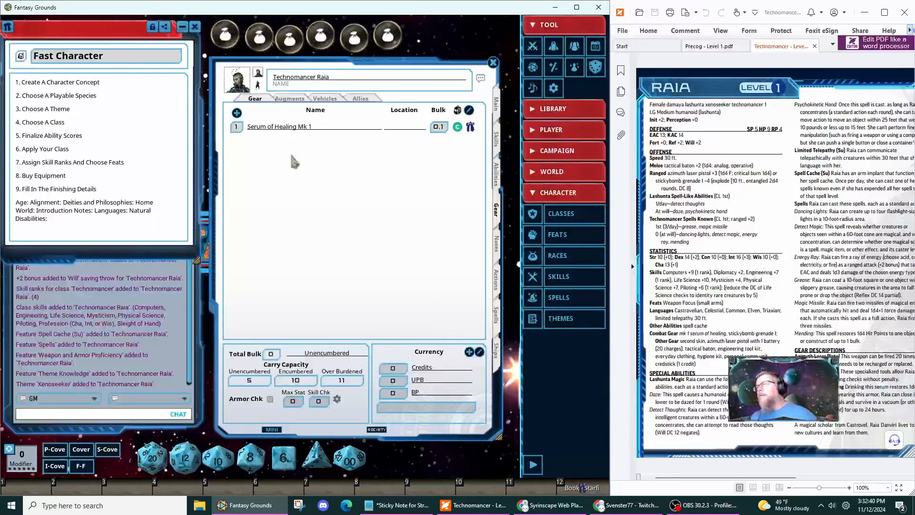
# Open the campaign item list beside the character sheet, search for "sticky" and add Stickybomb grenade I to Raia's gear.
pyautogui.click(543, 192)
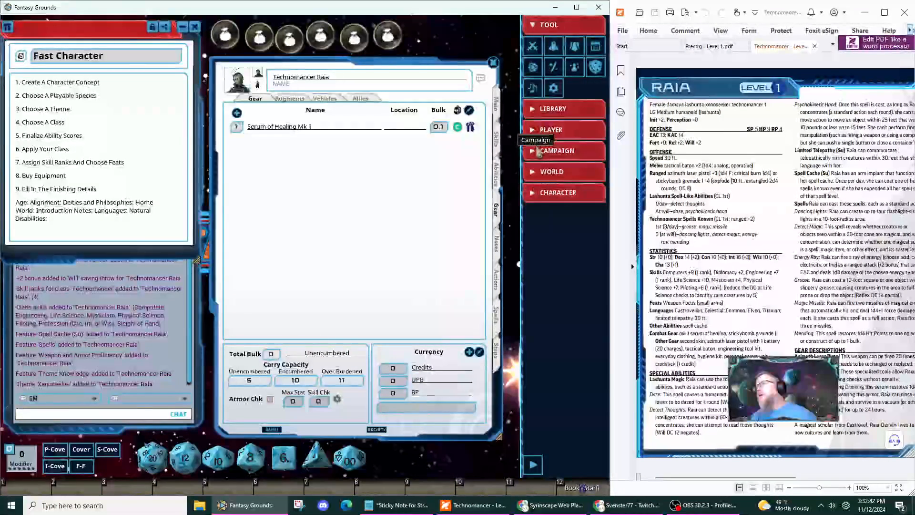
pyautogui.click(538, 153)
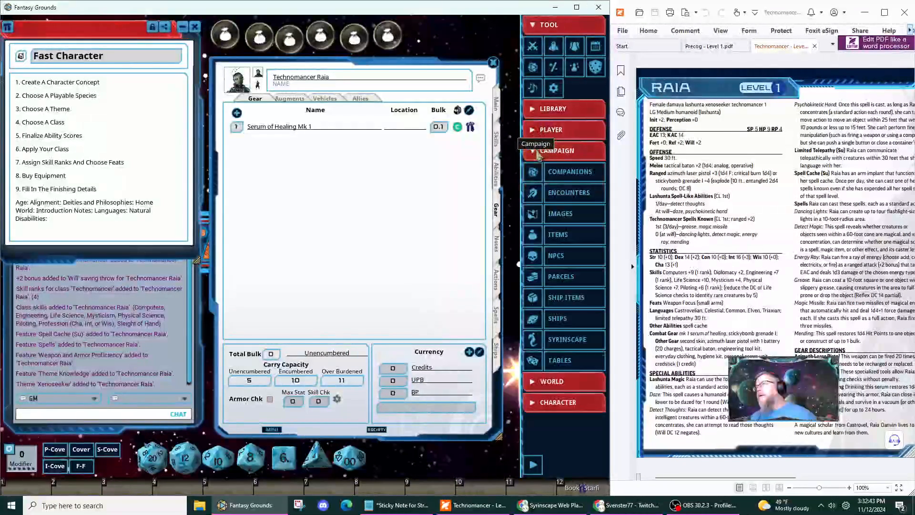
pyautogui.click(557, 238)
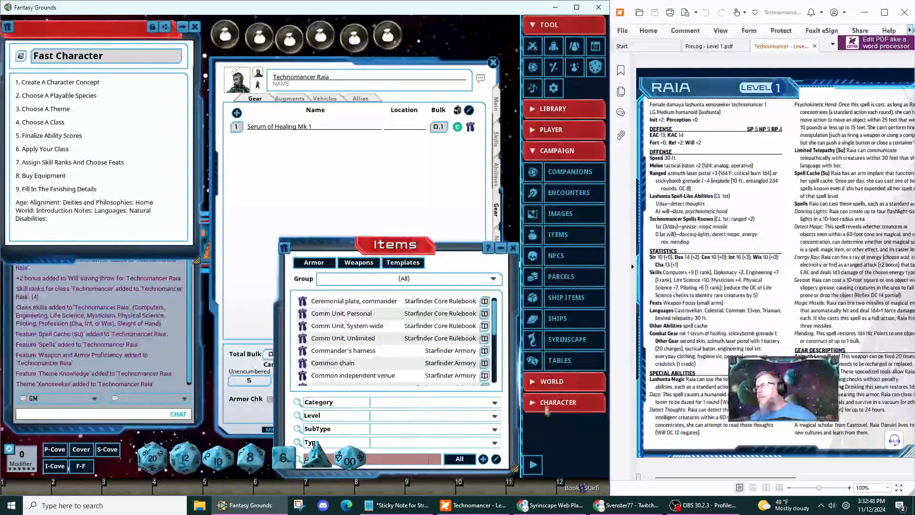
pyautogui.moveTo(462, 255); pyautogui.dragTo(532, 226)
pyautogui.click(458, 430)
pyautogui.write('comm')
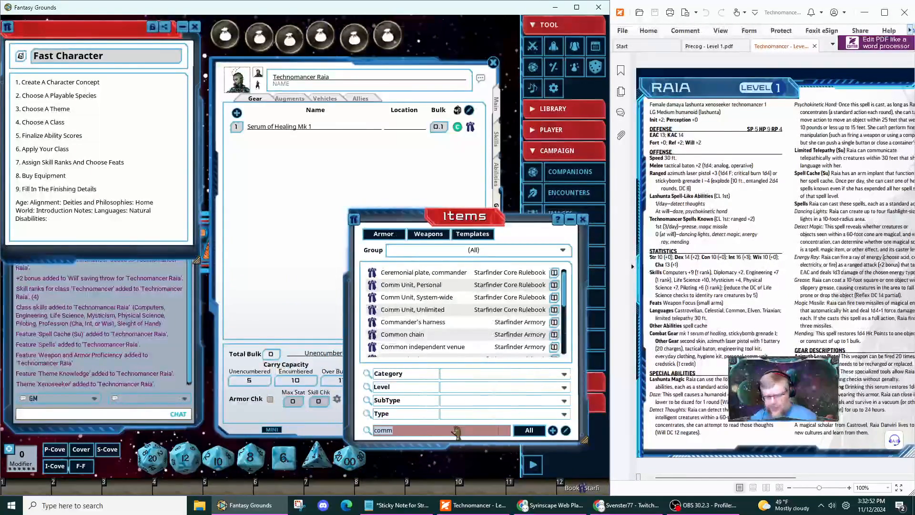
pyautogui.write('sticku')
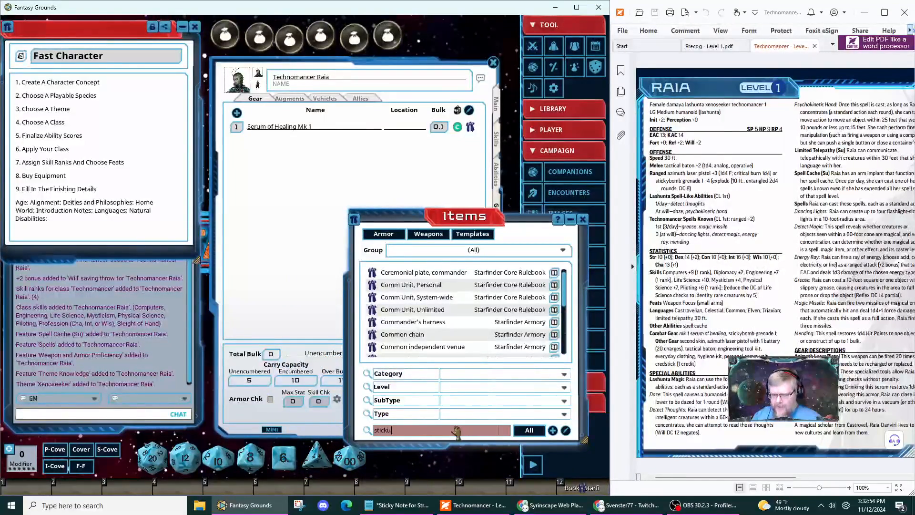
pyautogui.press('BackSpace')
pyautogui.write('y')
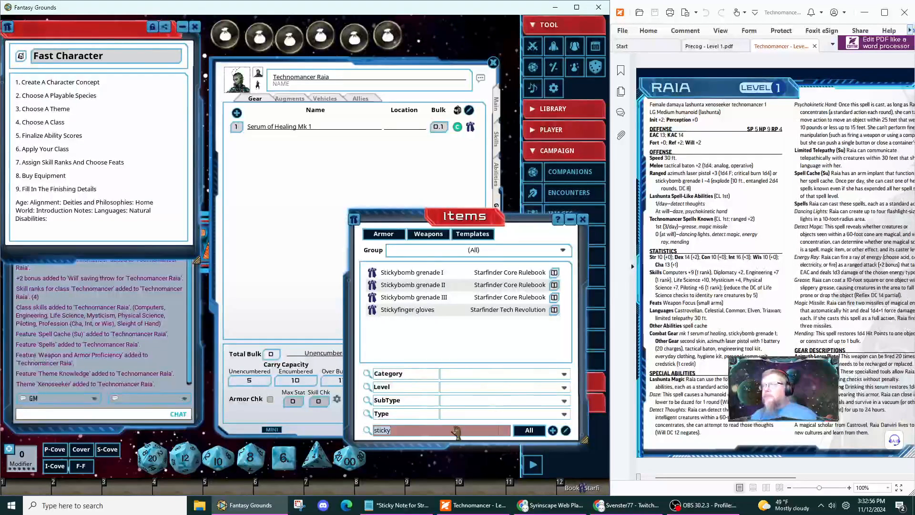
pyautogui.moveTo(371, 273); pyautogui.dragTo(298, 153)
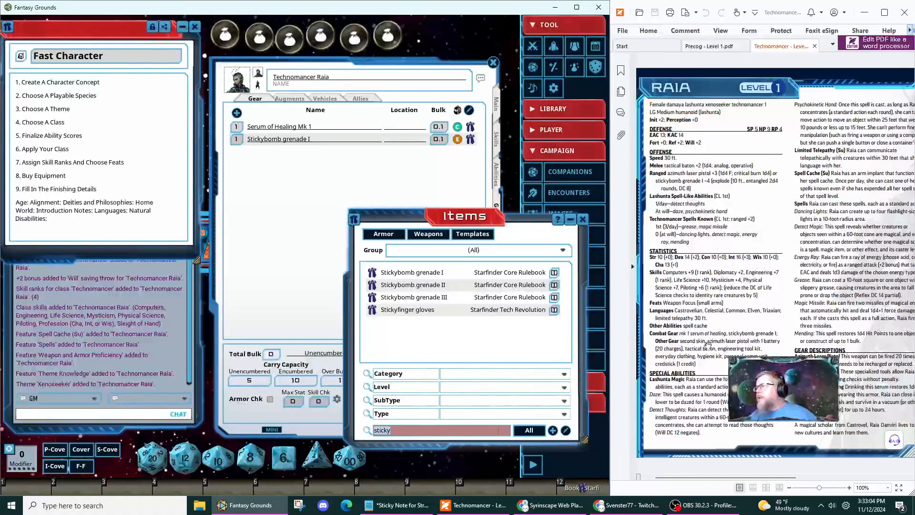
# Add the Second skin armor from its desktop shortcut to Raia's gear and put its item window away.
pyautogui.click(265, 43)
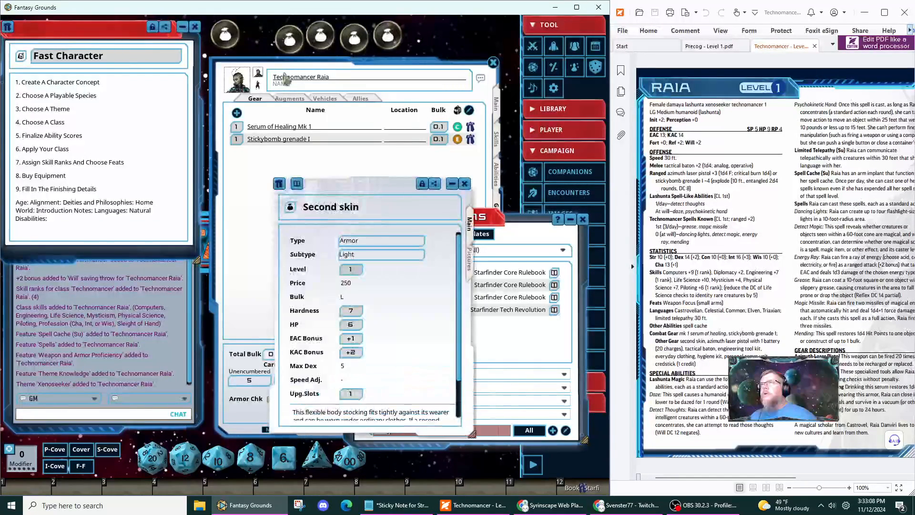
pyautogui.moveTo(281, 187); pyautogui.dragTo(251, 157)
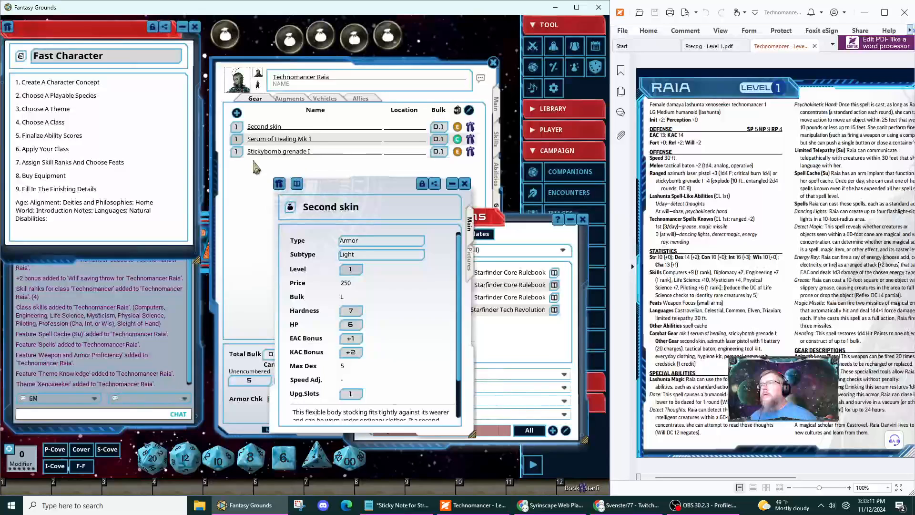
pyautogui.click(453, 186)
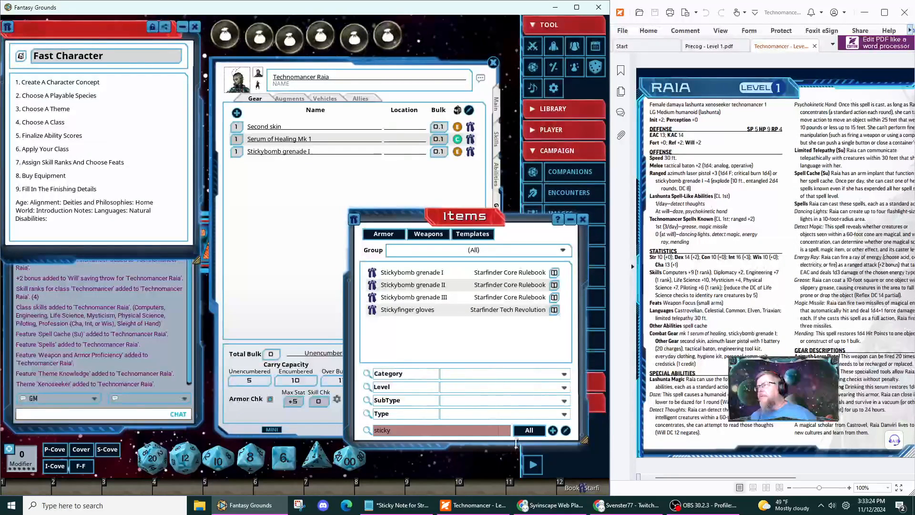
# Search the item list for "azimuth" and add the Starfinder Core Rulebook azimuth laser pistol to Raia's gear.
pyautogui.click(440, 431)
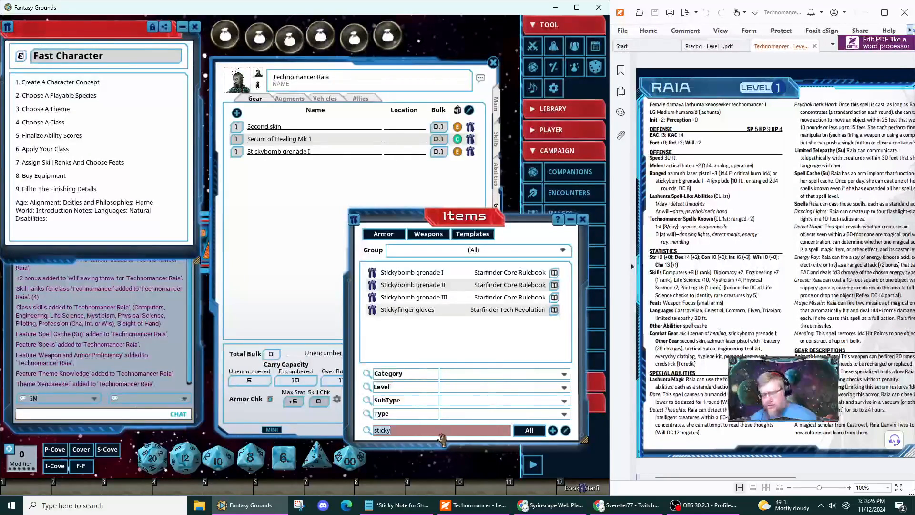
pyautogui.write('azim')
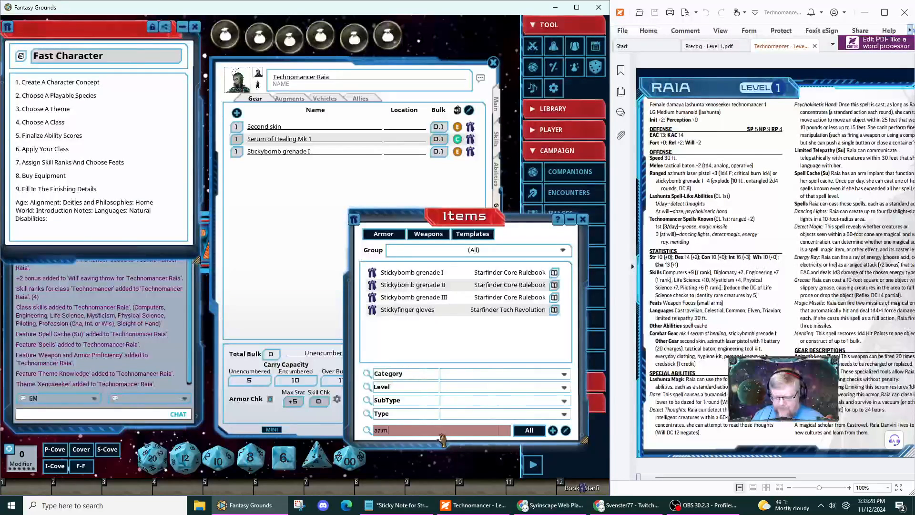
pyautogui.write('uth')
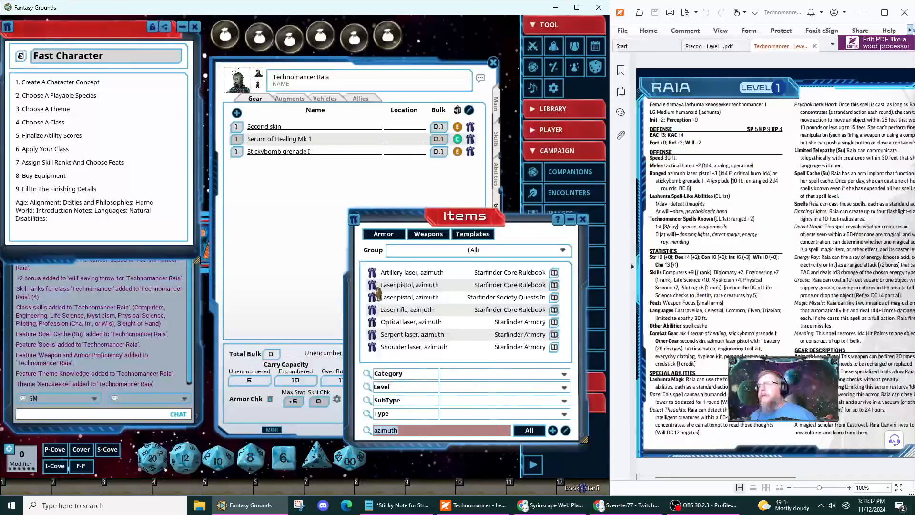
pyautogui.moveTo(378, 288); pyautogui.dragTo(285, 203)
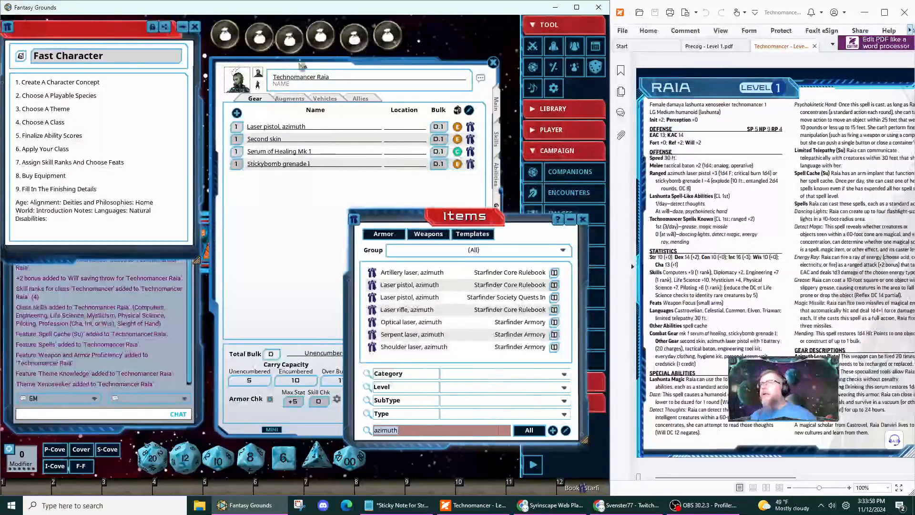
# Add a standard Battery from its desktop shortcut to Raia's gear and put its item window away.
pyautogui.doubleClick(317, 42)
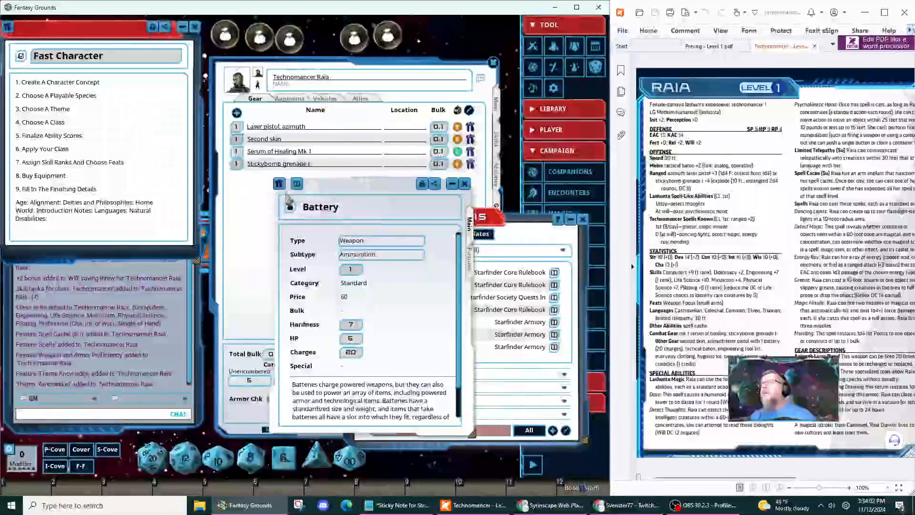
pyautogui.moveTo(280, 184); pyautogui.dragTo(252, 192)
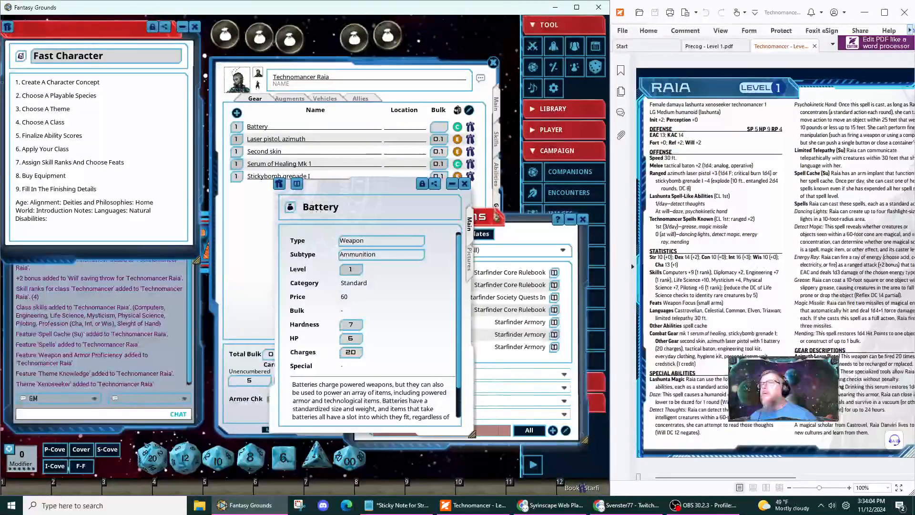
pyautogui.click(453, 185)
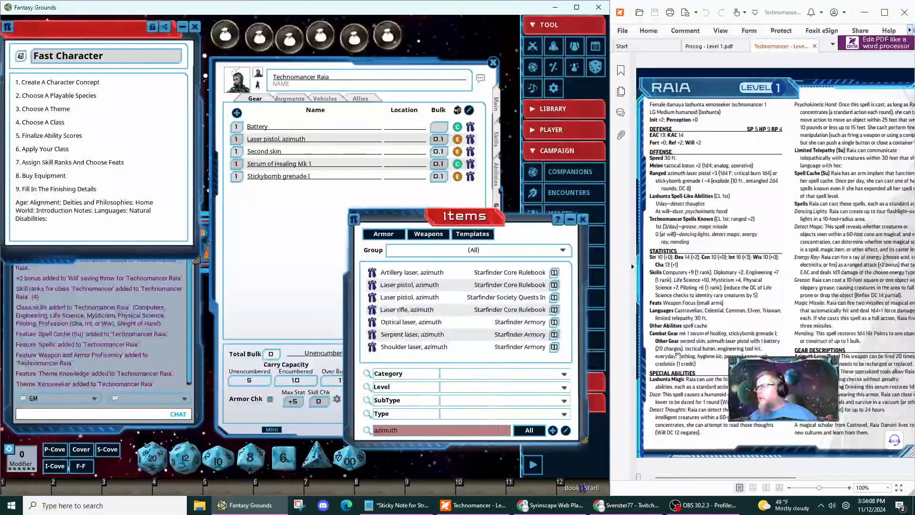
# Search the item list for "baton", check the tactical baton's details and add it to Raia's gear.
pyautogui.click(428, 431)
pyautogui.write('baton')
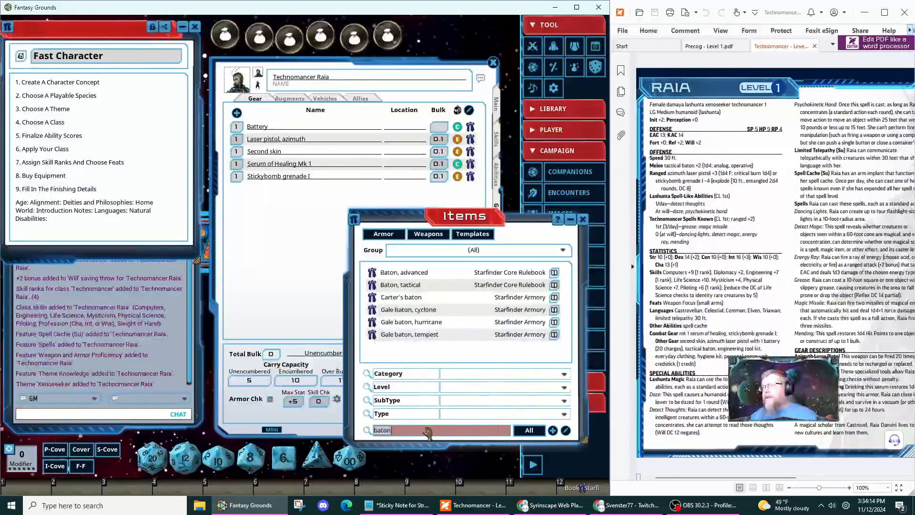
pyautogui.click(372, 285)
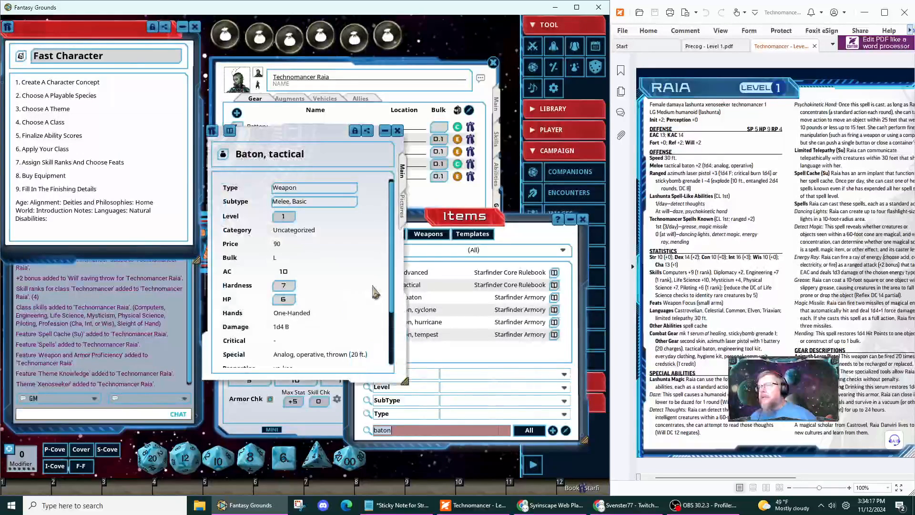
pyautogui.click(397, 130)
pyautogui.moveTo(372, 285); pyautogui.dragTo(303, 230)
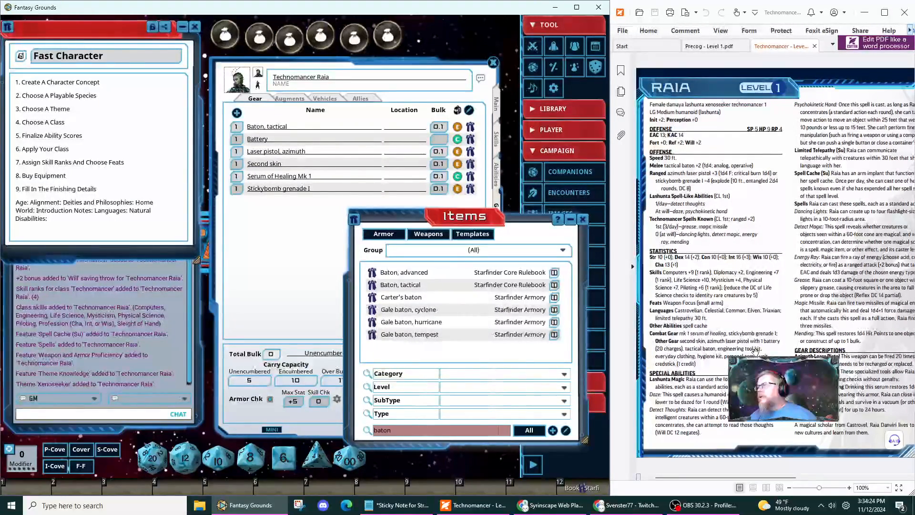
# Search the item list for "tool" and add the engineering specialty tool kit to Raia's gear.
pyautogui.doubleClick(455, 430)
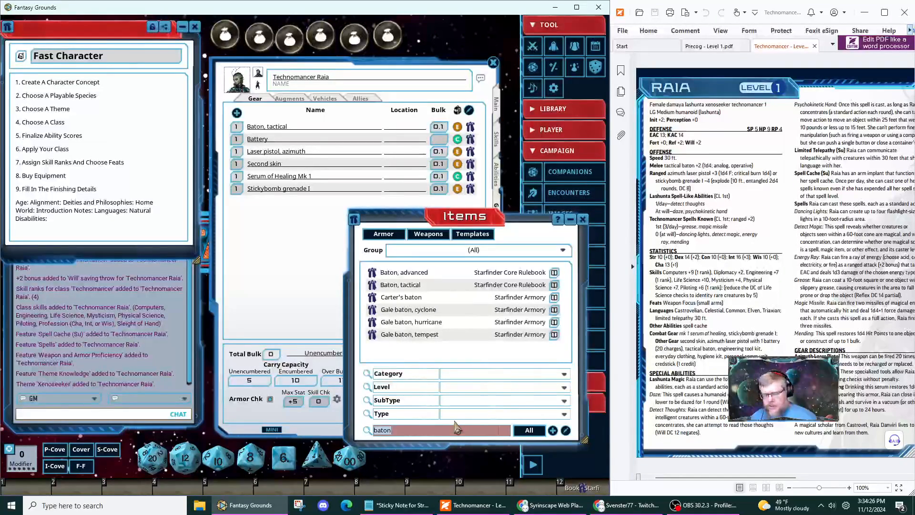
pyautogui.write('tool')
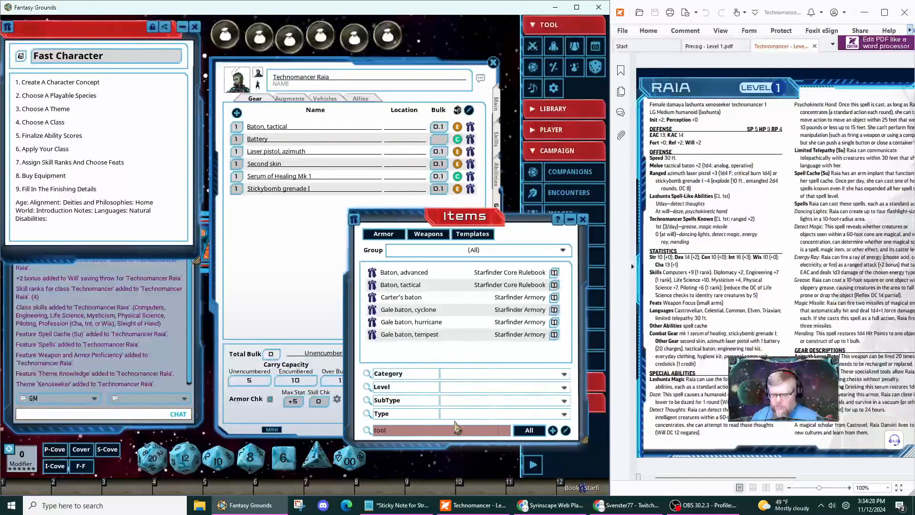
pyautogui.press('Return')
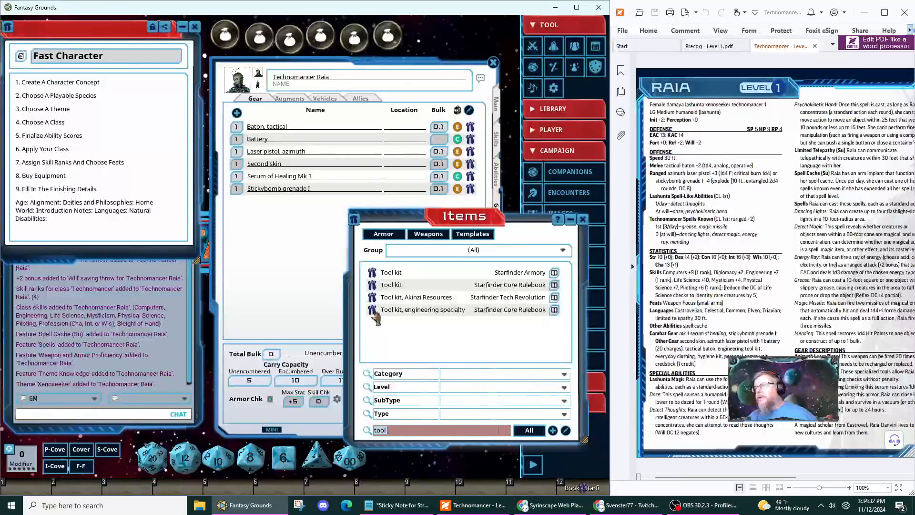
pyautogui.moveTo(376, 317); pyautogui.dragTo(254, 244)
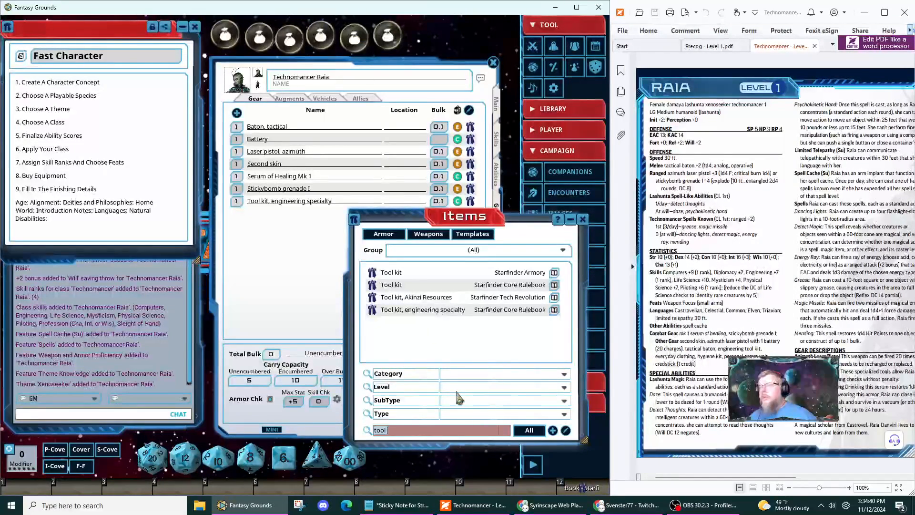
# Search the item list for "clothing" and add Clothing, Everyday to Raia's gear.
pyautogui.hotkey('ctrl', 'a')
pyautogui.write('clothing')
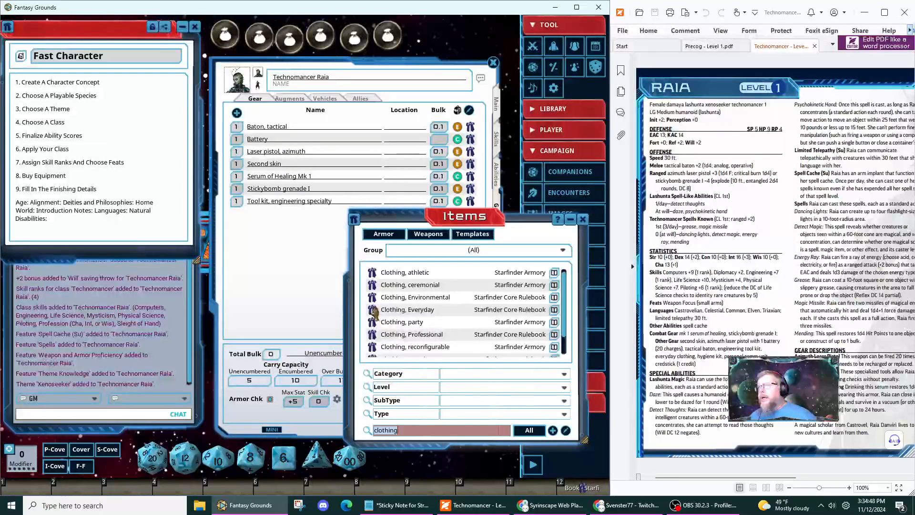
pyautogui.moveTo(373, 312); pyautogui.dragTo(289, 273)
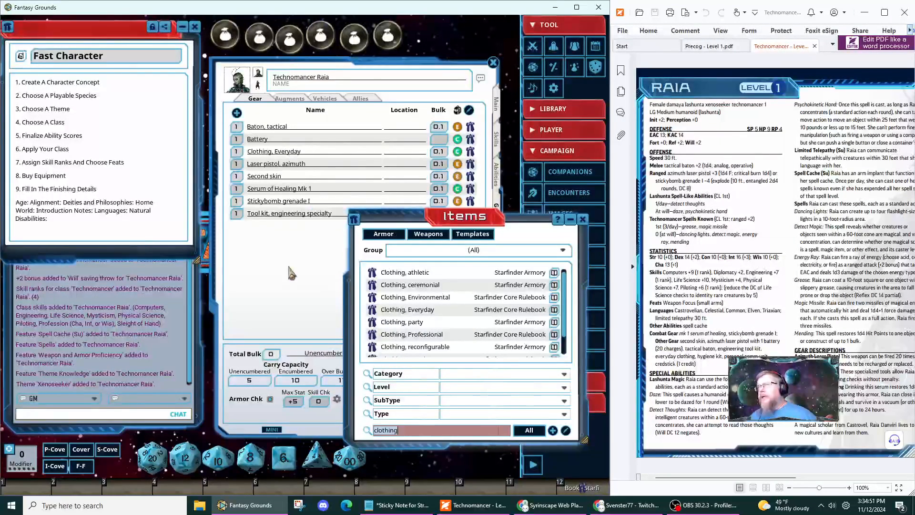
# Create a desktop shortcut for Clothing, Everyday in line with the other item shortcuts and look through the remaining clothing entries.
pyautogui.click(375, 310)
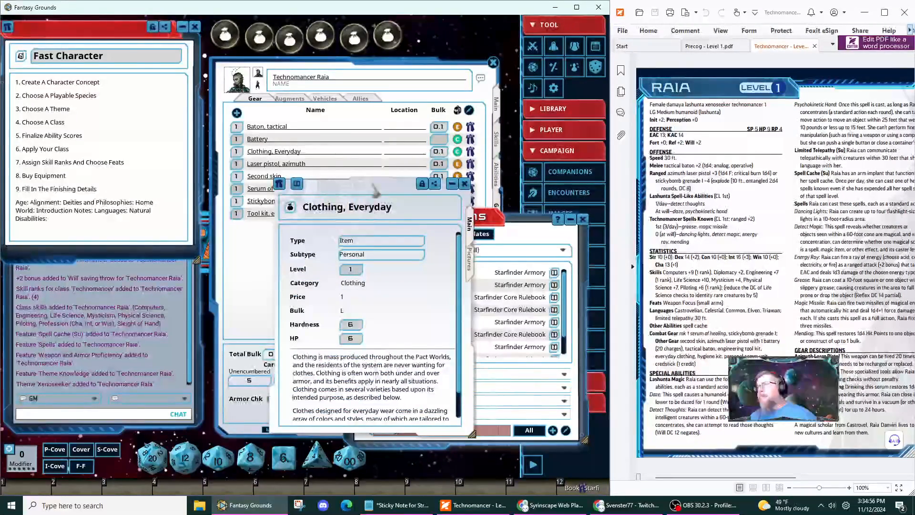
pyautogui.click(464, 183)
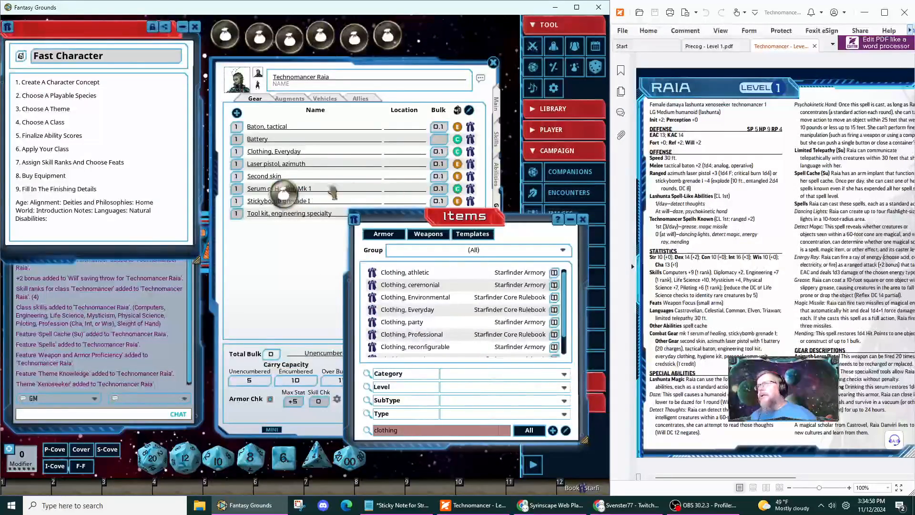
pyautogui.moveTo(289, 195); pyautogui.dragTo(423, 34)
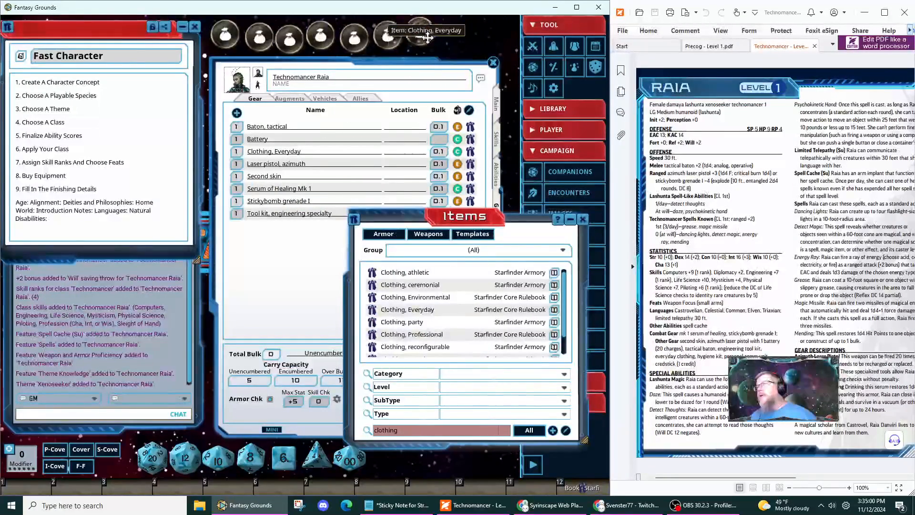
pyautogui.scroll(-1, 448, 333)
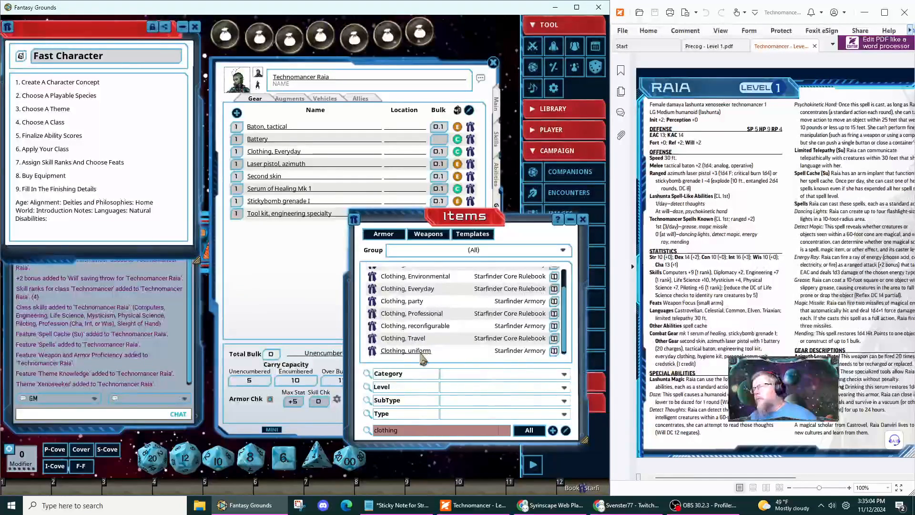
pyautogui.scroll(1, 413, 344)
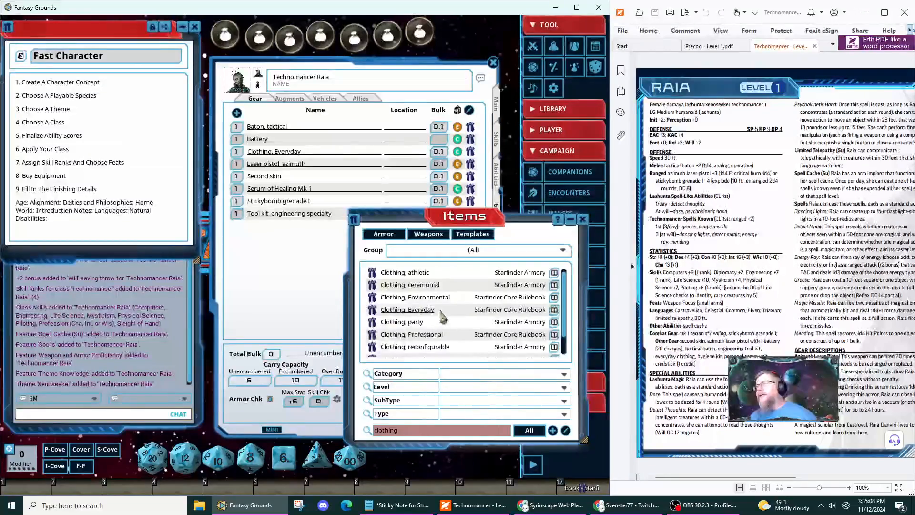
# Open the hygiene kit from its desktop shortcut, add it to Raia's gear and close its record.
pyautogui.scroll(-1, 442, 317)
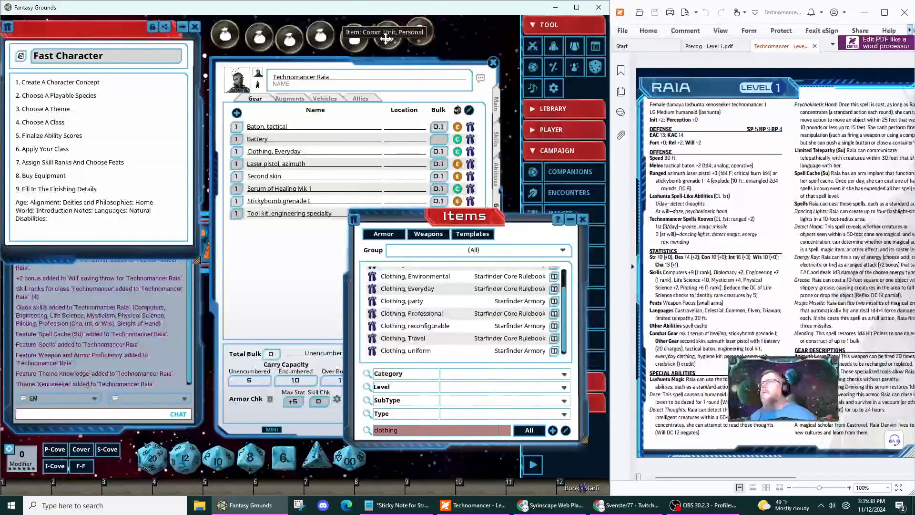
pyautogui.click(358, 41)
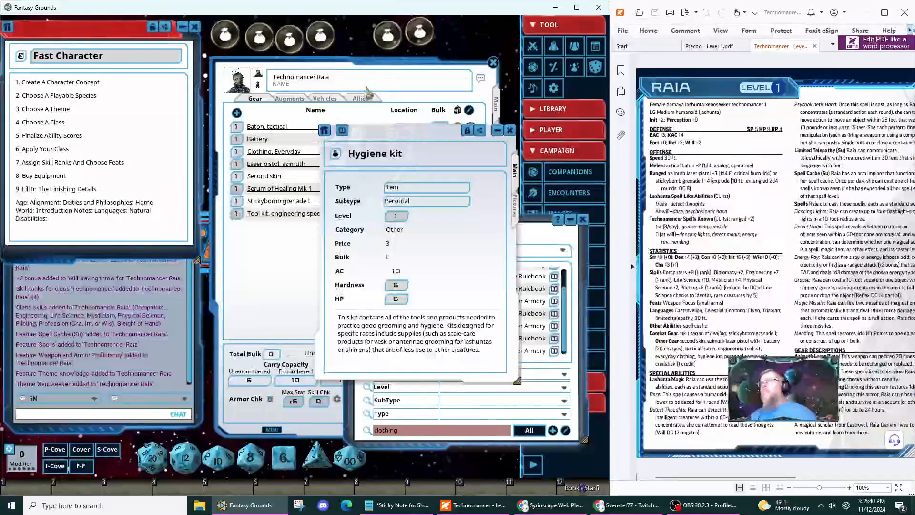
pyautogui.moveTo(323, 135); pyautogui.dragTo(277, 243)
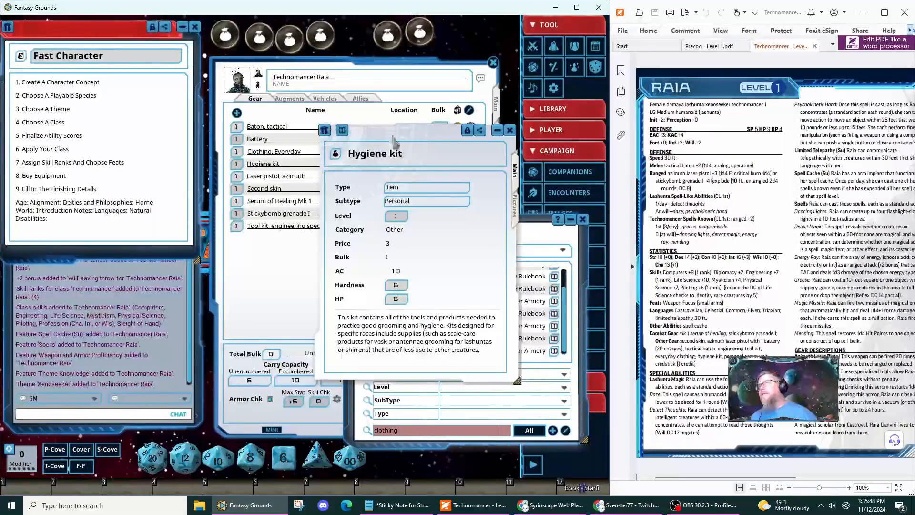
pyautogui.click(496, 134)
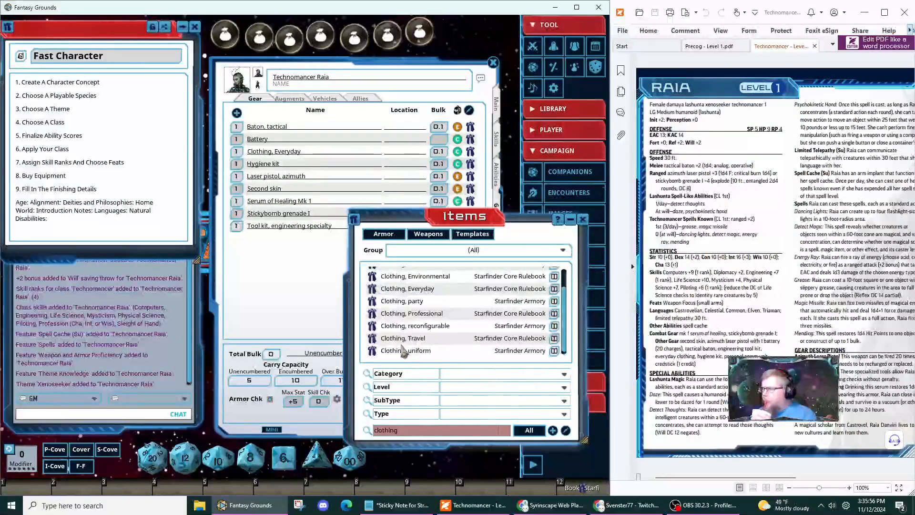
# Open Comm Unit, Personal from its desktop shortcut, add it to Raia's gear and close its record.
pyautogui.click(434, 434)
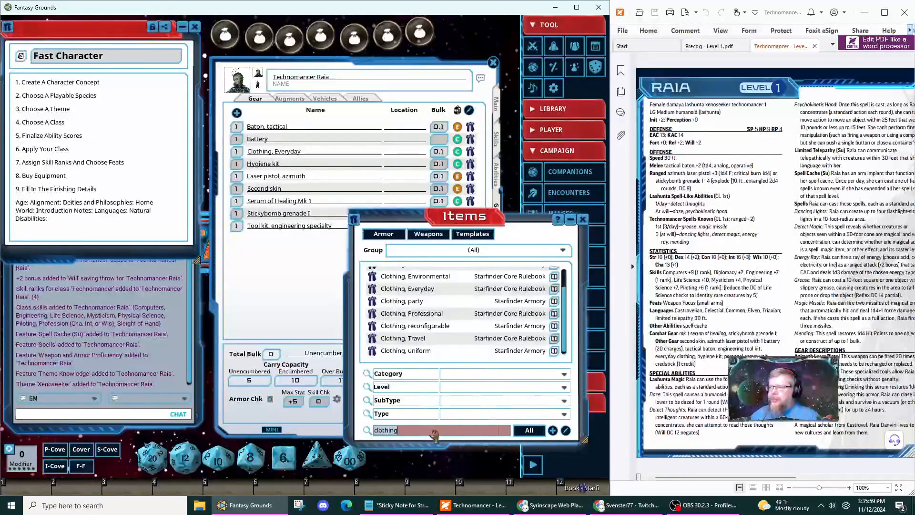
pyautogui.click(393, 39)
pyautogui.moveTo(387, 162); pyautogui.dragTo(272, 267)
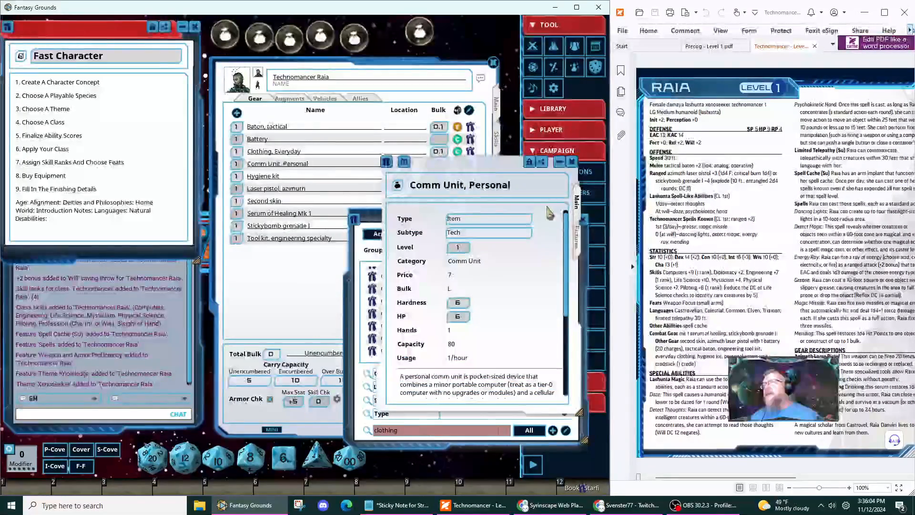
pyautogui.click(561, 165)
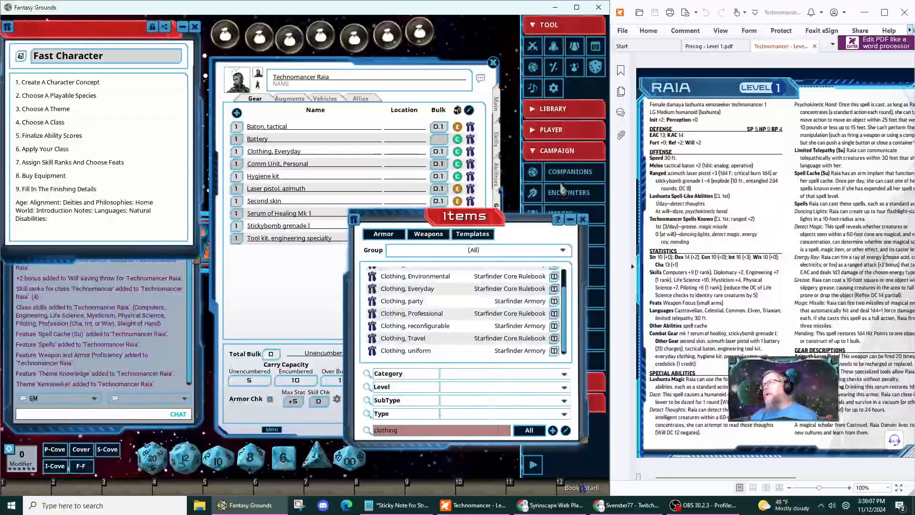
# Close the item list and set Raia's credits to 1.
pyautogui.click(570, 223)
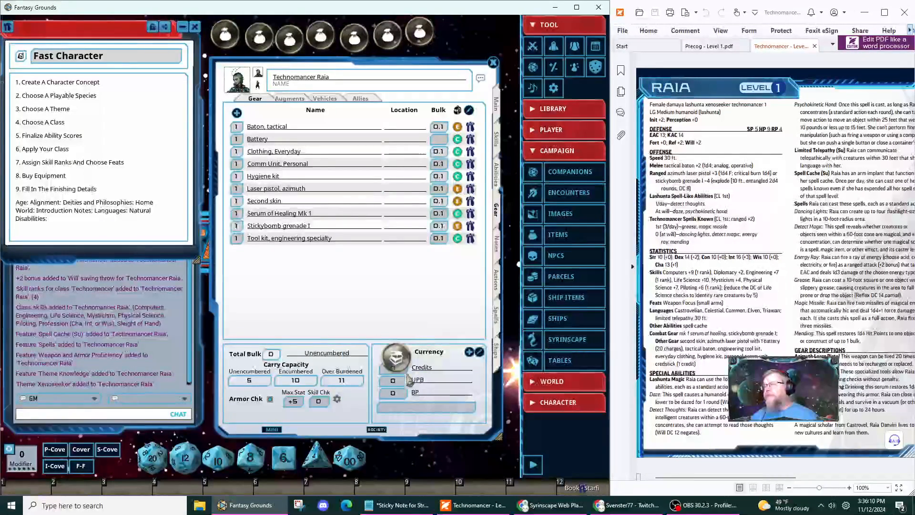
pyautogui.moveTo(400, 342); pyautogui.dragTo(409, 279)
pyautogui.click(409, 279)
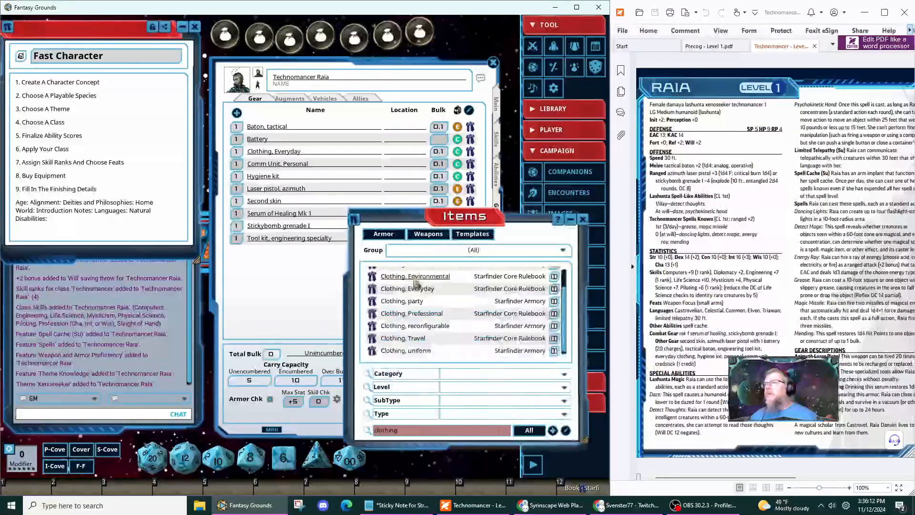
pyautogui.click(582, 220)
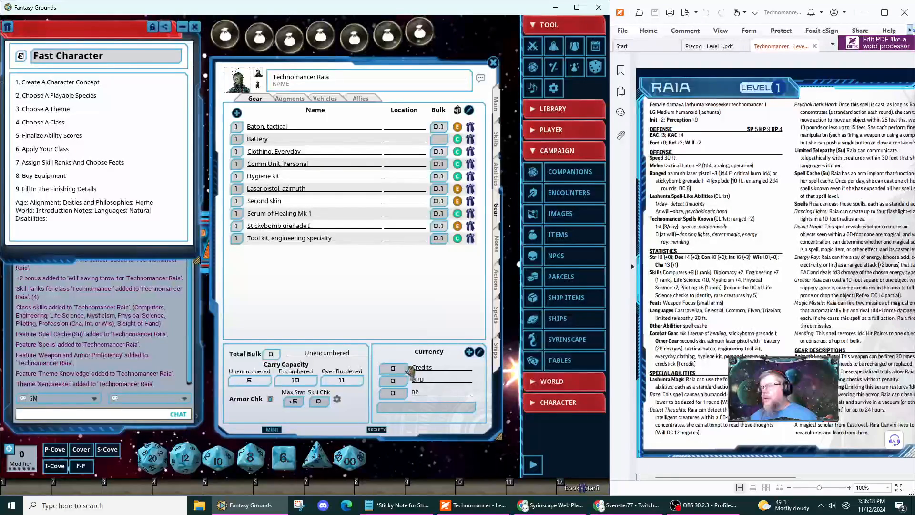
pyautogui.scroll(1, 406, 369)
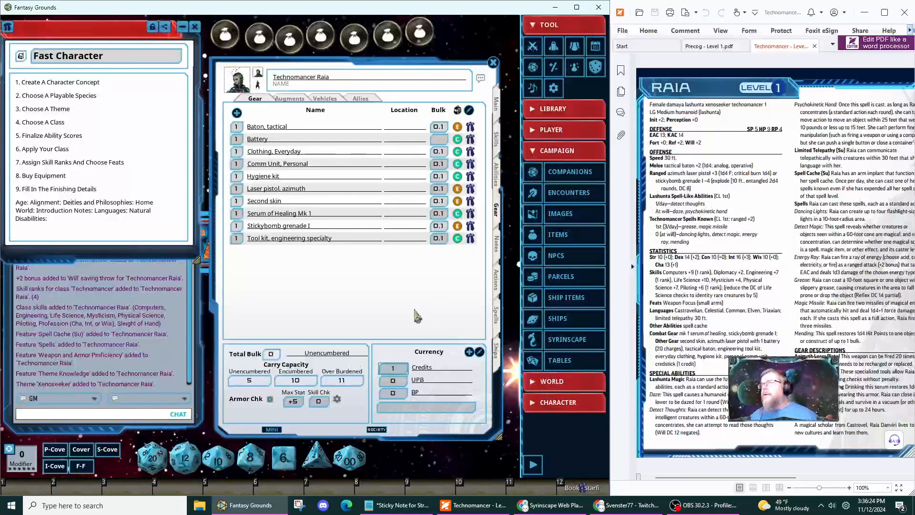
# Set the attack bonus of the azimuth laser pistol to 1 in Raia's weapon actions.
pyautogui.click(498, 284)
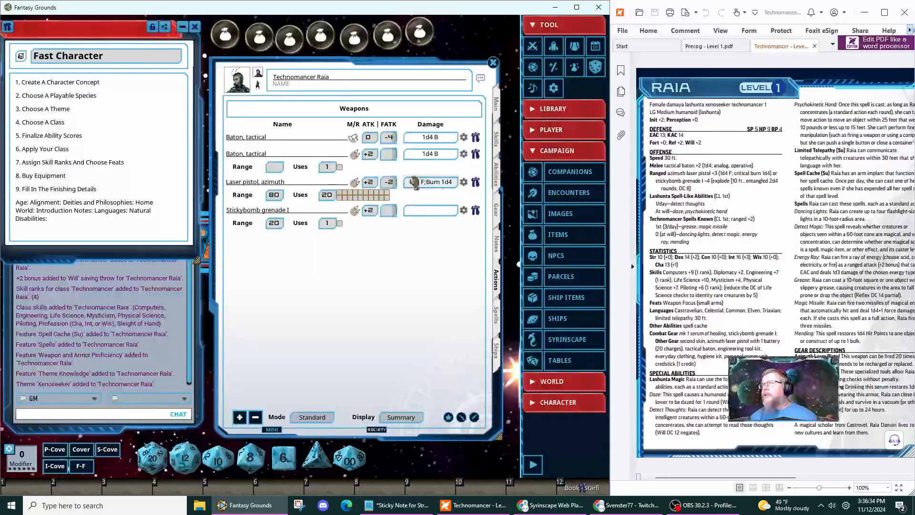
pyautogui.click(463, 183)
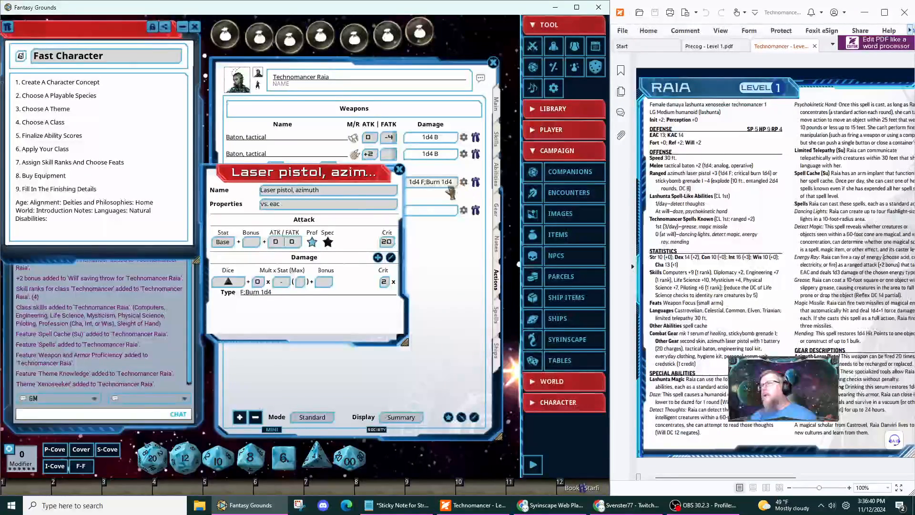
pyautogui.click(249, 242)
pyautogui.write('1')
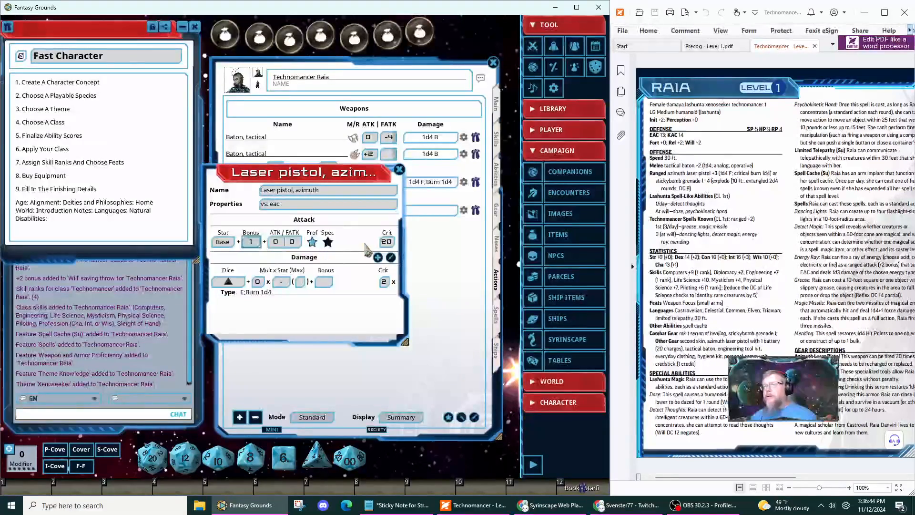
pyautogui.click(399, 169)
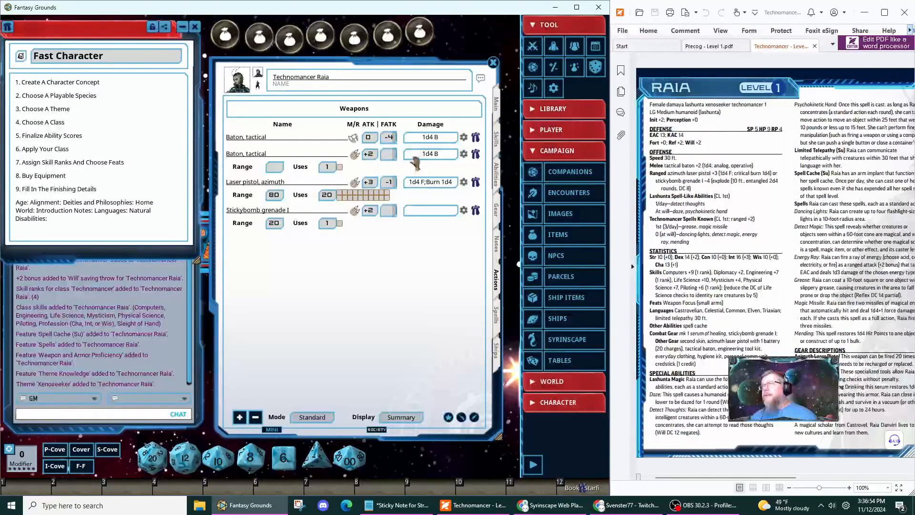
# Check the tactical baton's special properties and set the range of its thrown attack to 20.
pyautogui.click(475, 154)
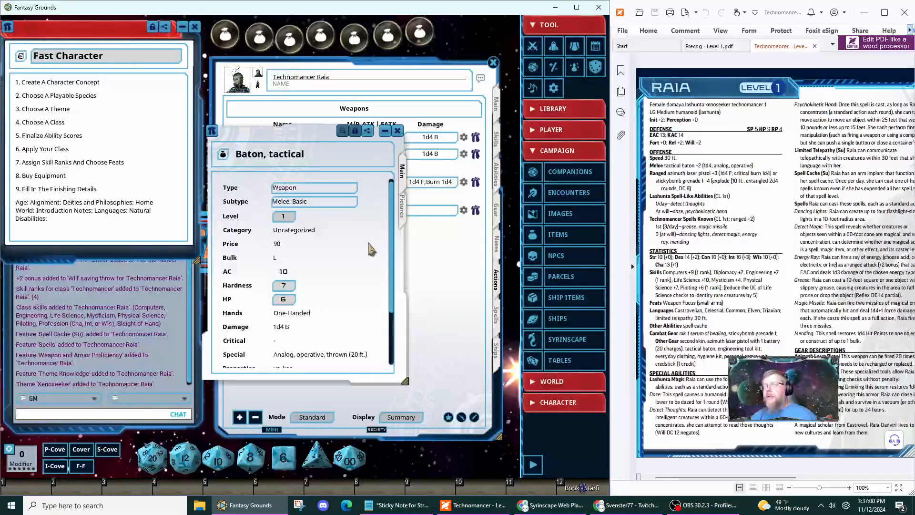
pyautogui.scroll(-2, 316, 265)
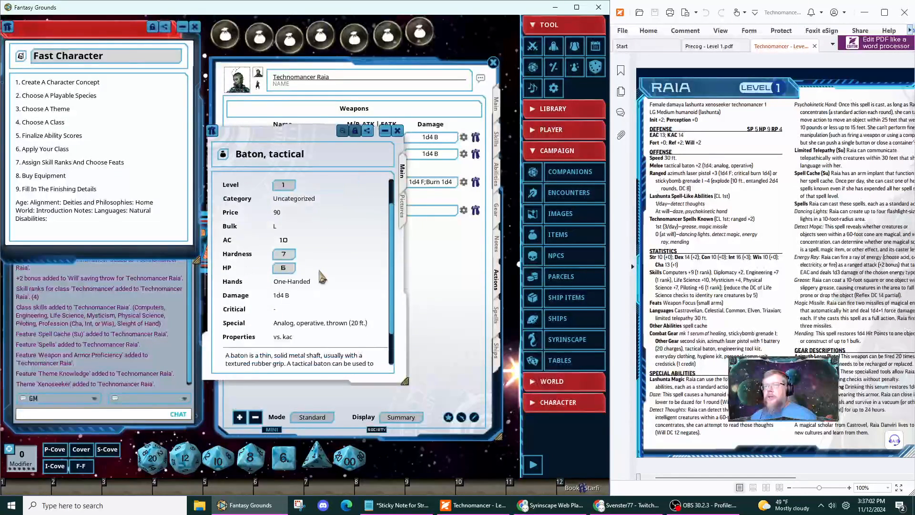
pyautogui.click(397, 130)
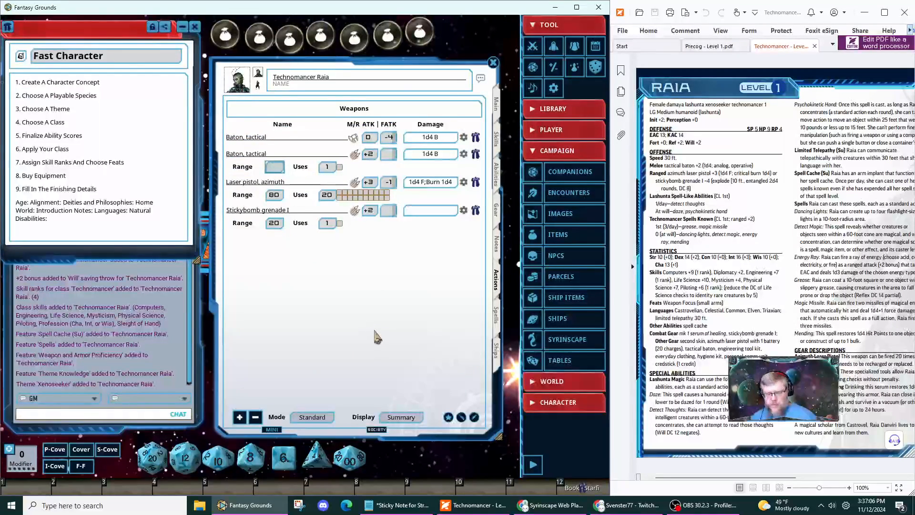
pyautogui.write('0')
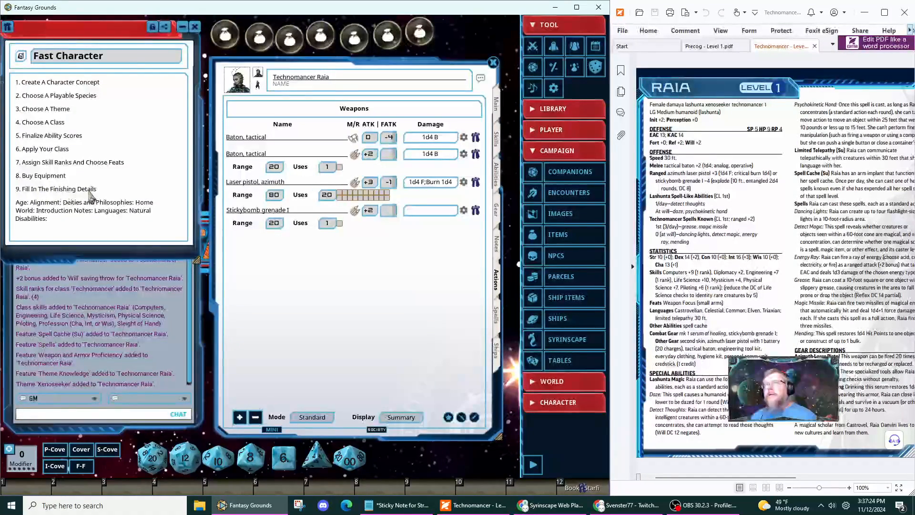
# Fill in Raia's personal details with gender Female and alignment LG.
pyautogui.click(497, 241)
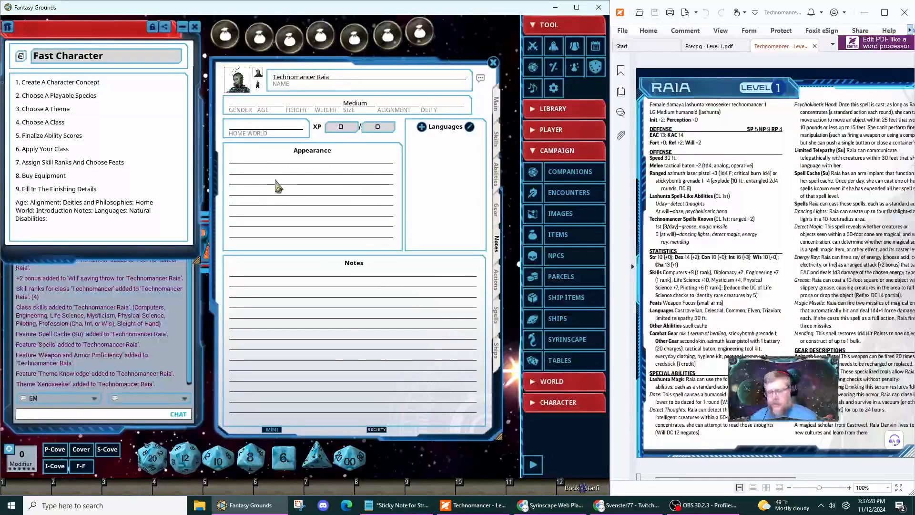
pyautogui.write('Female')
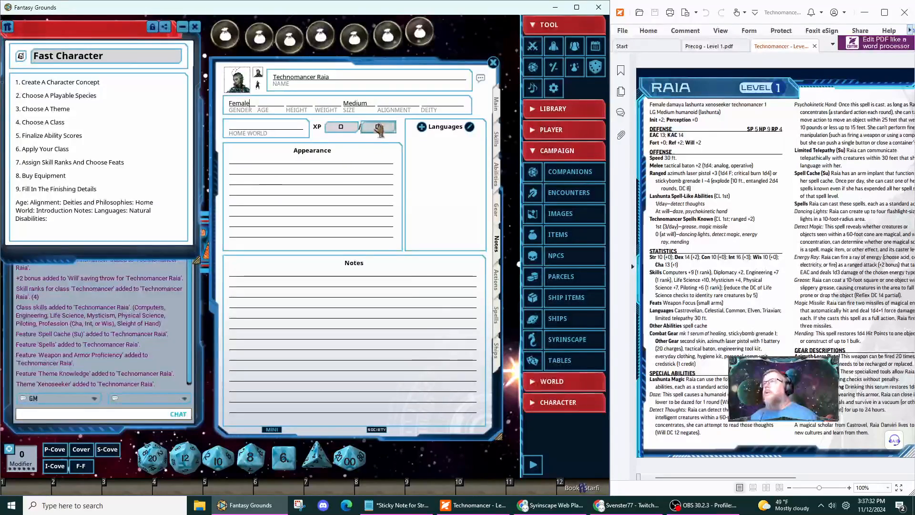
pyautogui.click(409, 107)
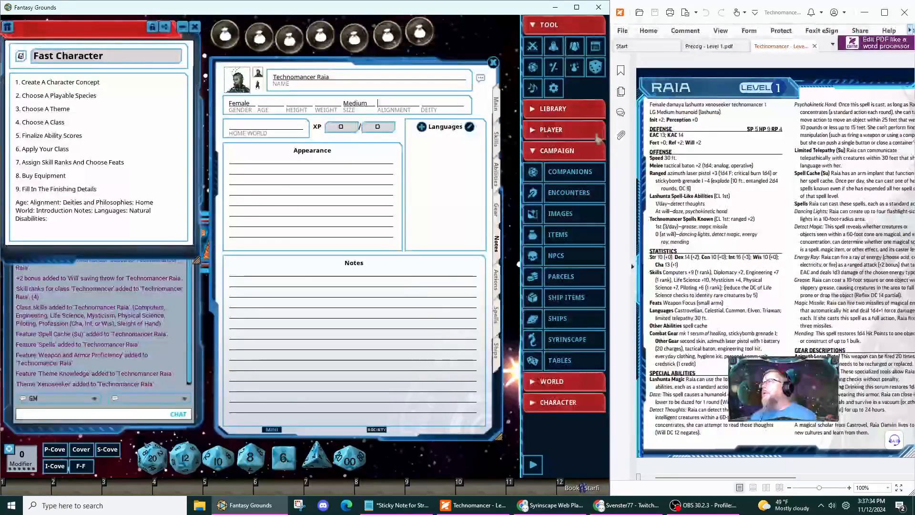
pyautogui.write('LG')
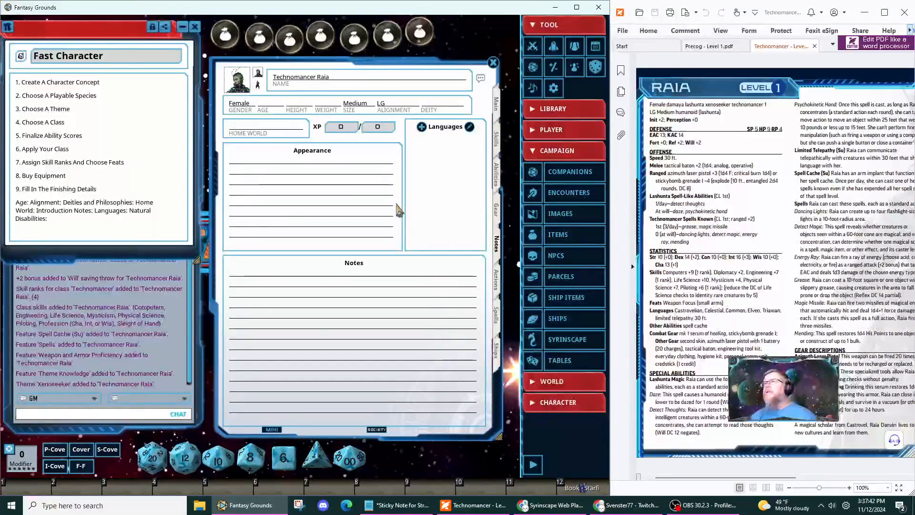
pyautogui.click(250, 127)
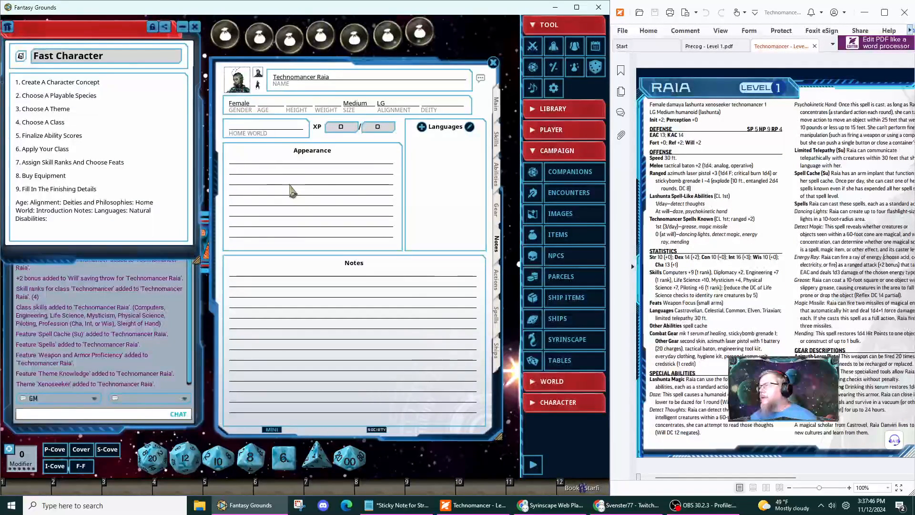
# Create a blank language entry, then review Raia's main statistics and skills and return to her notes.
pyautogui.click(422, 128)
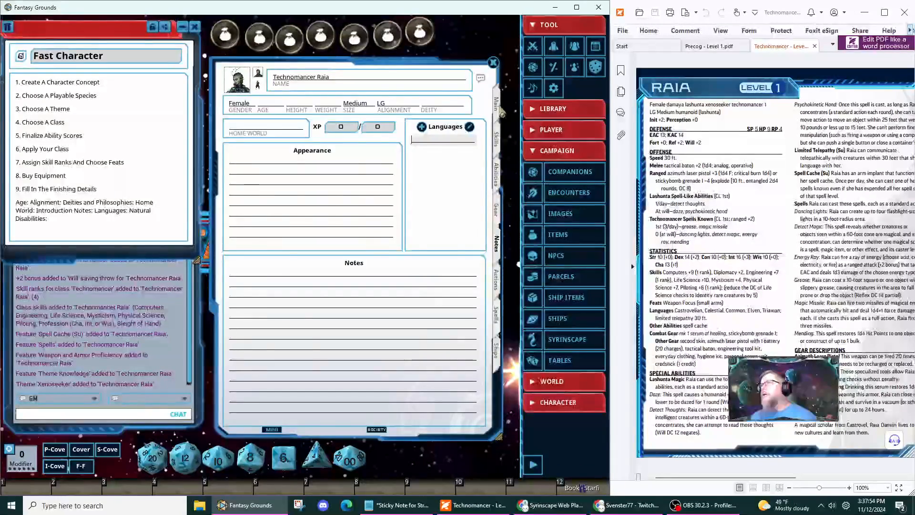
pyautogui.click(498, 105)
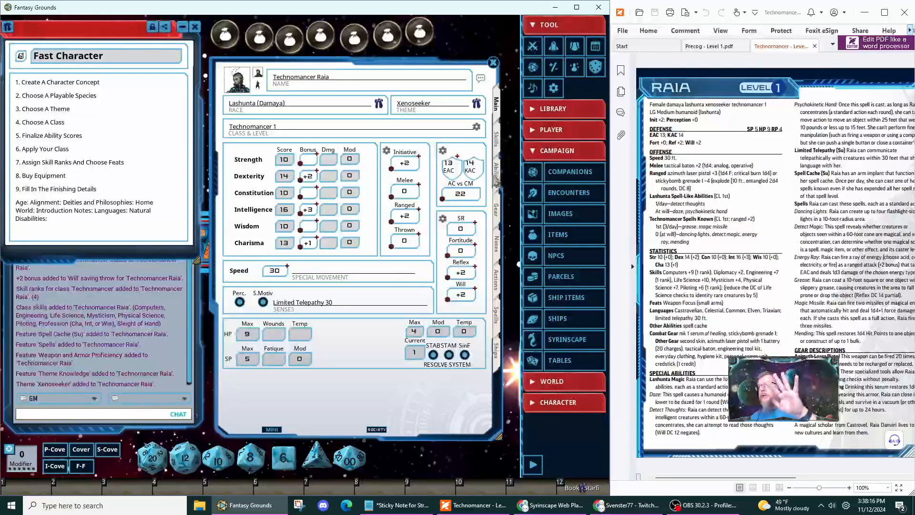
pyautogui.click(498, 147)
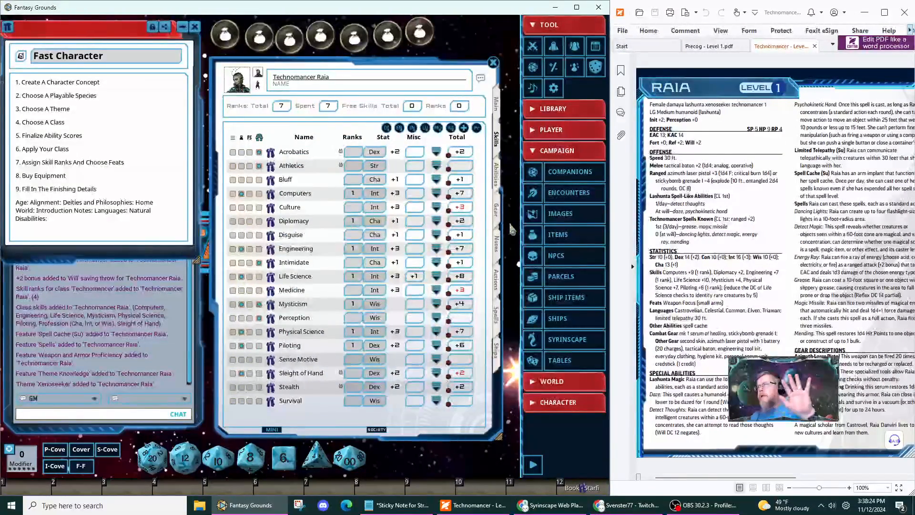
pyautogui.click(499, 250)
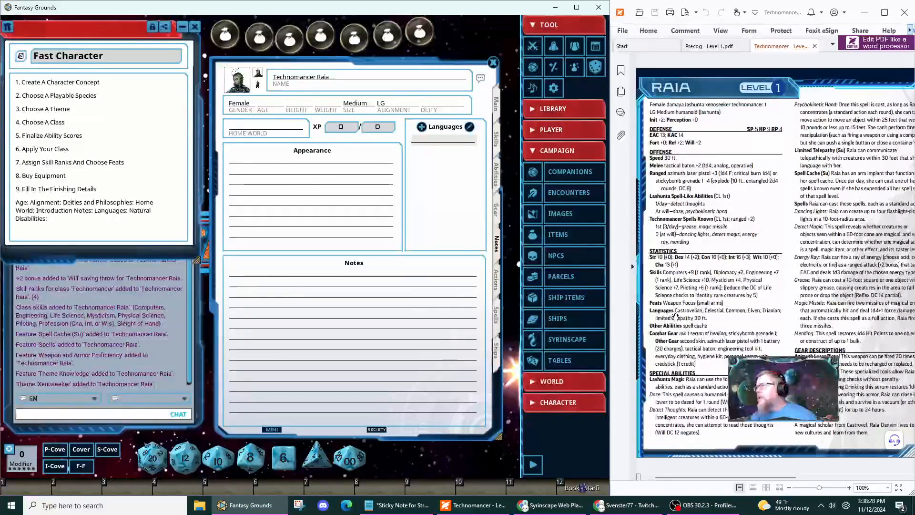
# Enter Castrovelian and Celestial as Raia's first two languages.
pyautogui.write('Ca')
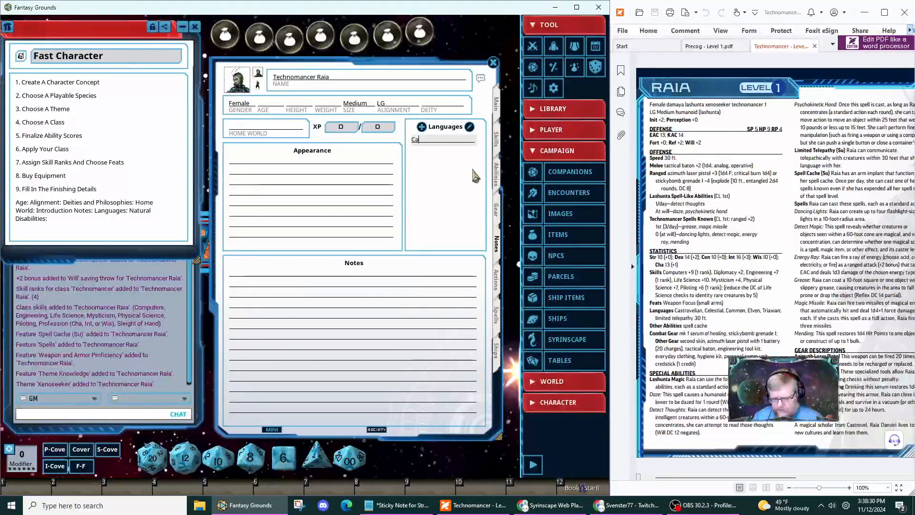
pyautogui.write('strovelian')
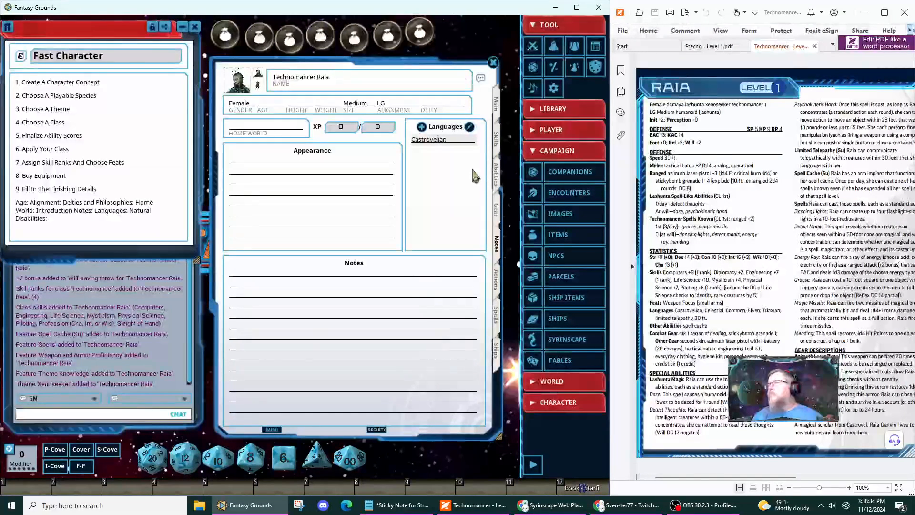
pyautogui.press('Return')
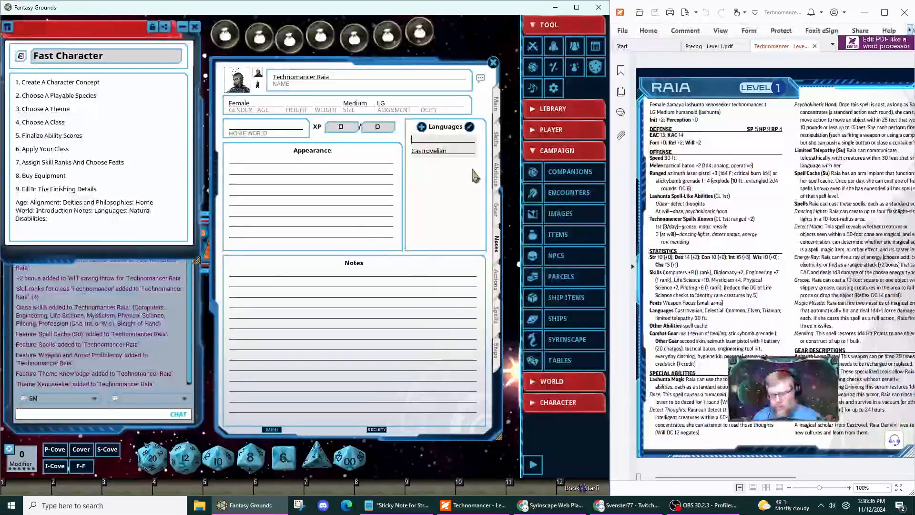
pyautogui.write('Celestial')
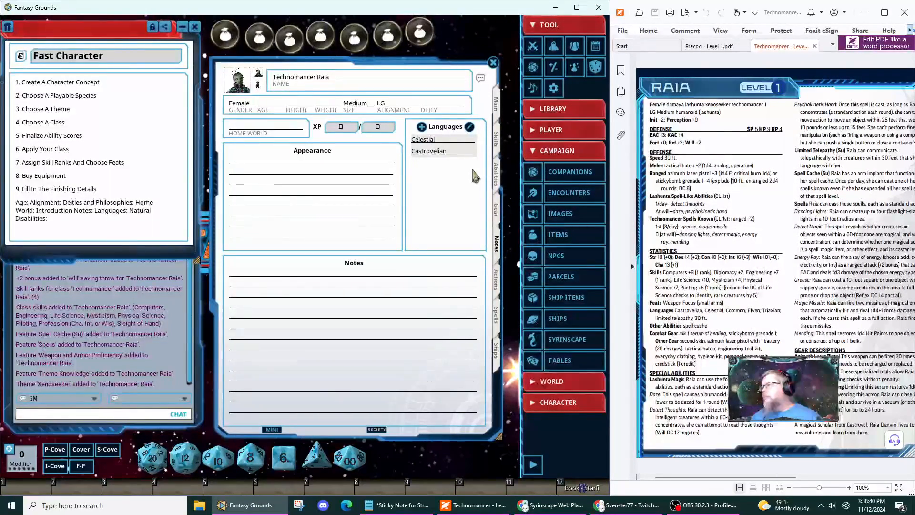
# Add Elven as another language in Raia's notes, correcting the misspelled entry.
pyautogui.press('Return')
pyautogui.write('Evle')
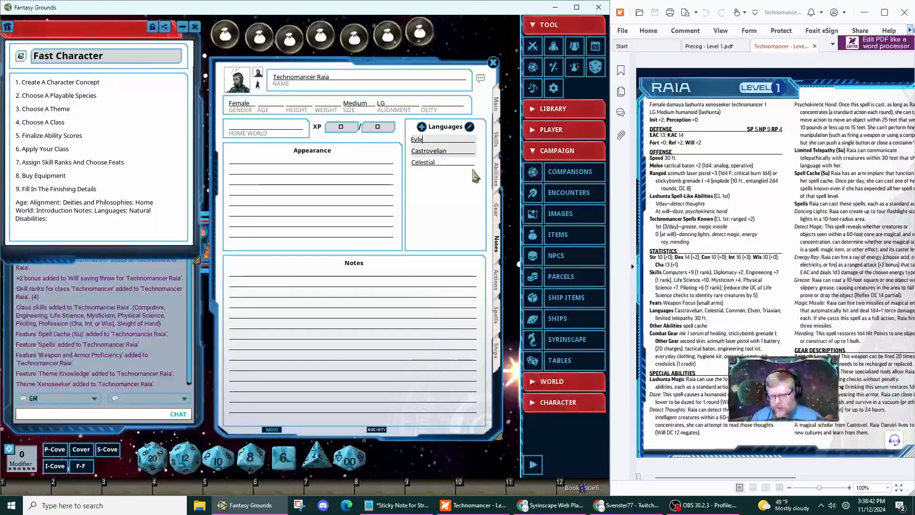
pyautogui.write('v')
pyautogui.press('BackSpace')
pyautogui.write('n')
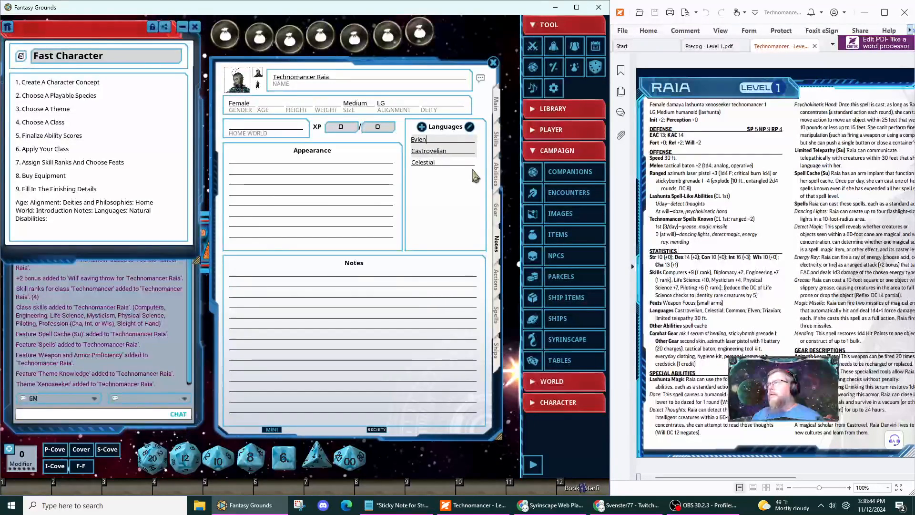
pyautogui.press('BackSpace')
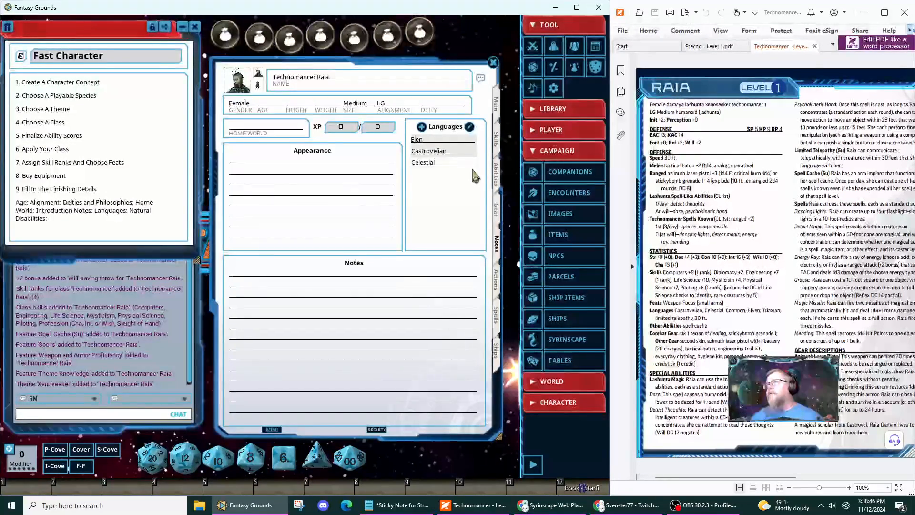
pyautogui.press('Right')
pyautogui.write('v')
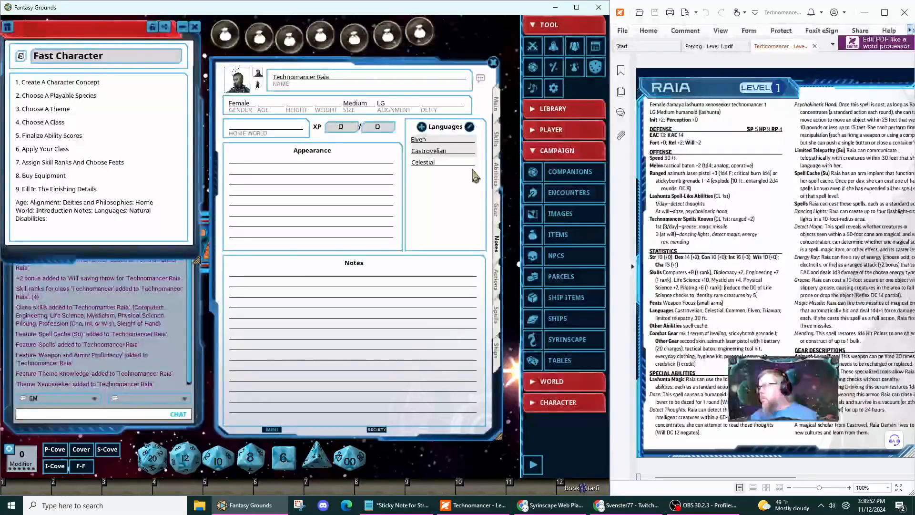
# Add Triaxian as the last language in Raia's language list.
pyautogui.press('Return')
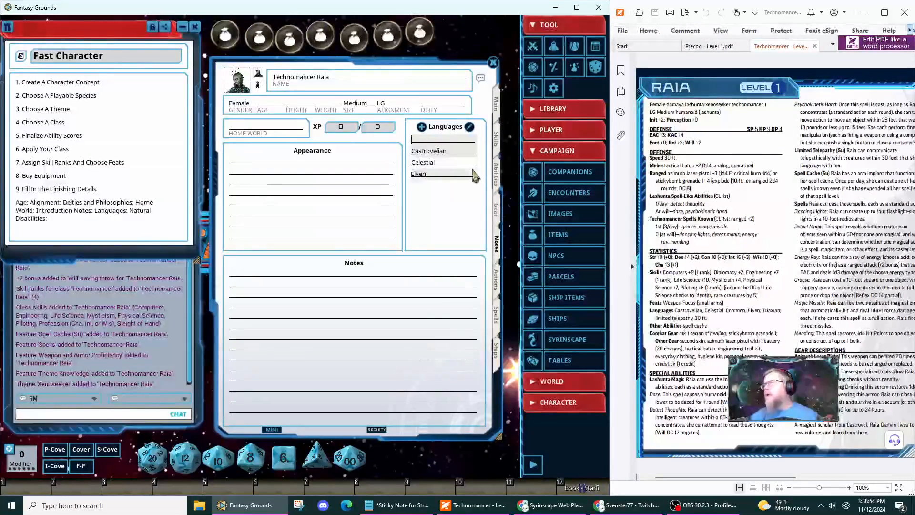
pyautogui.write('Tri')
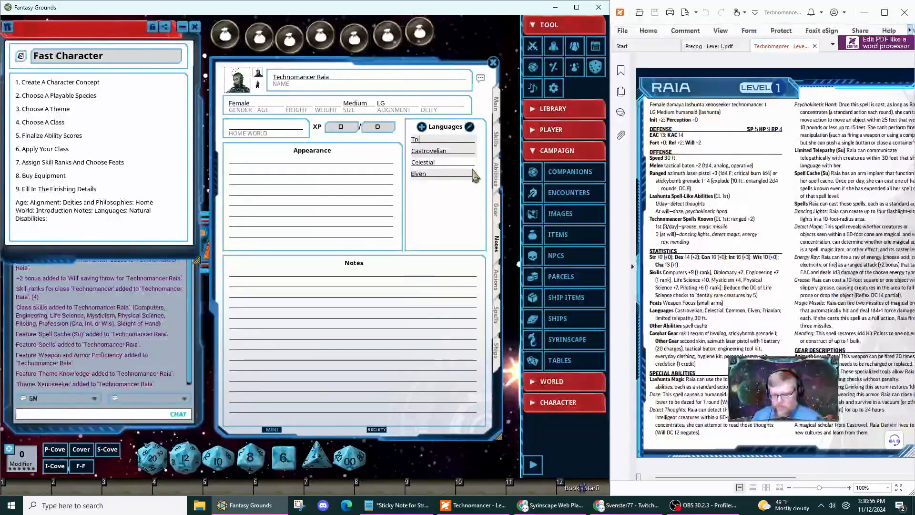
pyautogui.write('axian')
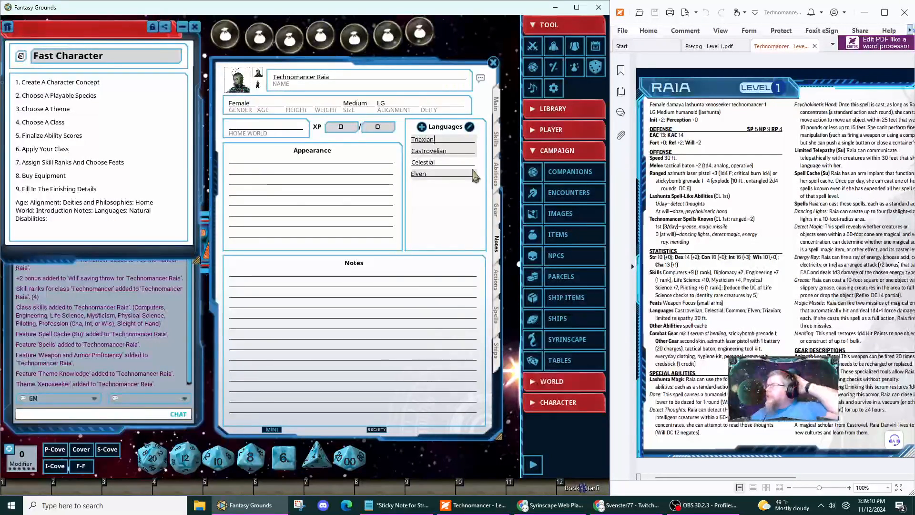
pyautogui.click(473, 172)
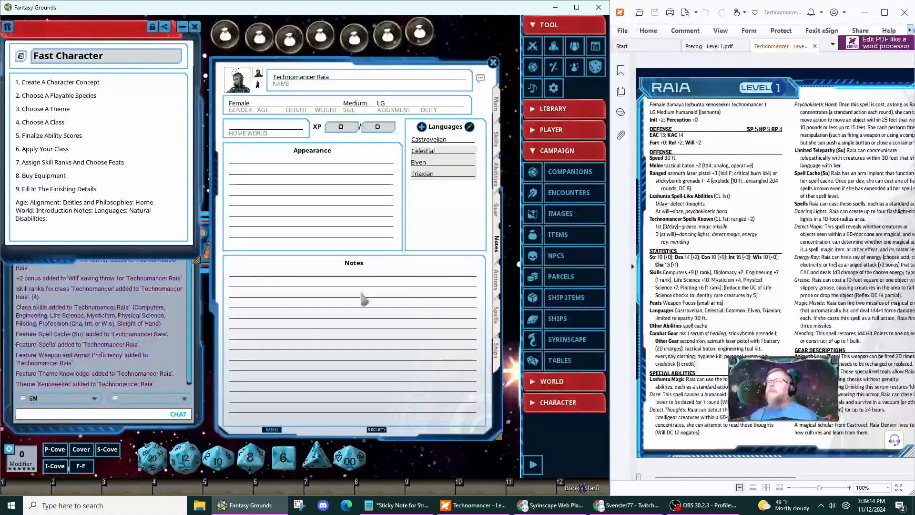
# Set the chat language to Triaxian and send the message "I am speaking Triaxian".
pyautogui.click(184, 400)
pyautogui.click(185, 403)
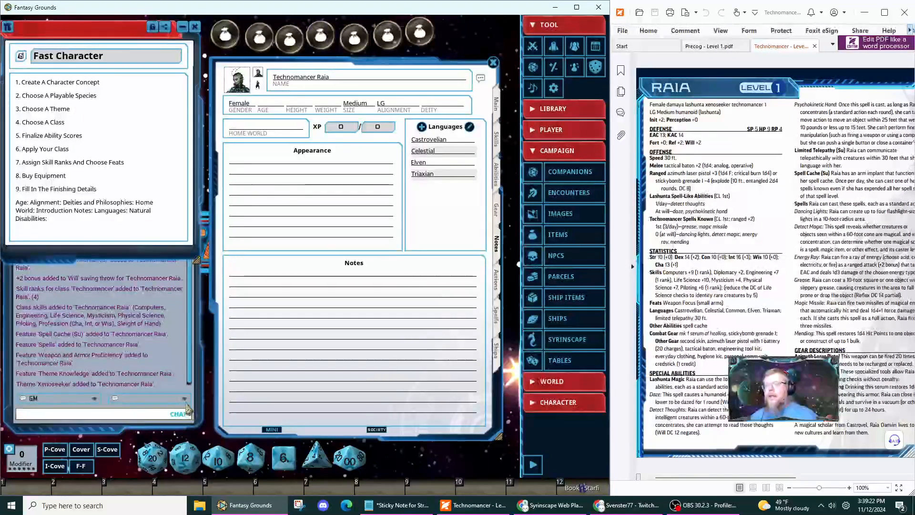
pyautogui.click(185, 398)
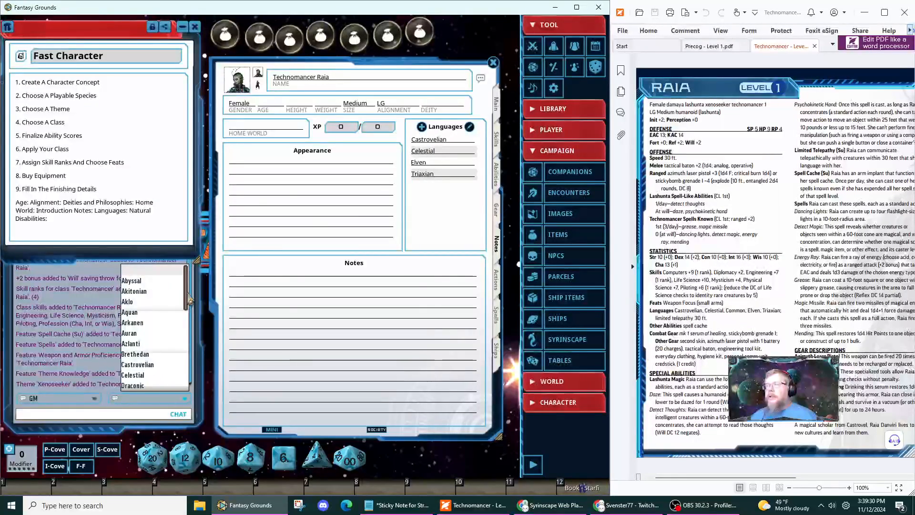
pyautogui.scroll(-5, 142, 357)
pyautogui.click(131, 355)
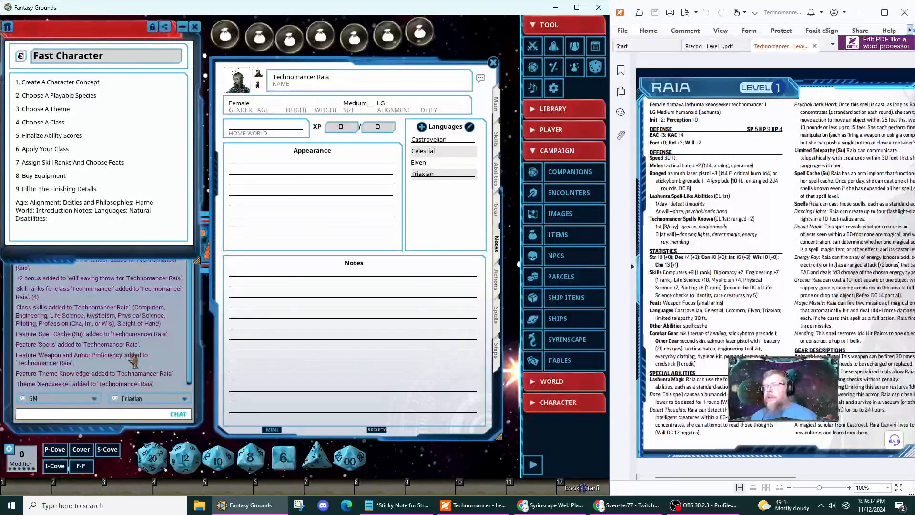
pyautogui.click(75, 417)
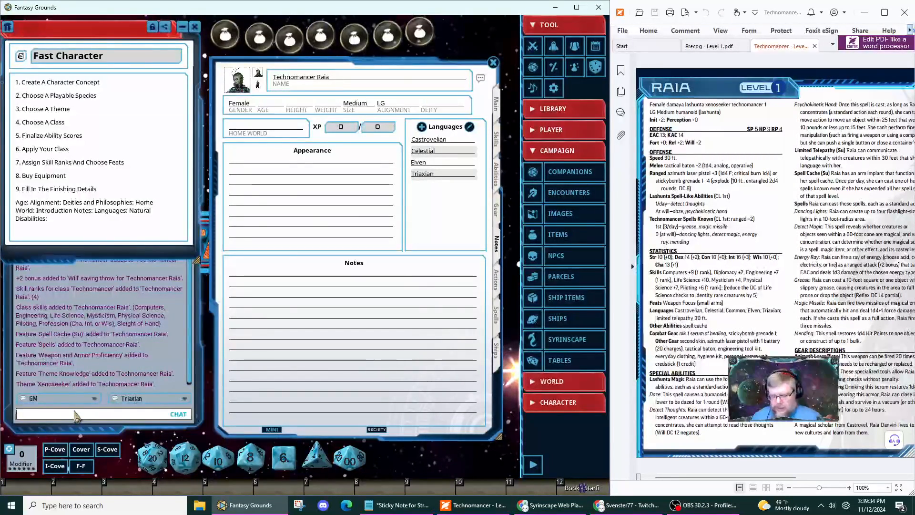
pyautogui.write('I am spe')
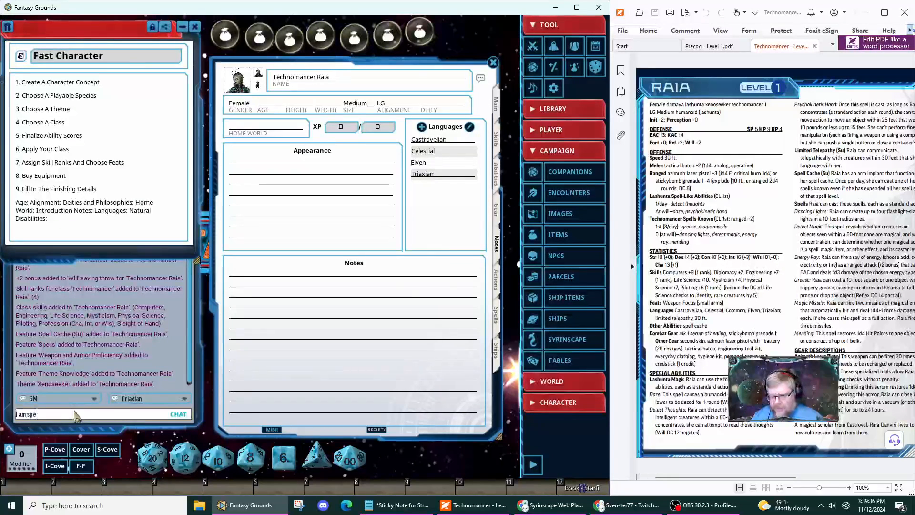
pyautogui.write('aking Tri')
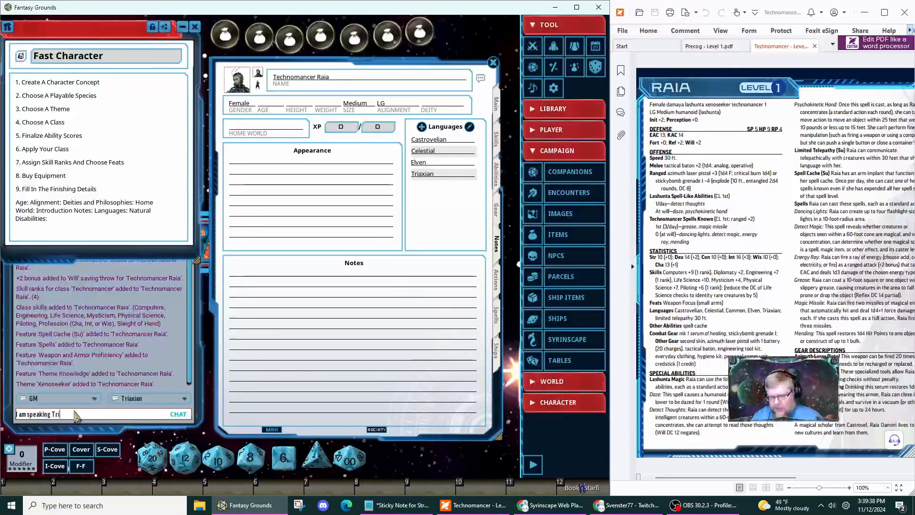
pyautogui.write('axian')
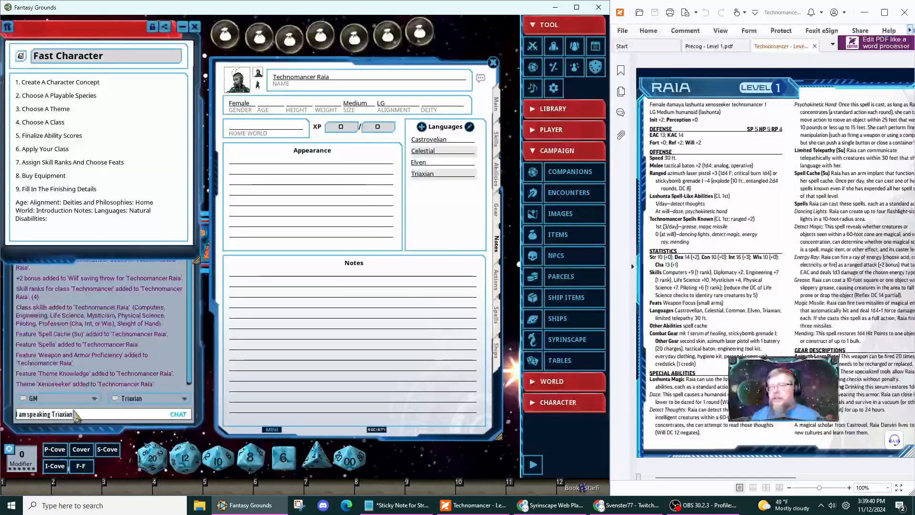
pyautogui.press('Return')
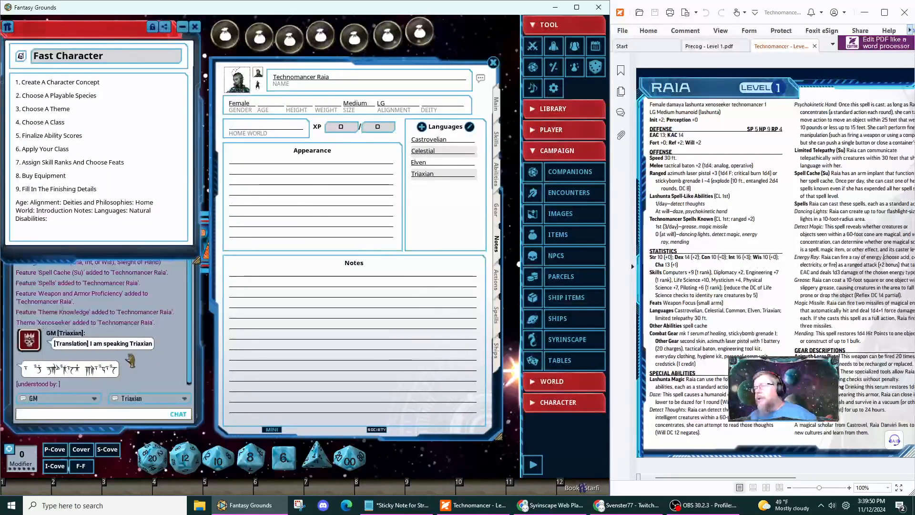
# Switch the chat language to Elven and send the message "It sure is hot today".
pyautogui.click(185, 399)
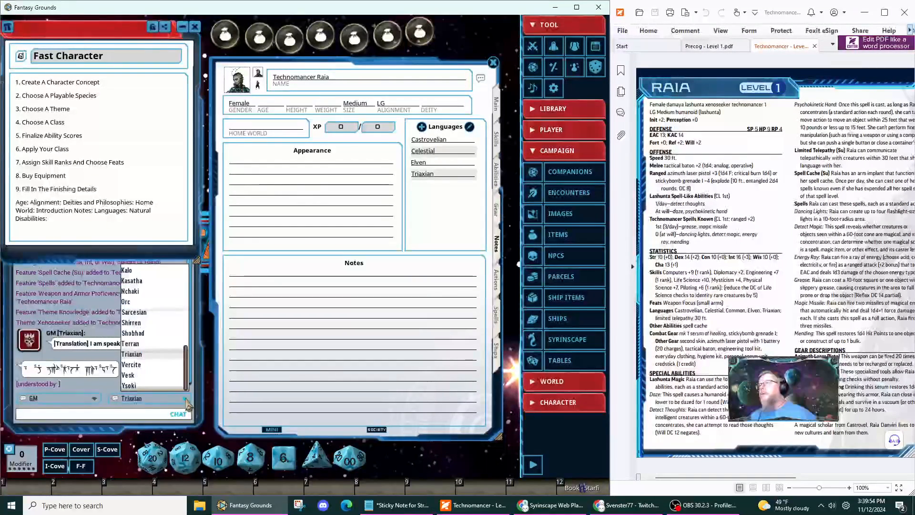
pyautogui.scroll(6, 142, 352)
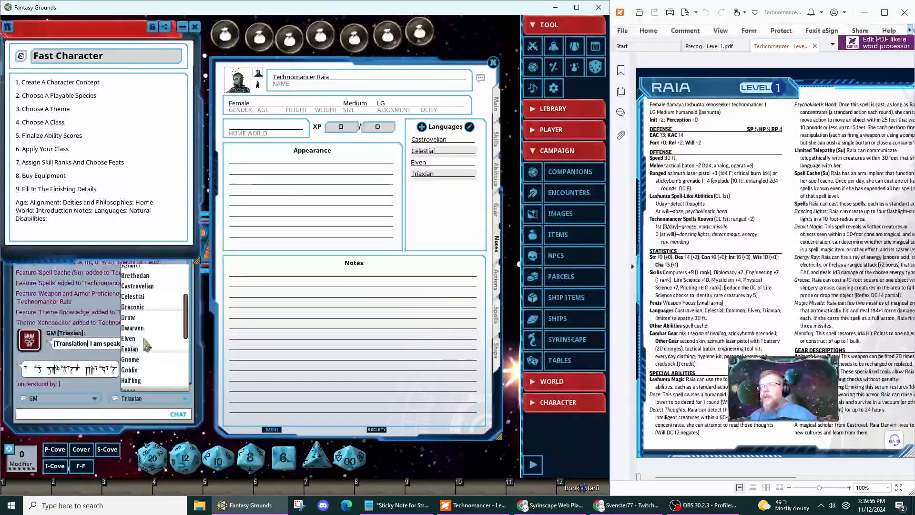
pyautogui.scroll(3, 142, 335)
pyautogui.scroll(-2, 145, 350)
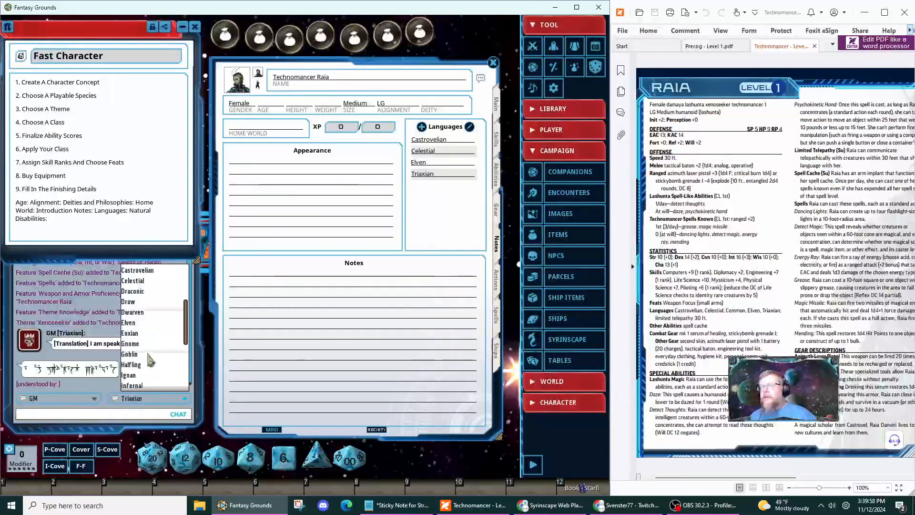
pyautogui.click(135, 326)
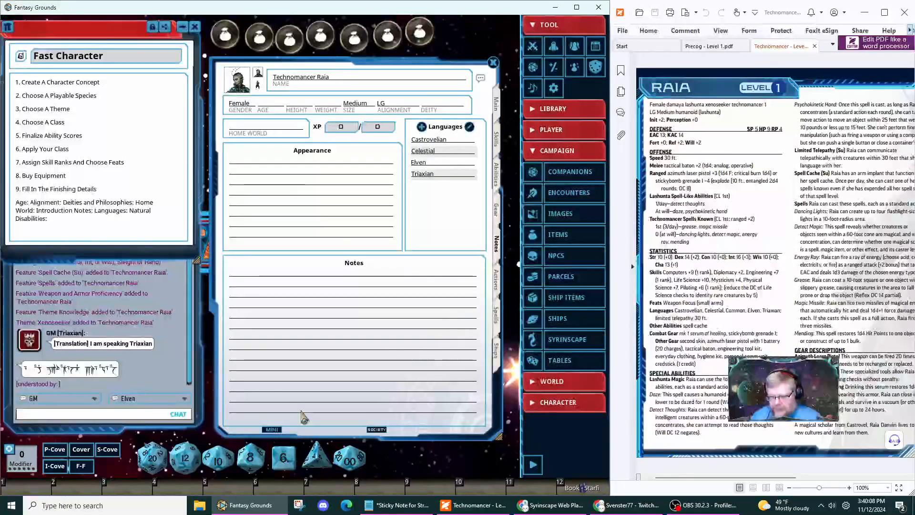
pyautogui.press('shift')
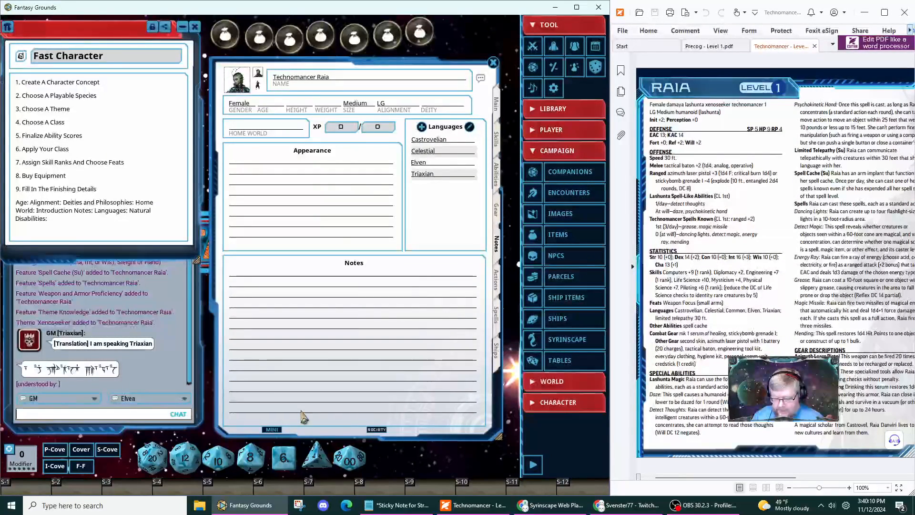
pyautogui.write('It sure')
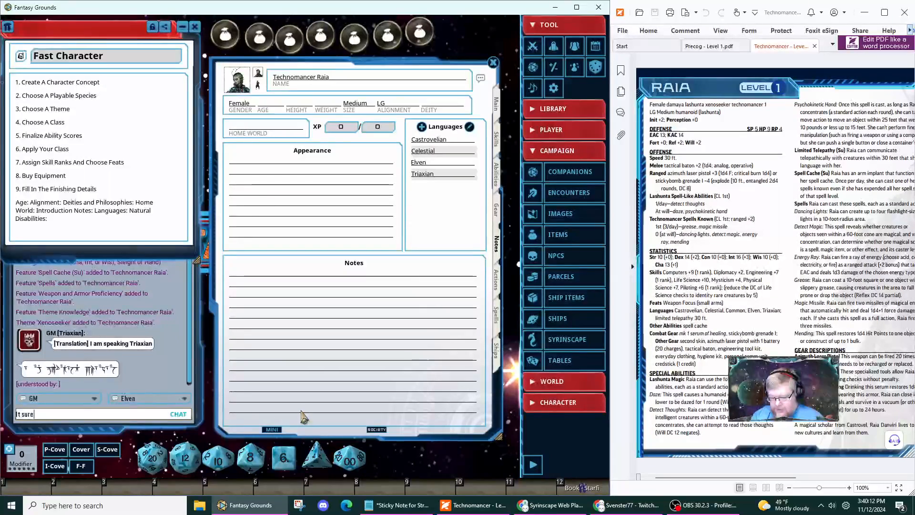
pyautogui.write(' is hot today')
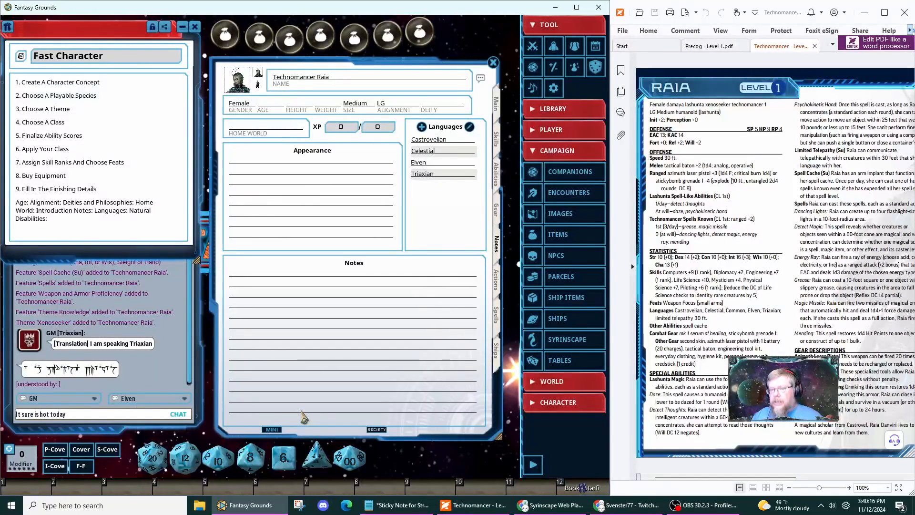
pyautogui.press('Return')
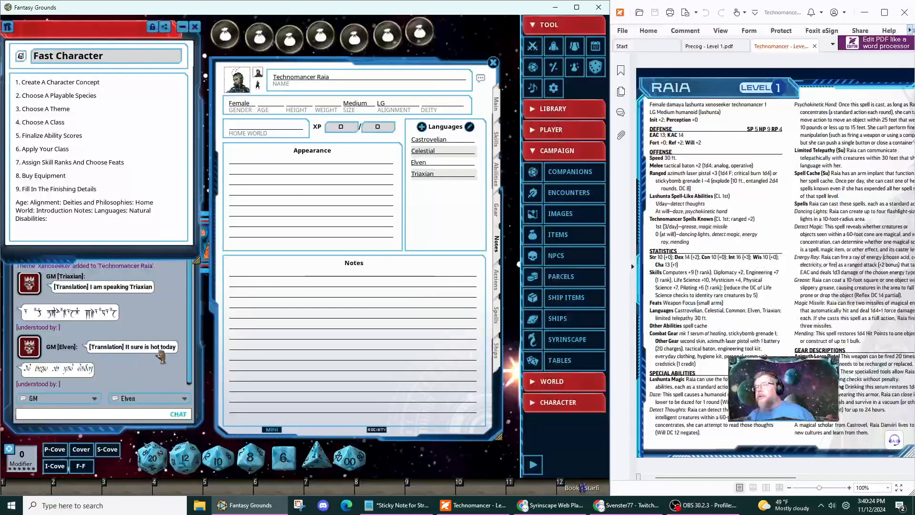
# Reset the chat language to the blank option.
pyautogui.click(184, 399)
pyautogui.scroll(3, 157, 321)
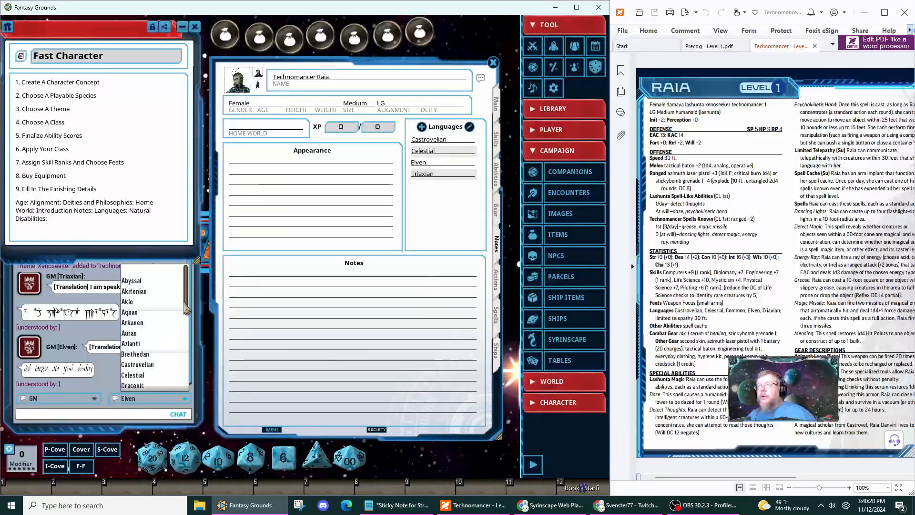
pyautogui.click(161, 270)
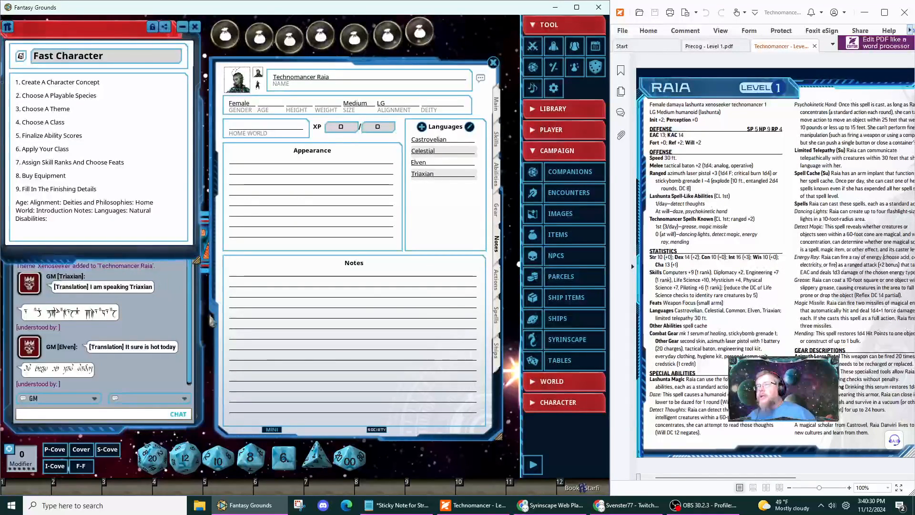
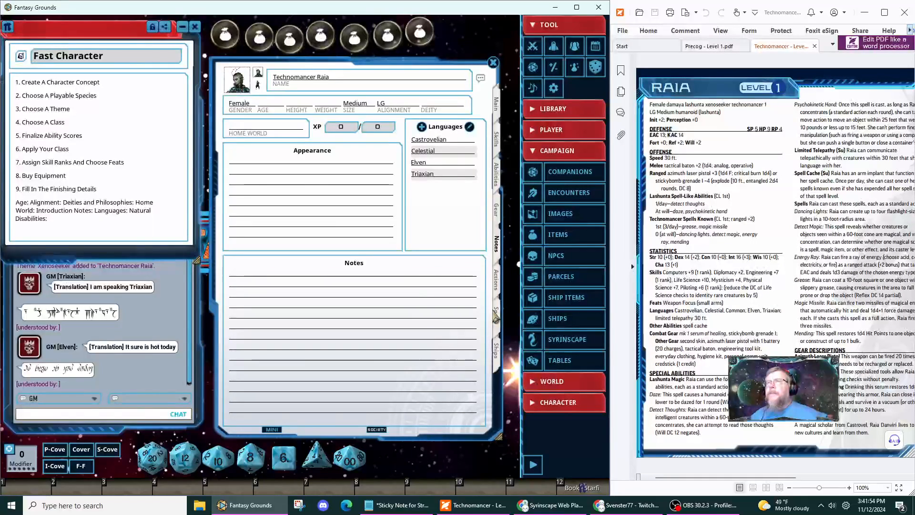
# Show Raia's spells, open the campaign's spell list beside them and clear the list's "thoughts" search filter.
pyautogui.click(495, 316)
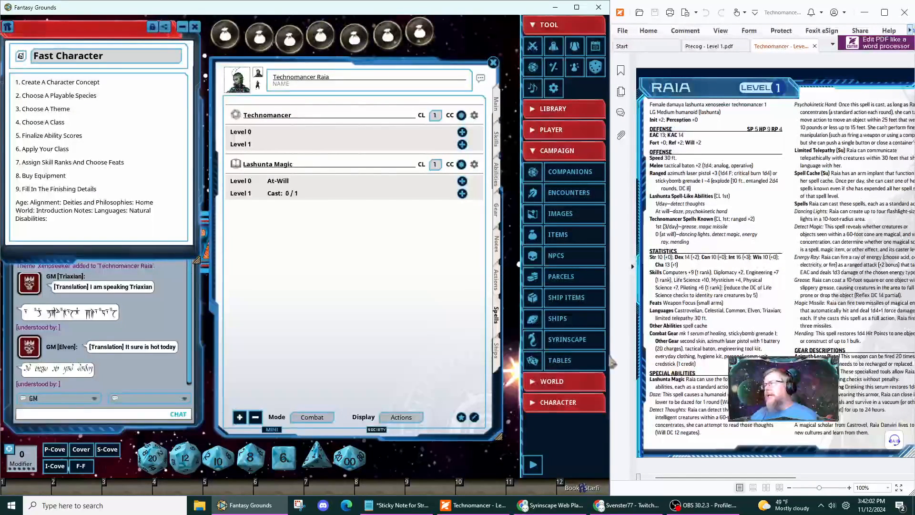
pyautogui.click(562, 152)
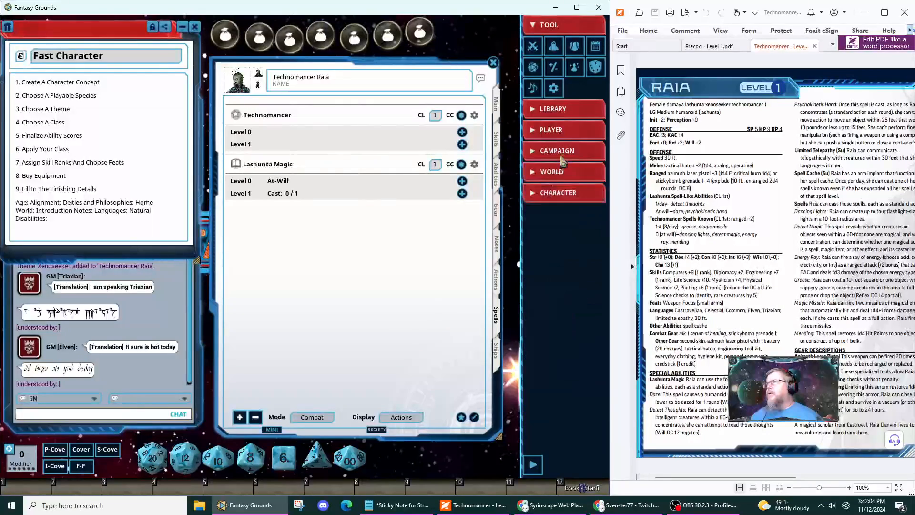
pyautogui.click(562, 195)
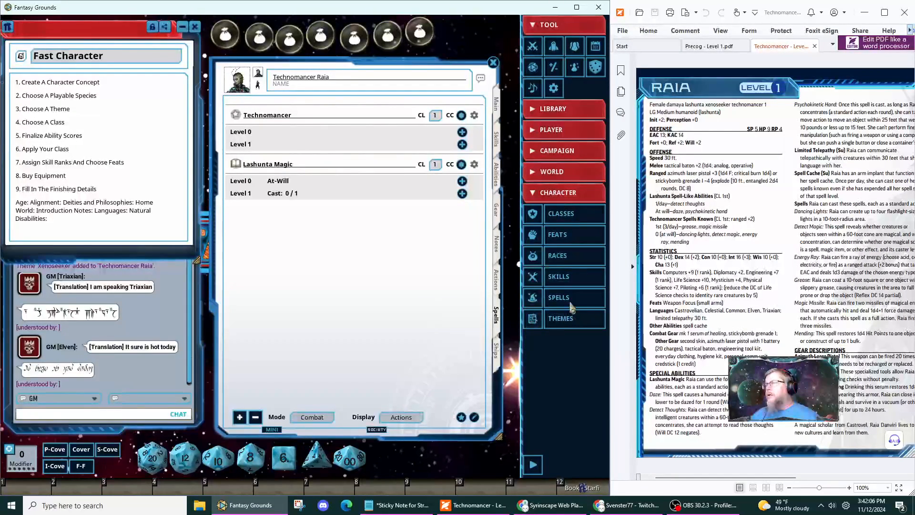
pyautogui.click(534, 300)
pyautogui.moveTo(496, 221); pyautogui.dragTo(497, 194)
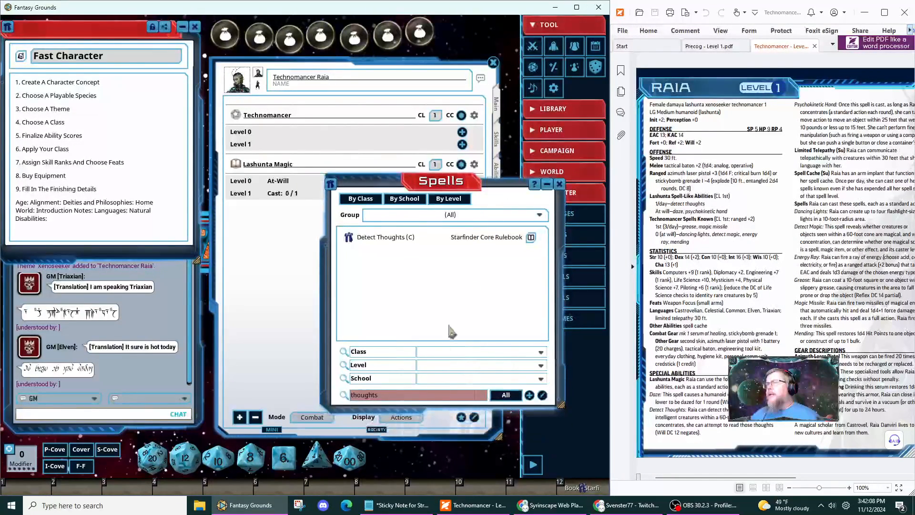
pyautogui.click(411, 395)
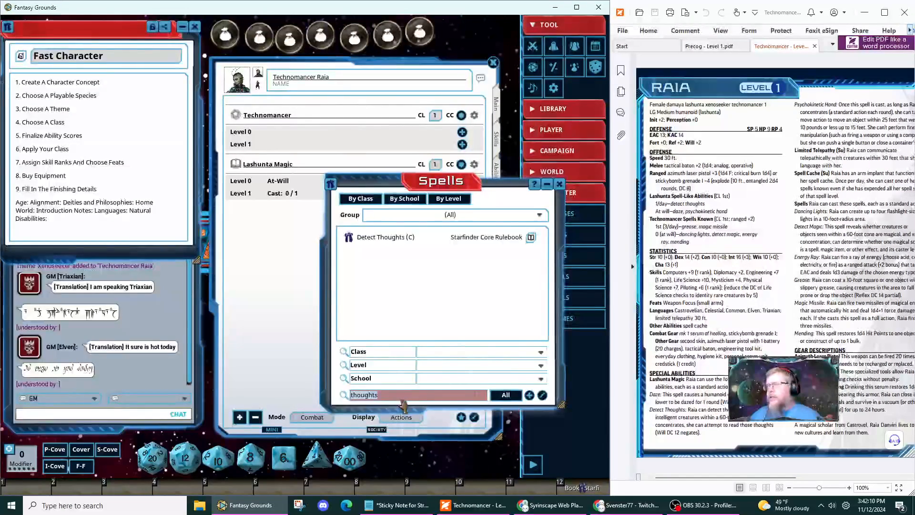
pyautogui.press('BackSpace')
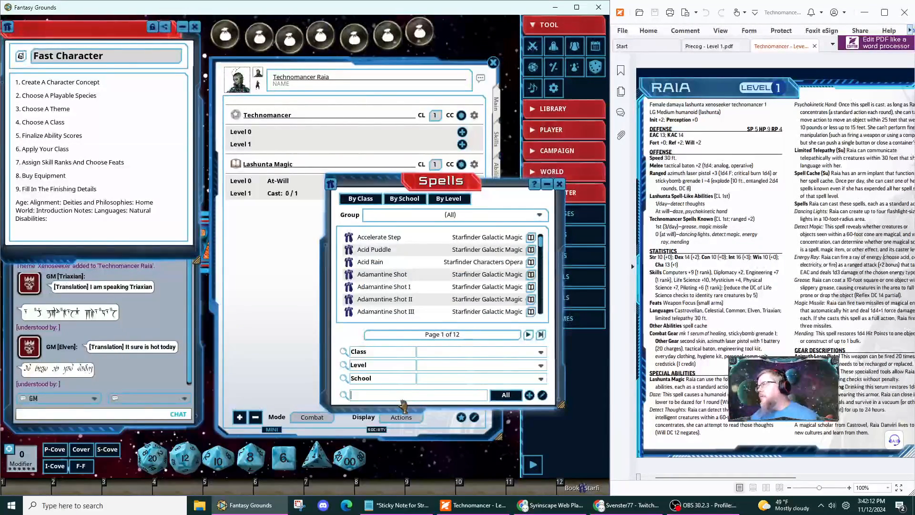
# Examine the class and level filter choices available in the spell list.
pyautogui.click(540, 353)
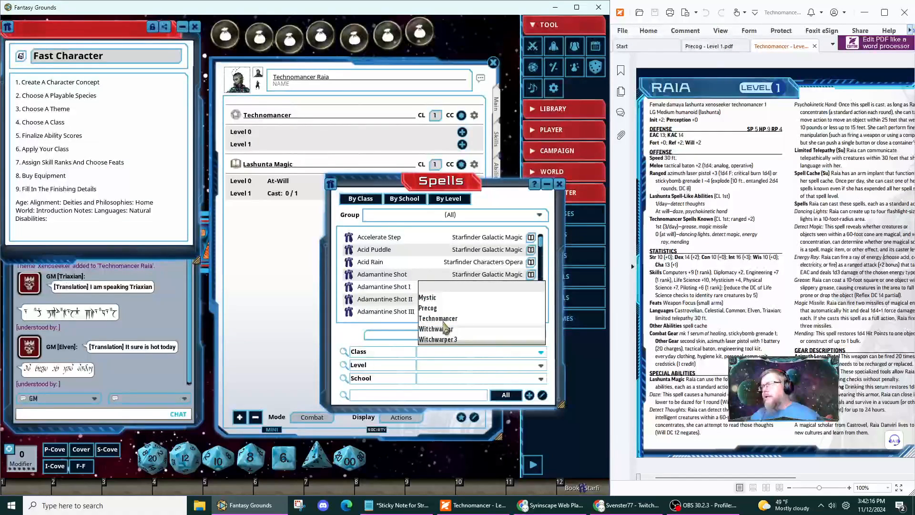
pyautogui.click(541, 366)
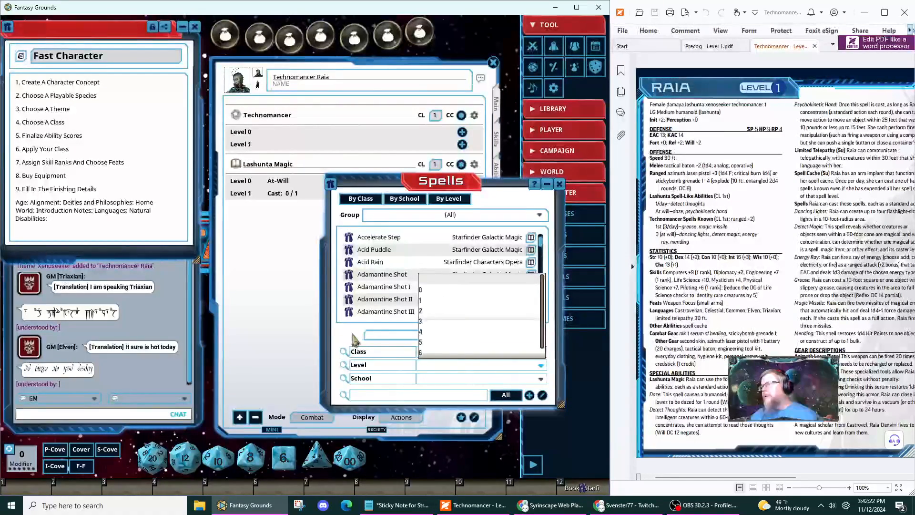
pyautogui.click(451, 406)
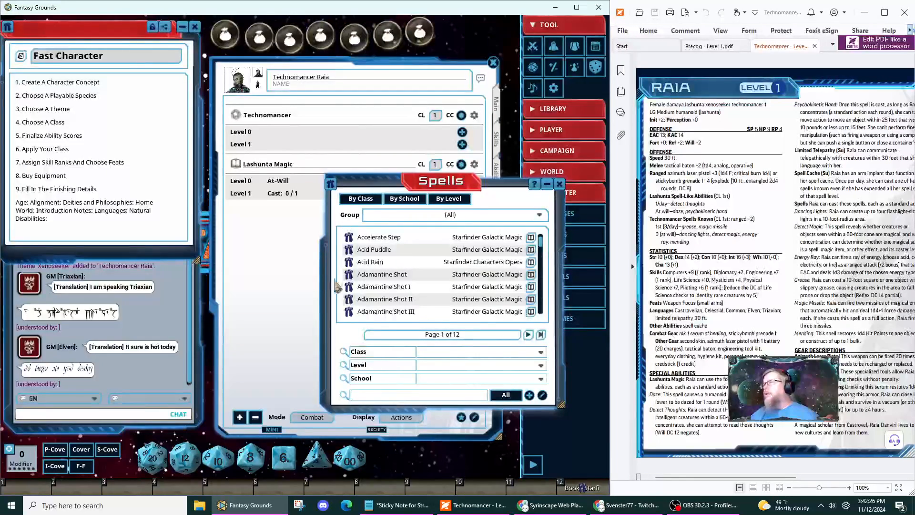
# Search the spell list for "grease" and add Grease to Raia's level 1 Technomancer spells.
pyautogui.moveTo(490, 186); pyautogui.dragTo(522, 237)
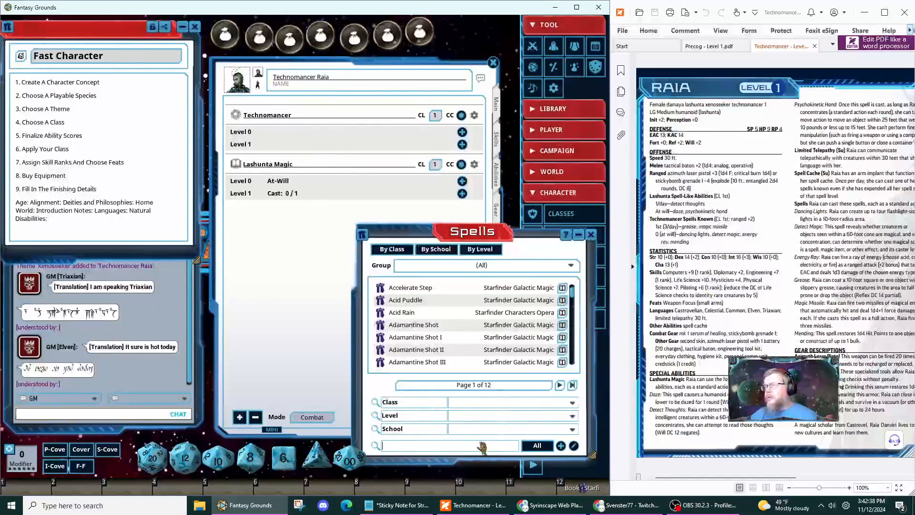
pyautogui.write('ase')
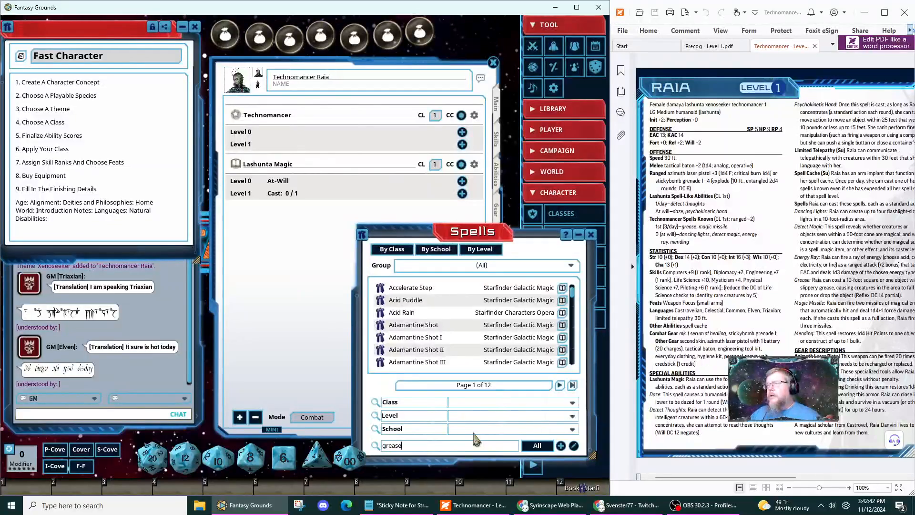
pyautogui.press('Return')
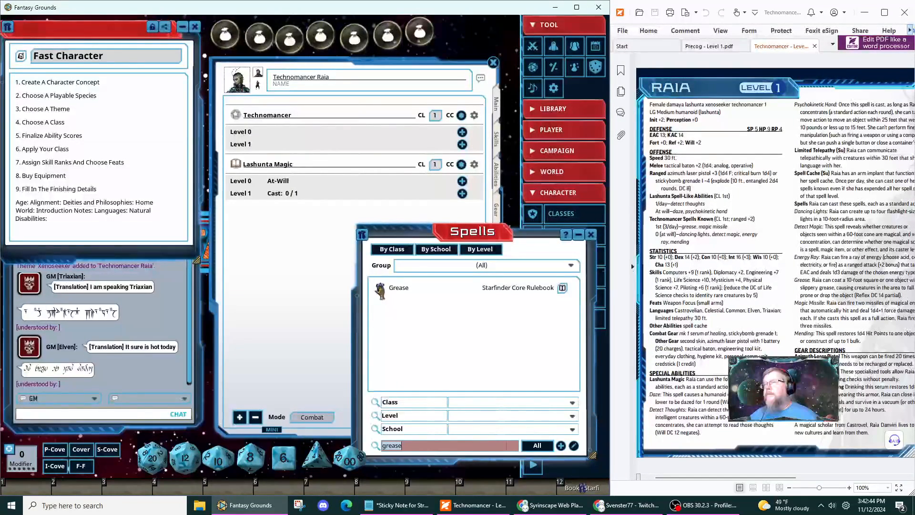
pyautogui.moveTo(380, 288); pyautogui.dragTo(261, 146)
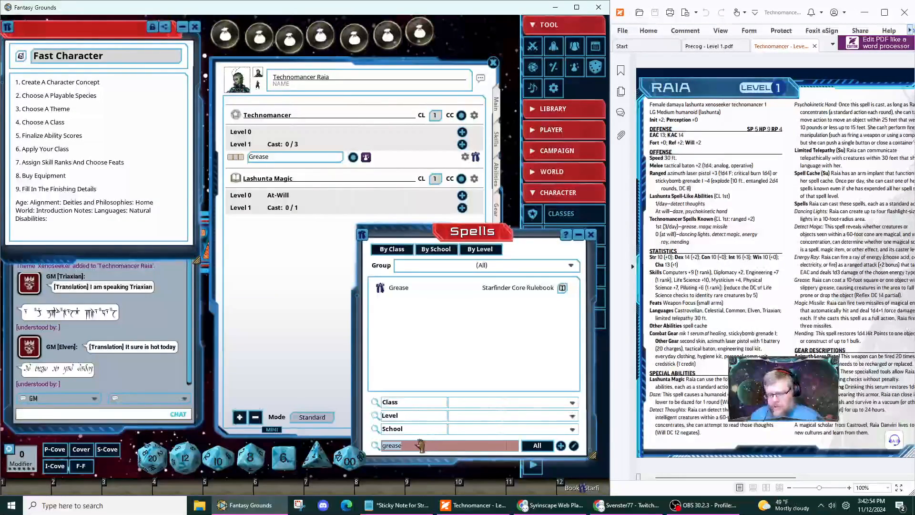
# Search the spell list for "magic mis" and add Magic Missile to the level 1 Technomancer spells.
pyautogui.write('gic')
pyautogui.press('Return')
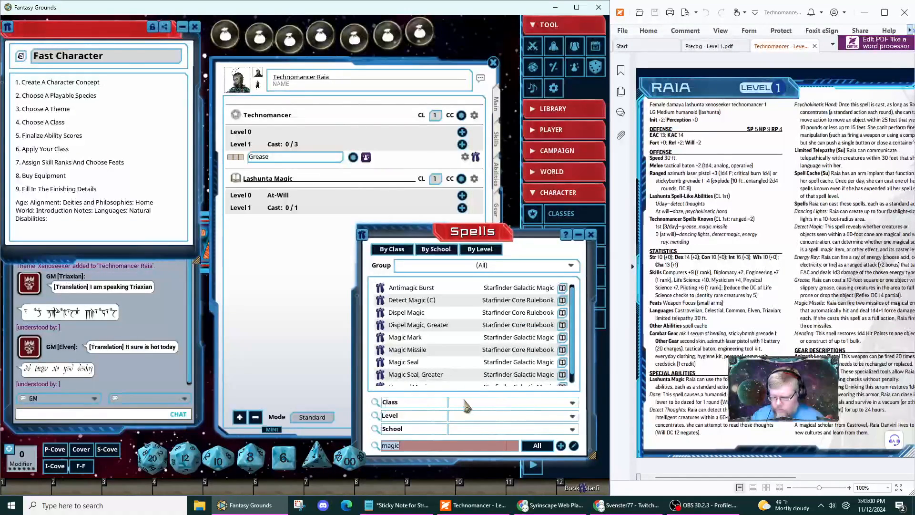
pyautogui.write('mis')
pyautogui.press('Return')
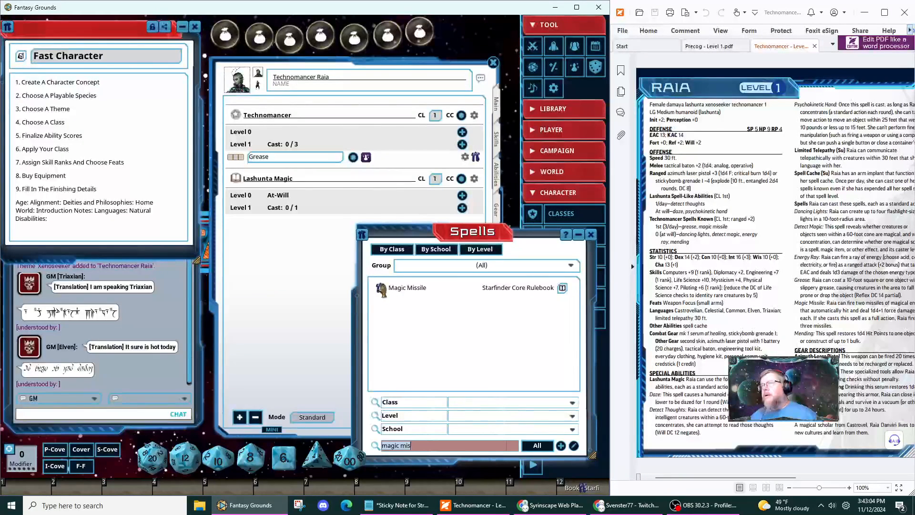
pyautogui.moveTo(380, 288); pyautogui.dragTo(307, 143)
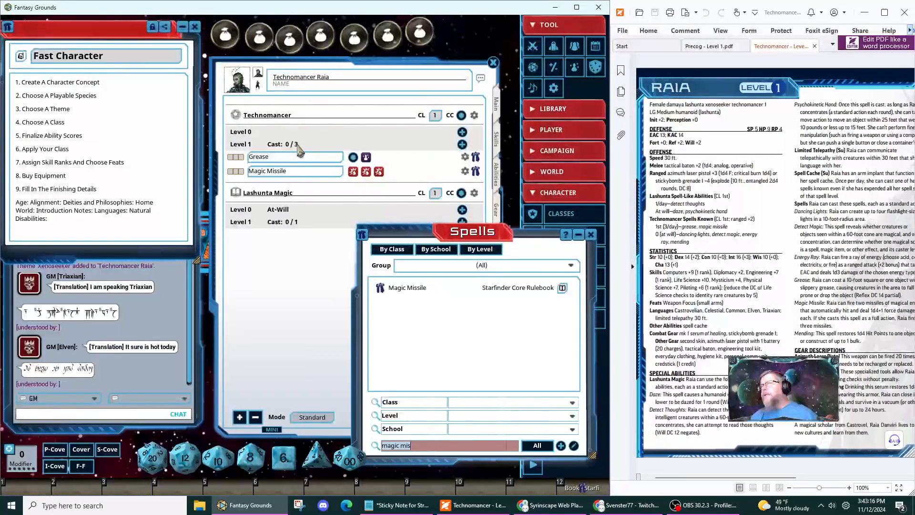
# Cast Grease and Magic Missile once each, allowing all sound links, and clear the used level 1 castings.
pyautogui.click(231, 157)
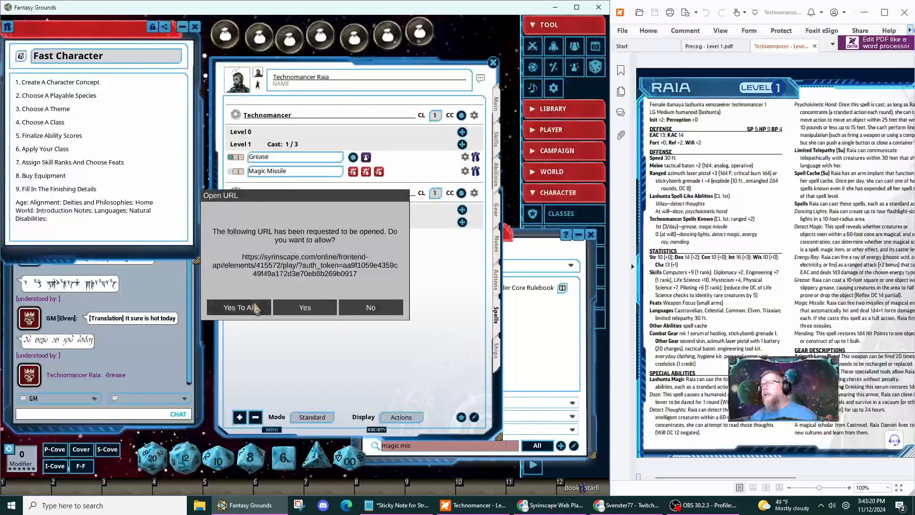
pyautogui.click(252, 305)
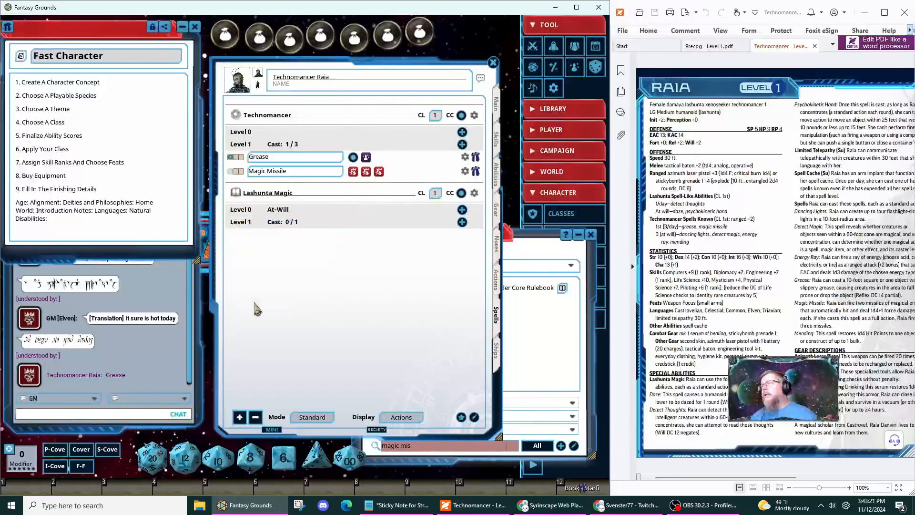
pyautogui.click(236, 172)
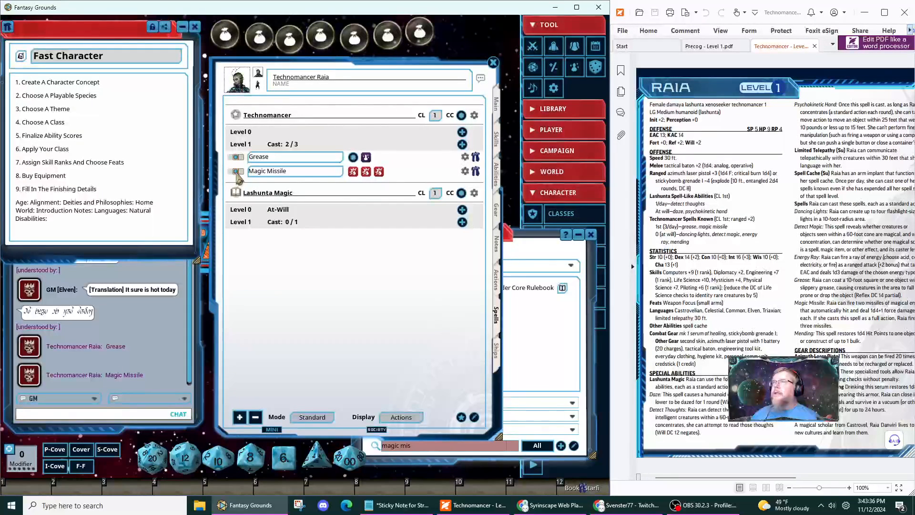
pyautogui.click(232, 157)
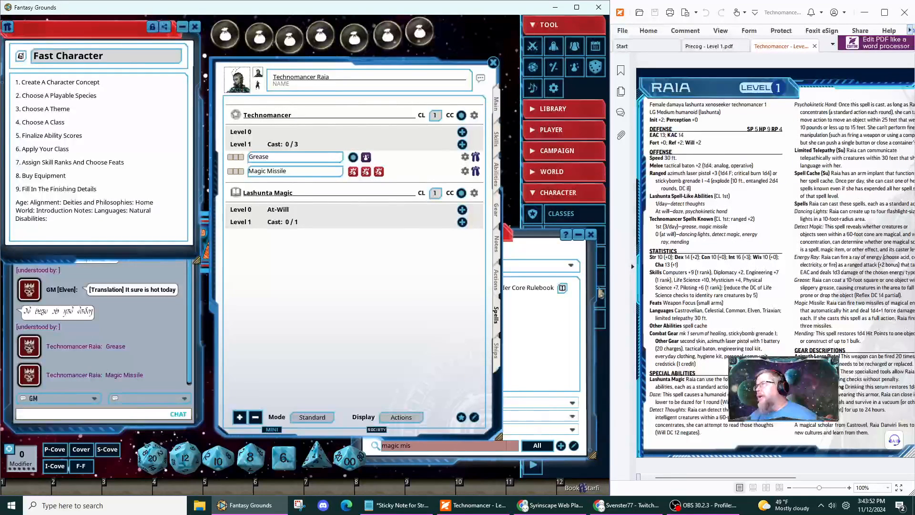
# Find Mending and Detect Magic in the spell list and add both to the level 0 Technomancer spells.
pyautogui.click(540, 339)
pyautogui.click(474, 448)
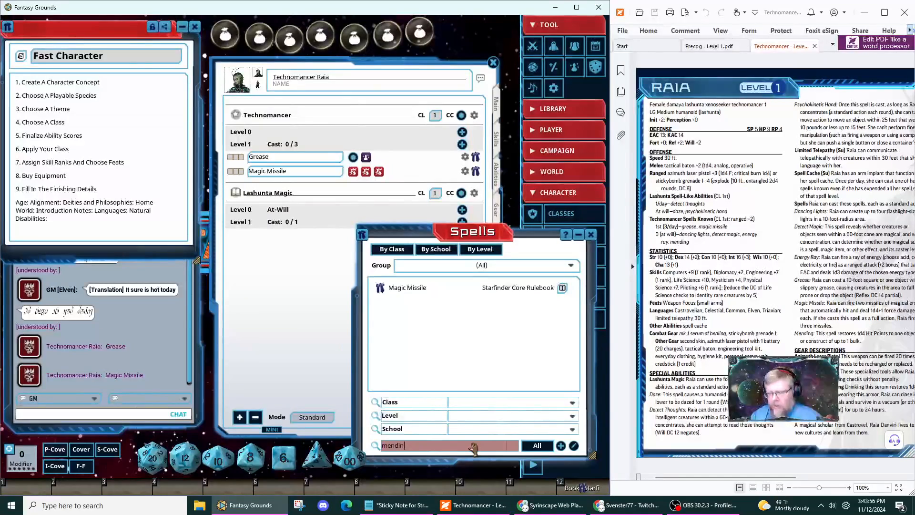
pyautogui.press('Return')
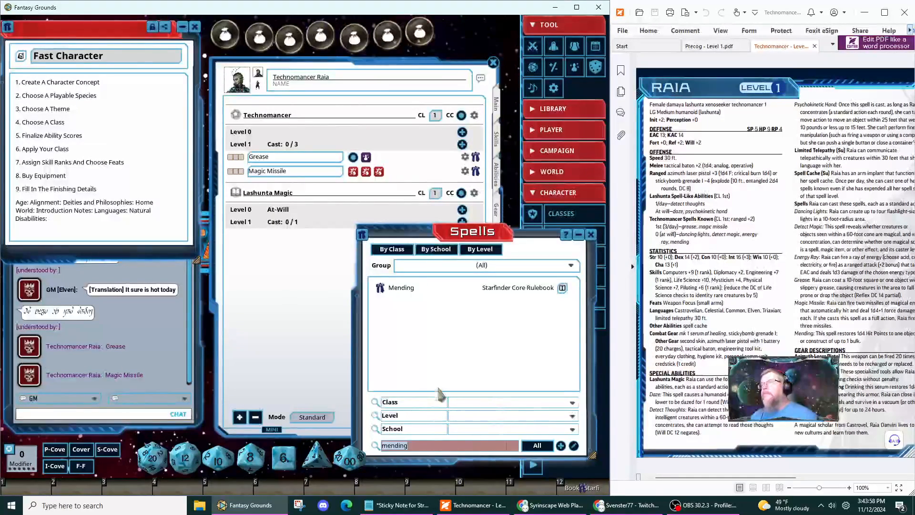
pyautogui.moveTo(382, 291); pyautogui.dragTo(281, 137)
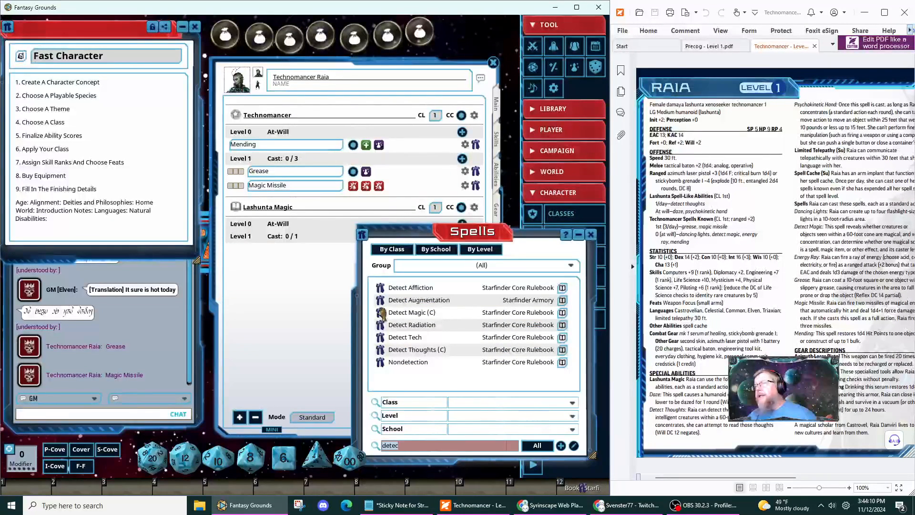
pyautogui.moveTo(380, 313); pyautogui.dragTo(292, 137)
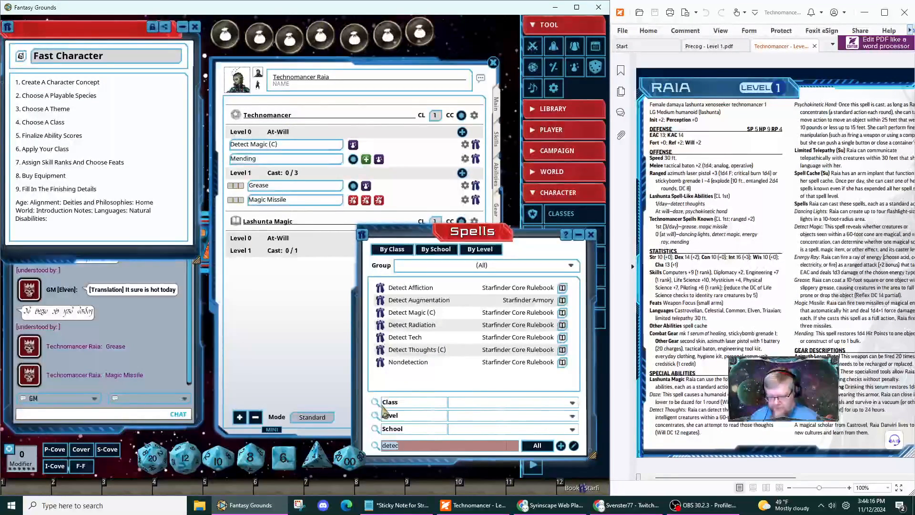
# Find Dancing Lights and Energy Ray, add both to the level 0 Technomancer spells, and close the spell list.
pyautogui.write('g')
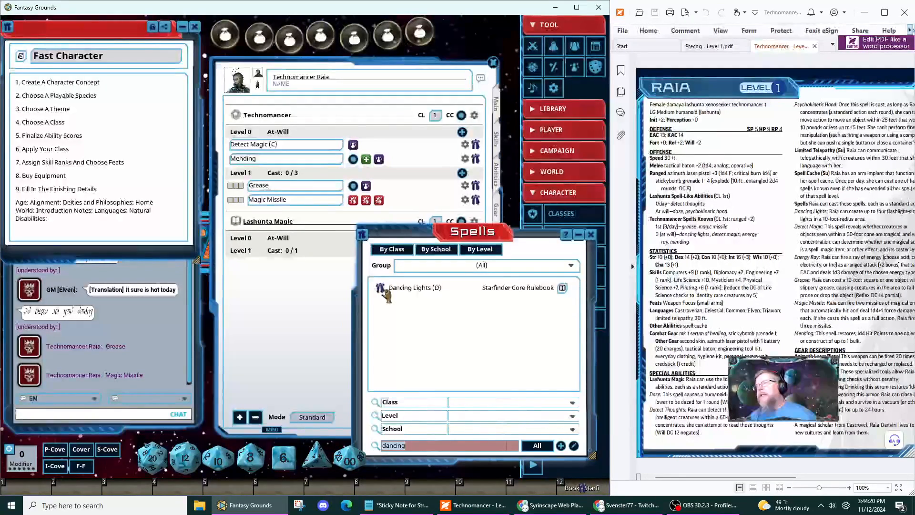
pyautogui.moveTo(385, 293); pyautogui.dragTo(318, 138)
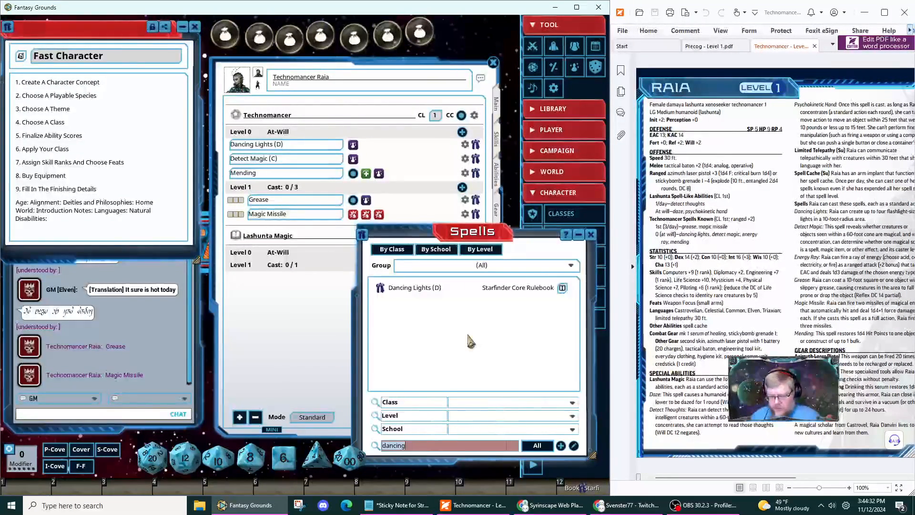
pyautogui.write('energy')
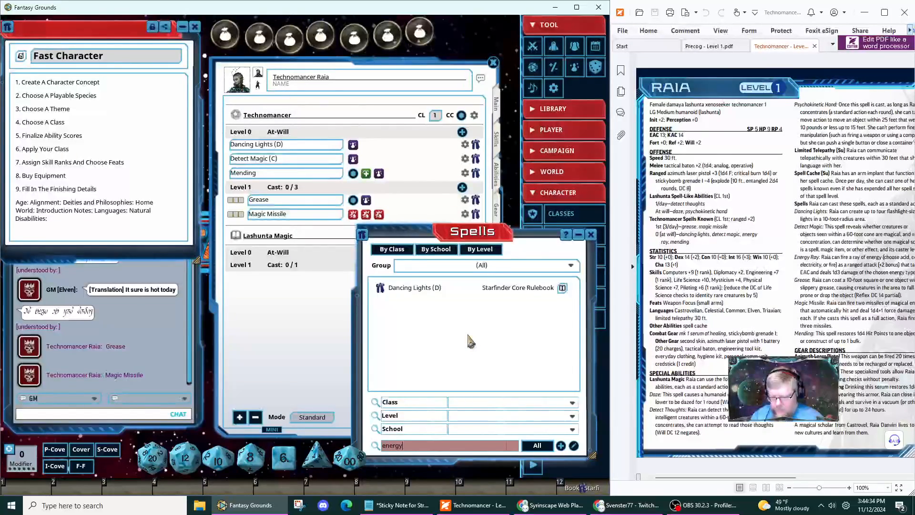
pyautogui.press('Return')
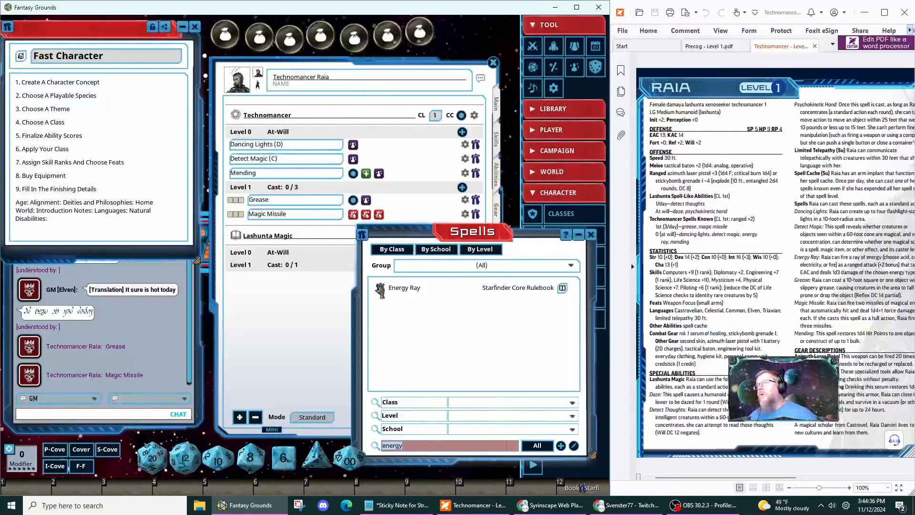
pyautogui.moveTo(379, 287); pyautogui.dragTo(299, 139)
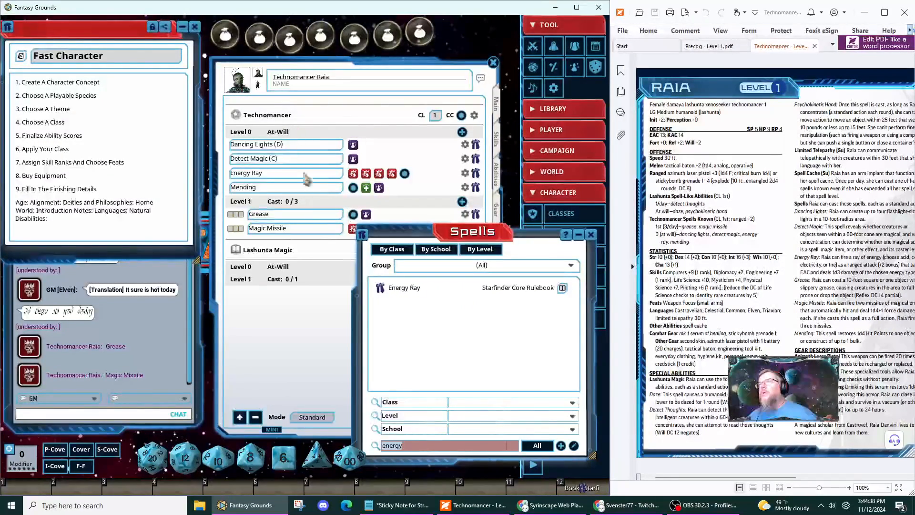
pyautogui.click(593, 236)
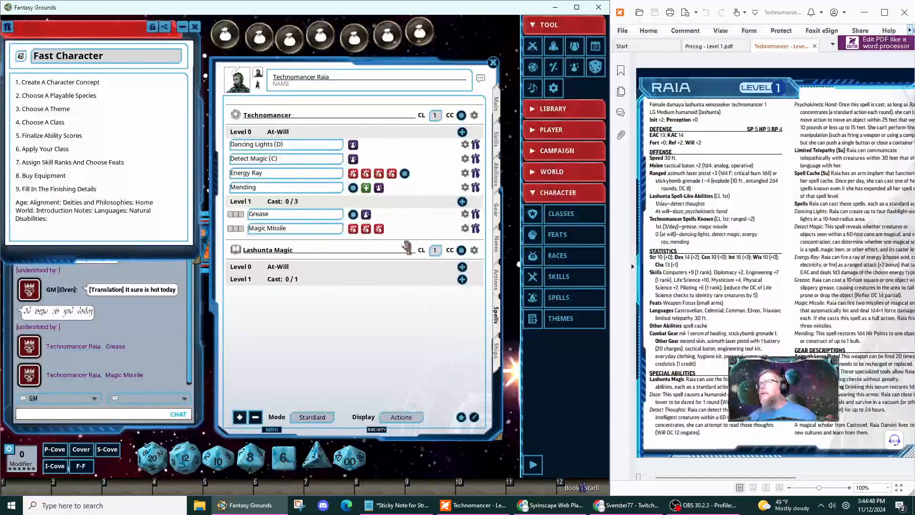
# Collapse and re-expand the Technomancer spell levels, and expand the level 0 and level 1 Lashunta Magic spells.
pyautogui.click(418, 204)
pyautogui.click(415, 133)
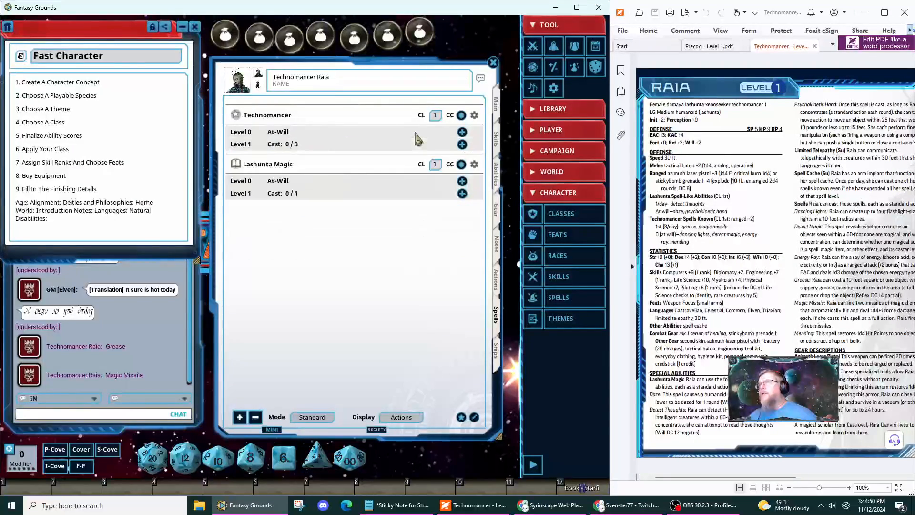
pyautogui.click(415, 133)
pyautogui.click(421, 202)
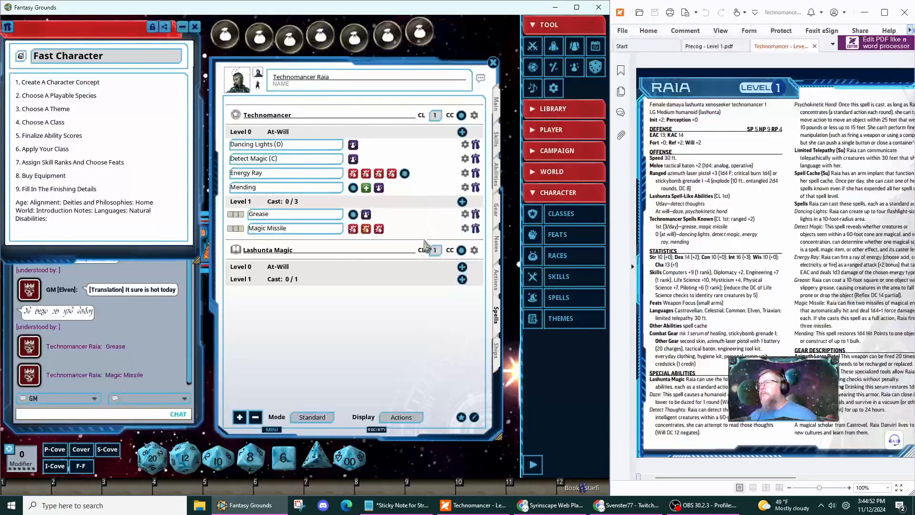
pyautogui.click(421, 267)
pyautogui.click(415, 309)
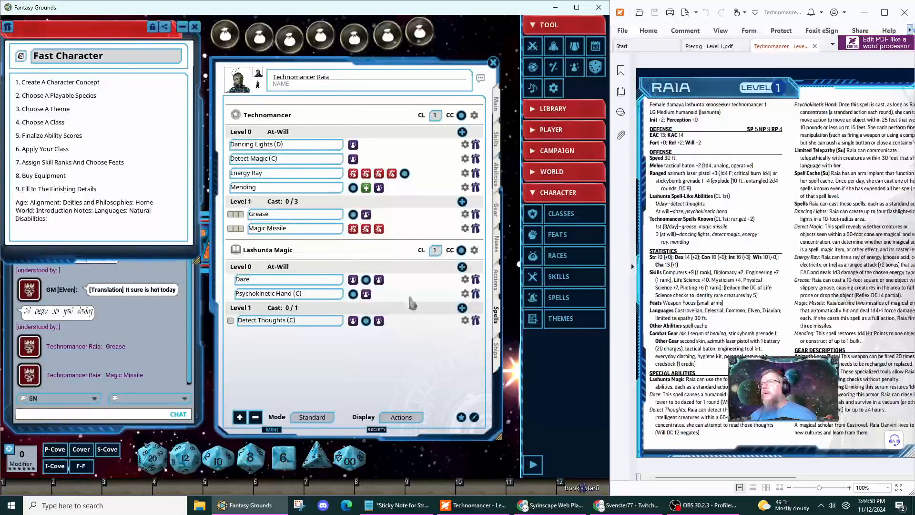
# Check the Technomancer spellcasting details, and compare Raia's main character statistics with the PDF.
pyautogui.click(475, 117)
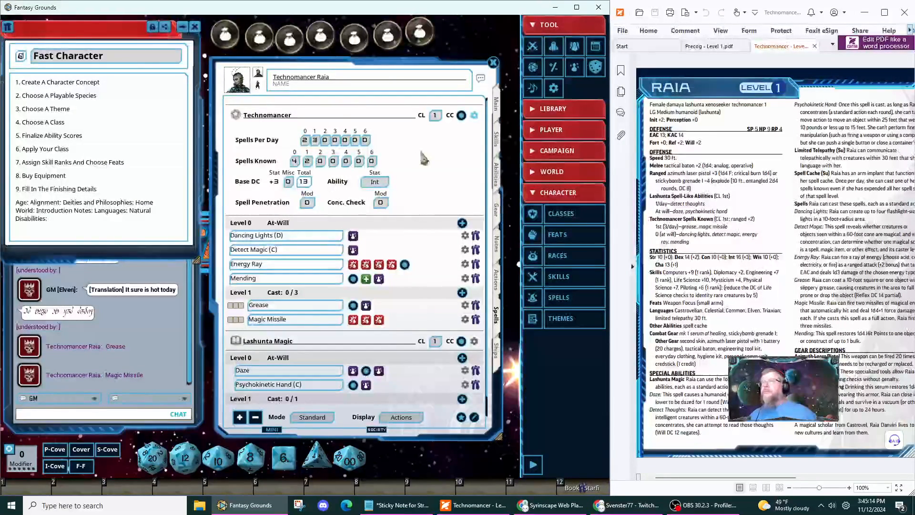
pyautogui.click(475, 115)
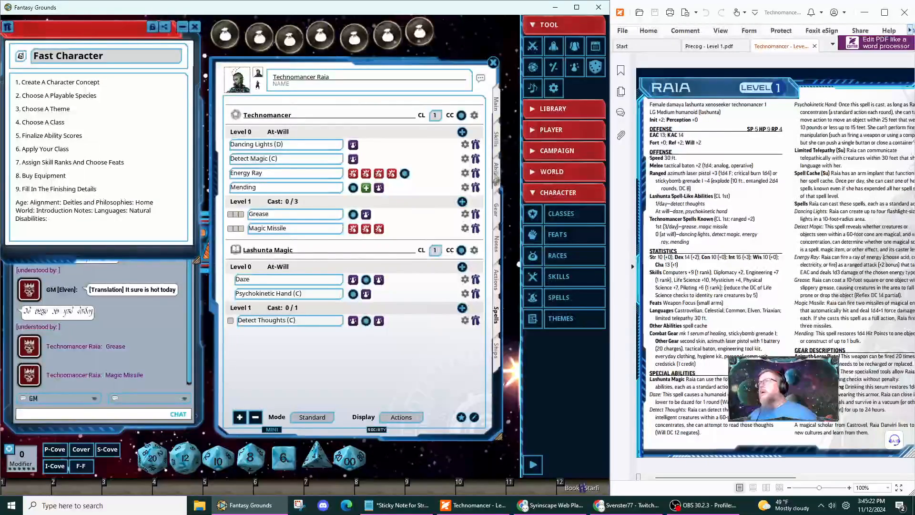
pyautogui.click(496, 102)
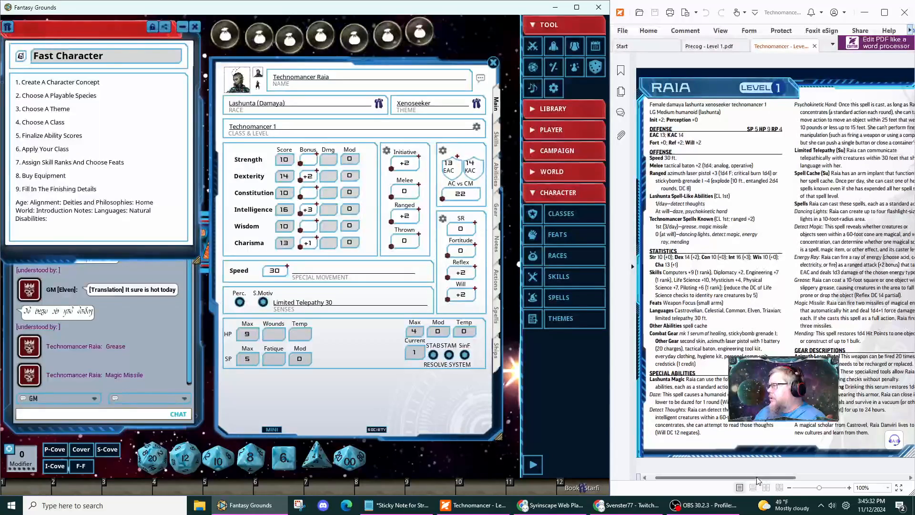
pyautogui.moveTo(756, 476)
pyautogui.mouseDown()
pyautogui.moveTo(826, 482)
pyautogui.moveTo(758, 487)
pyautogui.mouseUp()
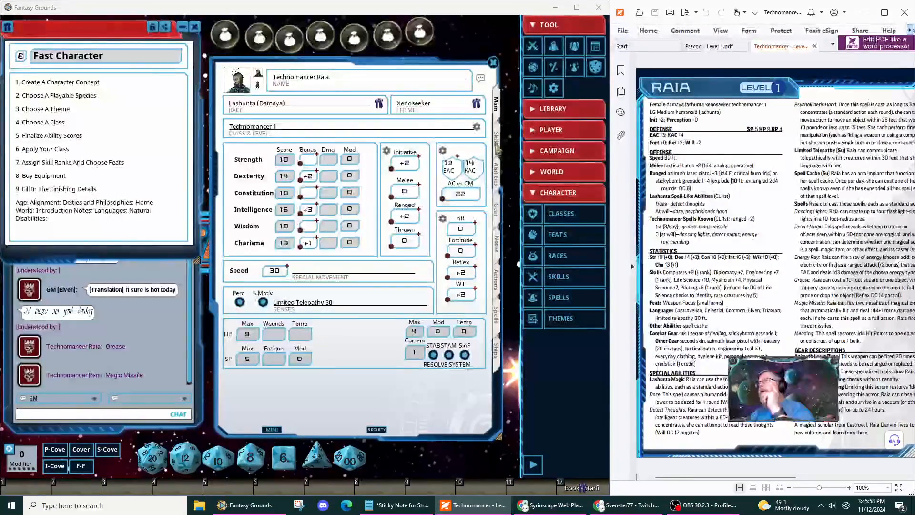
# Read the Student racial trait's description and show the bonus breakdown of Raia's Computers skill.
pyautogui.click(498, 183)
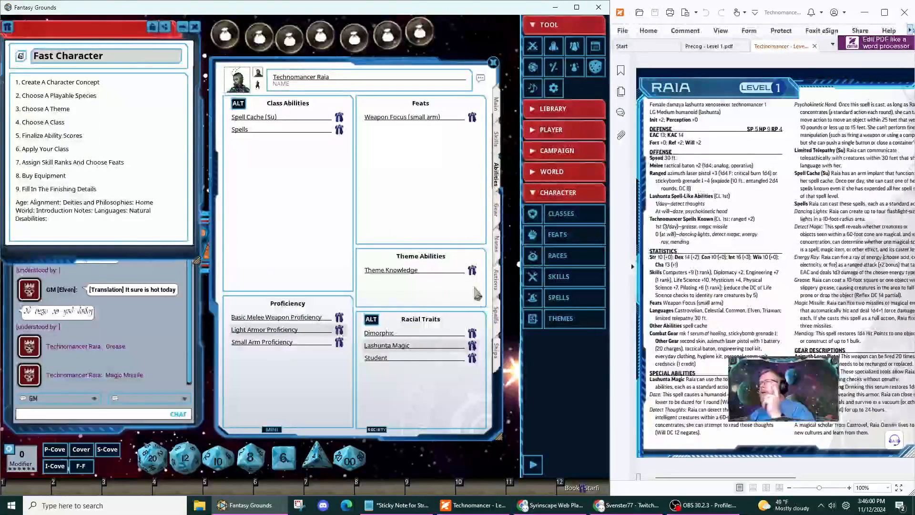
pyautogui.click(472, 361)
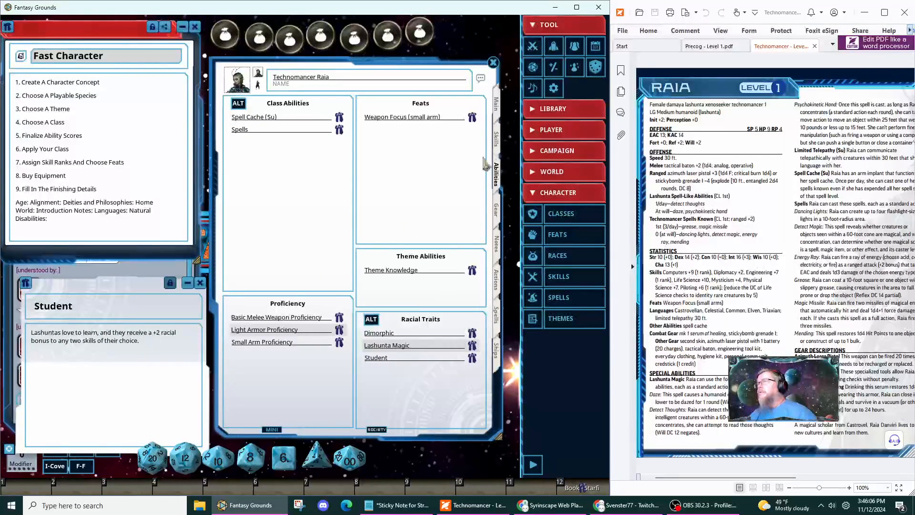
pyautogui.click(498, 140)
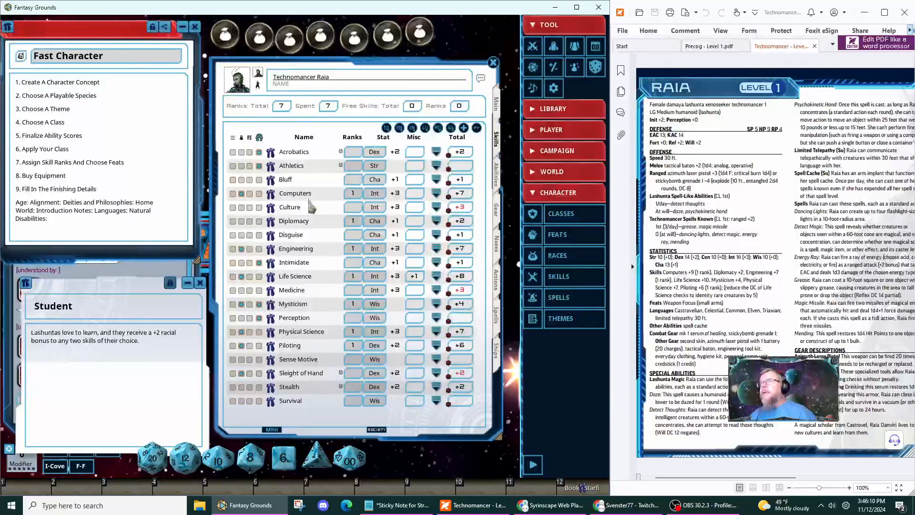
pyautogui.click(436, 193)
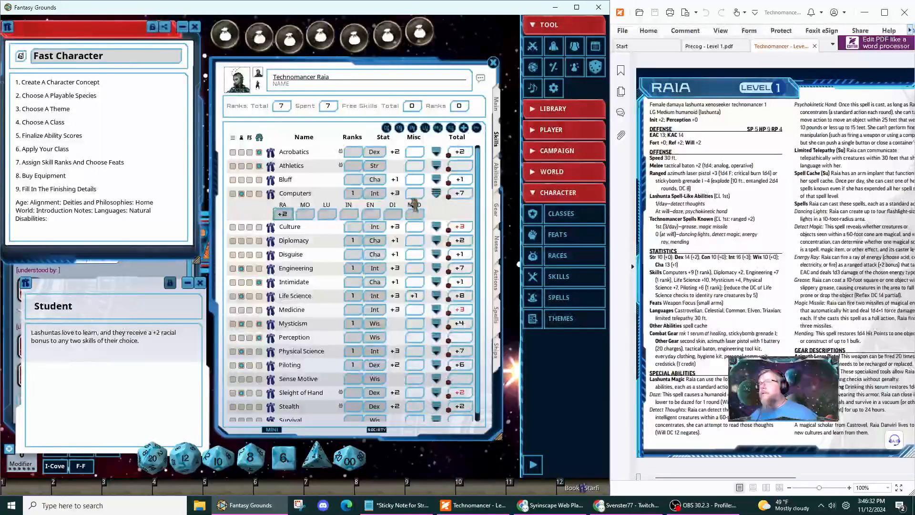
# Set a +2 racial bonus on Raia's Life Science skill, and collapse the Computers and Life Science bonus breakdowns.
pyautogui.click(435, 194)
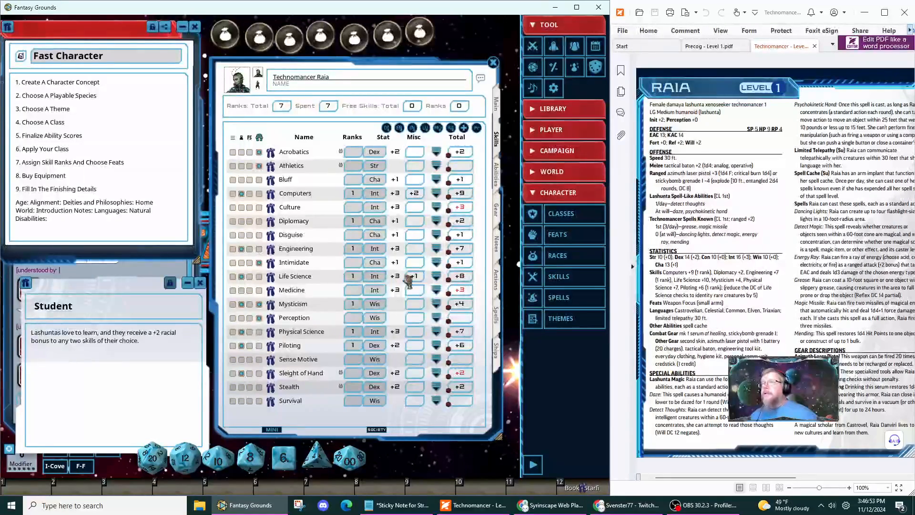
pyautogui.click(437, 277)
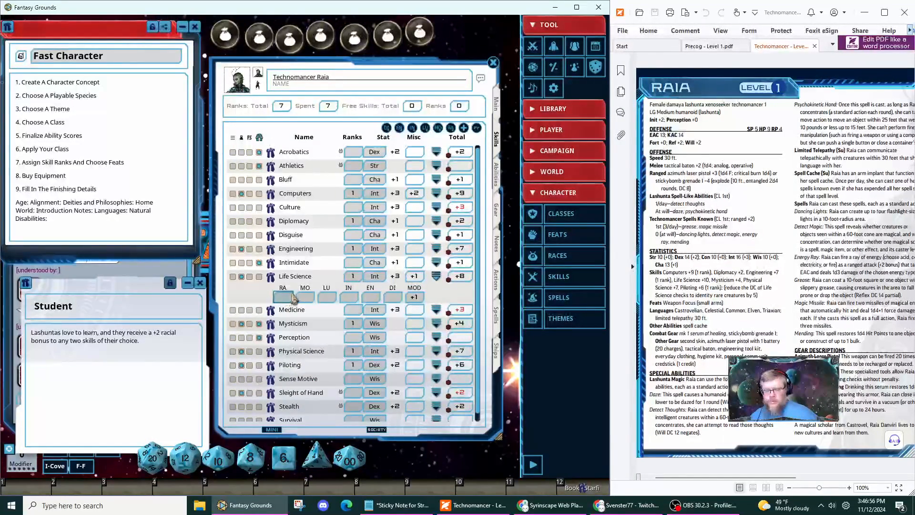
pyautogui.write('2')
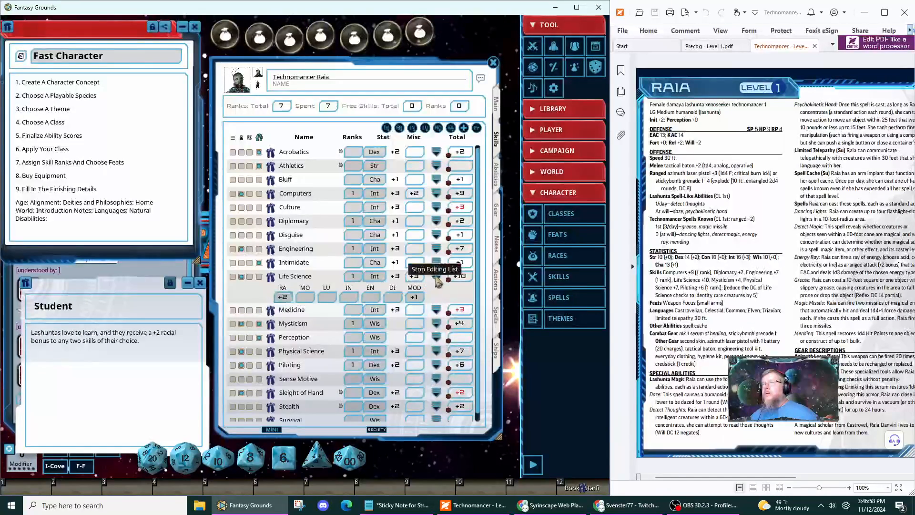
pyautogui.click(431, 281)
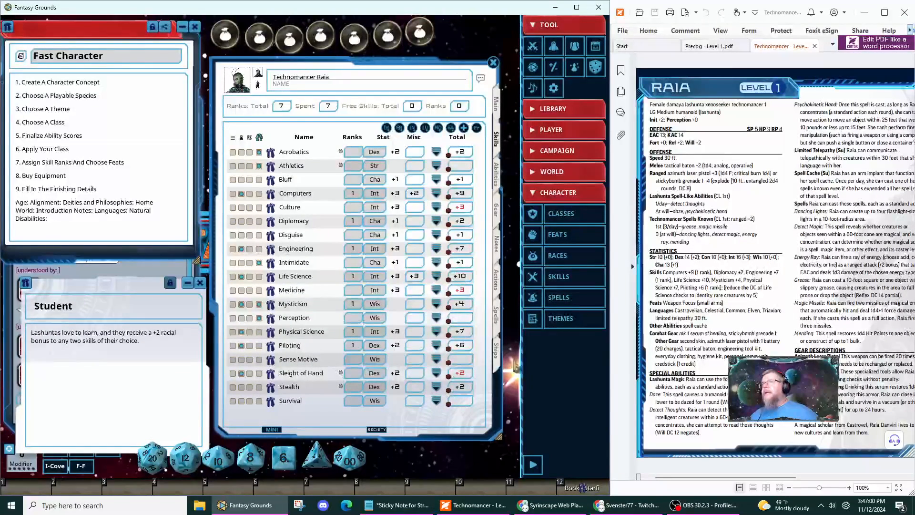
# Roll Raia's Life Science check, and close the Student trait description and her character sheet.
pyautogui.doubleClick(456, 276)
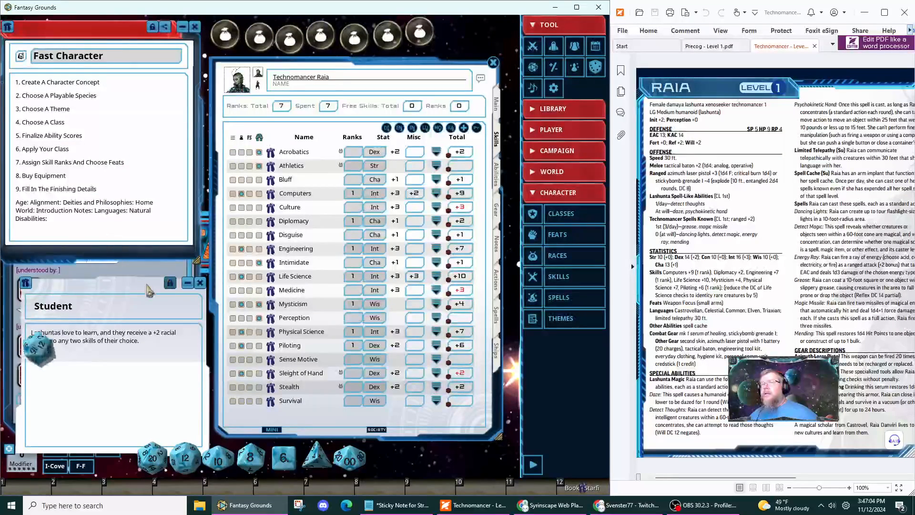
pyautogui.moveTo(151, 298); pyautogui.dragTo(130, 137)
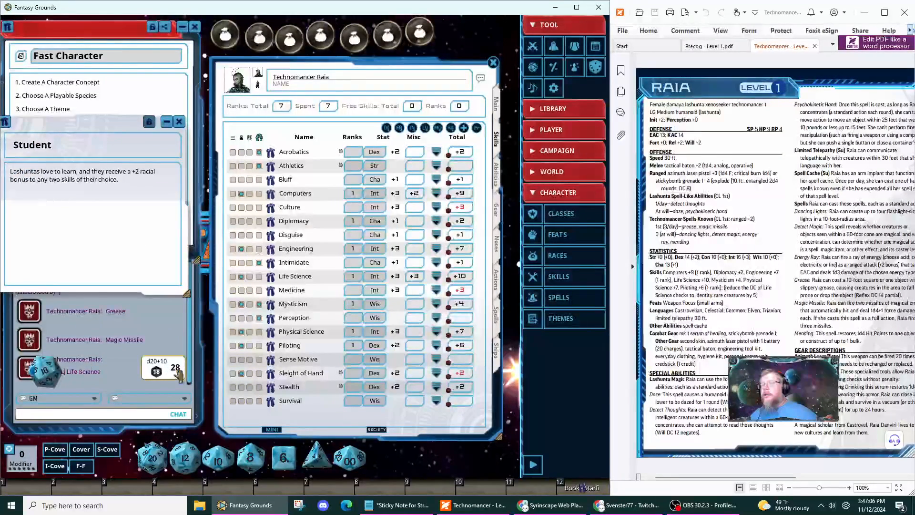
pyautogui.click(180, 125)
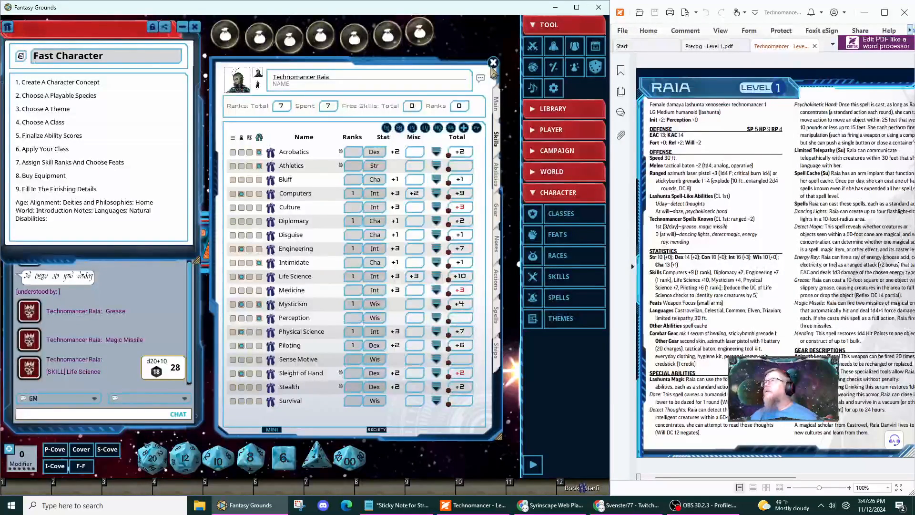
pyautogui.click(497, 106)
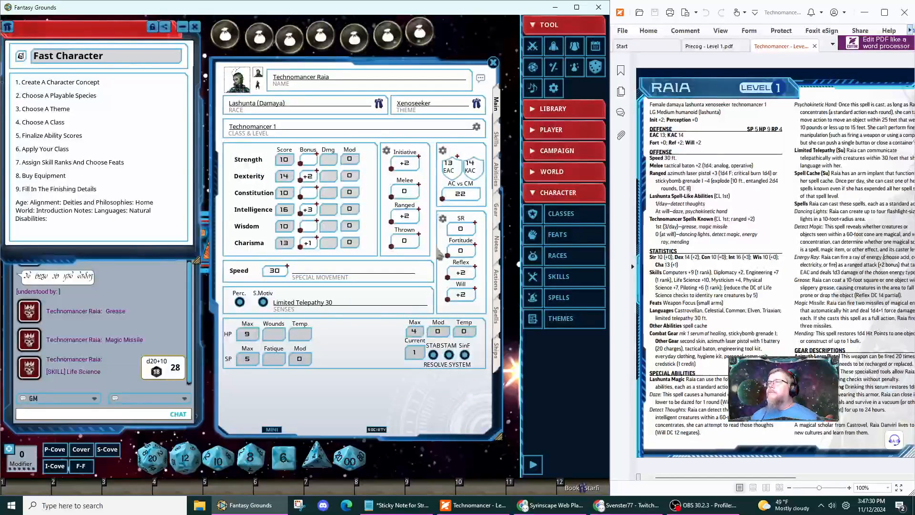
pyautogui.click(493, 63)
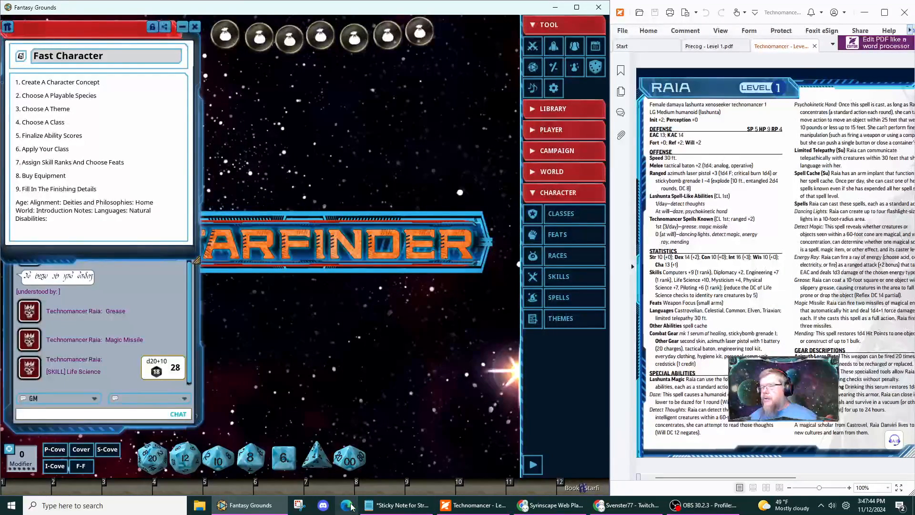
# Open the level 1 Vanguard PDF for Velloro, and open the list of player characters in Fantasy Grounds.
pyautogui.click(195, 510)
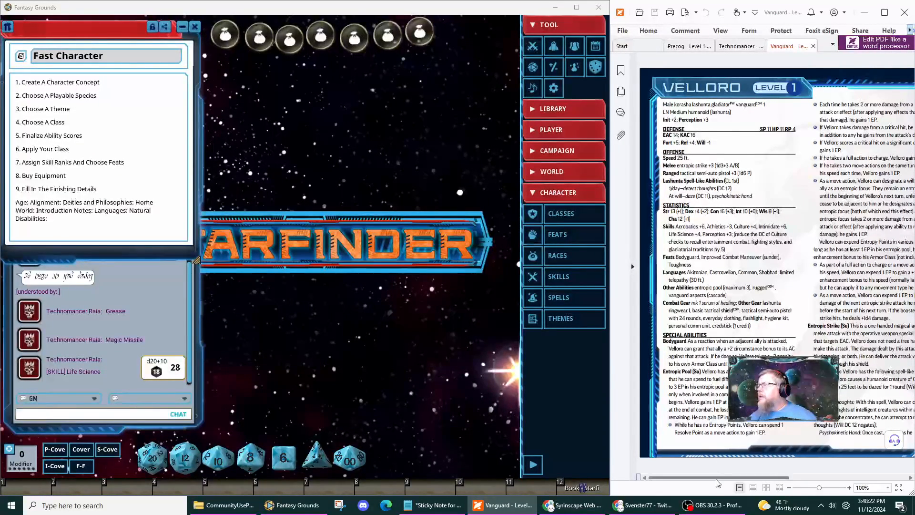
pyautogui.moveTo(716, 480)
pyautogui.mouseDown()
pyautogui.moveTo(868, 475)
pyautogui.moveTo(655, 461)
pyautogui.moveTo(728, 459)
pyautogui.moveTo(722, 463)
pyautogui.mouseUp()
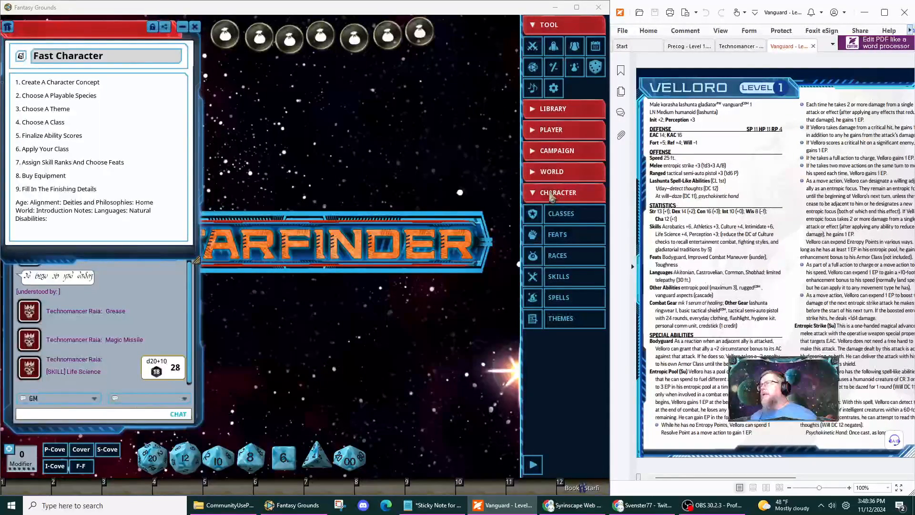
pyautogui.click(552, 133)
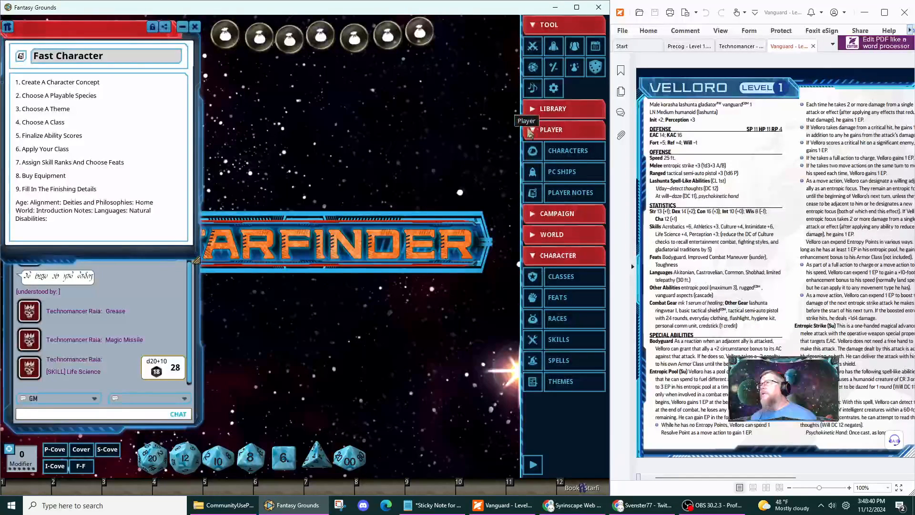
pyautogui.click(567, 150)
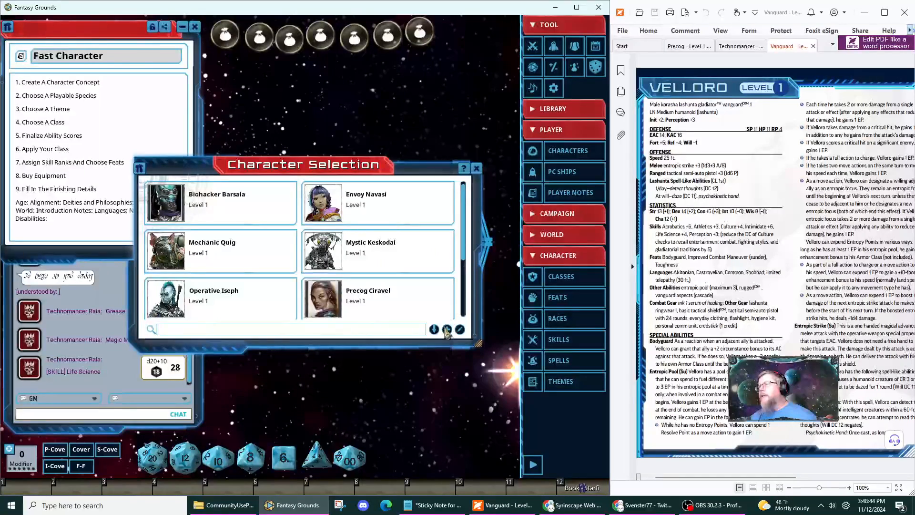
pyautogui.scroll(-3, 423, 266)
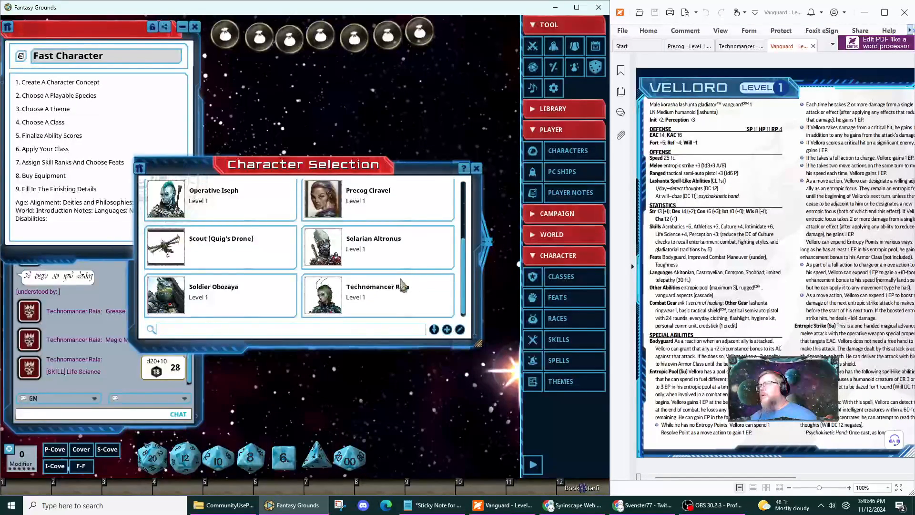
pyautogui.rightClick(418, 301)
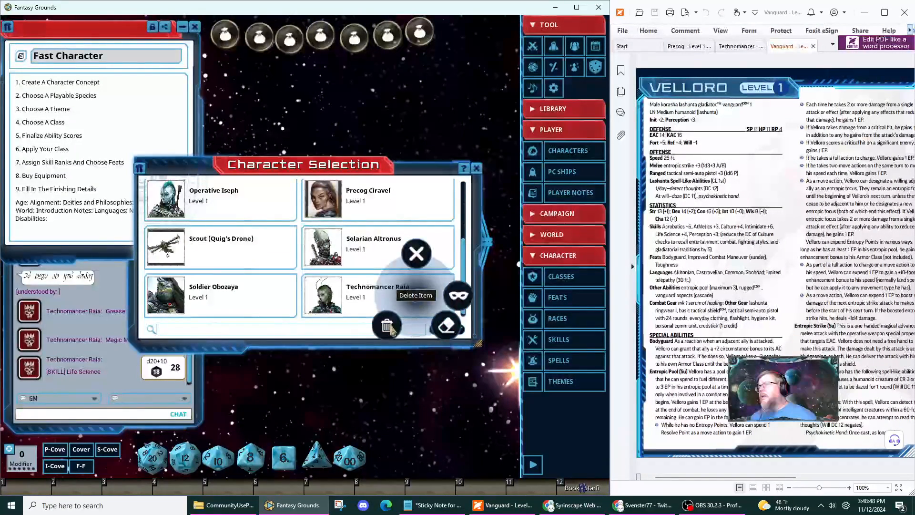
pyautogui.click(459, 222)
pyautogui.rightClick(460, 228)
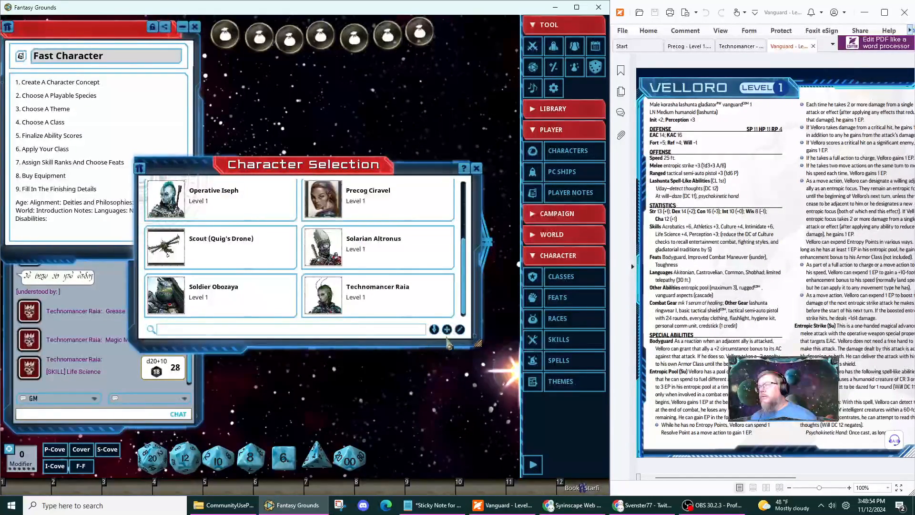
pyautogui.scroll(2, 457, 284)
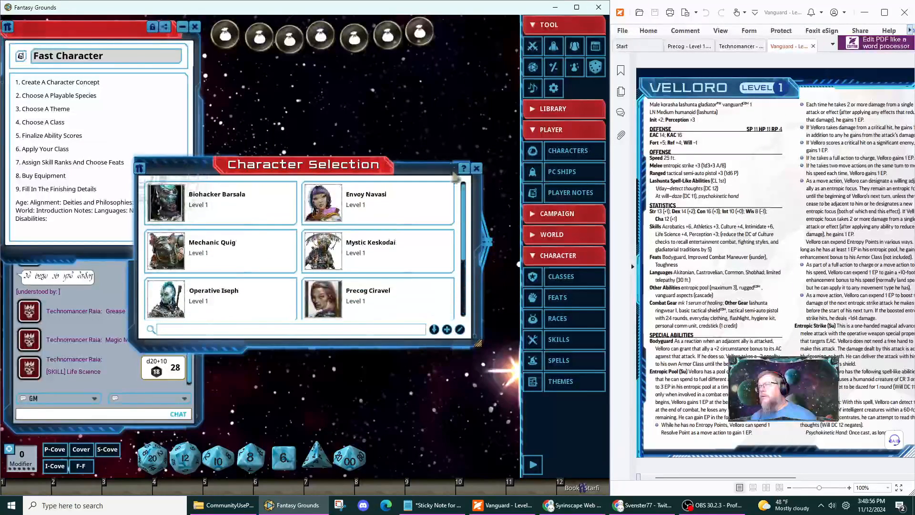
pyautogui.scroll(-2, 455, 282)
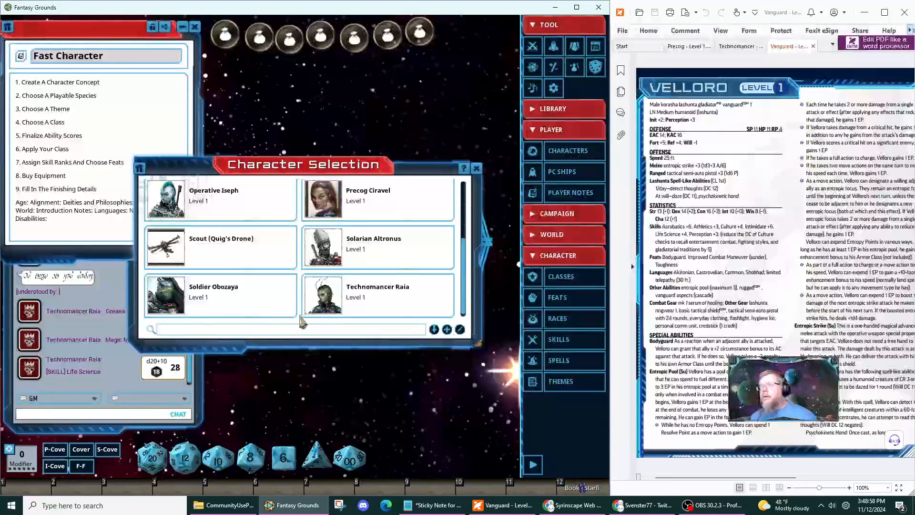
pyautogui.rightClick(298, 271)
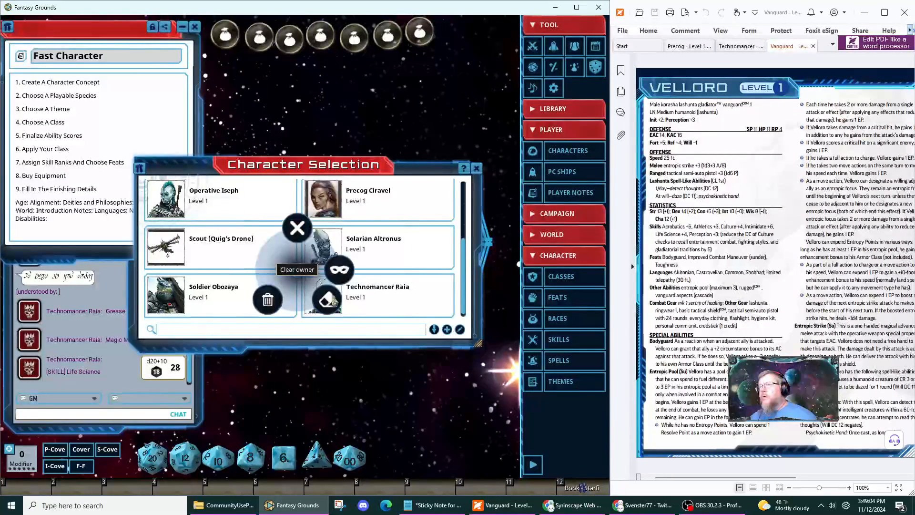
pyautogui.click(460, 226)
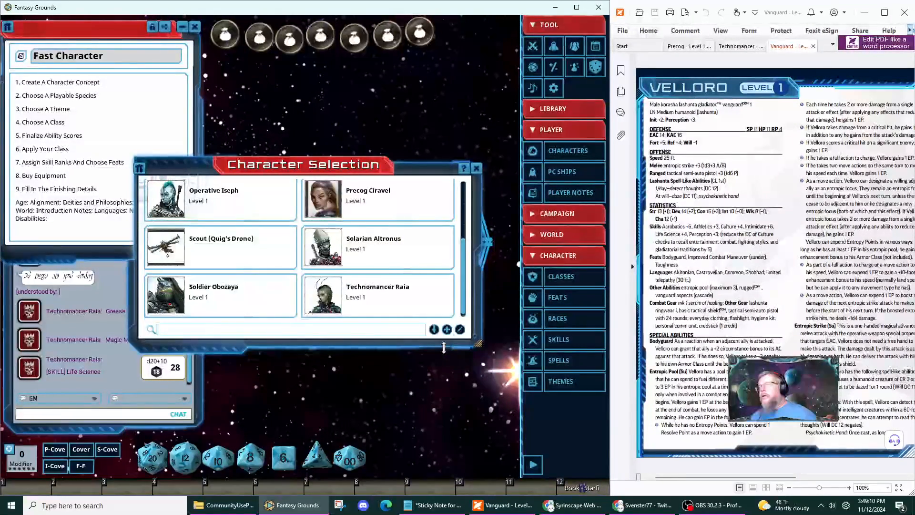
pyautogui.moveTo(444, 346); pyautogui.dragTo(444, 471)
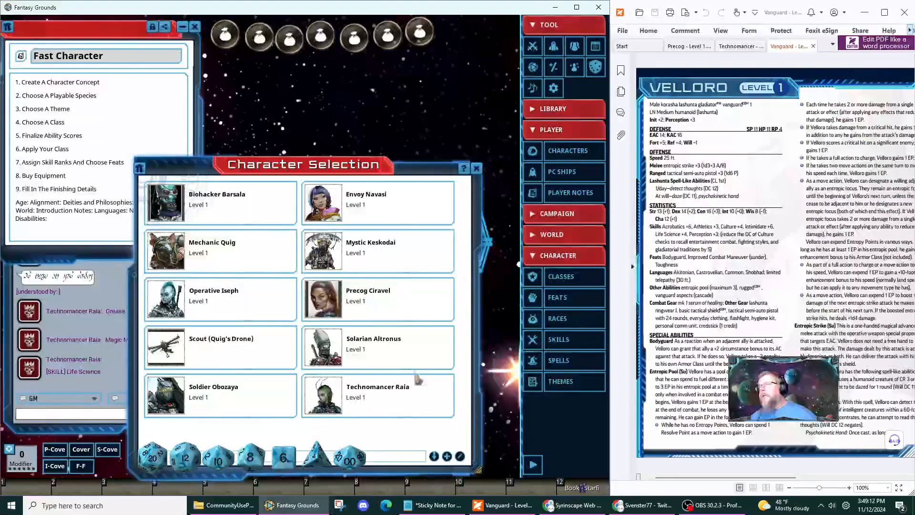
pyautogui.moveTo(400, 179); pyautogui.dragTo(392, 77)
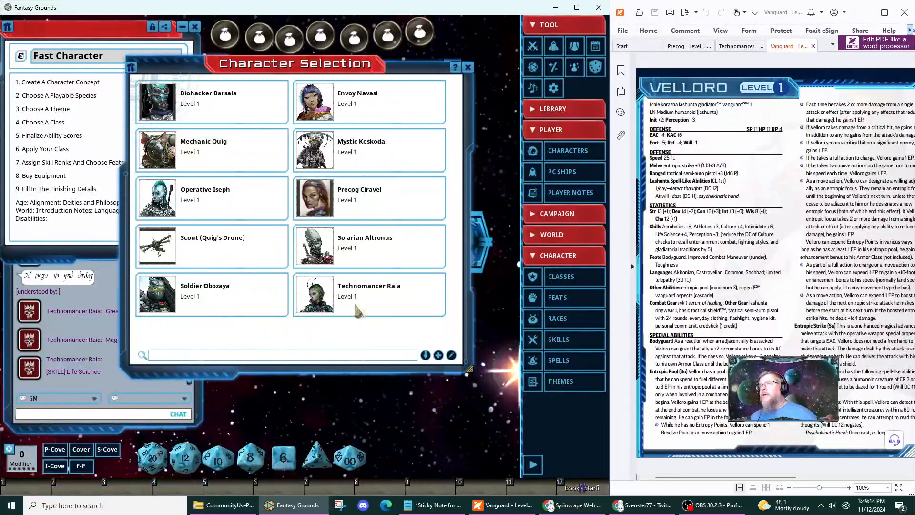
pyautogui.rightClick(345, 334)
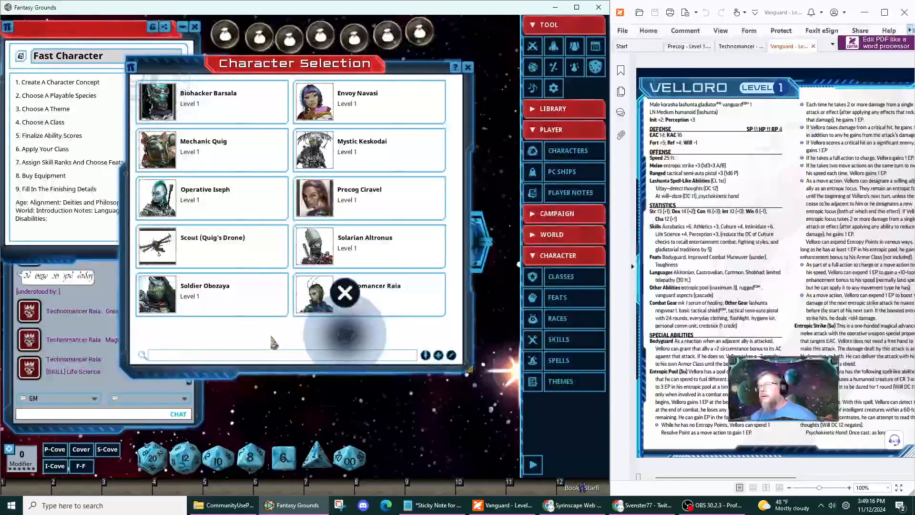
pyautogui.click(254, 341)
pyautogui.rightClick(255, 342)
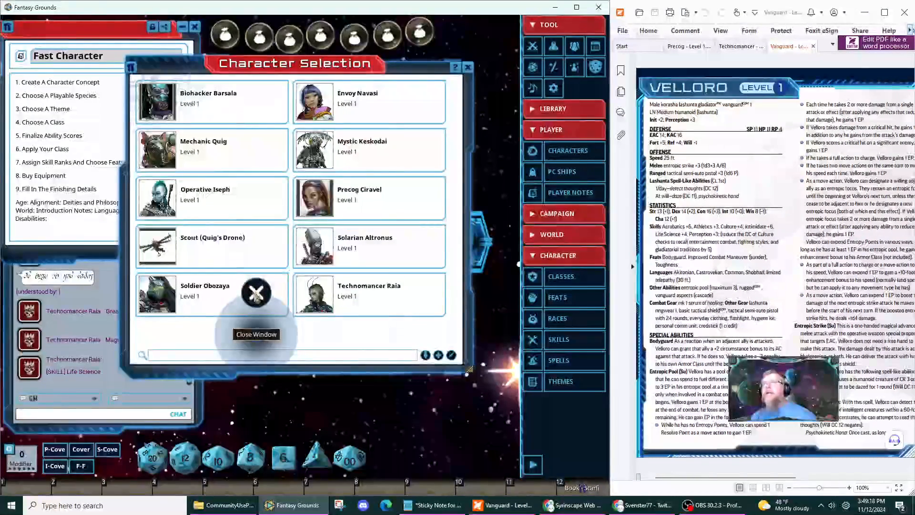
pyautogui.click(326, 341)
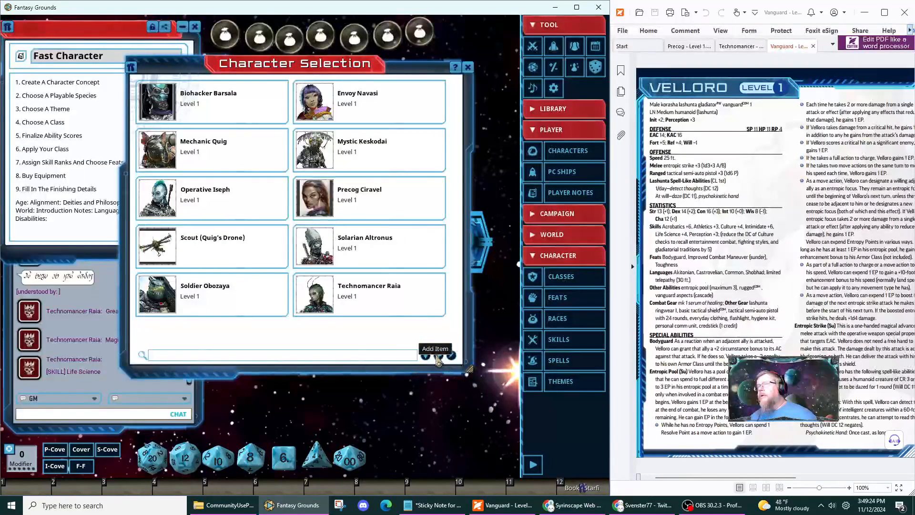
# Add a new blank character and close the character list, keeping the new sheet clear of the notes.
pyautogui.click(438, 352)
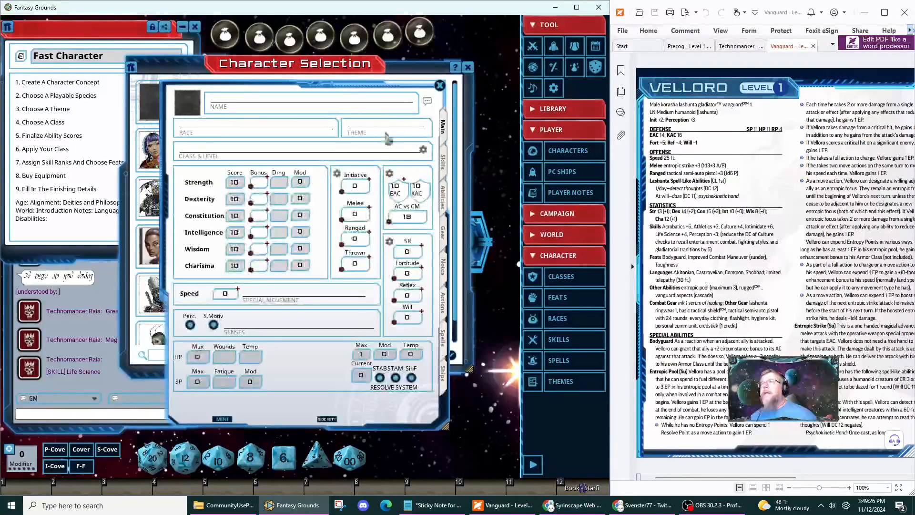
pyautogui.click(474, 74)
pyautogui.moveTo(344, 85); pyautogui.dragTo(388, 70)
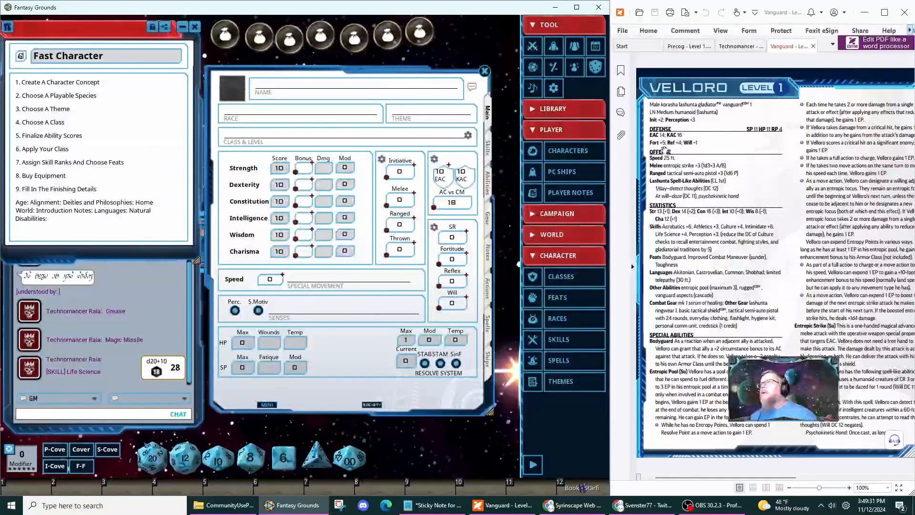
# Open the new character's portrait and token settings, and open the asset library.
pyautogui.click(229, 91)
pyautogui.moveTo(298, 129); pyautogui.dragTo(125, 149)
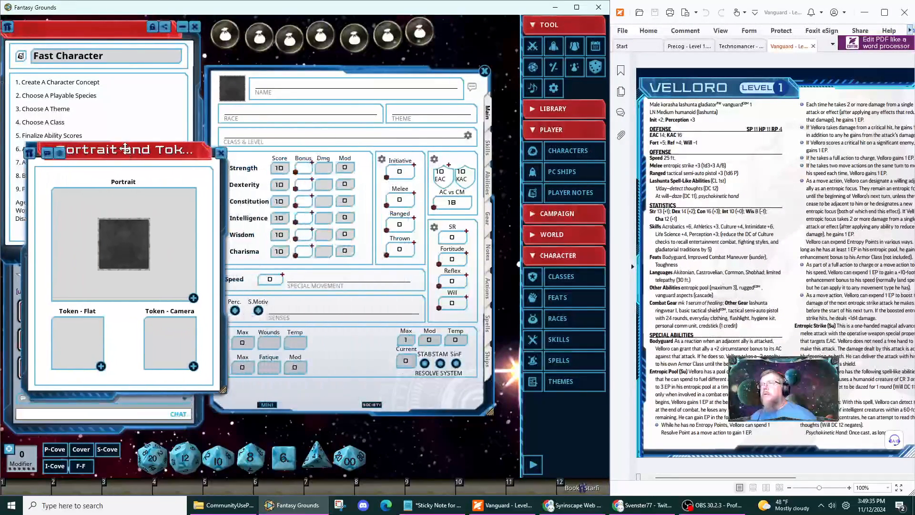
pyautogui.click(548, 134)
pyautogui.click(550, 110)
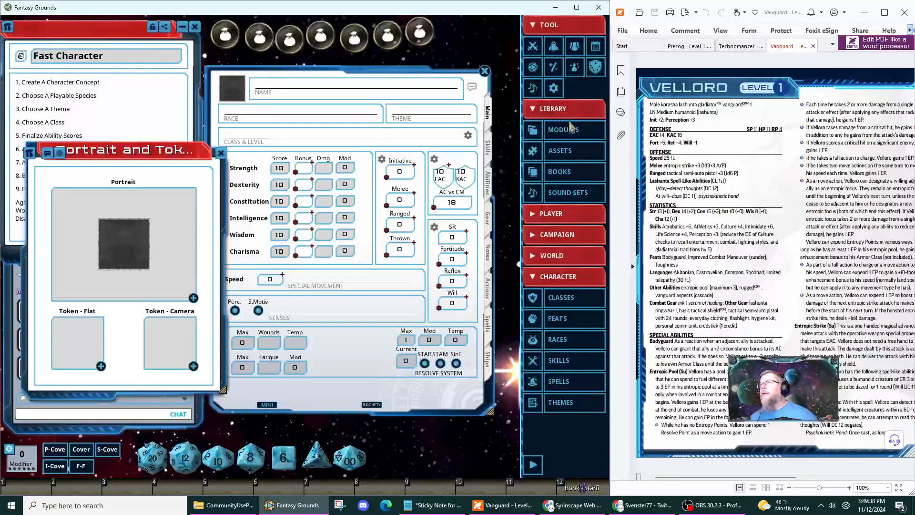
pyautogui.click(557, 151)
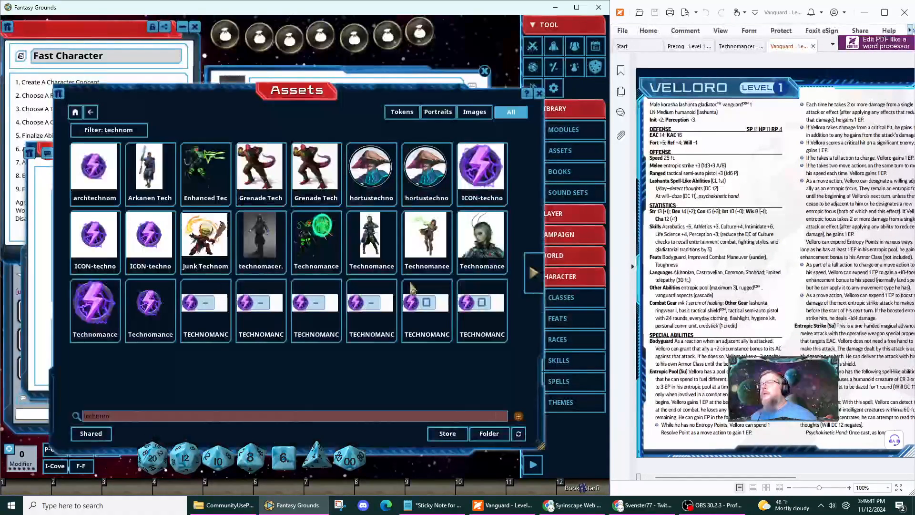
# Search all assets for "vanguard" to find artwork for the new character.
pyautogui.click(290, 418)
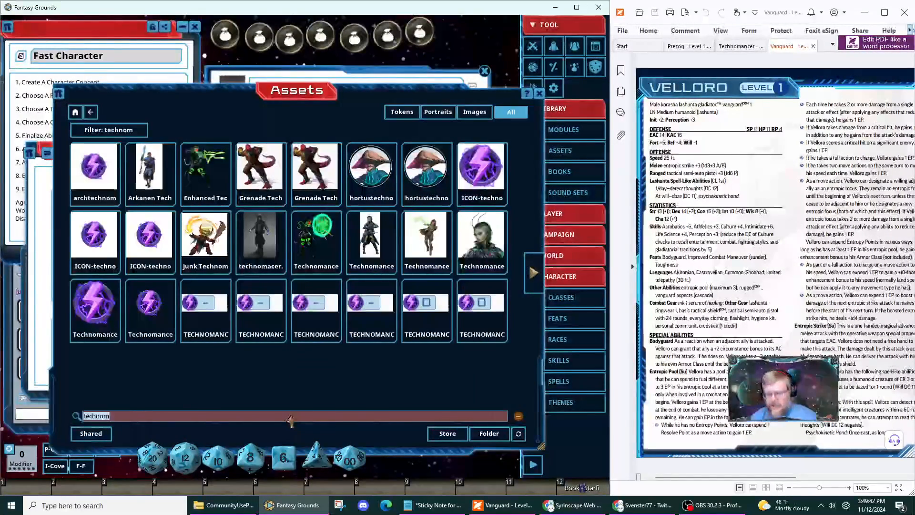
pyautogui.write('vang')
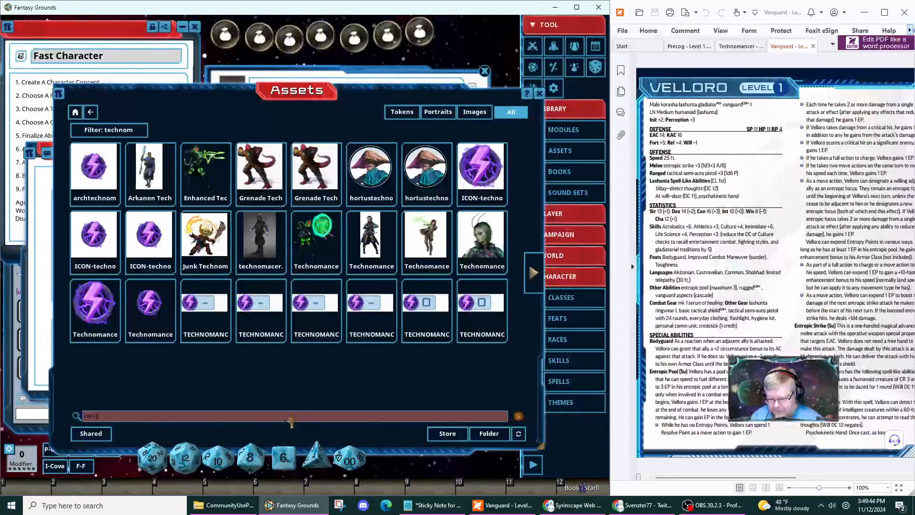
pyautogui.write('uard')
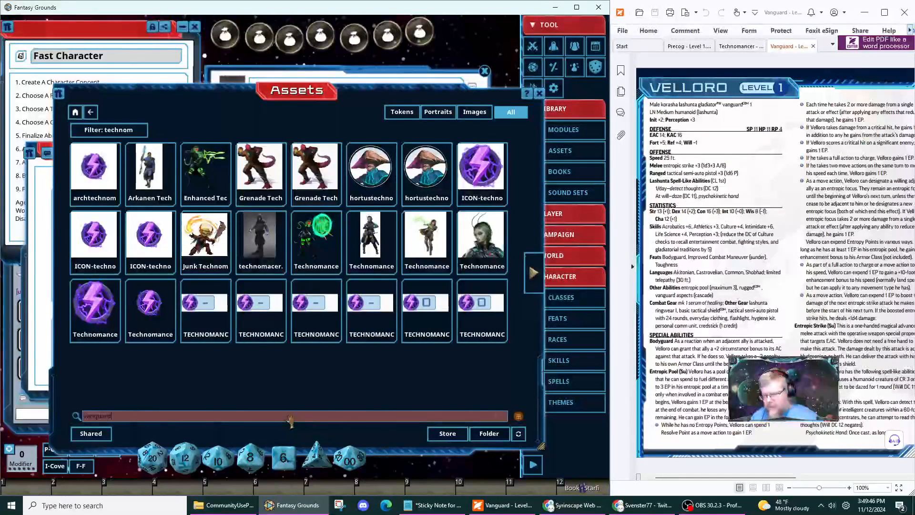
pyautogui.press('Return')
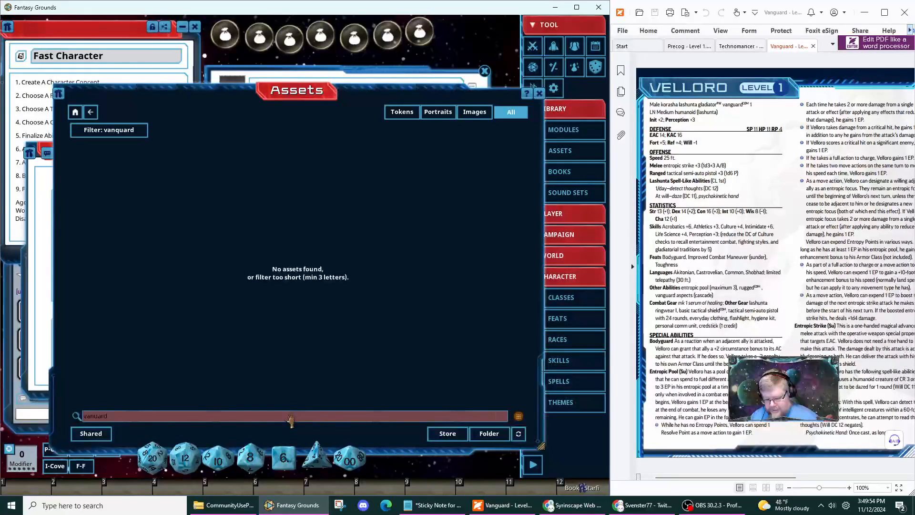
pyautogui.press('Return')
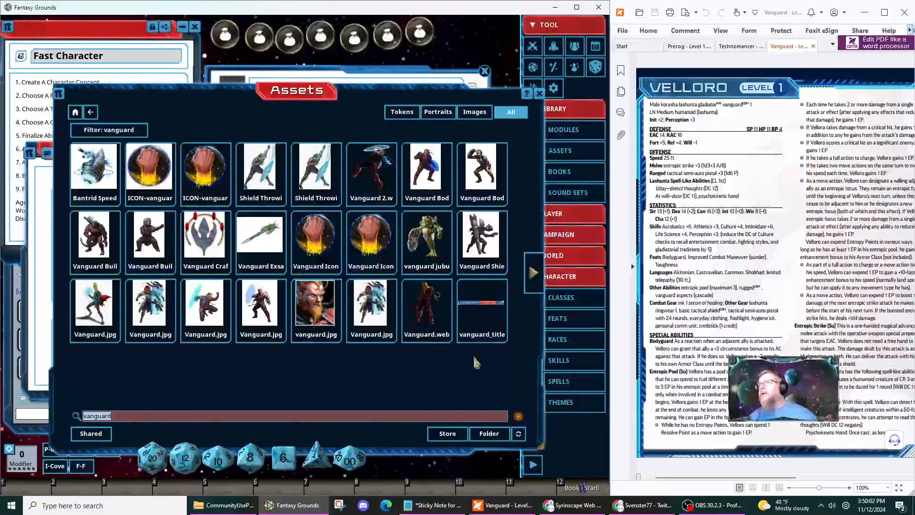
# Preview the Vanguard 2 and Vanguard.web images and check the second page of the vanguard search results.
pyautogui.click(371, 167)
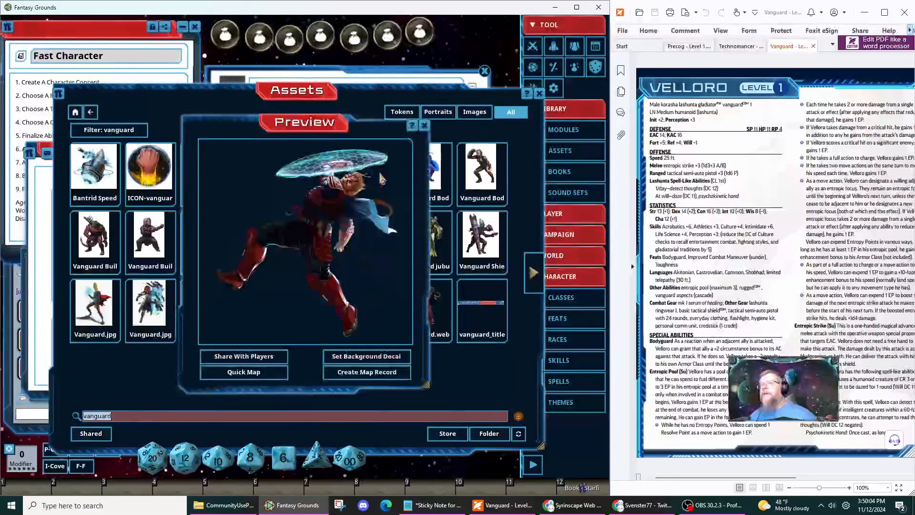
pyautogui.click(424, 125)
pyautogui.click(426, 300)
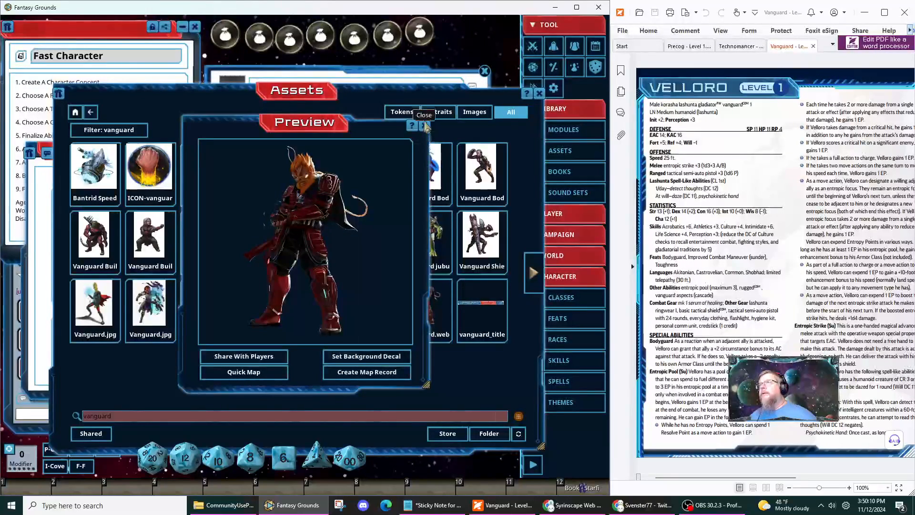
pyautogui.click(425, 125)
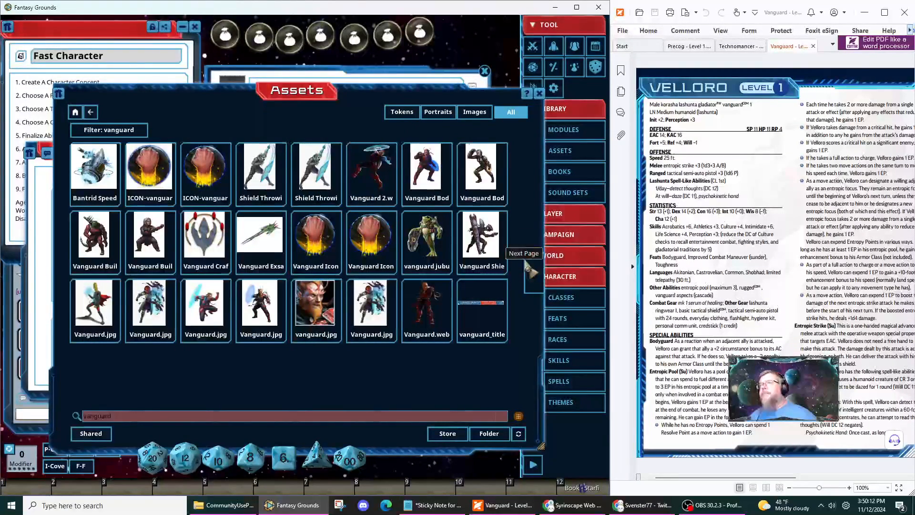
pyautogui.click(531, 274)
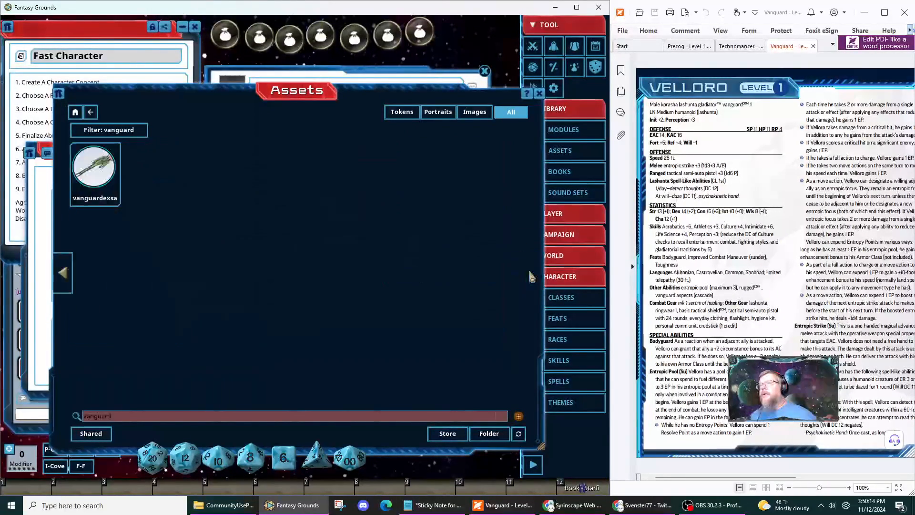
pyautogui.click(62, 273)
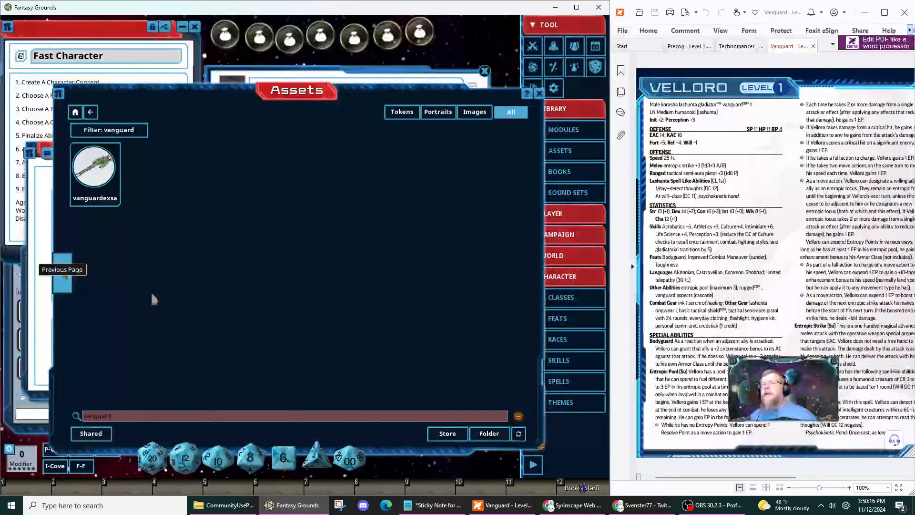
# Preview two Vanguard.jpg images and the first Vanguard Bodyguard image, comparing the artwork with Velloro's illustration in the PDF.
pyautogui.click(205, 305)
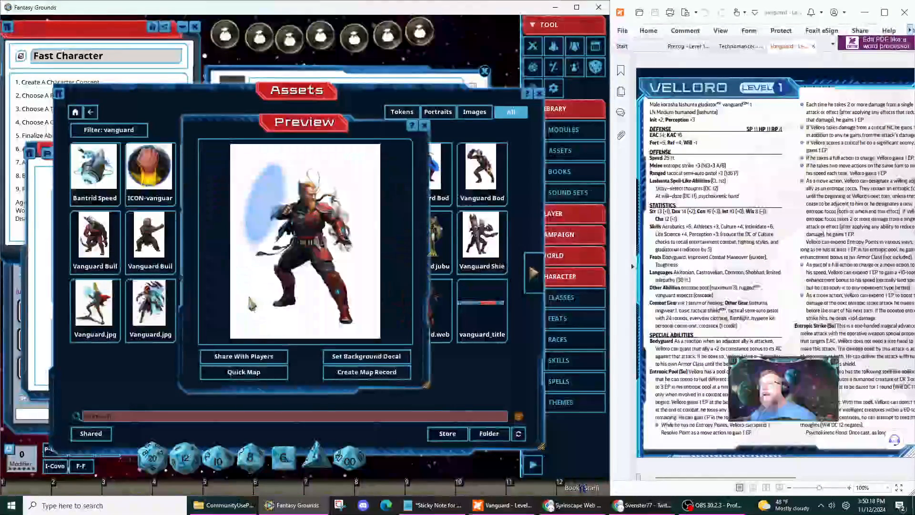
pyautogui.click(424, 125)
pyautogui.click(371, 305)
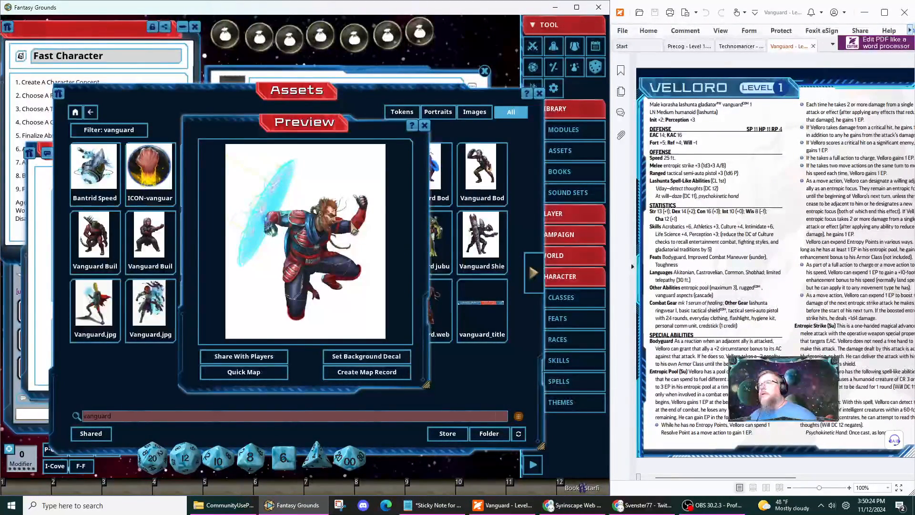
pyautogui.click(423, 125)
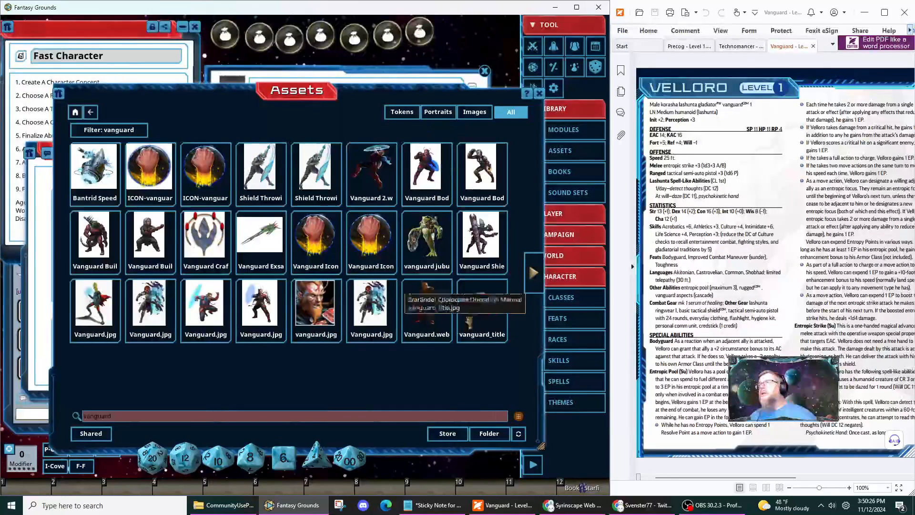
pyautogui.click(426, 169)
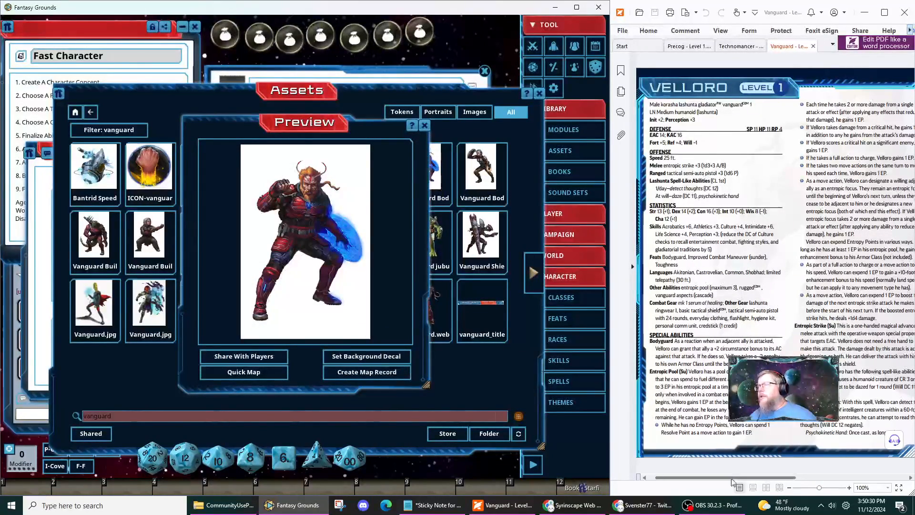
pyautogui.moveTo(734, 477); pyautogui.dragTo(905, 470)
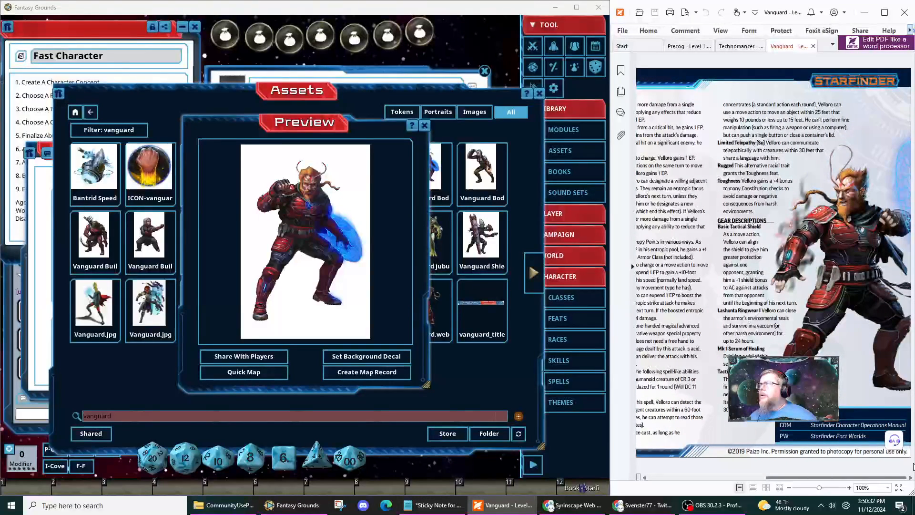
pyautogui.click(424, 126)
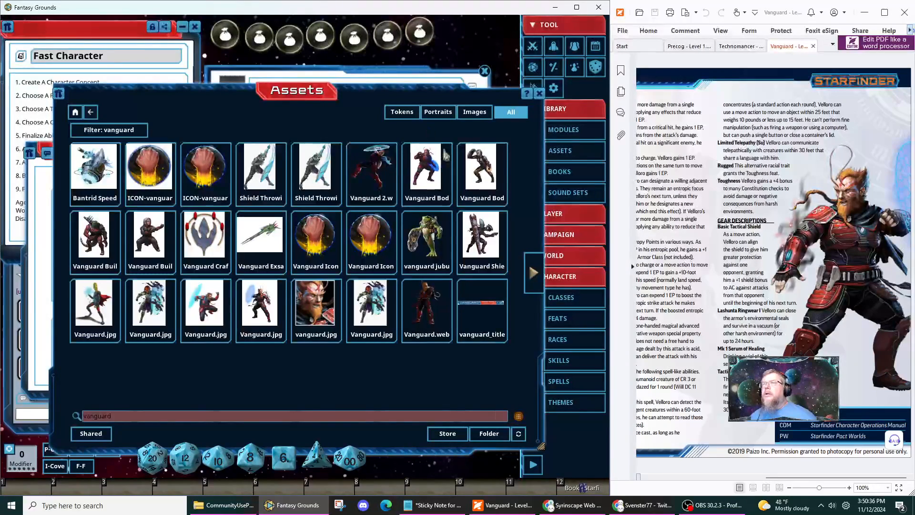
# Examine the remaining vanguard artwork, including the Shield Throwing, jubu, Shield Master and energy-shield Vanguard.jpg images, for a match with Velloro.
pyautogui.click(535, 274)
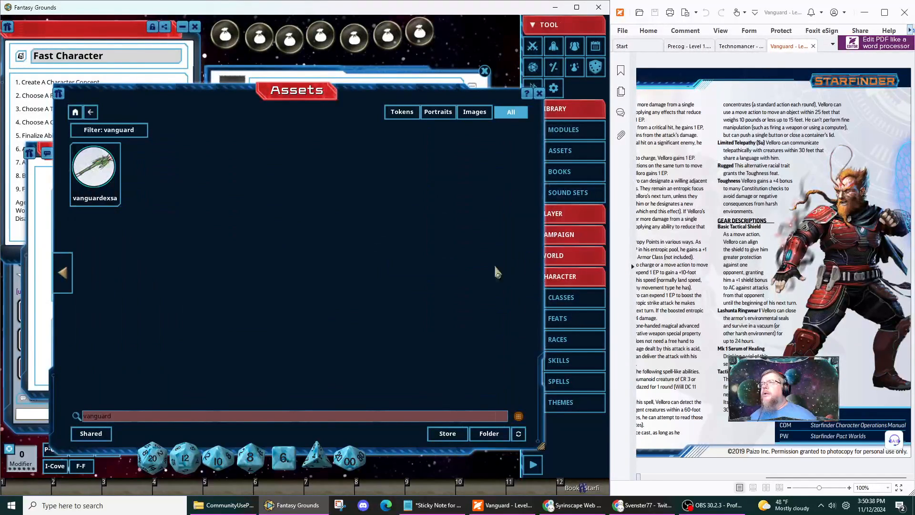
pyautogui.click(78, 273)
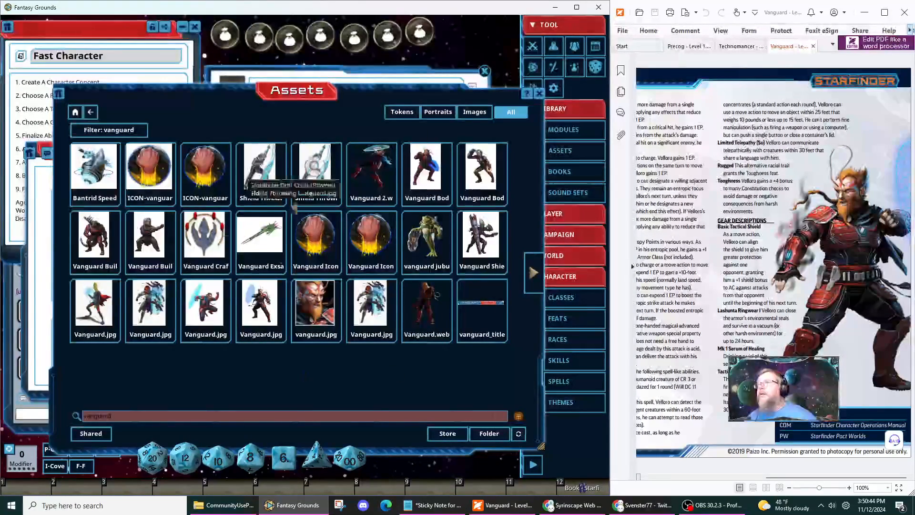
pyautogui.click(275, 167)
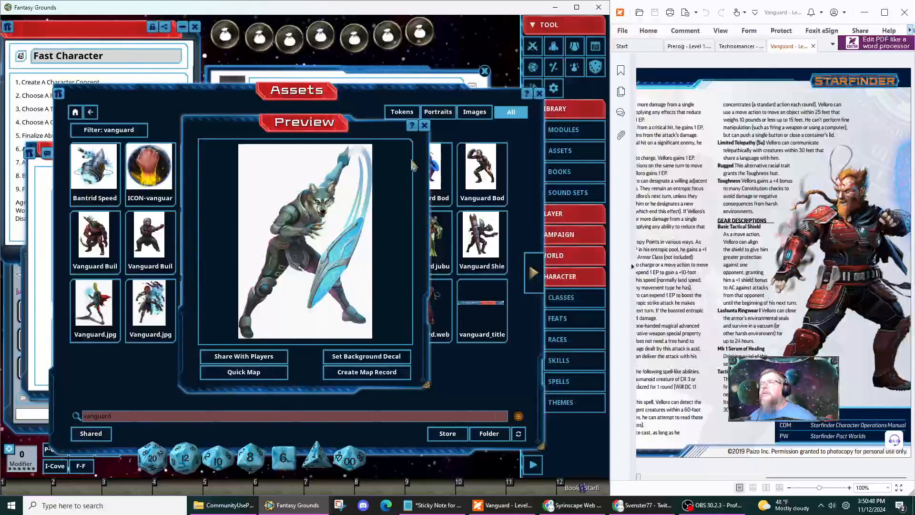
pyautogui.click(425, 126)
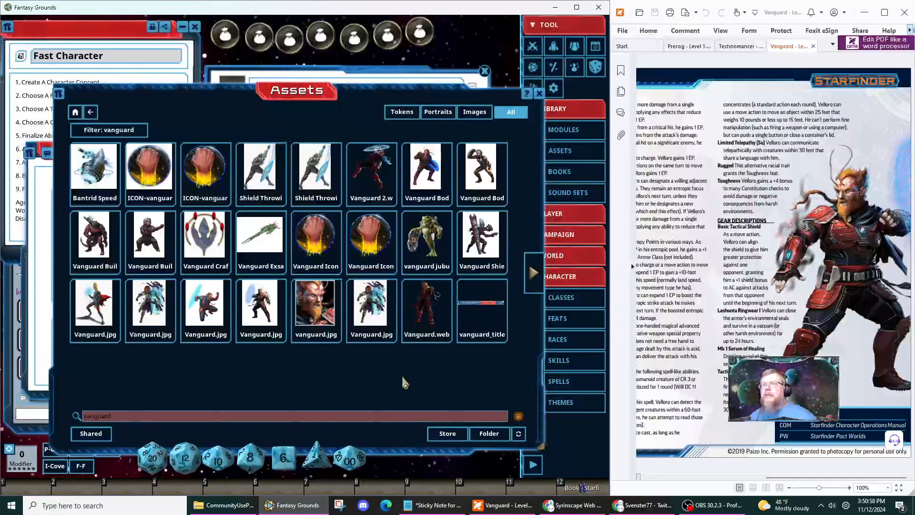
pyautogui.click(431, 243)
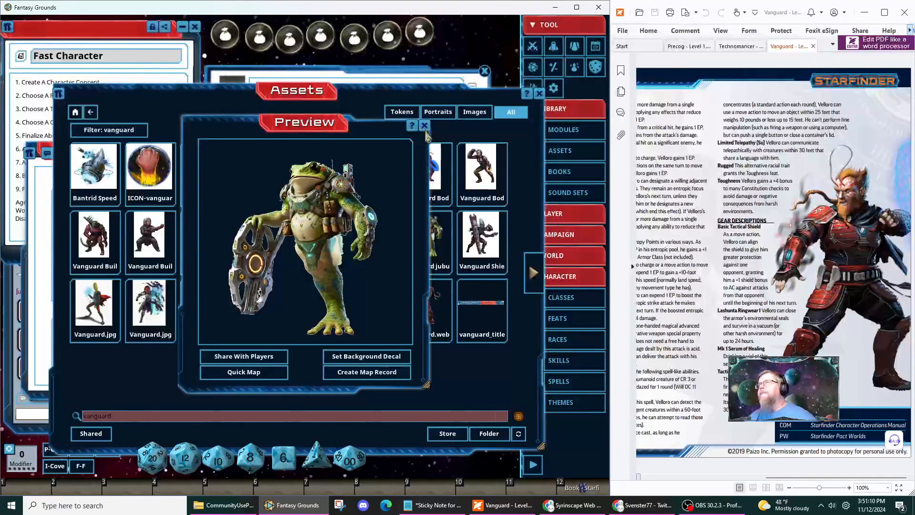
pyautogui.click(424, 126)
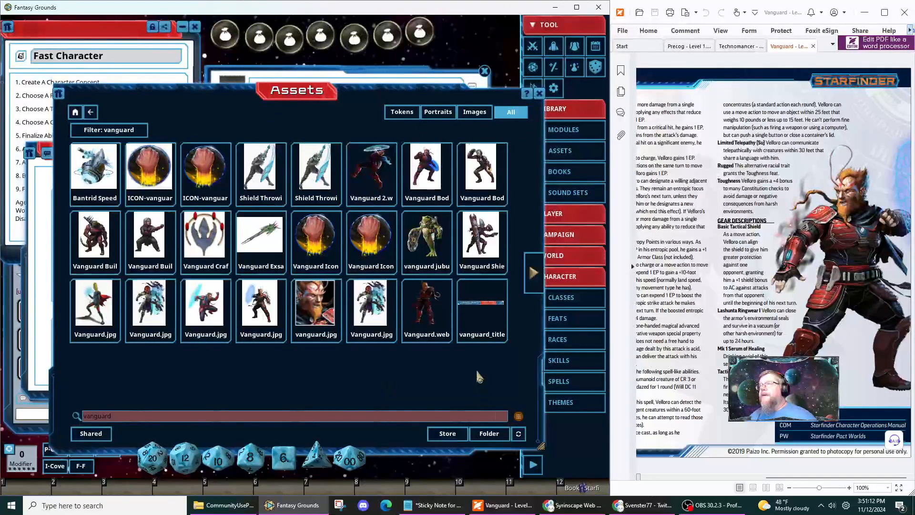
pyautogui.click(480, 236)
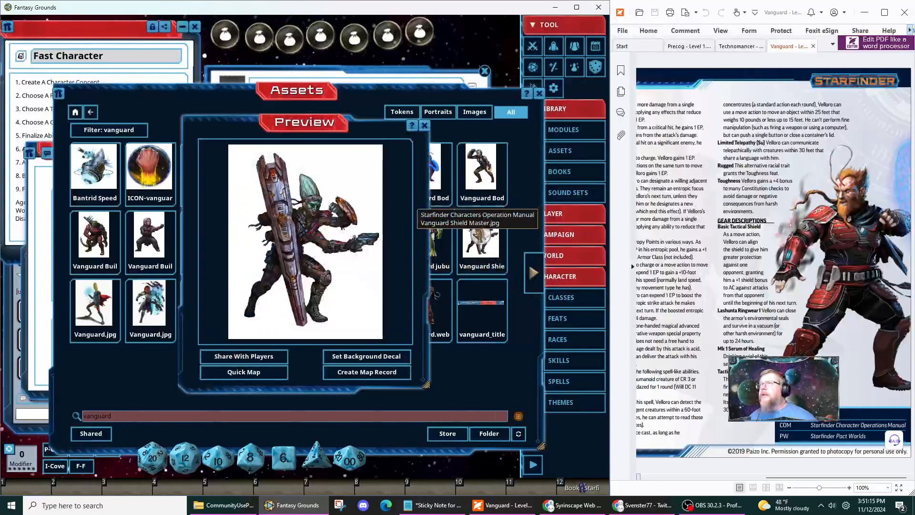
pyautogui.click(423, 126)
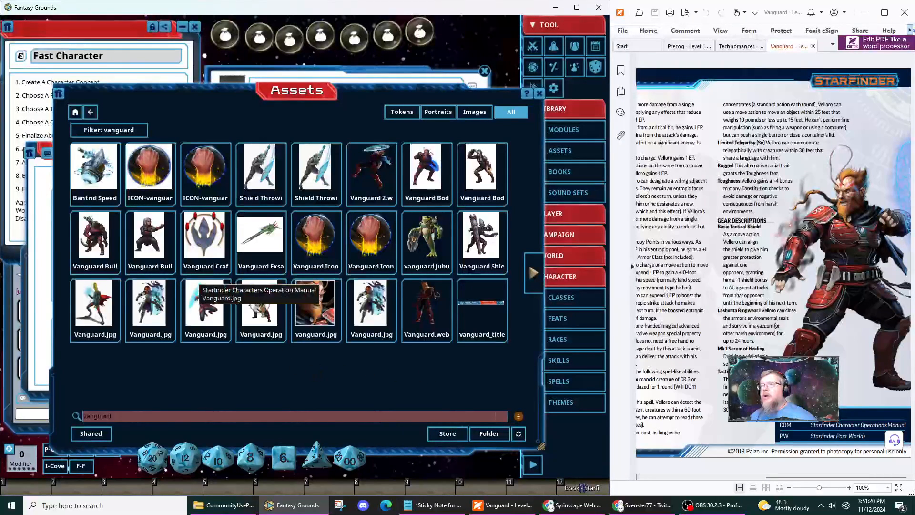
pyautogui.click(205, 305)
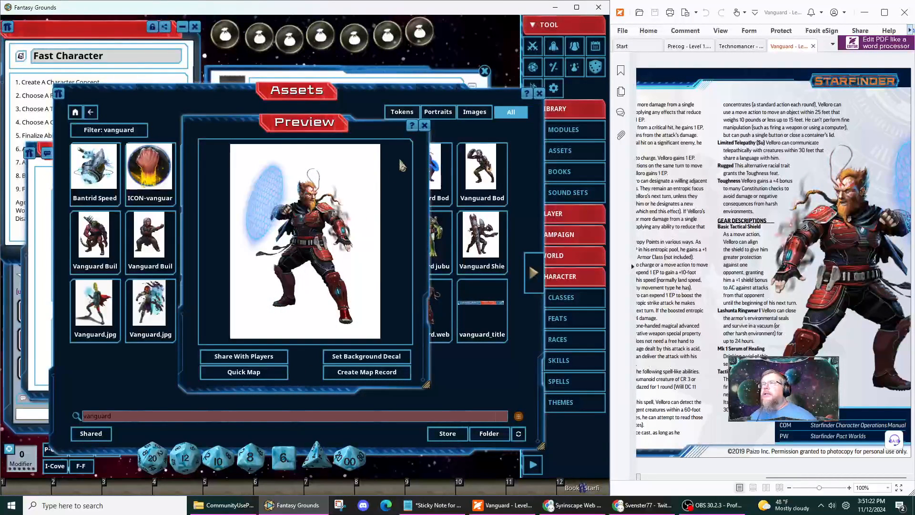
pyautogui.click(425, 126)
# Assign the standing Vanguard.jpg figure with the energy shield as camera token and the bearded face close-up as portrait and flat token, then close both windows.
pyautogui.moveTo(354, 108); pyautogui.dragTo(523, 106)
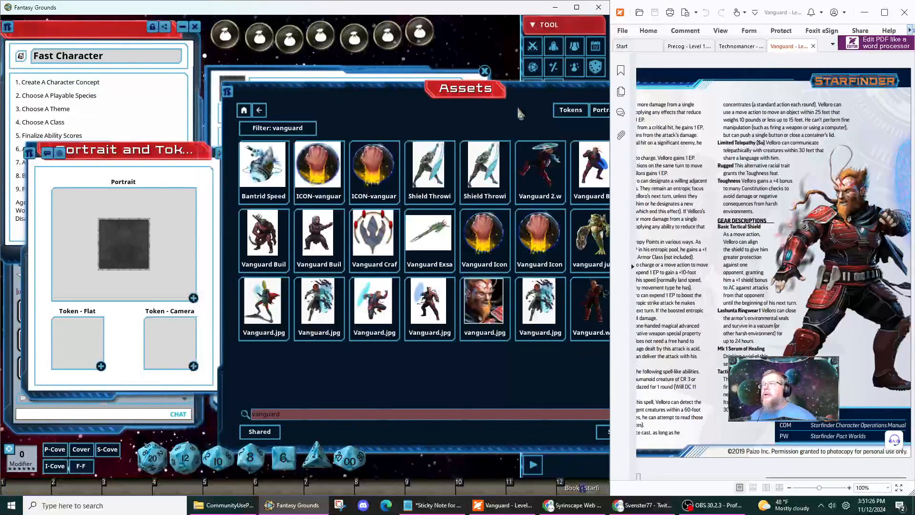
pyautogui.moveTo(428, 305); pyautogui.dragTo(172, 343)
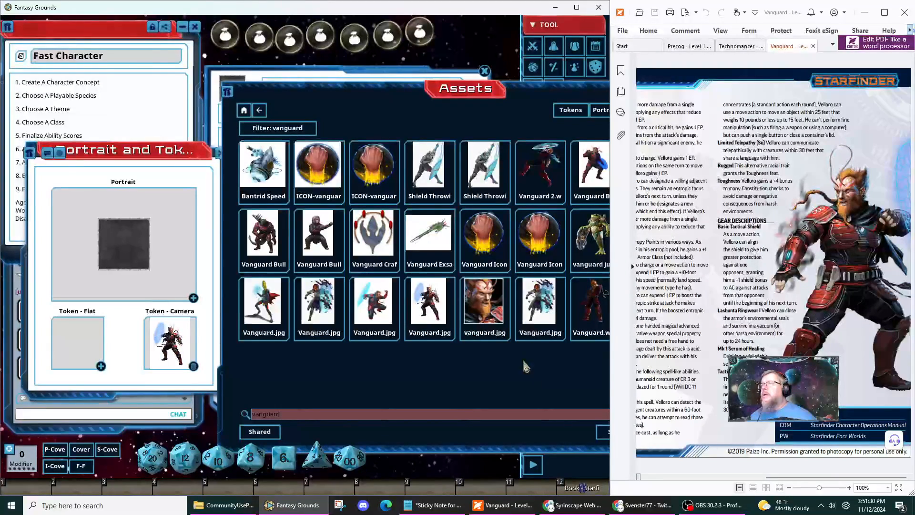
pyautogui.moveTo(373, 296); pyautogui.dragTo(136, 255)
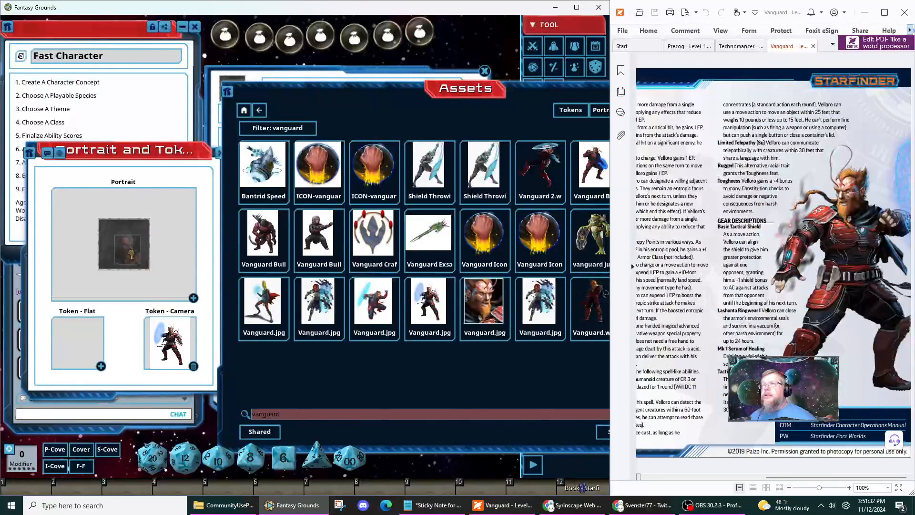
pyautogui.moveTo(493, 382); pyautogui.dragTo(367, 390)
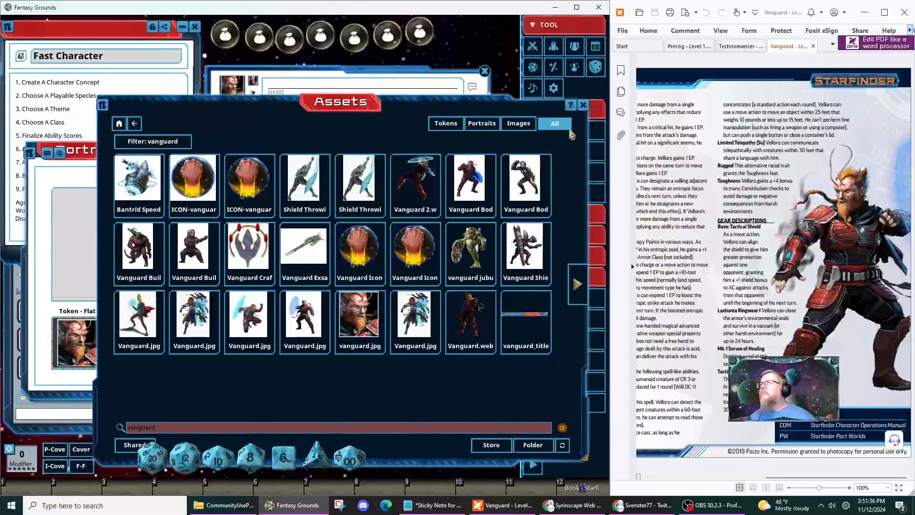
pyautogui.click(582, 109)
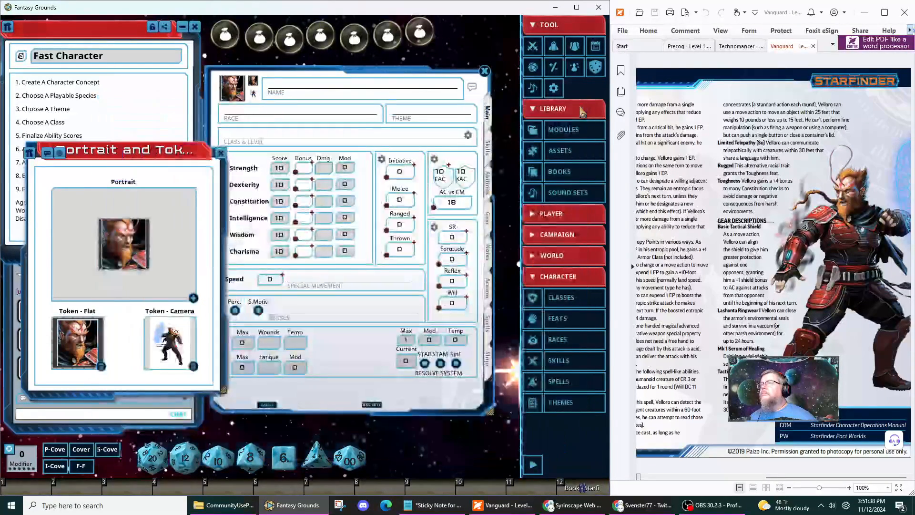
pyautogui.click(221, 153)
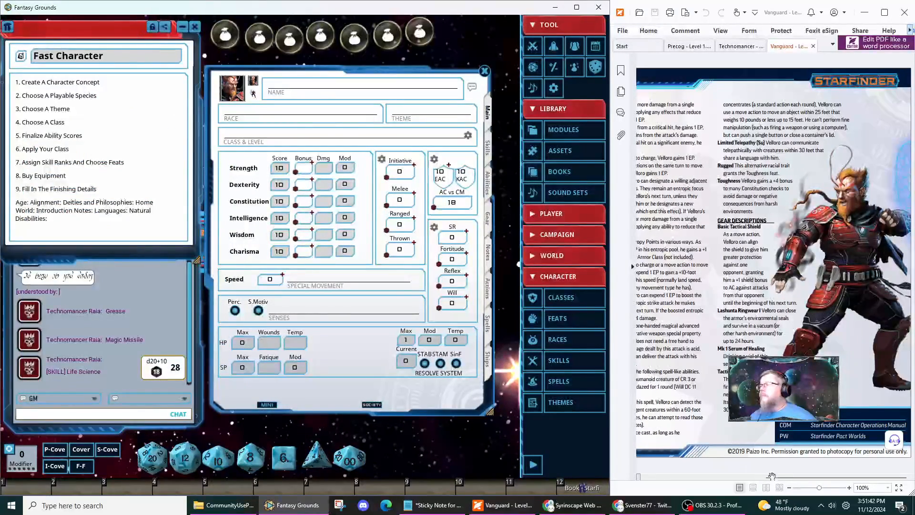
# Return to the start of Velloro's stat block in the PDF and name the character Vanguard Velloro.
pyautogui.moveTo(772, 476)
pyautogui.mouseDown()
pyautogui.moveTo(690, 476)
pyautogui.moveTo(757, 476)
pyautogui.mouseUp()
pyautogui.hscroll(3, 703, 384)
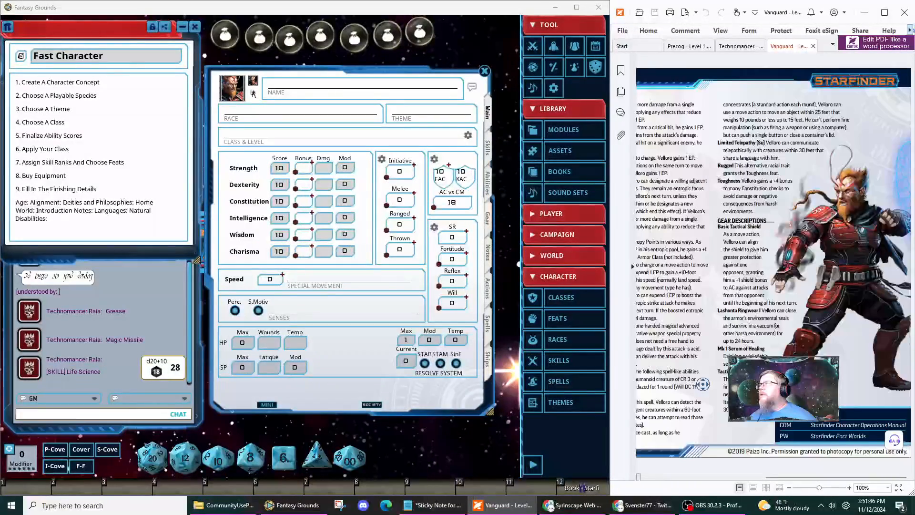
pyautogui.moveTo(795, 476); pyautogui.dragTo(678, 491)
pyautogui.click(338, 88)
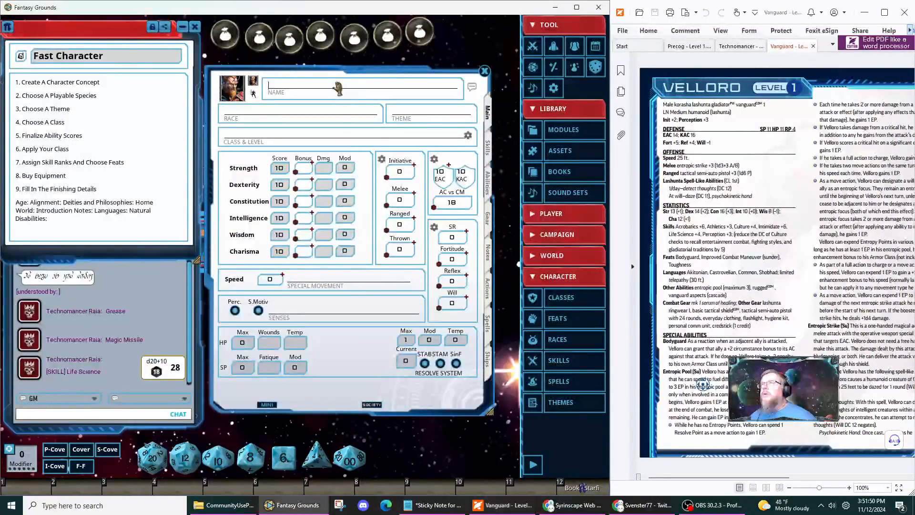
pyautogui.write('Van')
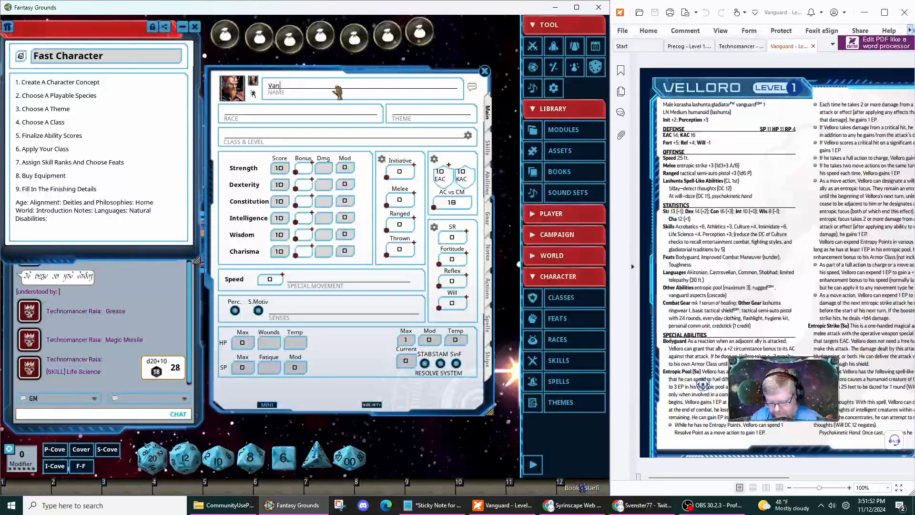
pyautogui.write('guar')
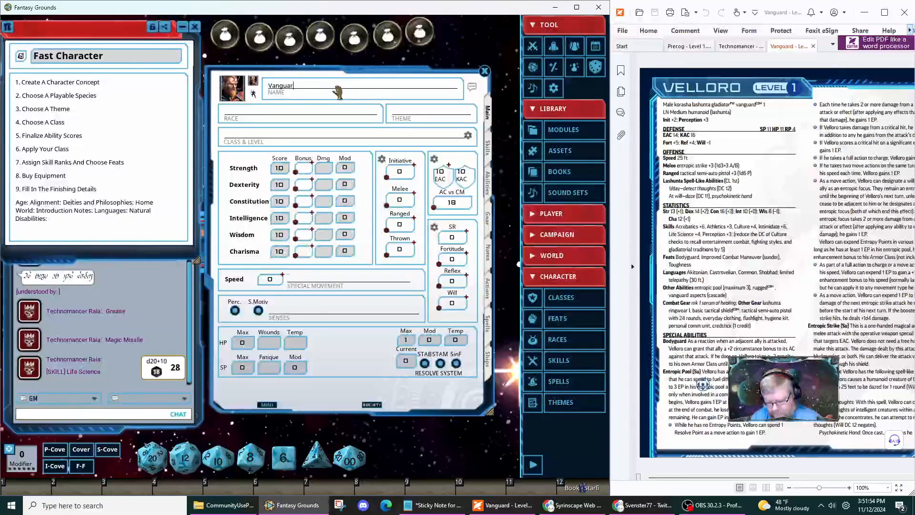
pyautogui.write('d Vellero')
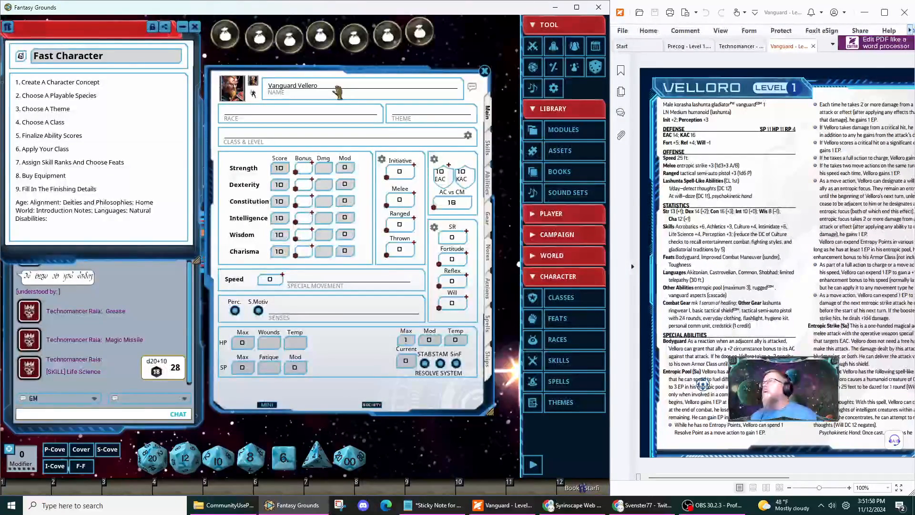
pyautogui.press('BackSpace')
pyautogui.press('BackSpace')
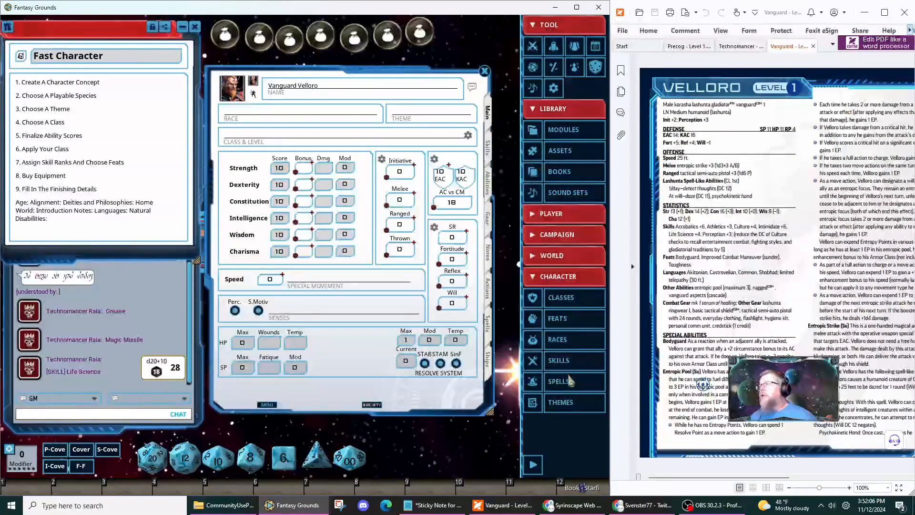
# Add the Lashunta (Korasha) race to the character with the base ability adjustments of +2 Cha, +2 Str, -2 Wis.
pyautogui.click(565, 342)
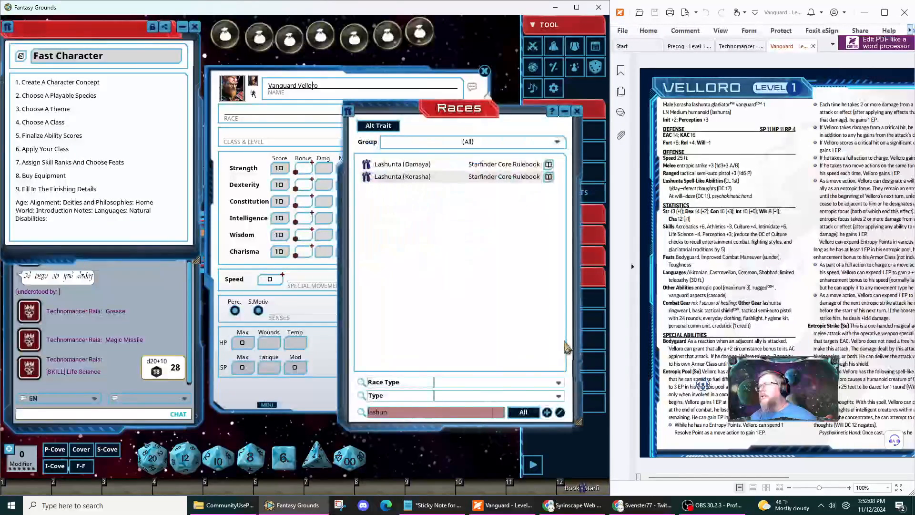
pyautogui.moveTo(366, 180); pyautogui.dragTo(257, 114)
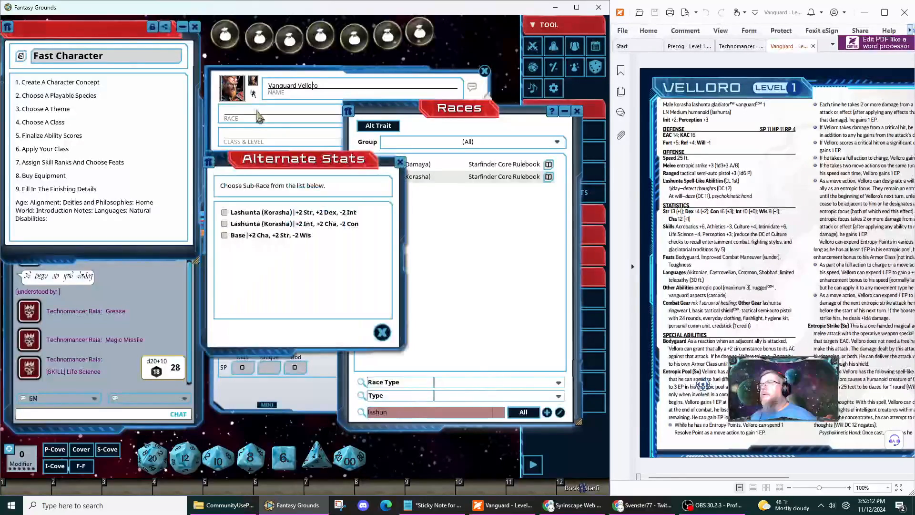
pyautogui.click(224, 235)
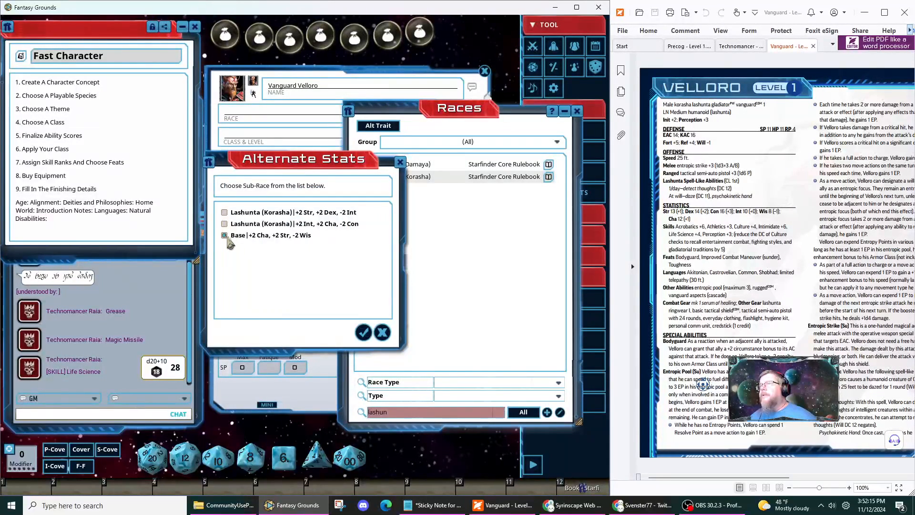
pyautogui.click(363, 332)
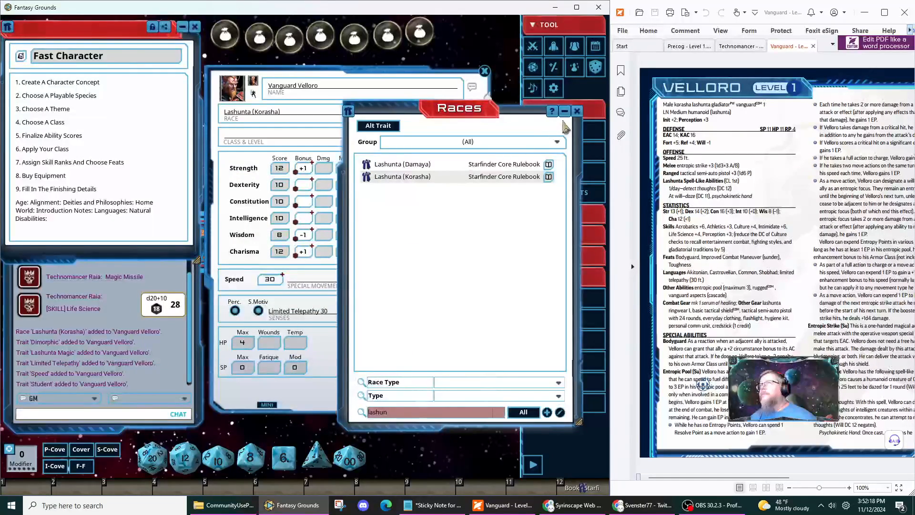
pyautogui.click(580, 118)
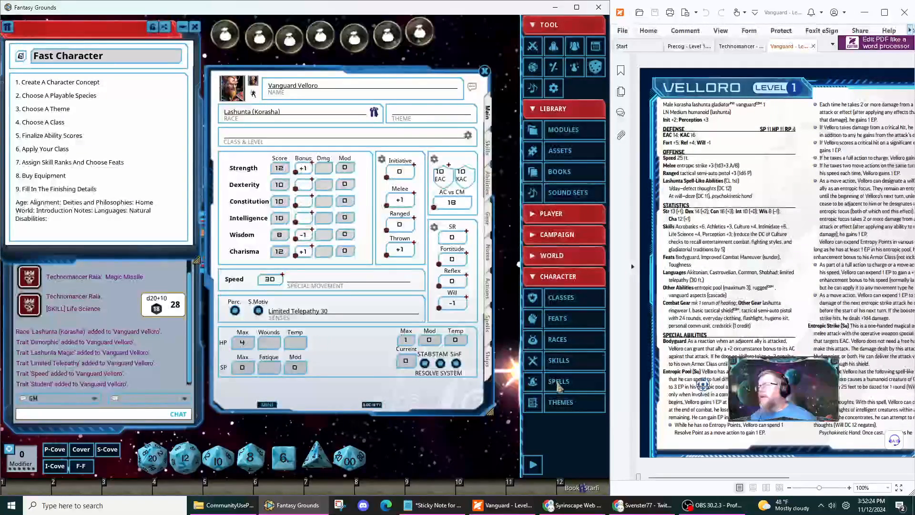
# Open the list of themes to find one for Velloro.
pyautogui.click(580, 409)
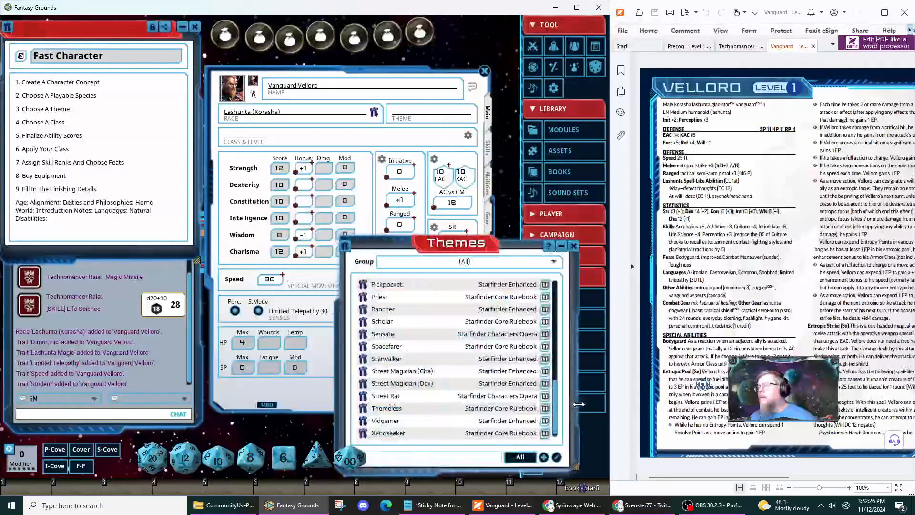
# Look through the Themes list for the gladiator theme named in Velloro's reference stat block.
pyautogui.scroll(2, 431, 362)
pyautogui.scroll(5, 429, 361)
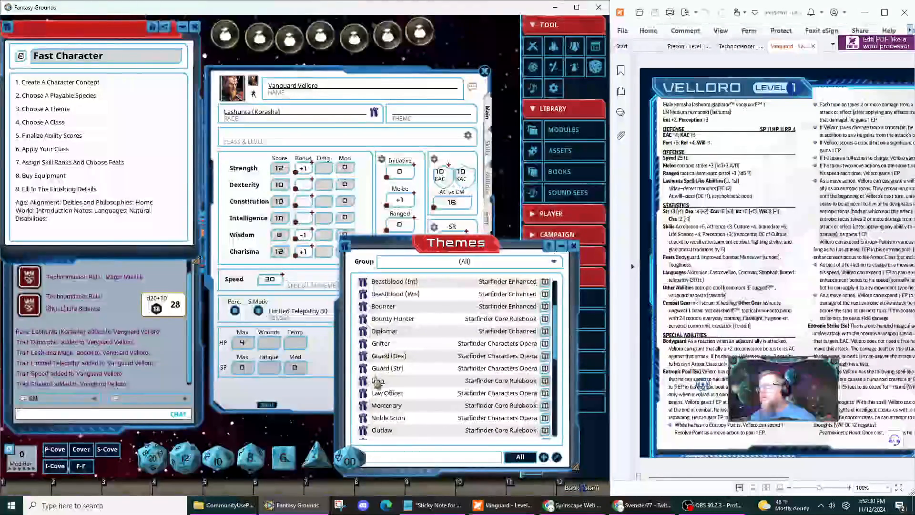
pyautogui.scroll(1, 419, 400)
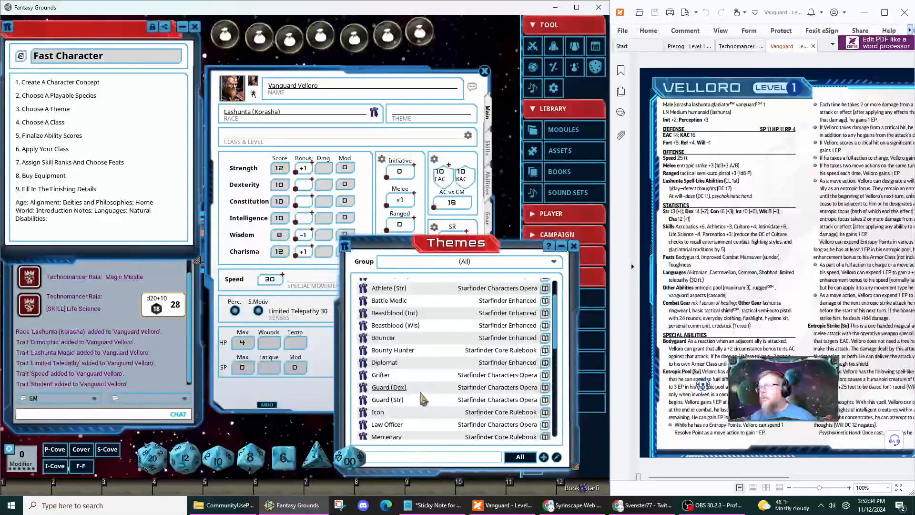
pyautogui.moveTo(403, 247); pyautogui.dragTo(424, 198)
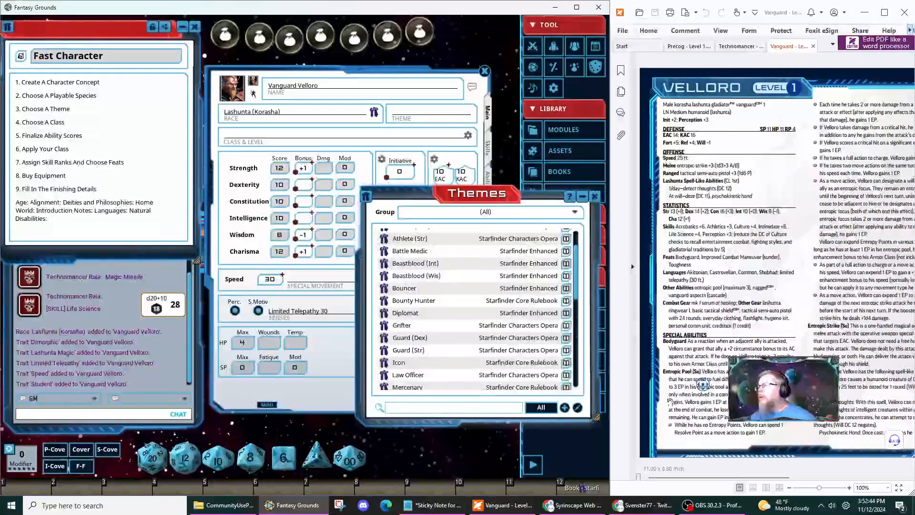
pyautogui.click(685, 404)
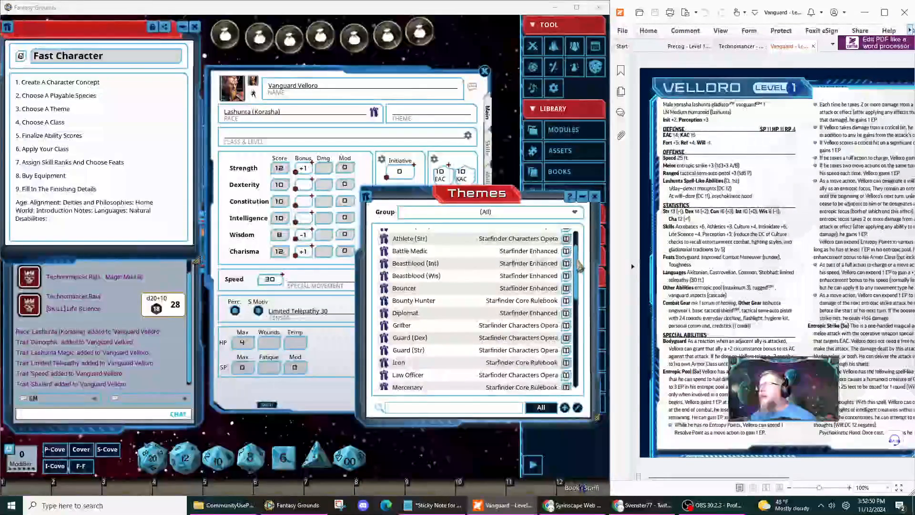
pyautogui.scroll(2, 571, 275)
pyautogui.scroll(-4, 574, 281)
pyautogui.moveTo(576, 281); pyautogui.dragTo(564, 231)
pyautogui.moveTo(535, 195); pyautogui.dragTo(432, 190)
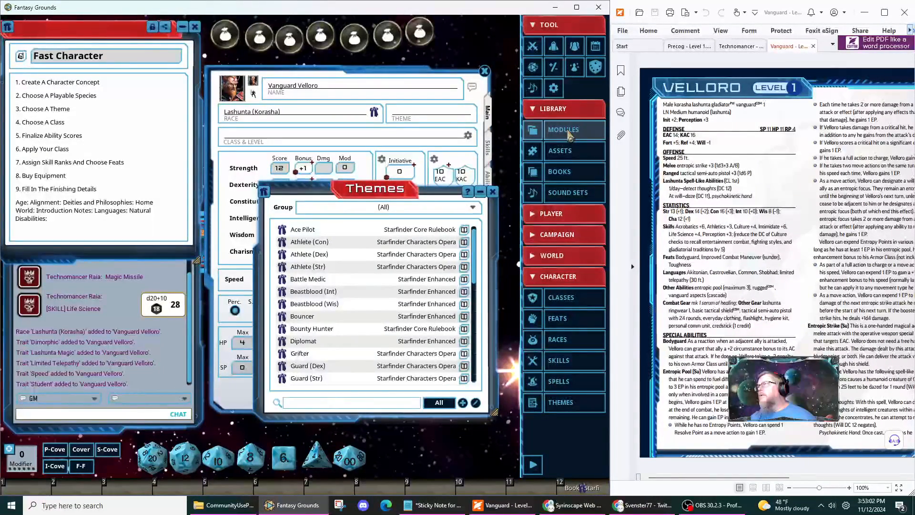
# Load the Starfinder Pact Worlds (Players) module, found by searching module activation for "pact", and close the module windows.
pyautogui.click(568, 135)
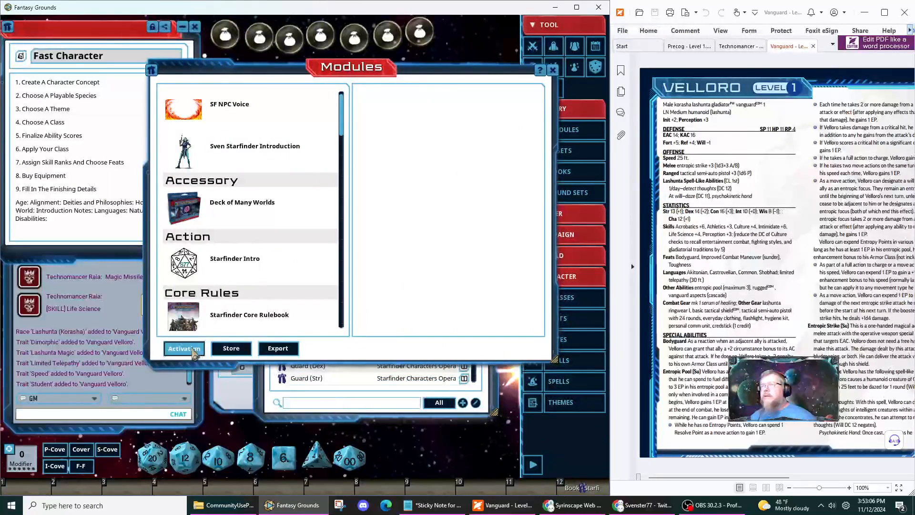
pyautogui.click(193, 352)
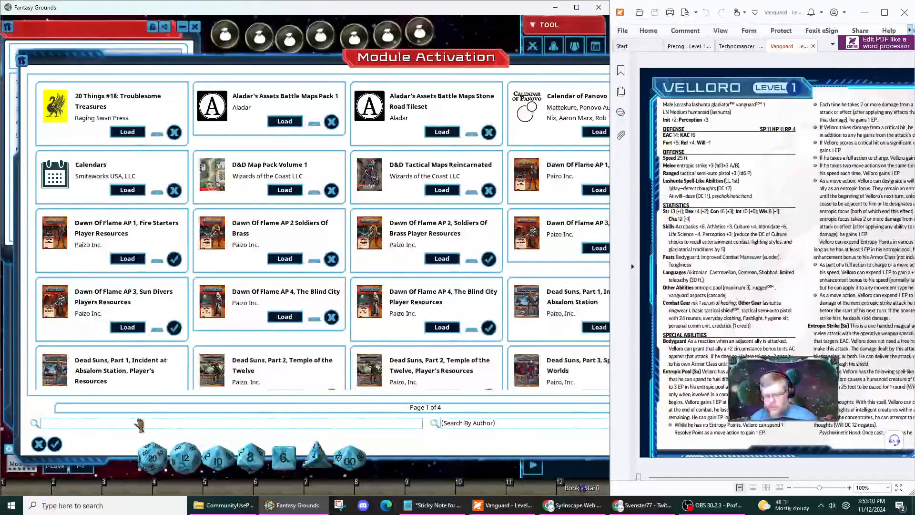
pyautogui.write('pact')
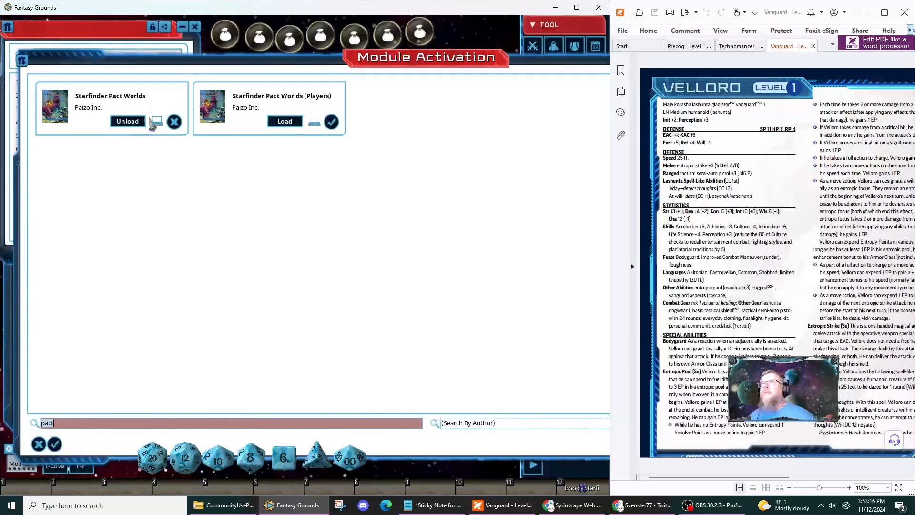
pyautogui.click(289, 123)
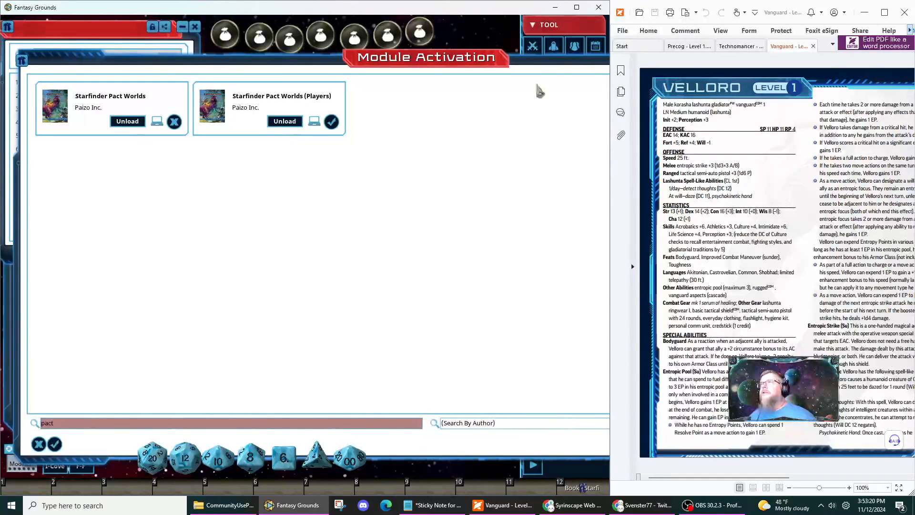
pyautogui.moveTo(559, 67); pyautogui.dragTo(228, 81)
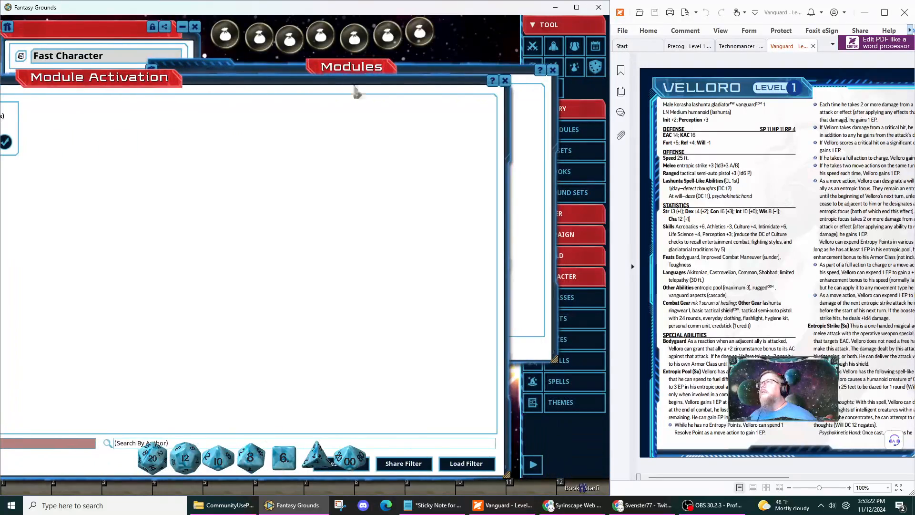
pyautogui.click(505, 80)
pyautogui.click(551, 71)
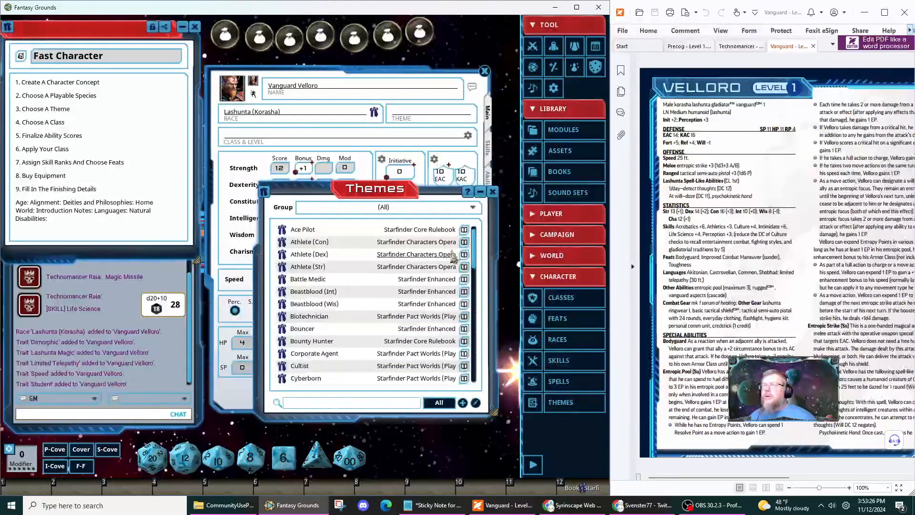
# Reopen the theme list and assign the Gladiator theme from Starfinder Pact Worlds to Vanguard Velloro's character sheet.
pyautogui.click(492, 193)
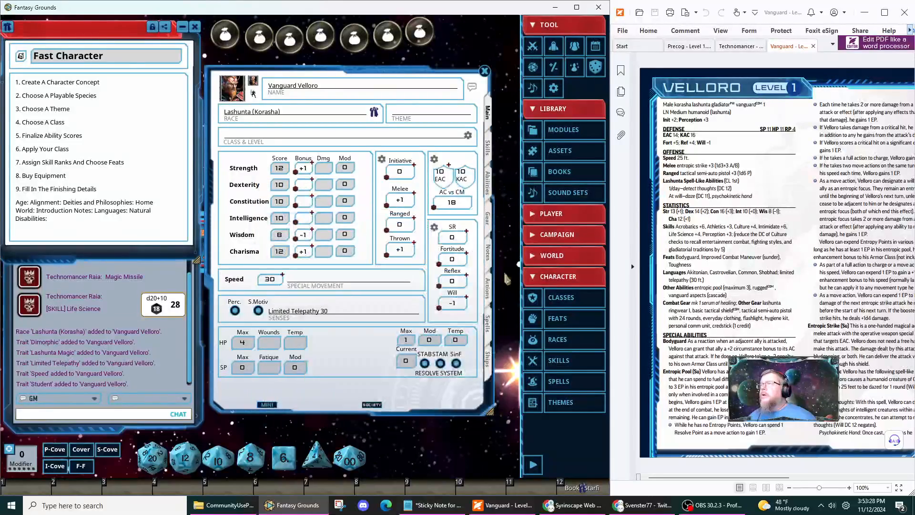
pyautogui.click(555, 401)
pyautogui.scroll(-4, 418, 280)
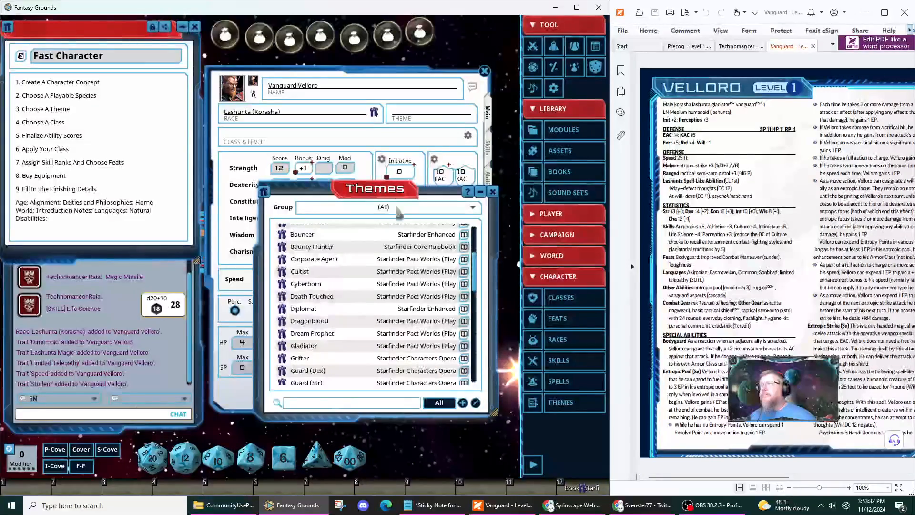
pyautogui.moveTo(400, 192); pyautogui.dragTo(511, 211)
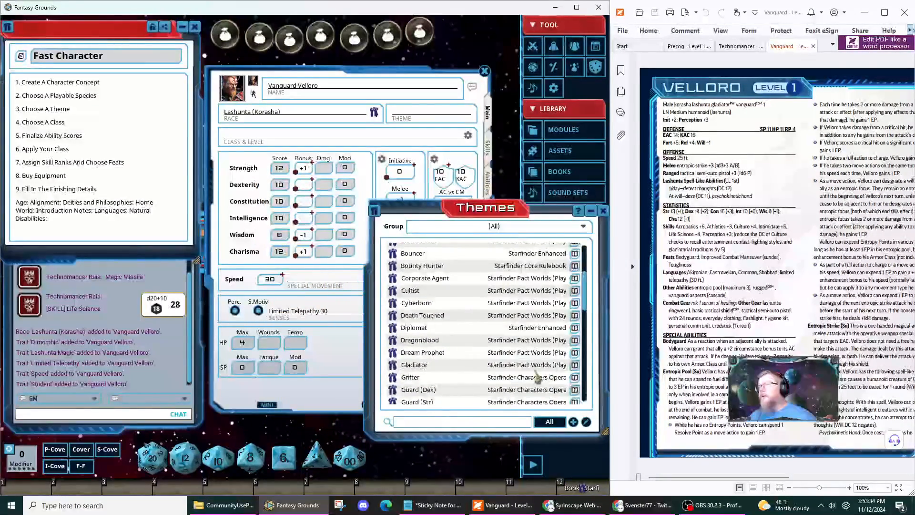
pyautogui.moveTo(394, 367); pyautogui.dragTo(419, 117)
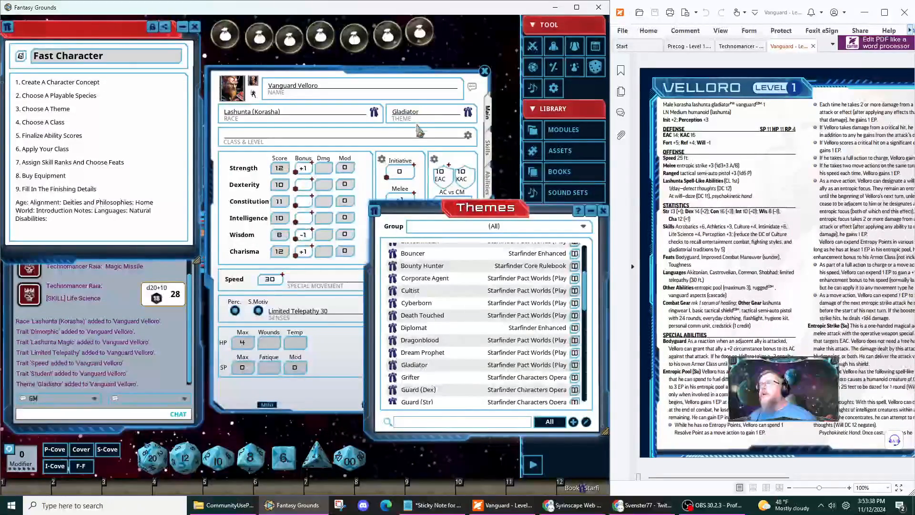
pyautogui.click(602, 212)
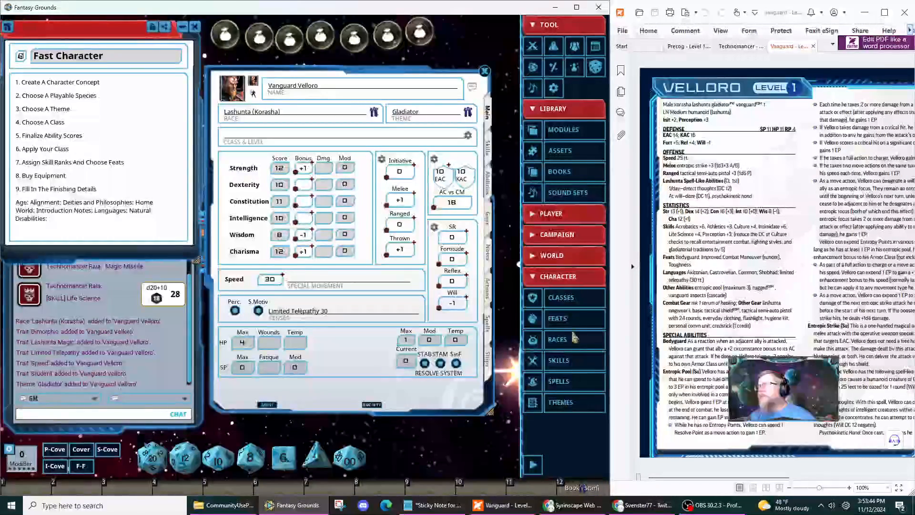
# Add the Vanguard class from Starfinder Characters Opera to the character sheet's class and level.
pyautogui.click(571, 298)
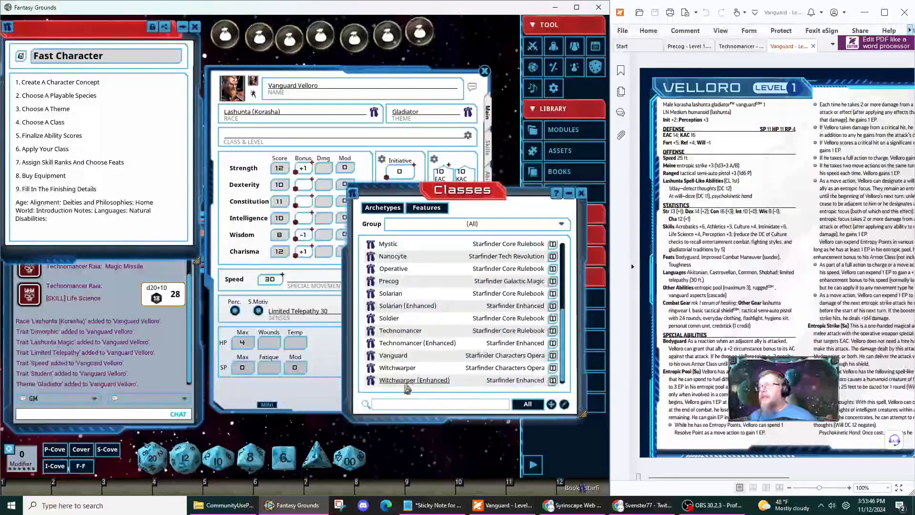
pyautogui.moveTo(371, 355); pyautogui.dragTo(250, 137)
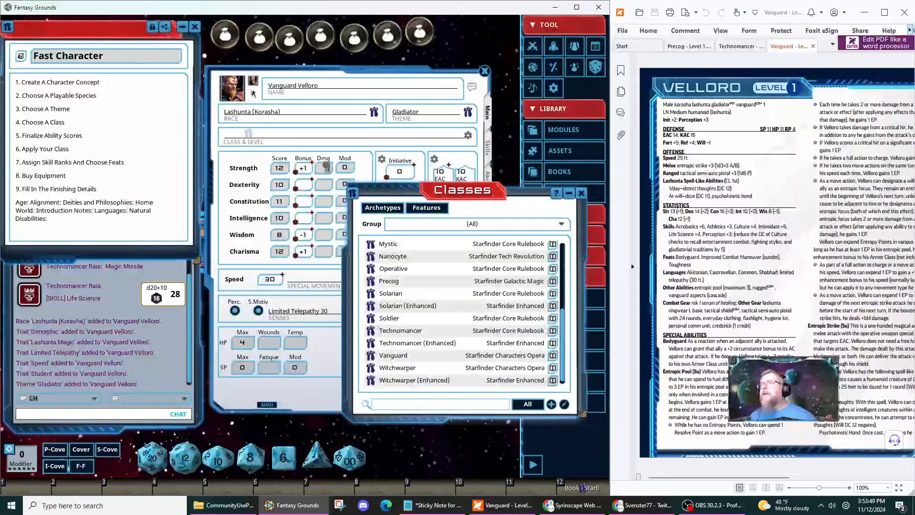
pyautogui.click(581, 193)
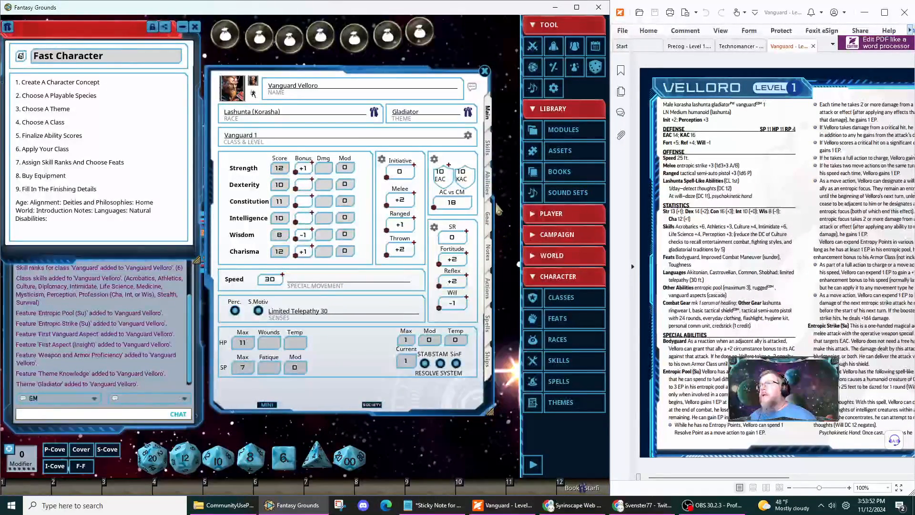
# Read the Theme Knowledge and Dimorphic descriptions from the character's abilities, keeping Theme Knowledge open beside the sheet.
pyautogui.click(487, 189)
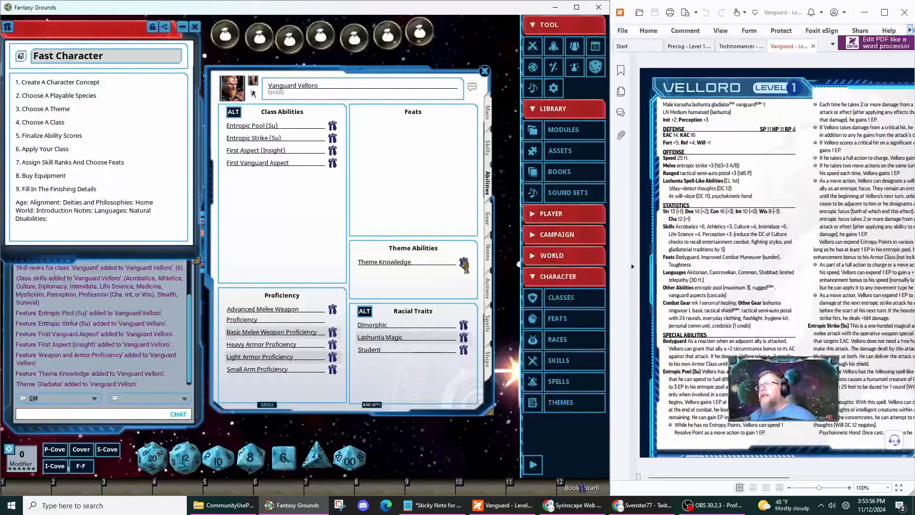
pyautogui.click(463, 262)
pyautogui.moveTo(319, 149); pyautogui.dragTo(116, 151)
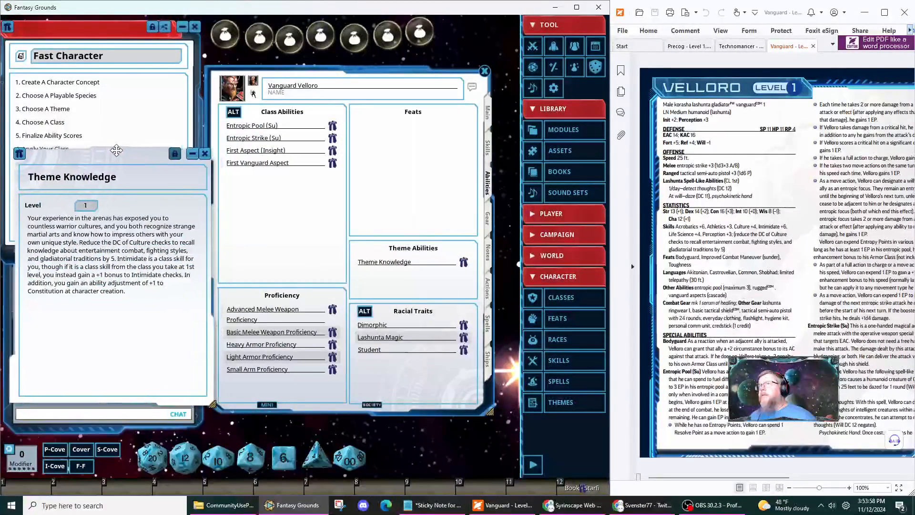
pyautogui.click(463, 326)
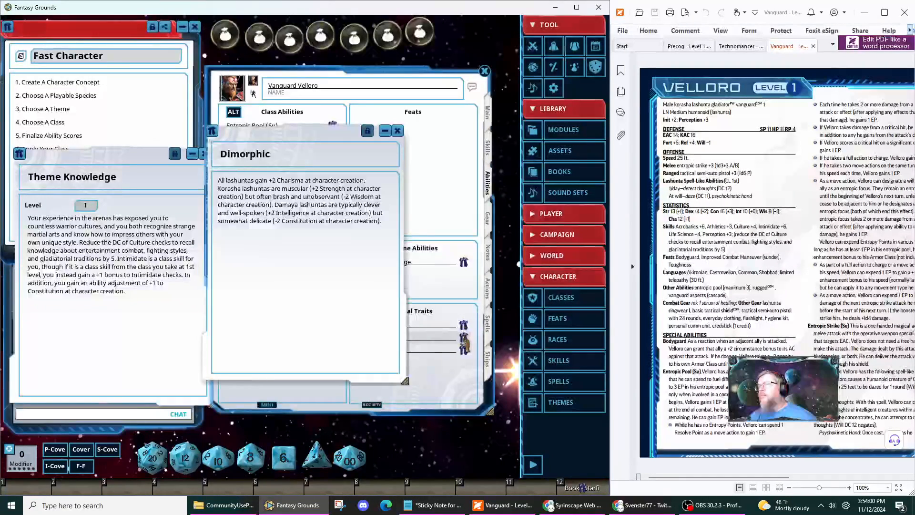
pyautogui.click(397, 131)
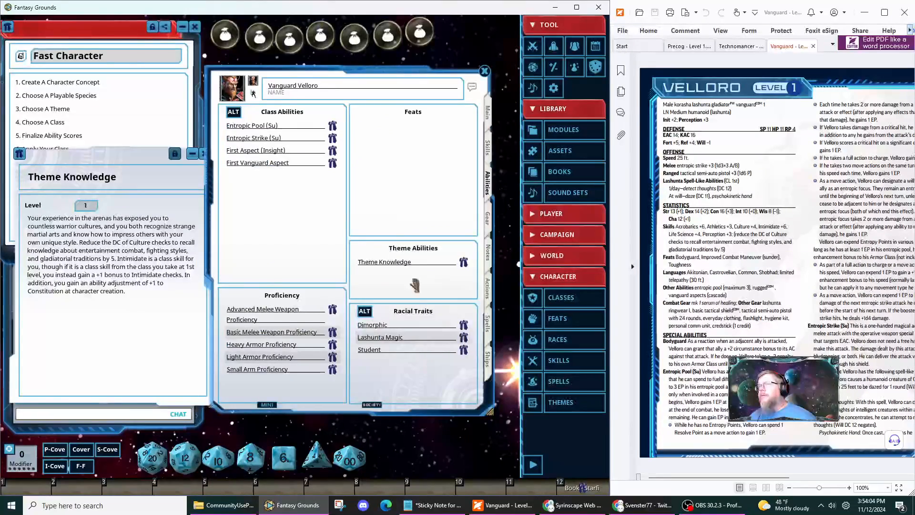
# Read the Lashunta Magic and Student racial traits, and arrange their description windows around the character sheet.
pyautogui.click(463, 337)
pyautogui.moveTo(318, 133); pyautogui.dragTo(121, 198)
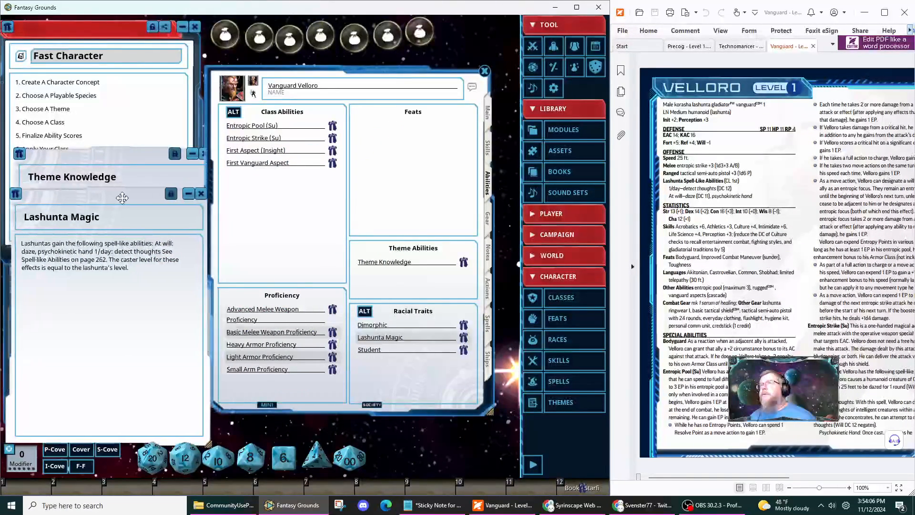
pyautogui.click(463, 351)
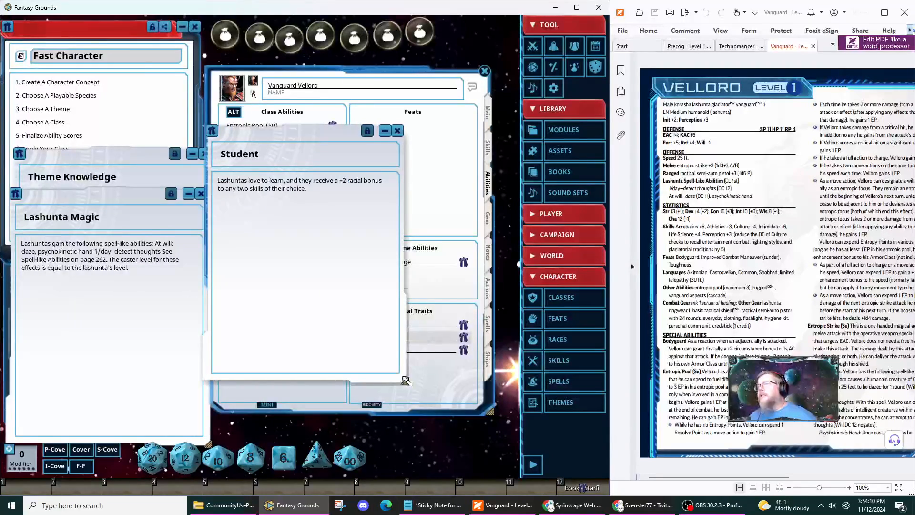
pyautogui.moveTo(402, 382); pyautogui.dragTo(379, 303)
pyautogui.moveTo(306, 137); pyautogui.dragTo(445, 419)
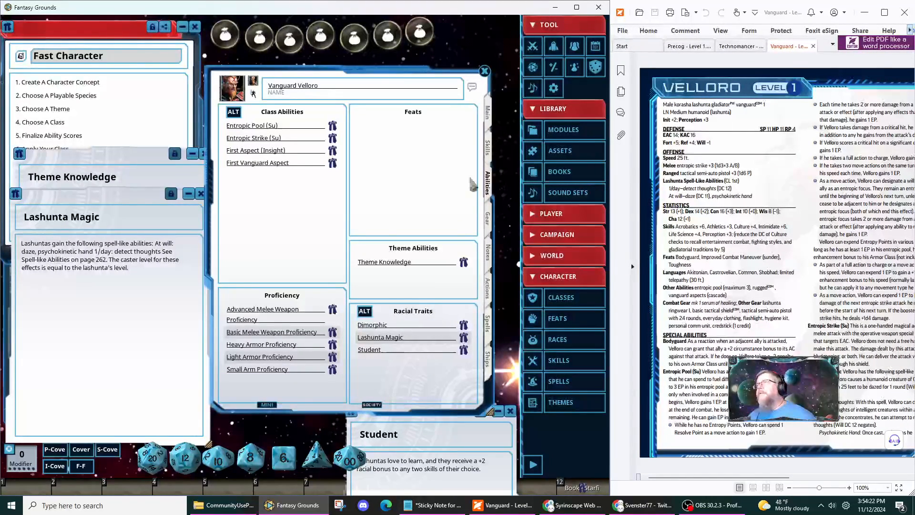
# Set the character's ability scores to Strength 13, Dexterity 14 and Constitution 16, matching the reference stat block.
pyautogui.click(489, 123)
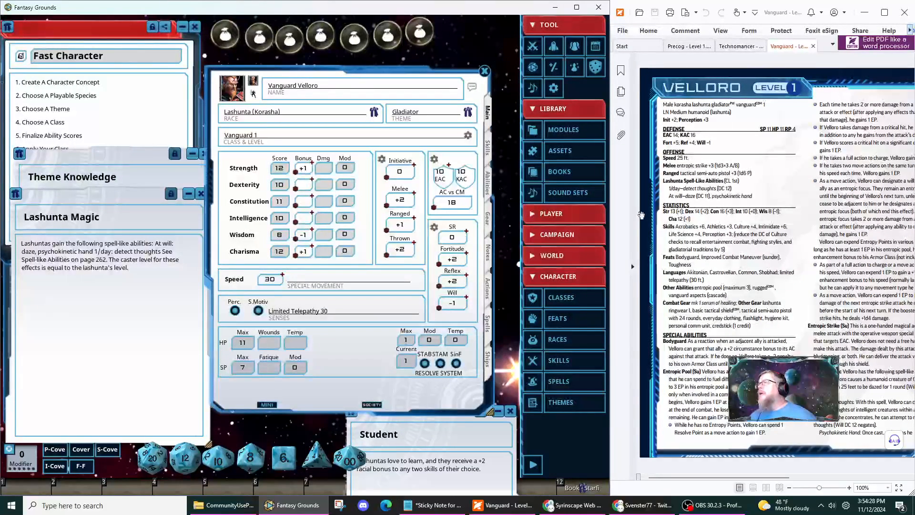
pyautogui.click(282, 185)
pyautogui.write('14')
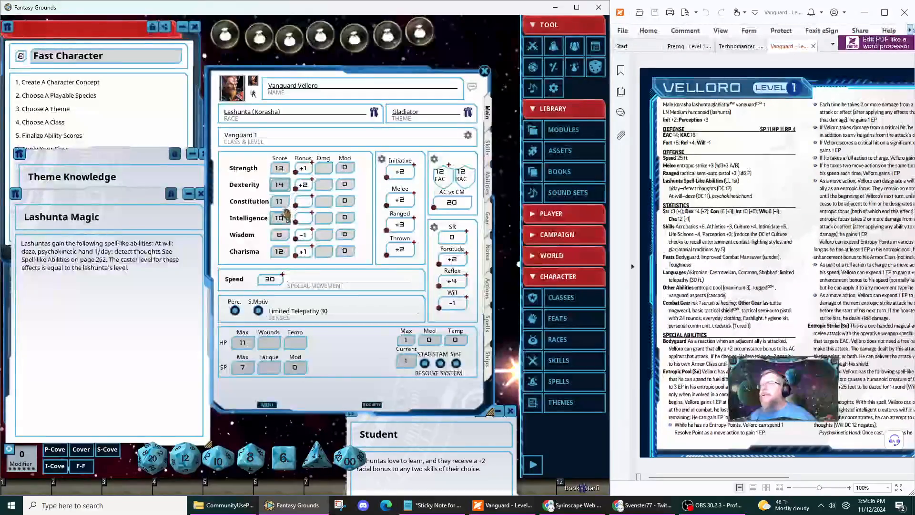
pyautogui.click(288, 204)
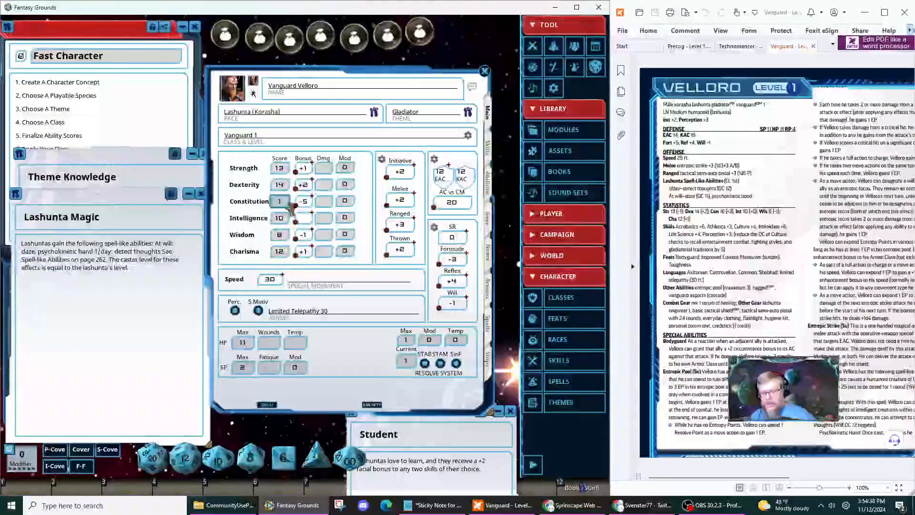
pyautogui.write('16')
pyautogui.click(284, 216)
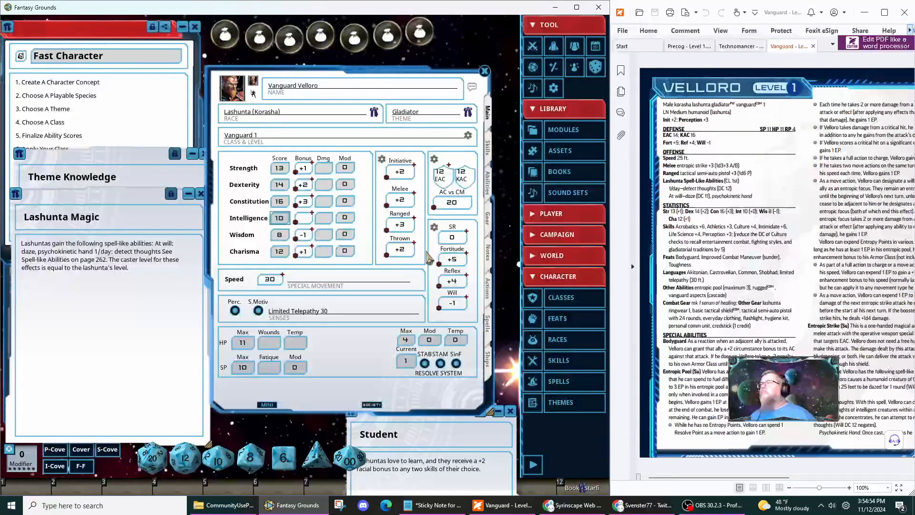
# Give the Intimidate skill a +1 MO modifier in its miscellaneous bonuses, using the uncovered Theme Knowledge text as reference.
pyautogui.click(491, 151)
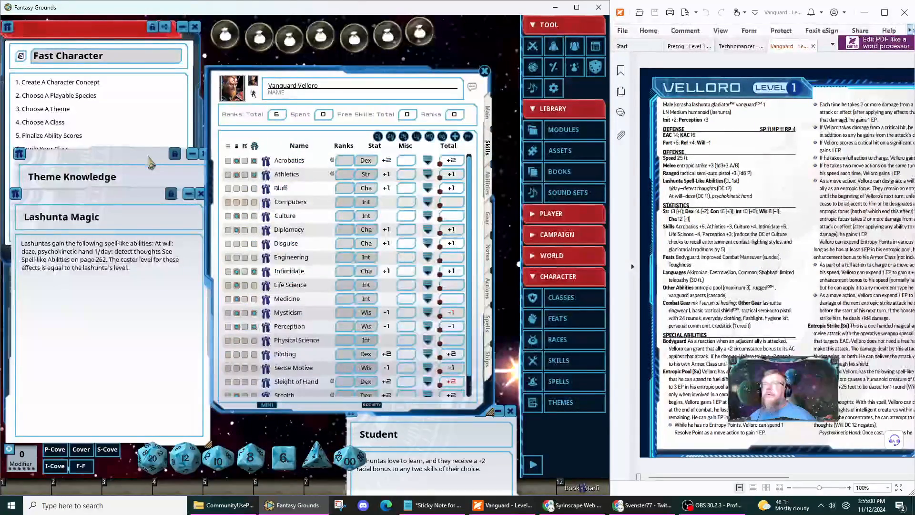
pyautogui.moveTo(151, 208); pyautogui.dragTo(153, 324)
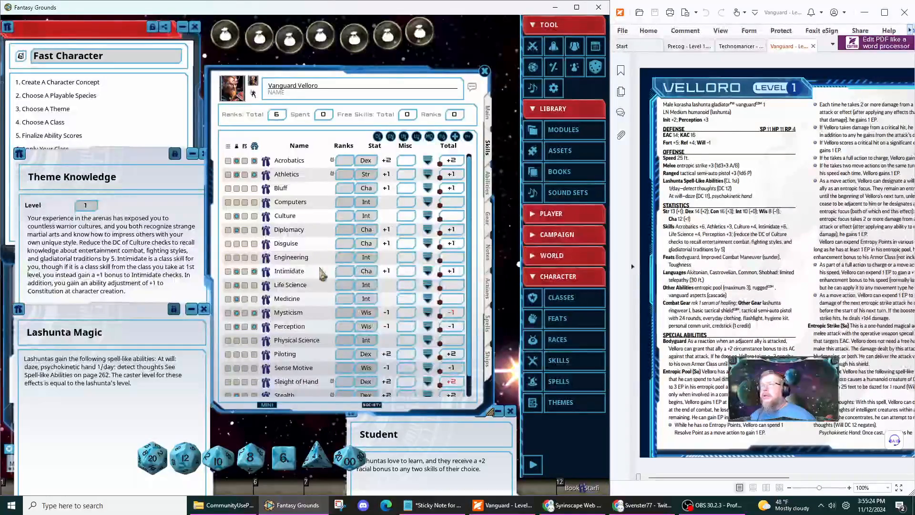
pyautogui.click(428, 270)
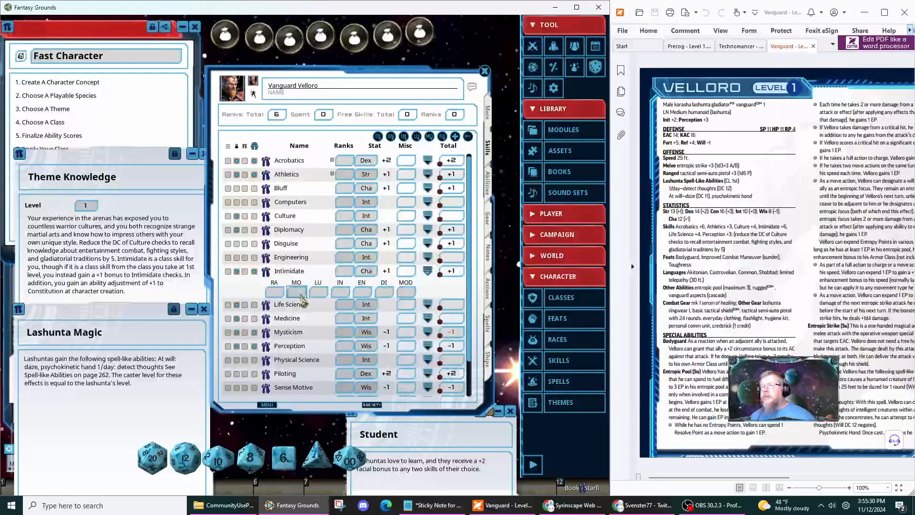
pyautogui.write('1')
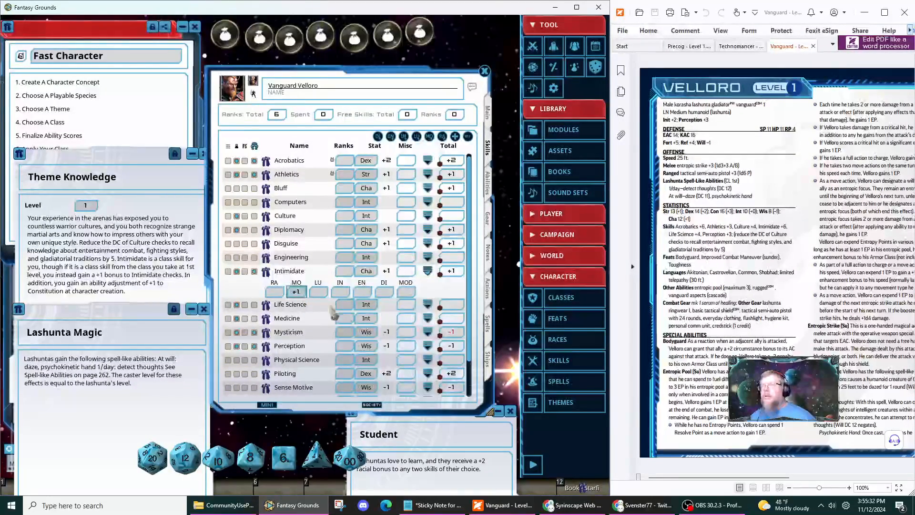
pyautogui.click(430, 275)
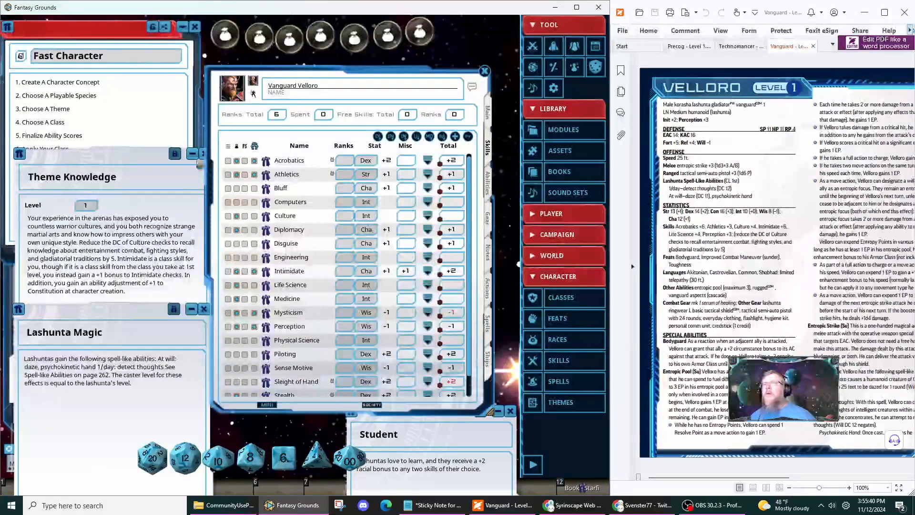
# Close the Theme Knowledge description and move the Lashunta Magic window up beneath the Fast Character list.
pyautogui.click(188, 180)
pyautogui.click(205, 157)
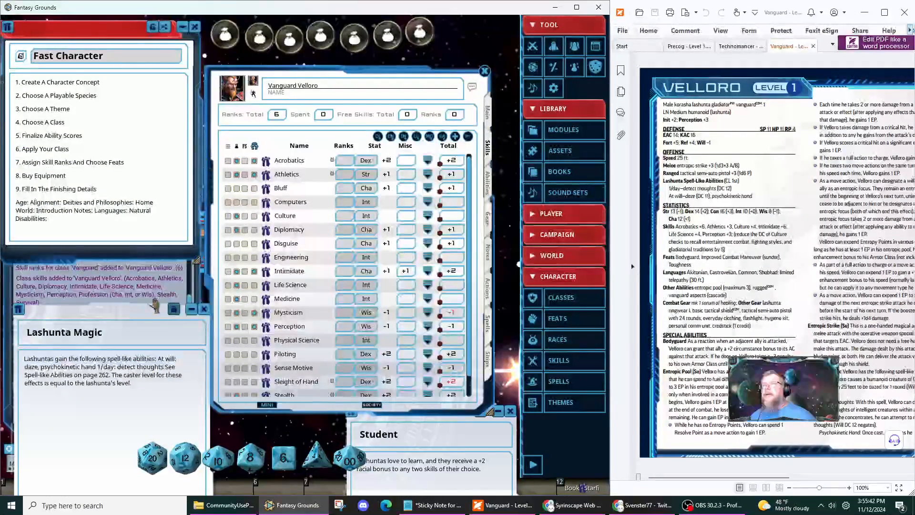
pyautogui.moveTo(129, 279); pyautogui.dragTo(123, 256)
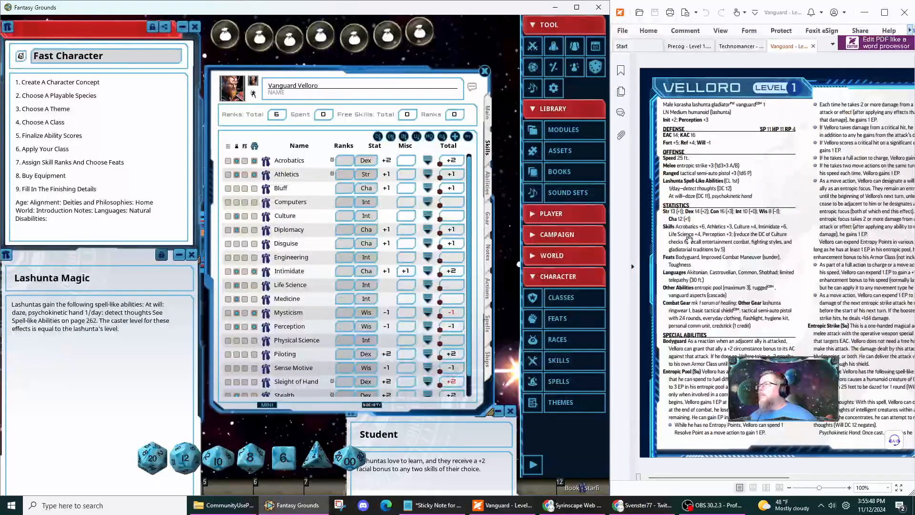
# Assign 1 skill rank to Acrobatics.
pyautogui.click(346, 163)
pyautogui.write('1')
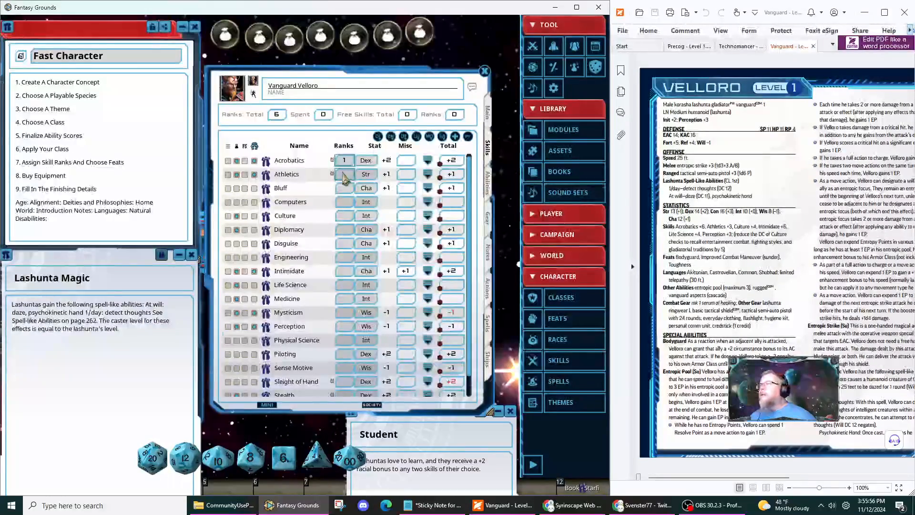
pyautogui.click(344, 174)
pyautogui.write('1')
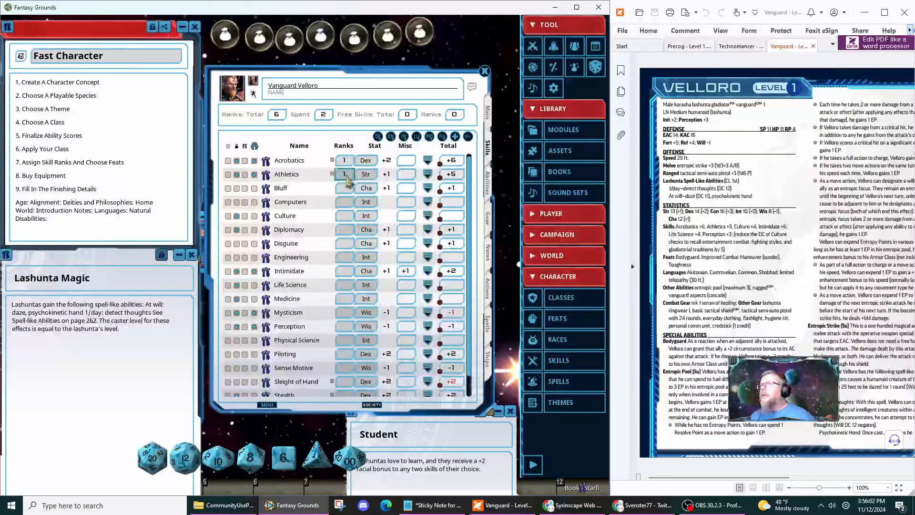
pyautogui.press('BackSpace')
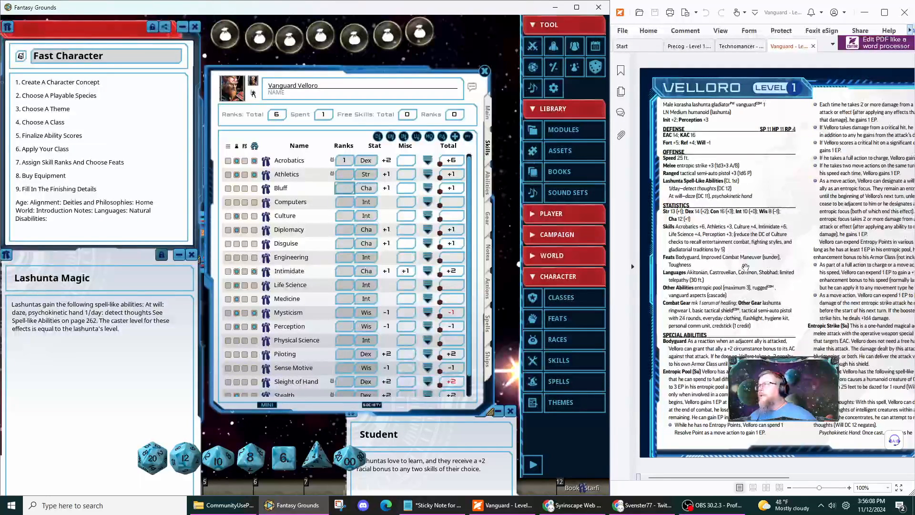
# Give the Athletics skill a +2 RA modifier in its miscellaneous bonuses.
pyautogui.click(428, 174)
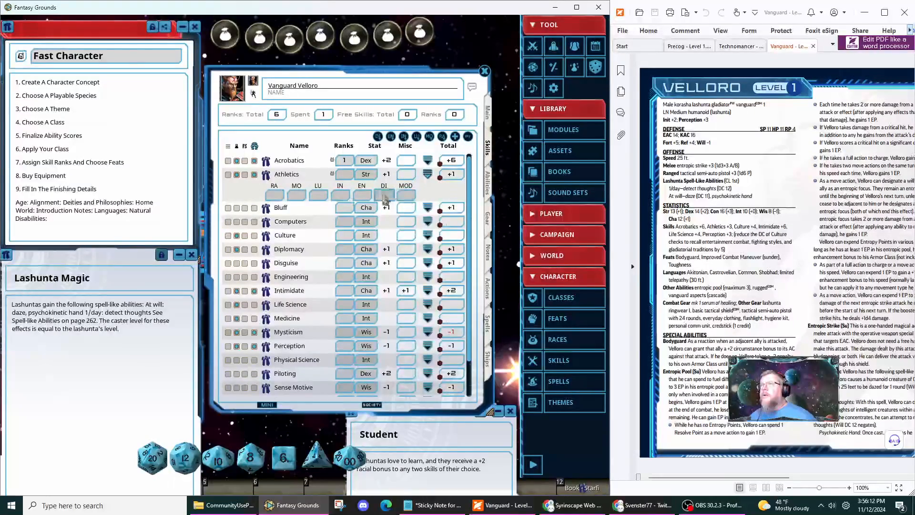
pyautogui.click(271, 196)
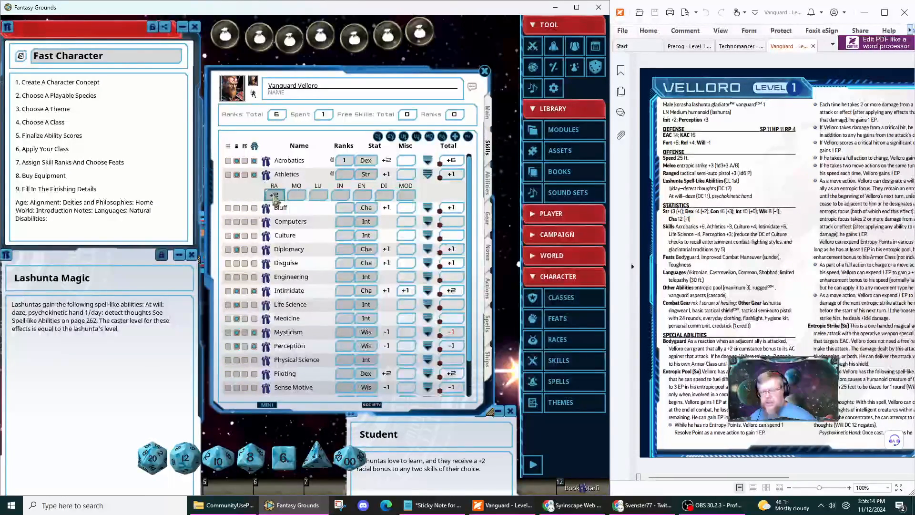
pyautogui.click(427, 175)
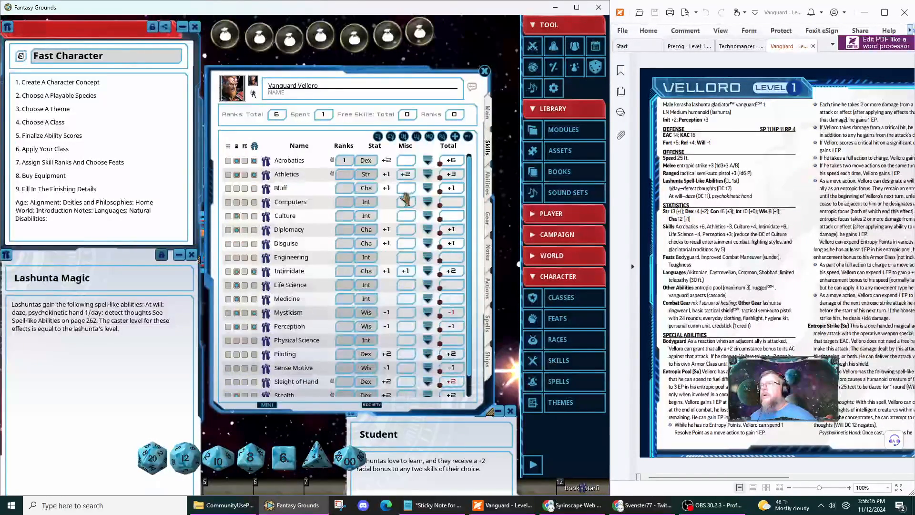
# Assign 1 skill rank each to Culture, Intimidate, Life Science and Perception.
pyautogui.click(342, 216)
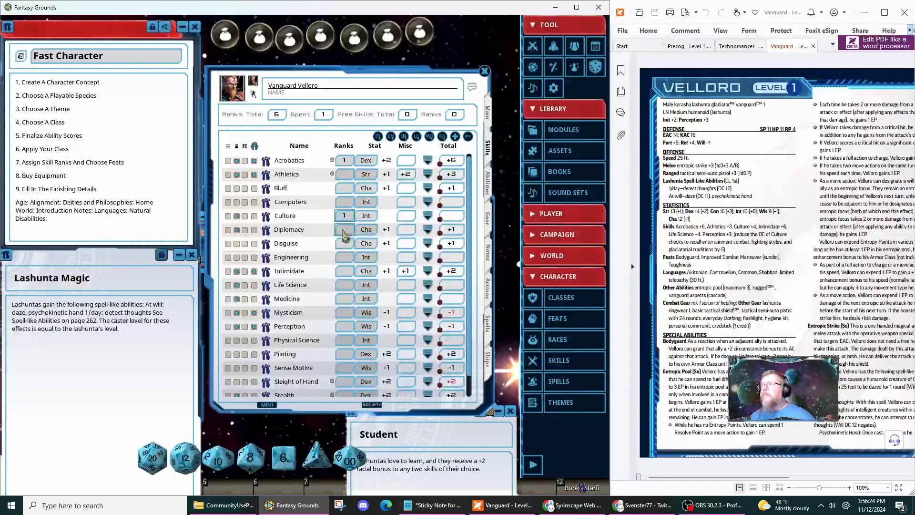
pyautogui.click(344, 270)
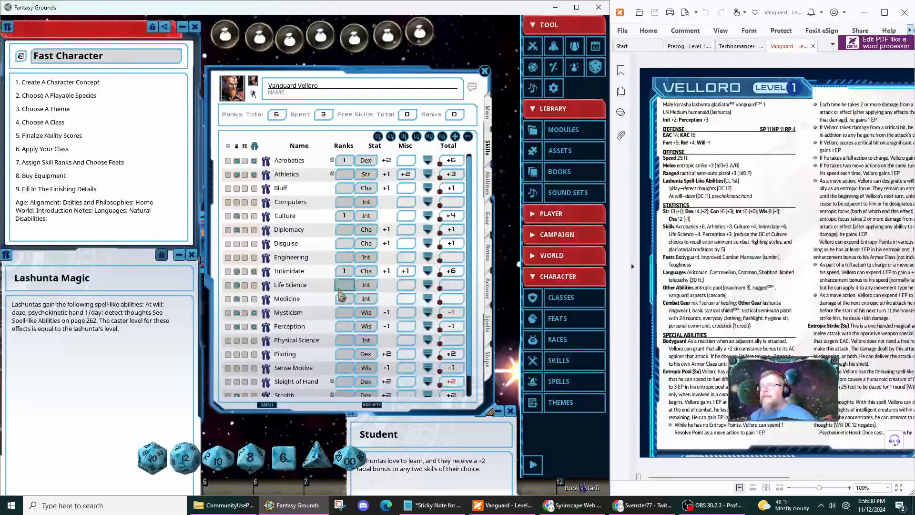
pyautogui.write('1')
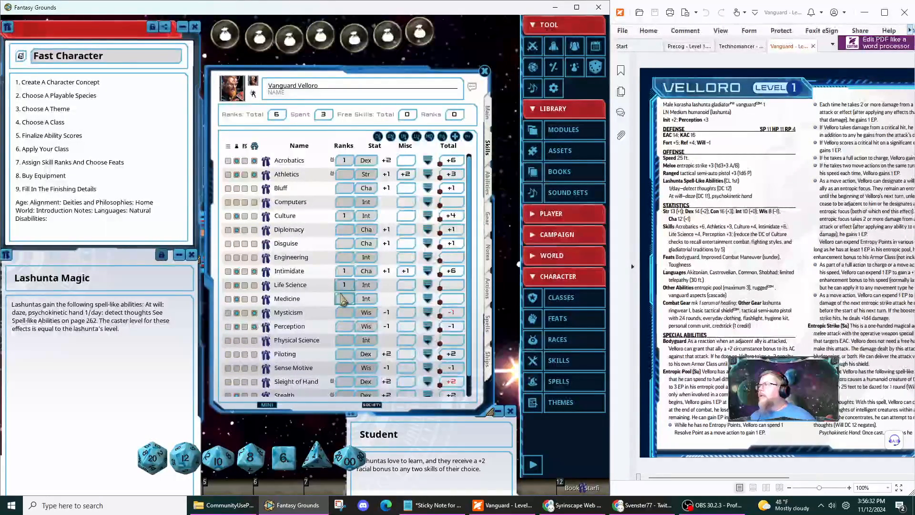
pyautogui.click(345, 326)
pyautogui.write('1')
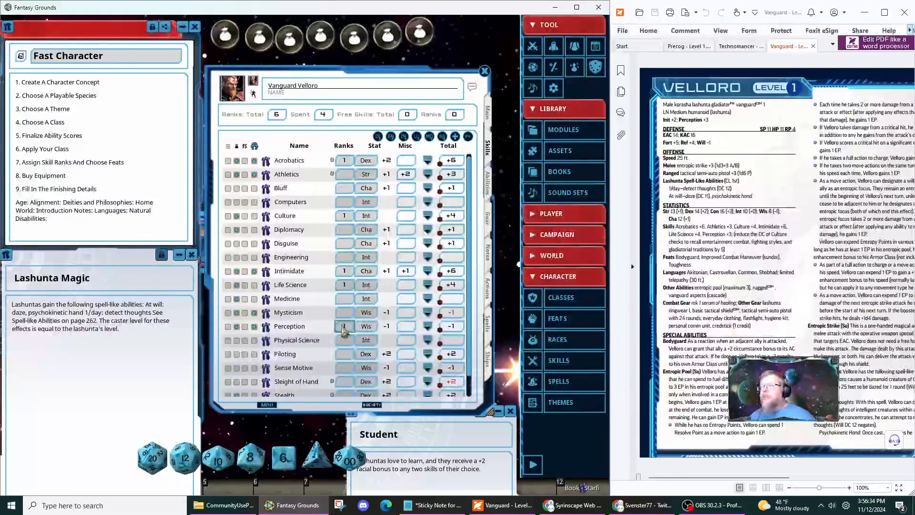
pyautogui.click(346, 313)
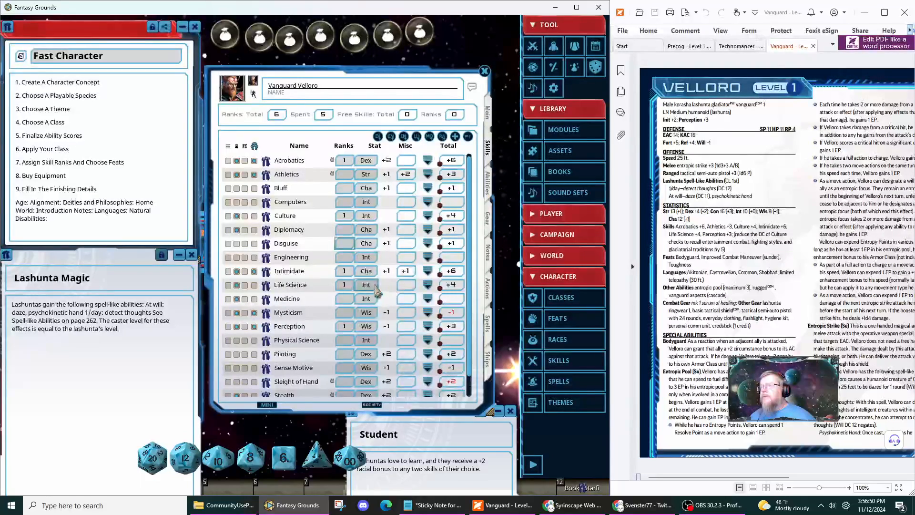
# Enlarge the character sheet to fit the full skills list, and assign 1 skill rank to Athletics.
pyautogui.scroll(-2, 391, 286)
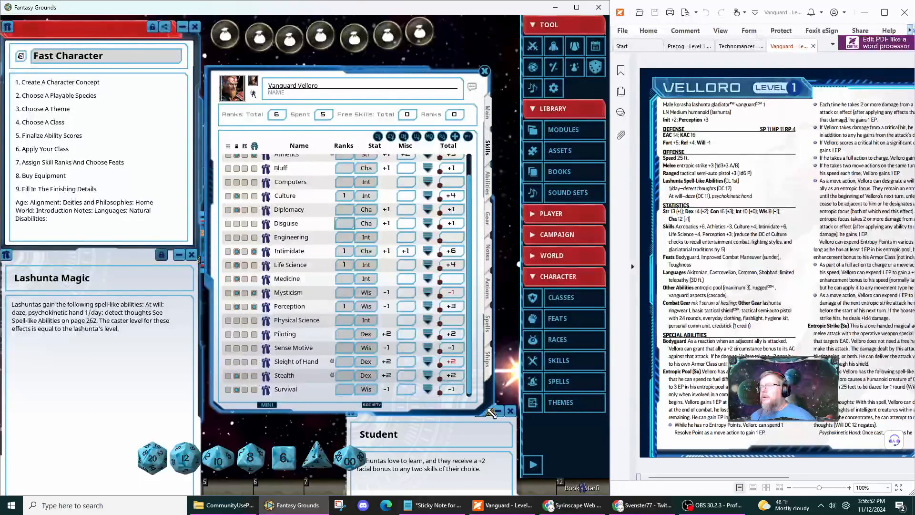
pyautogui.moveTo(494, 421); pyautogui.dragTo(493, 476)
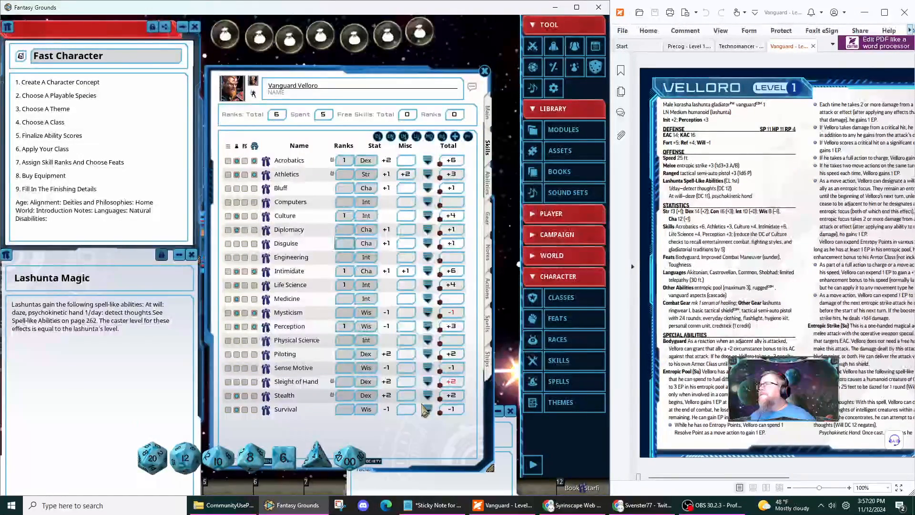
pyautogui.click(348, 177)
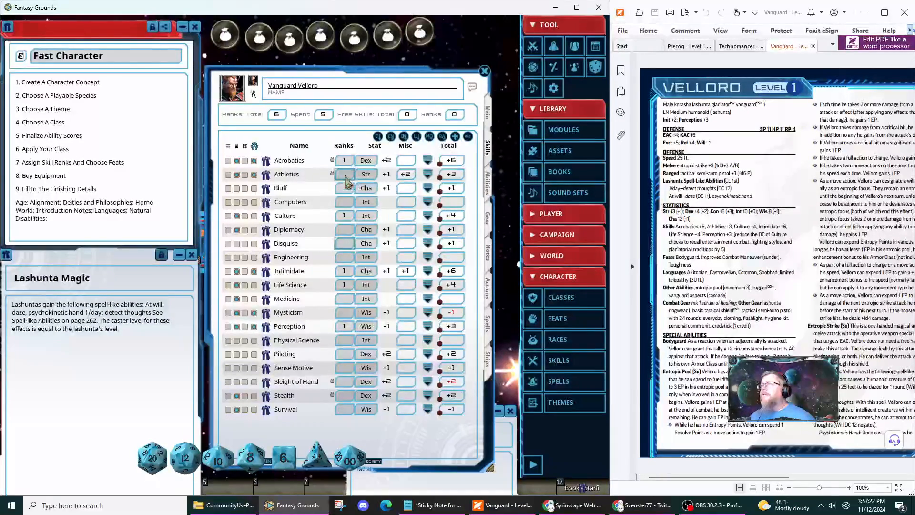
pyautogui.write('1')
# Give the Acrobatics skill a +2 RA modifier in its miscellaneous bonuses, and close the Student trait description.
pyautogui.click(429, 161)
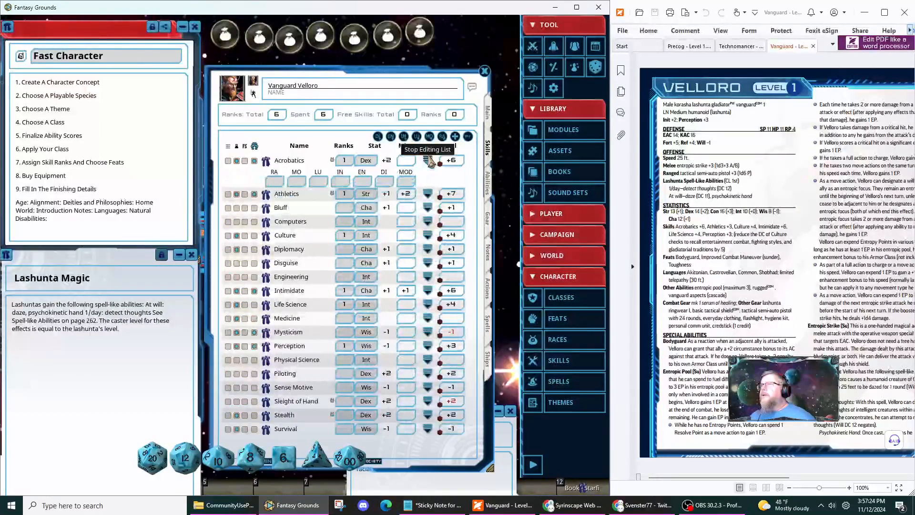
pyautogui.click(274, 181)
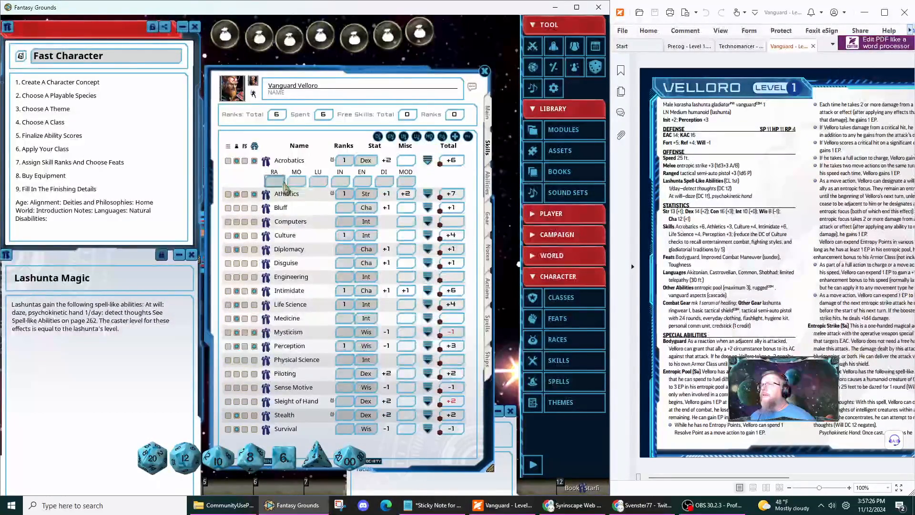
pyautogui.write('1')
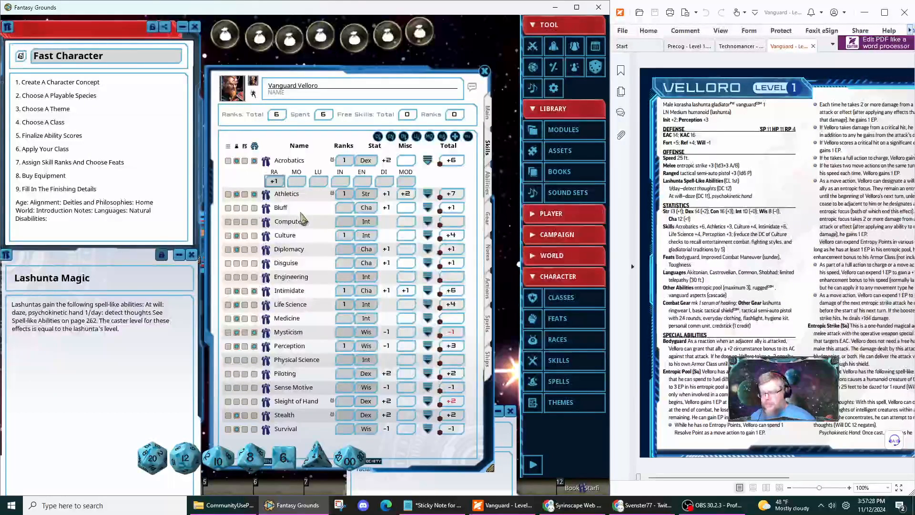
pyautogui.press('BackSpace')
pyautogui.write('2')
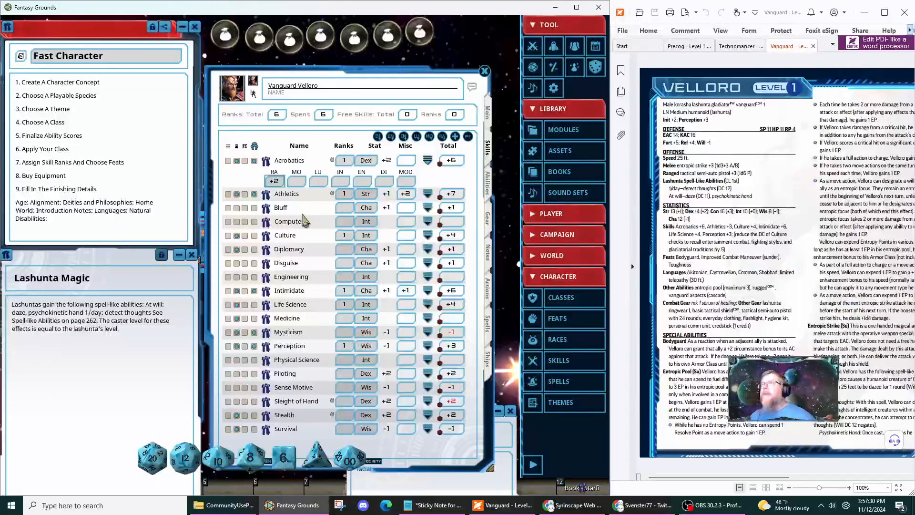
pyautogui.click(427, 161)
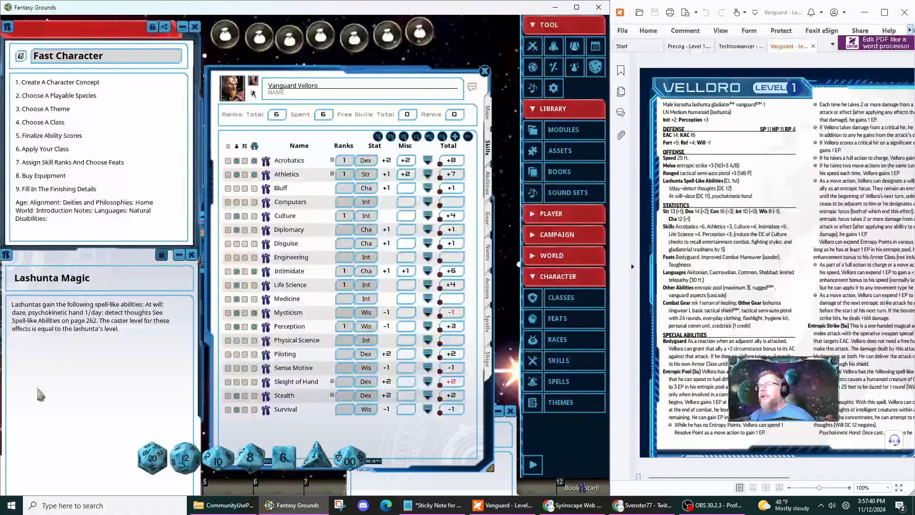
pyautogui.click(375, 433)
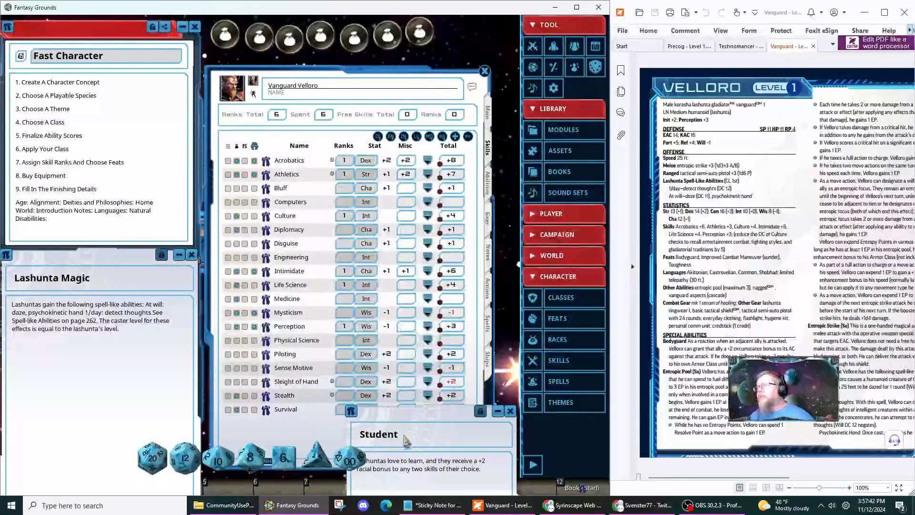
pyautogui.click(511, 411)
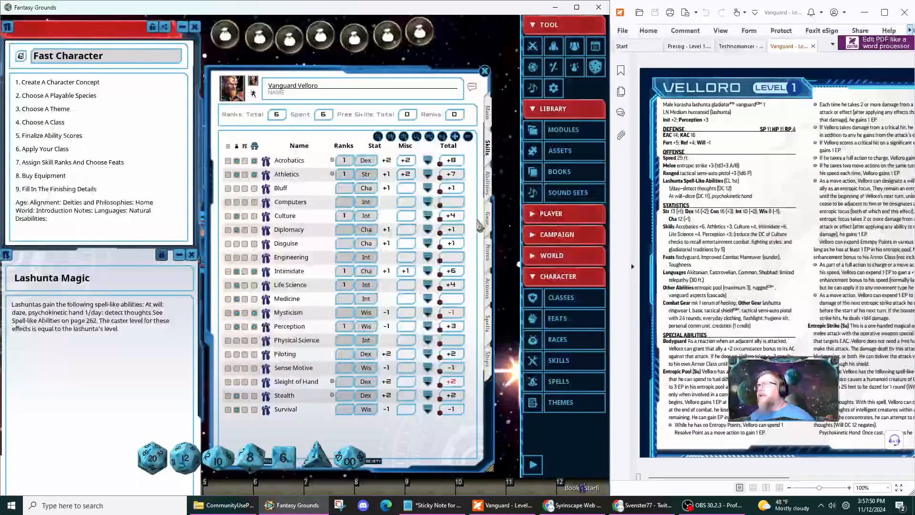
# Find the Bodyguard feat by searching the feats library for "body" and add it to the character's feats.
pyautogui.click(492, 224)
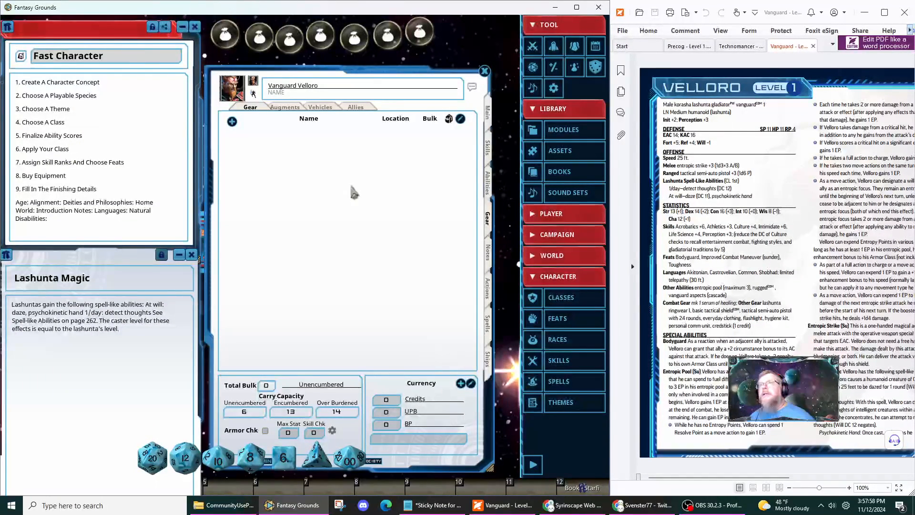
pyautogui.click(492, 191)
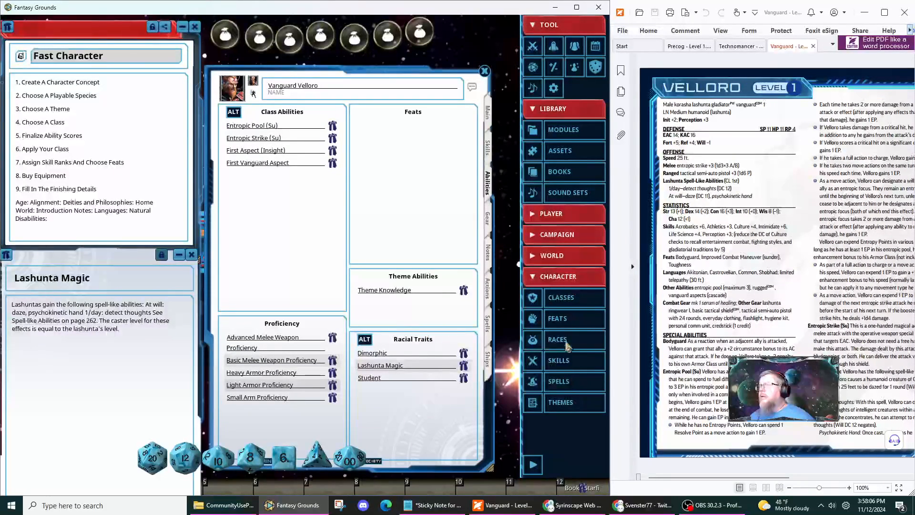
pyautogui.click(570, 320)
pyautogui.doubleClick(464, 422)
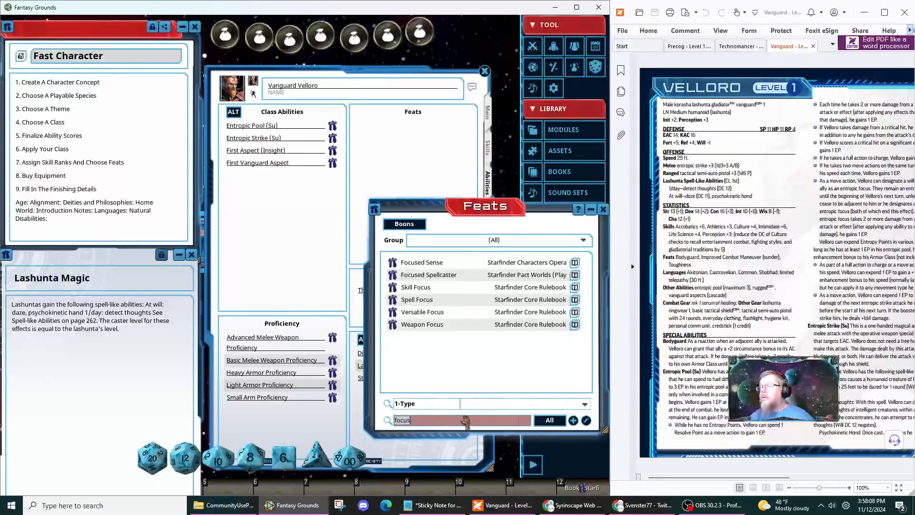
pyautogui.write('body')
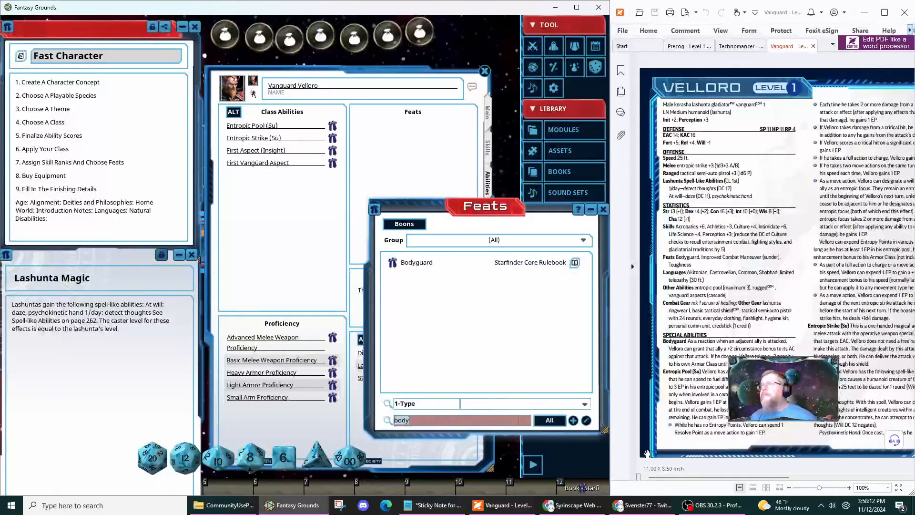
pyautogui.moveTo(393, 266); pyautogui.dragTo(381, 128)
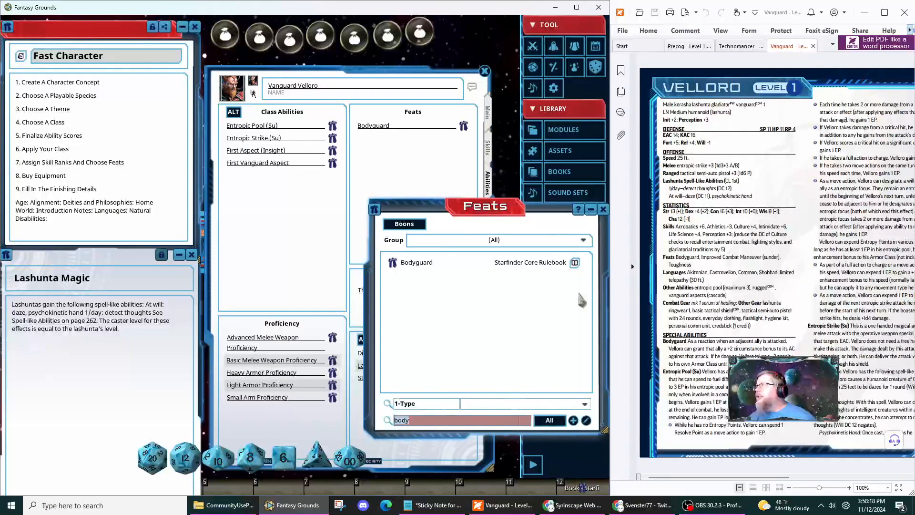
# Add the Improved Combat Maneuver feat, found by searching for "combat", and append "(sunder)" to its name on the sheet.
pyautogui.click(482, 421)
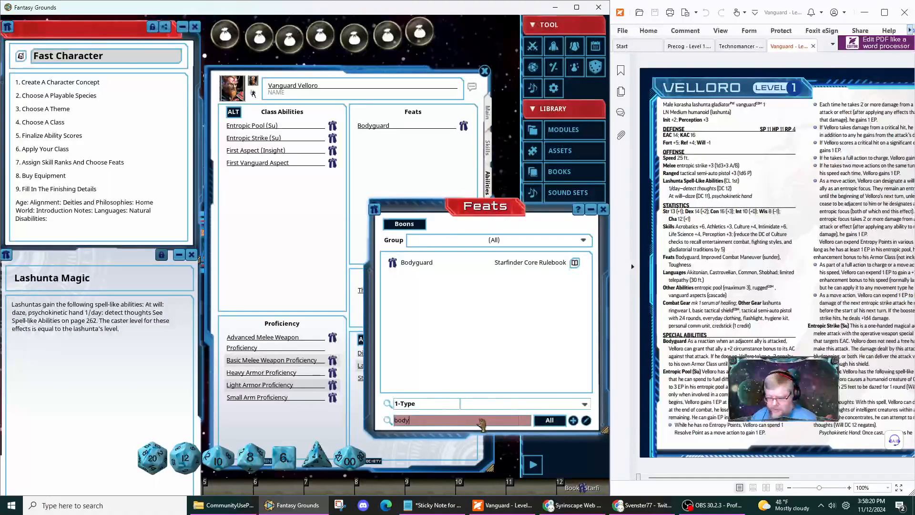
pyautogui.write('comba')
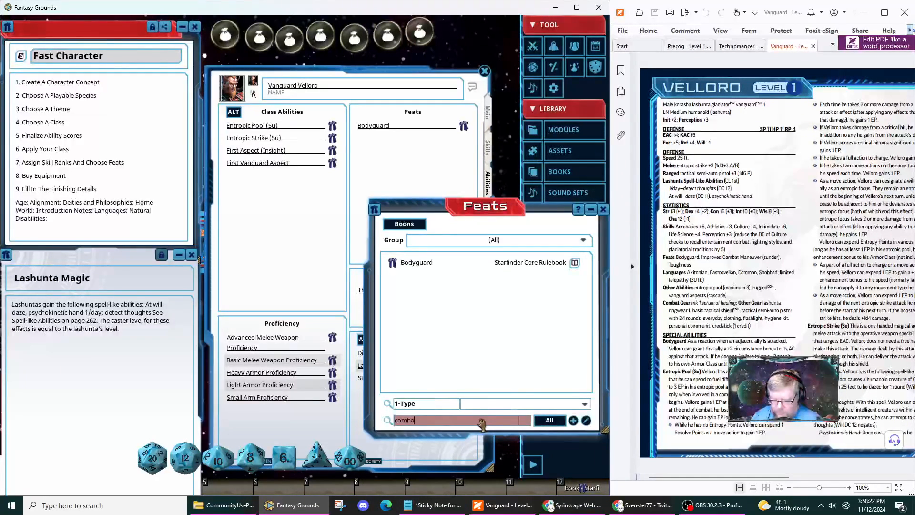
pyautogui.write('t')
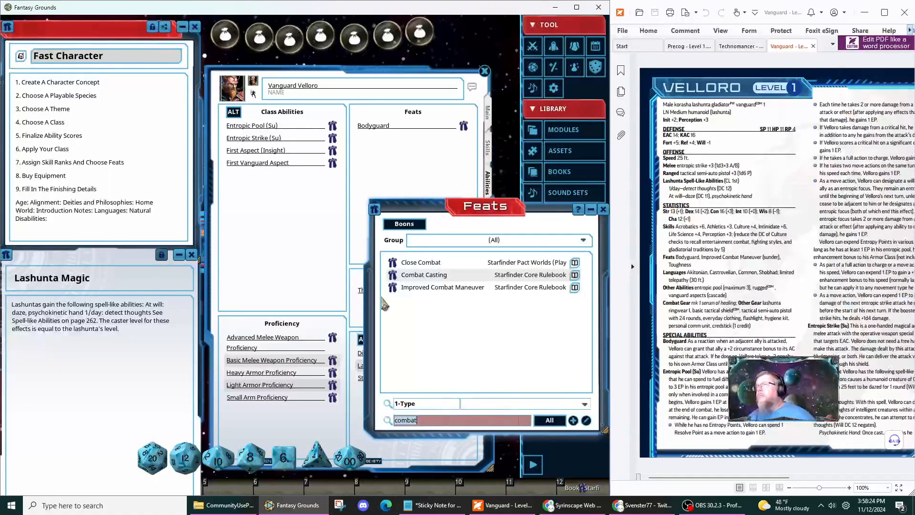
pyautogui.moveTo(392, 287); pyautogui.dragTo(388, 148)
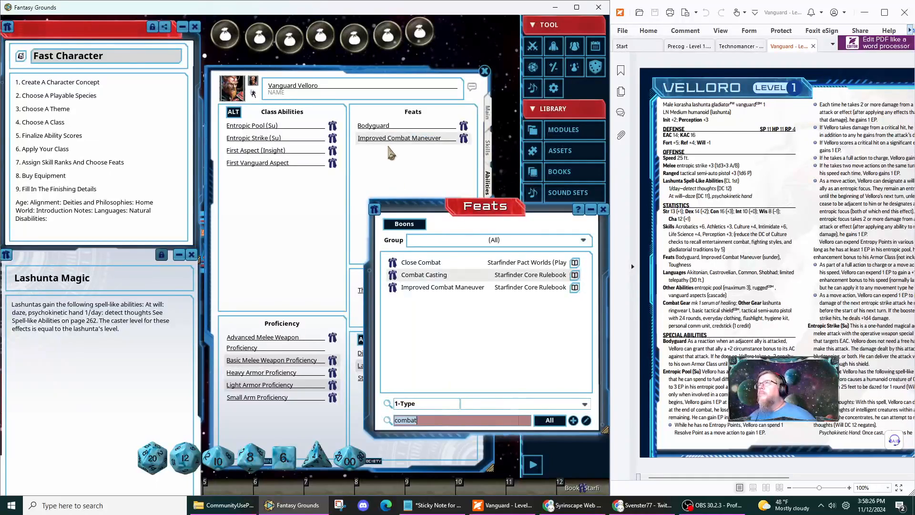
pyautogui.click(448, 152)
pyautogui.write('(')
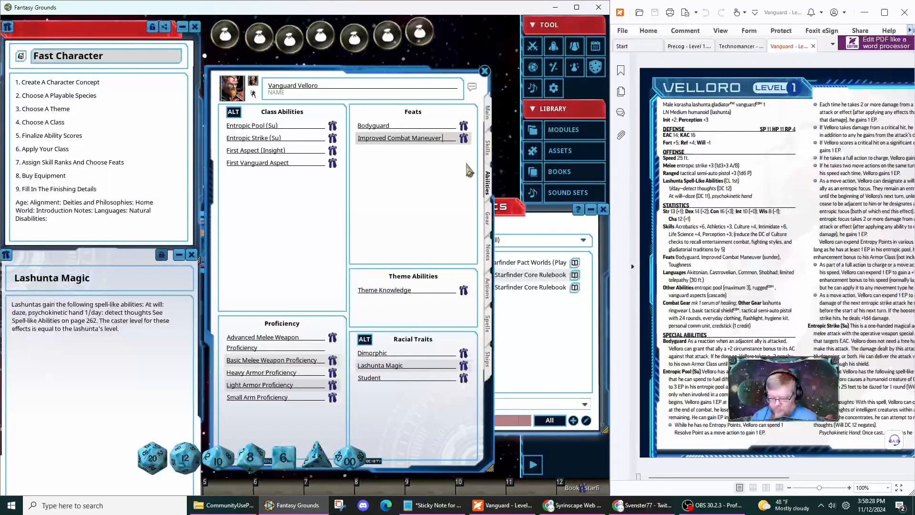
pyautogui.write('sunder ')
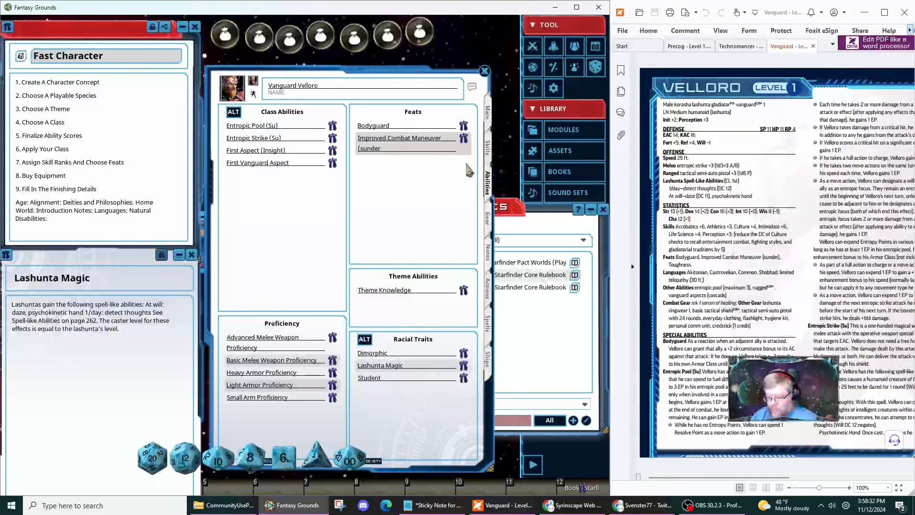
pyautogui.write(')')
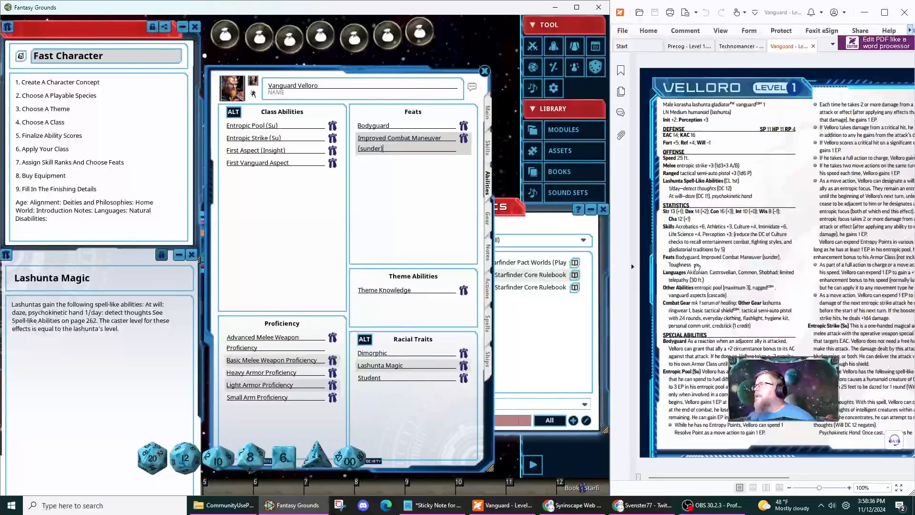
# Find the Toughness feat in the feats library, add it to the character's feats, and close the library list.
pyautogui.click(537, 349)
pyautogui.doubleClick(446, 419)
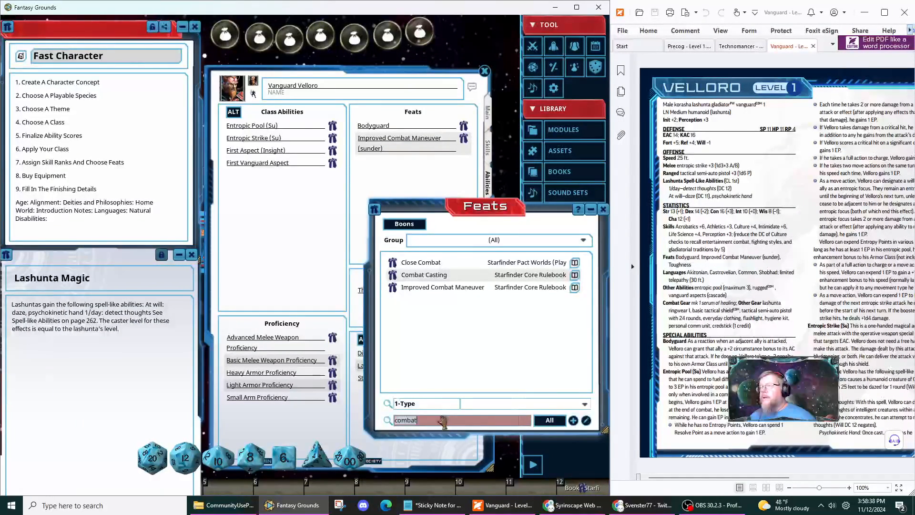
pyautogui.write('T')
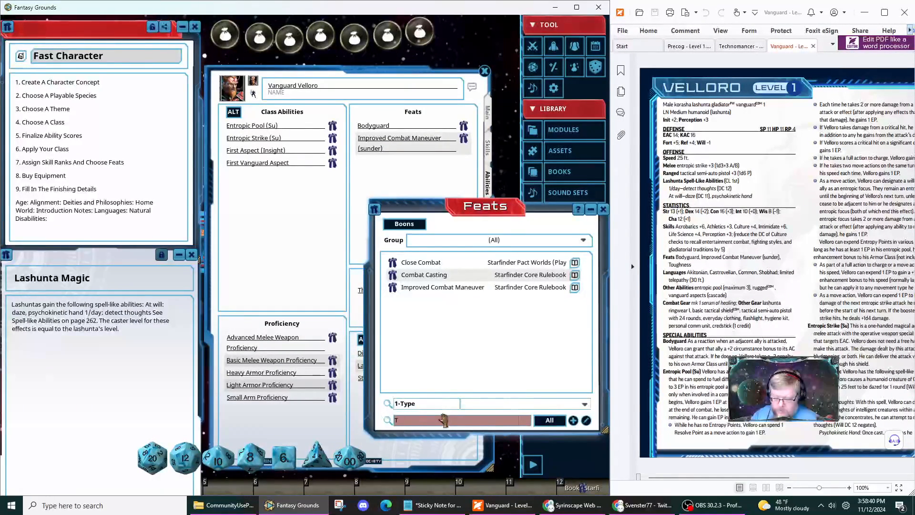
pyautogui.write('oughness')
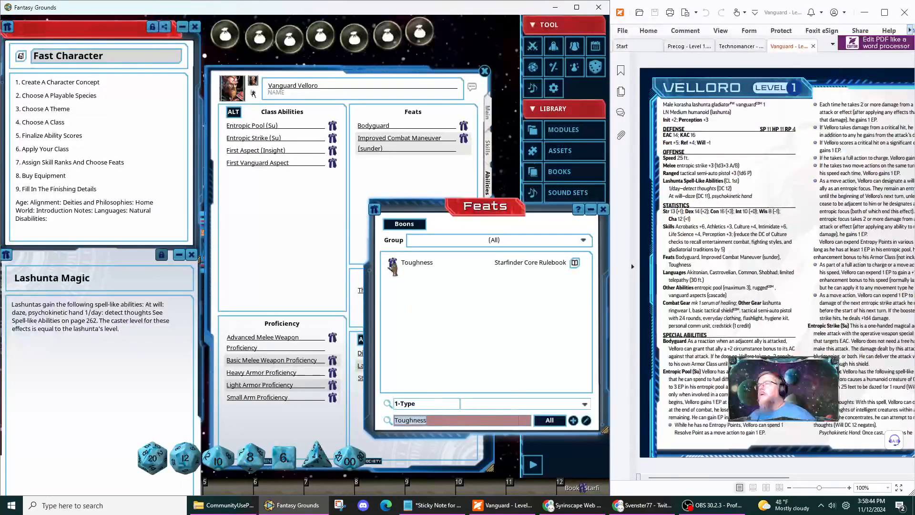
pyautogui.moveTo(382, 167); pyautogui.dragTo(382, 166)
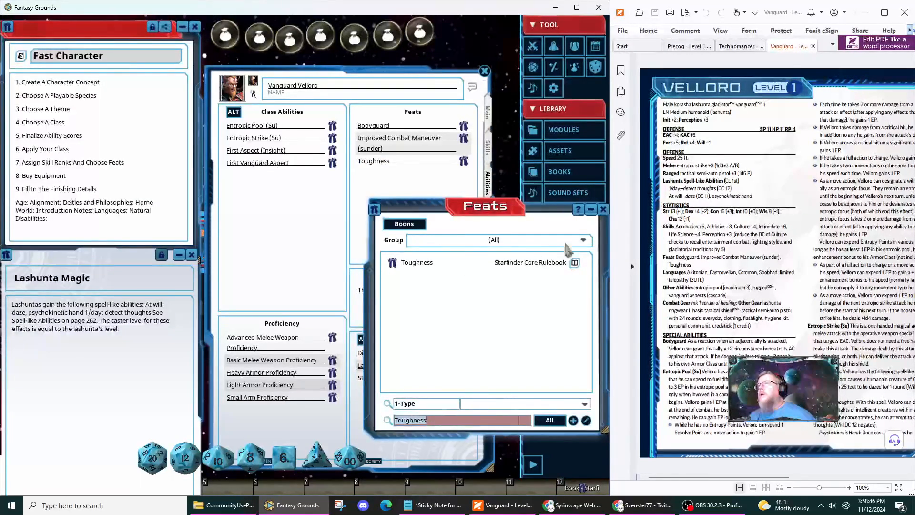
pyautogui.click(608, 215)
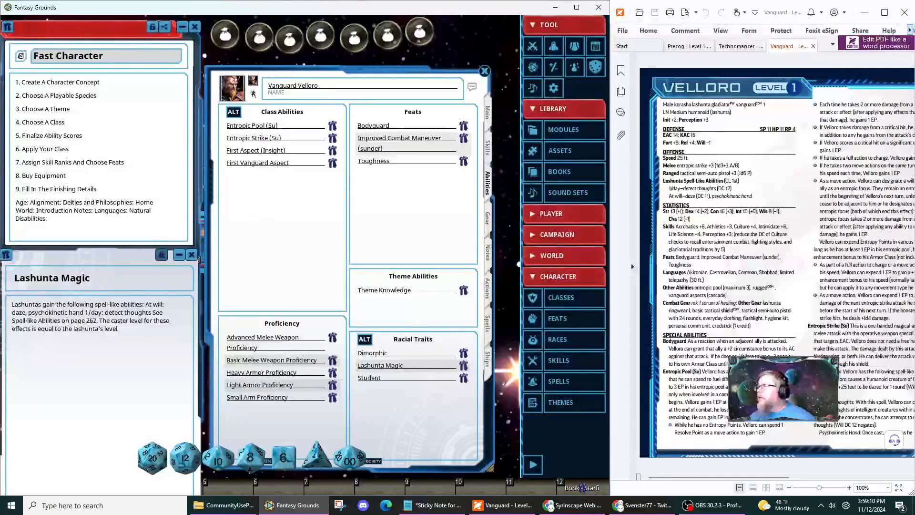
# Review the special abilities and gear descriptions in the reference PDF, including the Rugged and Toughness entries.
pyautogui.moveTo(760, 477); pyautogui.dragTo(888, 489)
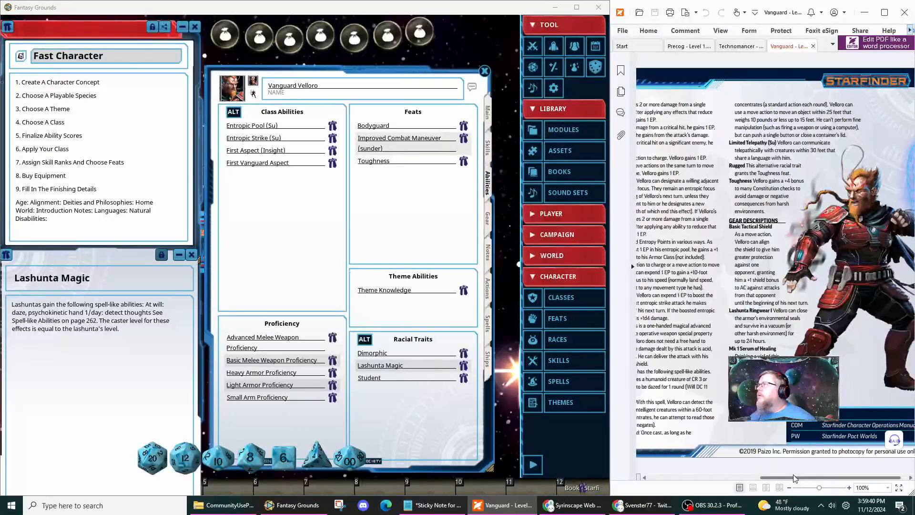
pyautogui.moveTo(799, 478); pyautogui.dragTo(689, 475)
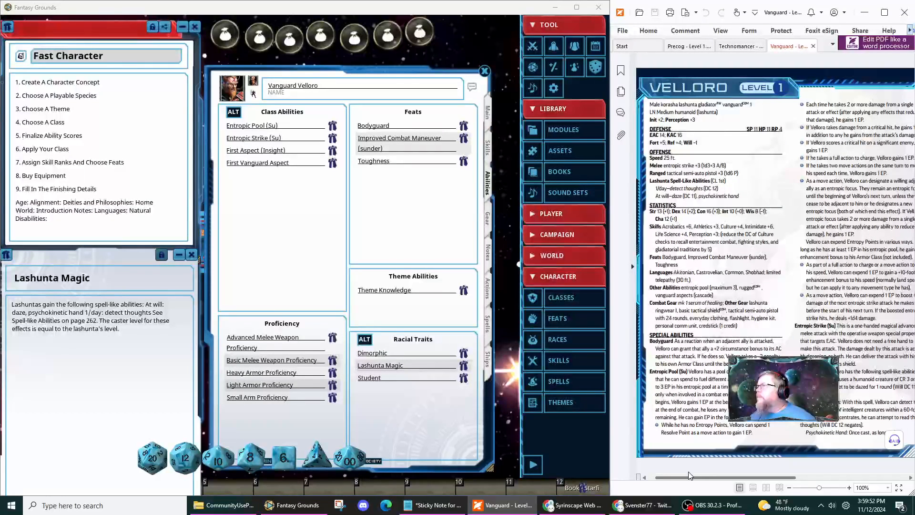
pyautogui.moveTo(689, 475); pyautogui.dragTo(743, 470)
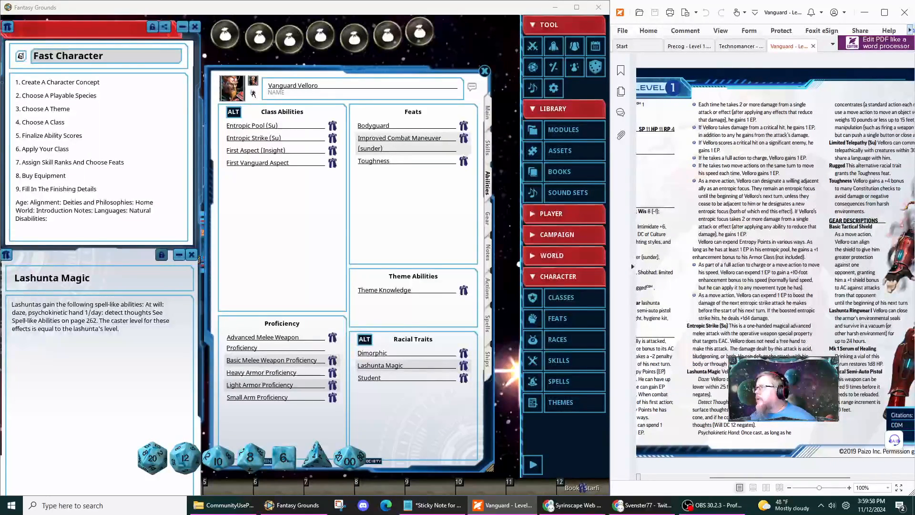
pyautogui.moveTo(754, 478); pyautogui.dragTo(794, 477)
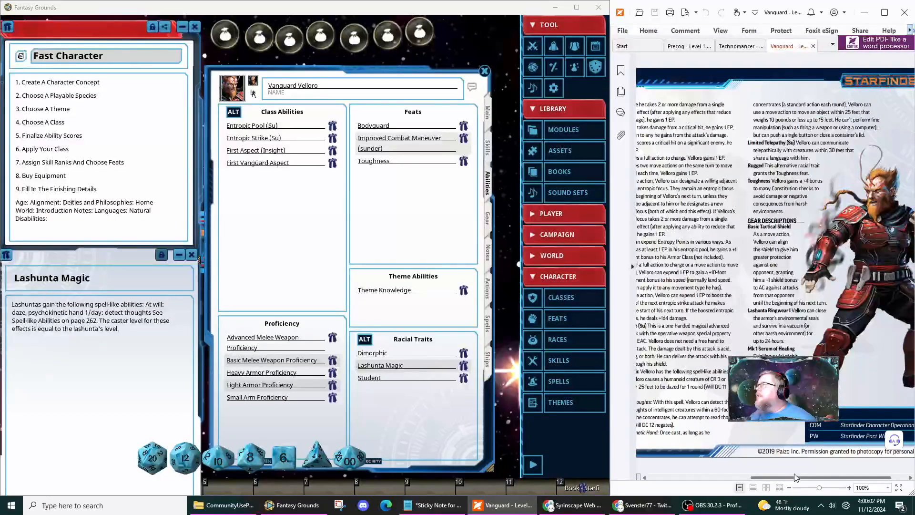
pyautogui.moveTo(795, 476); pyautogui.dragTo(790, 473)
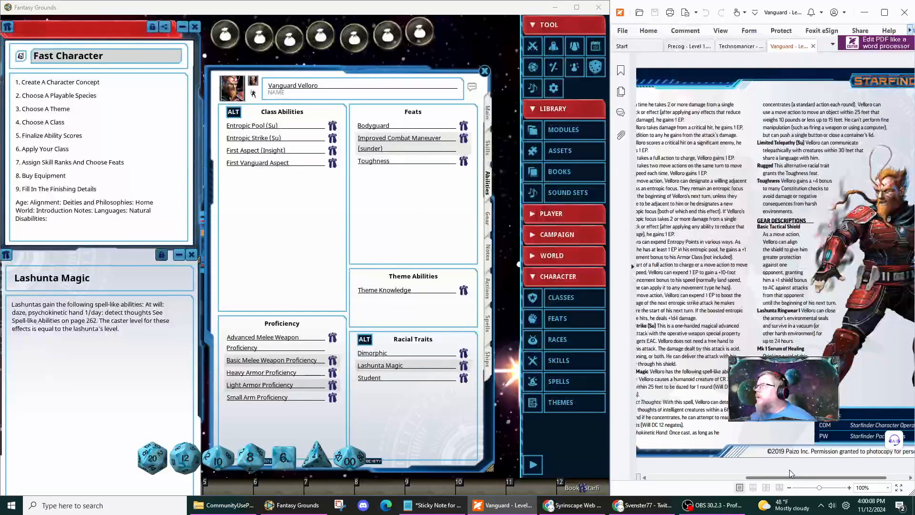
pyautogui.moveTo(790, 474); pyautogui.dragTo(703, 462)
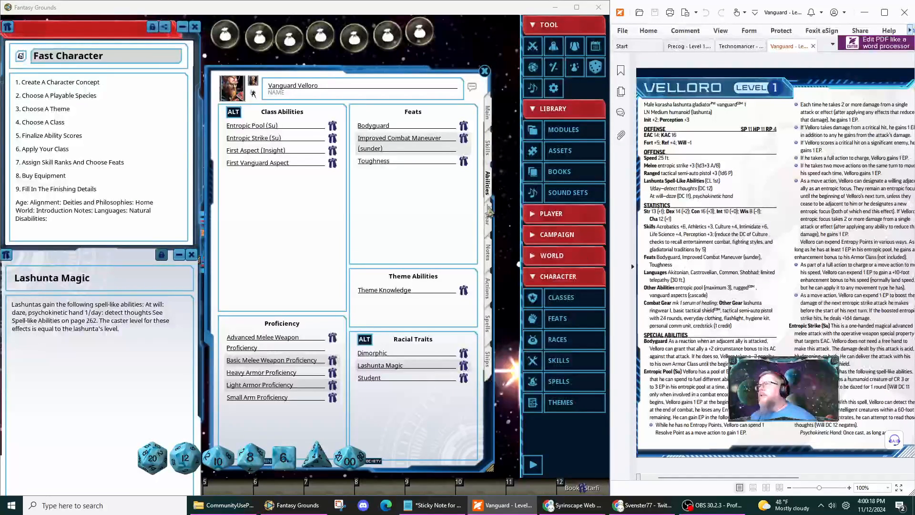
# Add Akitonian and Castrovelian to the languages list in the character's notes.
pyautogui.click(488, 252)
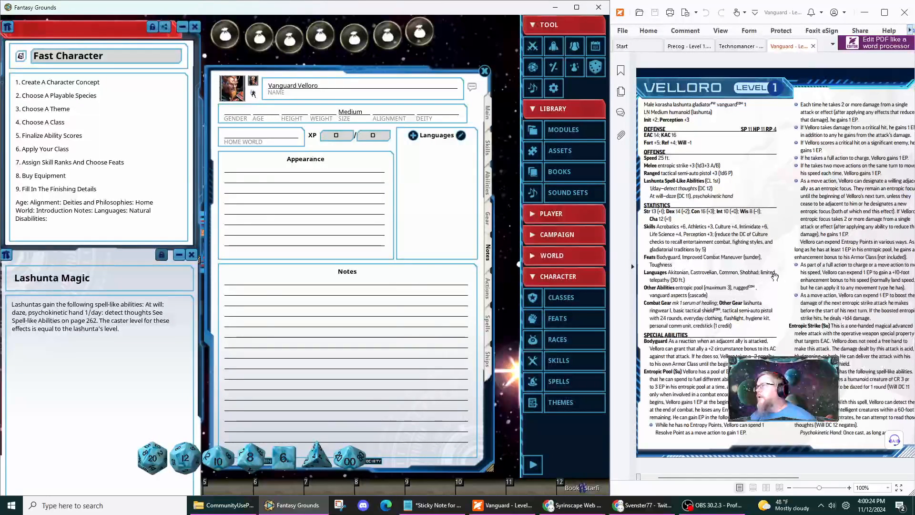
pyautogui.click(412, 135)
pyautogui.click(412, 136)
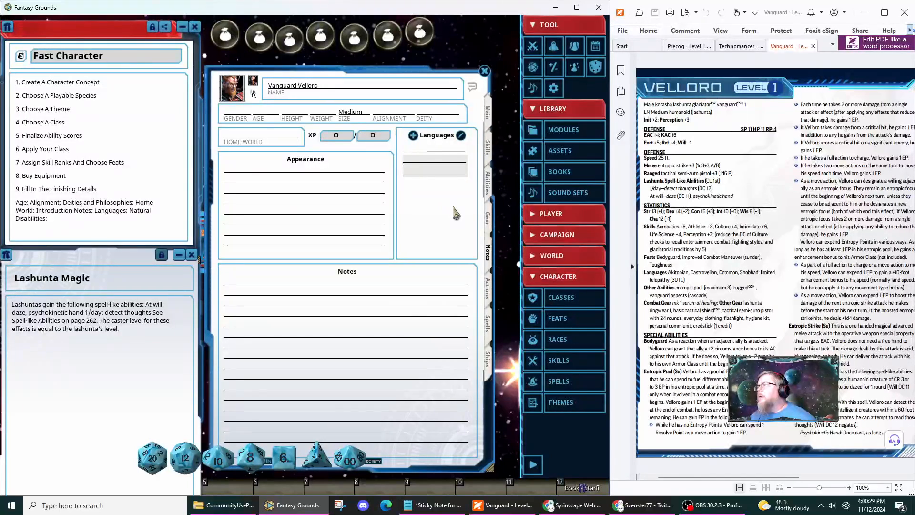
pyautogui.click(405, 149)
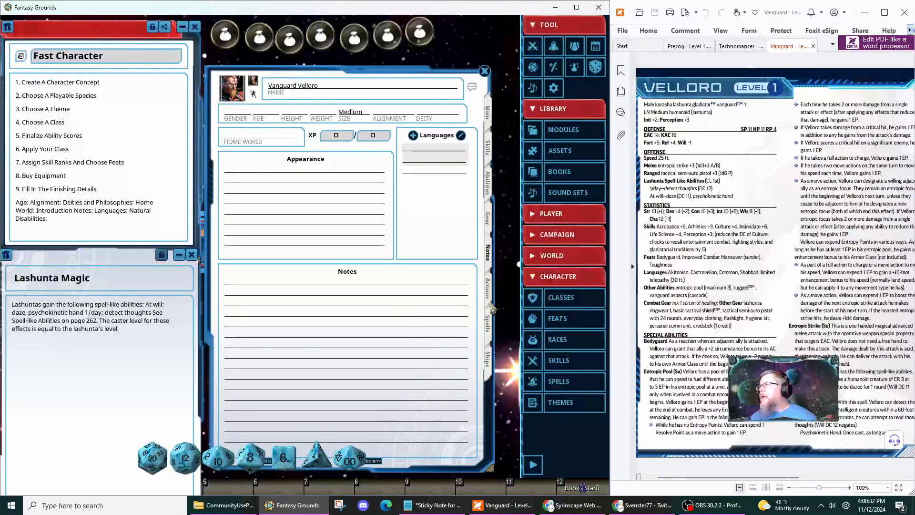
pyautogui.write('Akitonian')
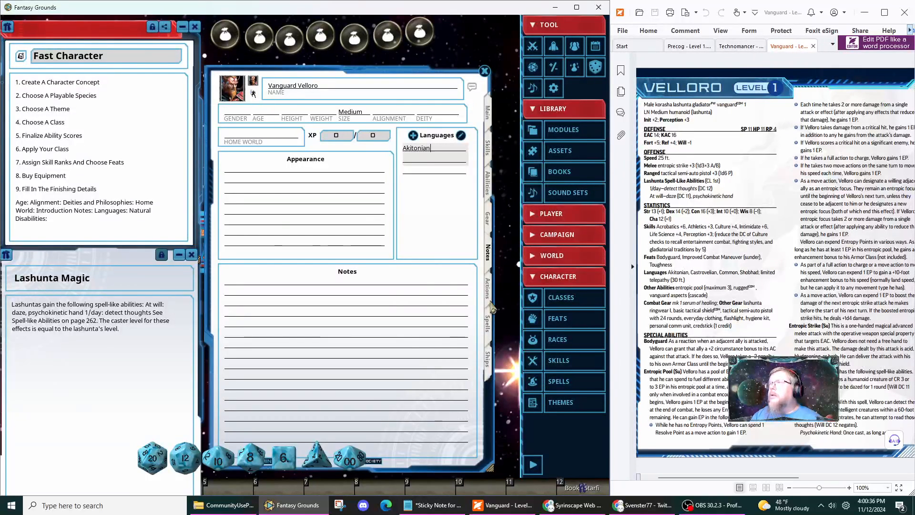
pyautogui.press('Return')
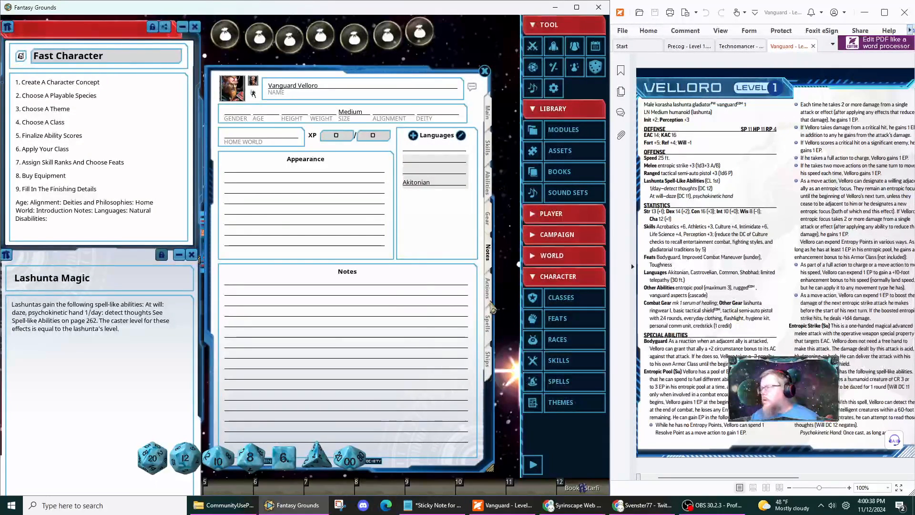
pyautogui.press('shift')
pyautogui.write('Castr')
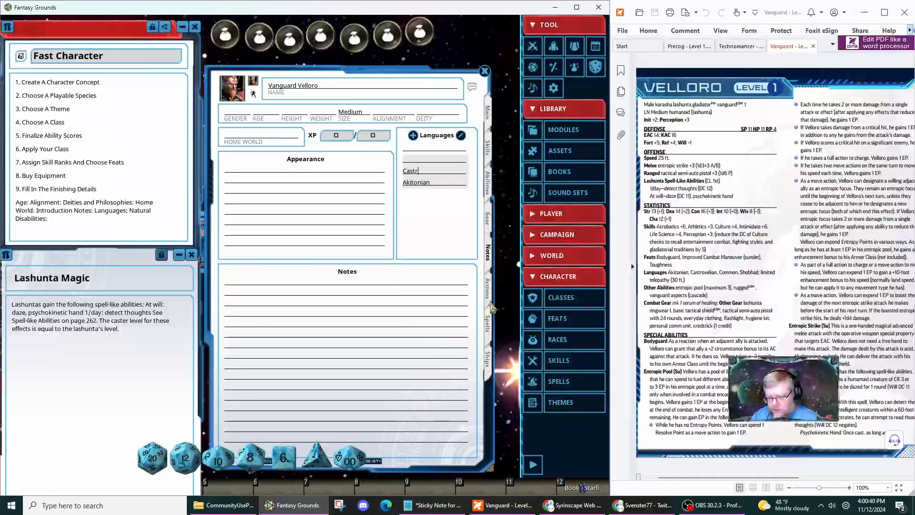
pyautogui.write('ovelian')
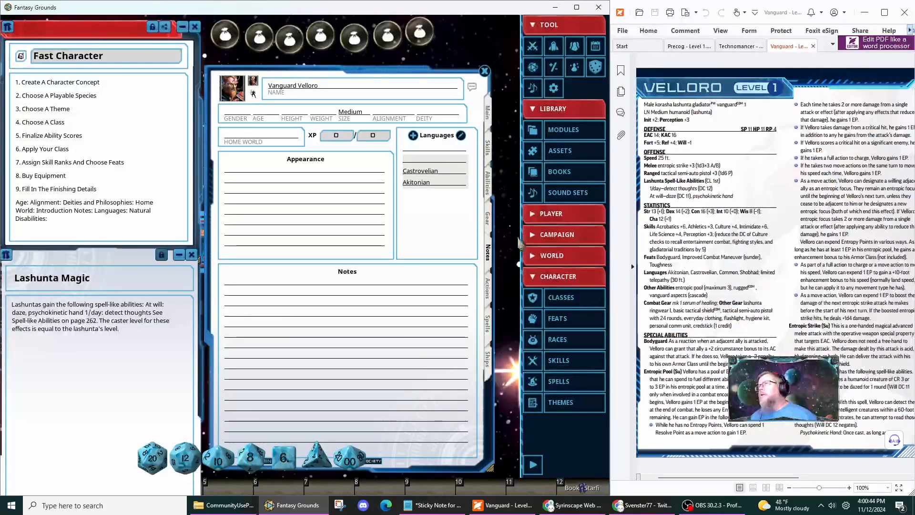
# Remove a blank entry from the languages list and enter Shobhad in the remaining empty one.
pyautogui.click(460, 137)
pyautogui.click(460, 138)
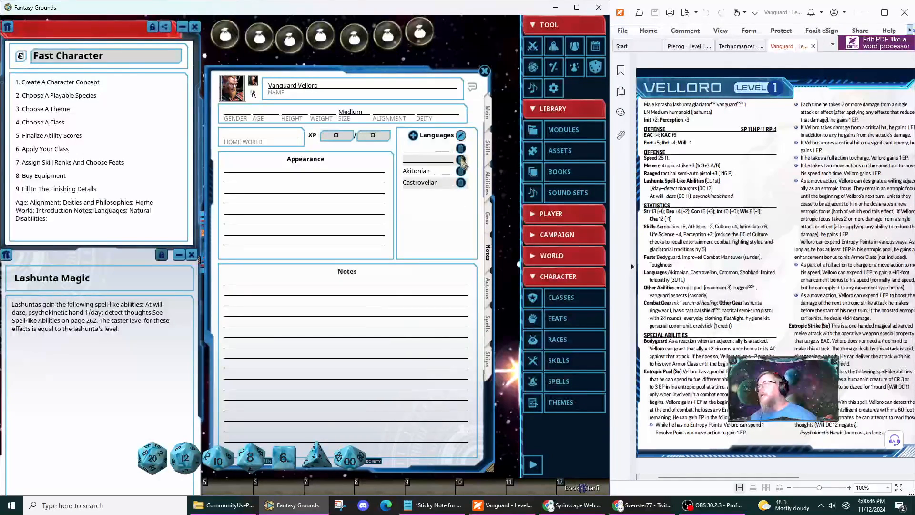
pyautogui.click(460, 136)
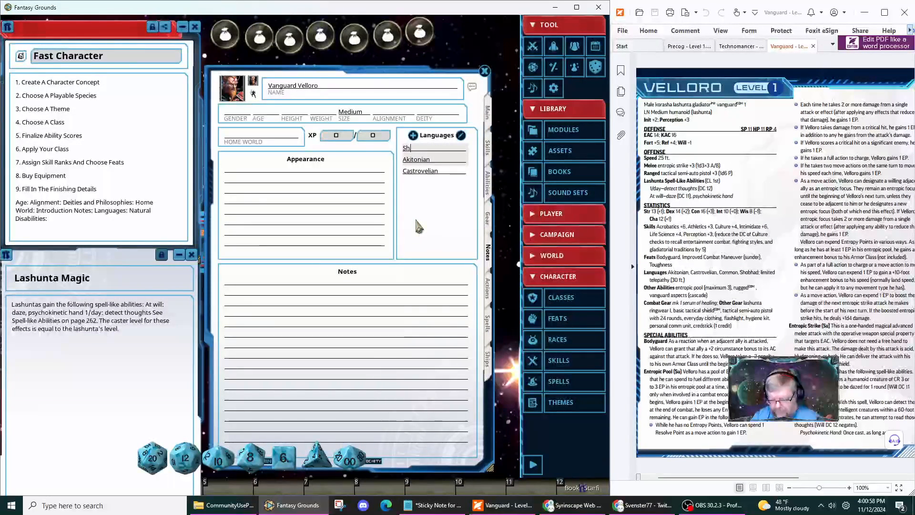
pyautogui.write('Shob')
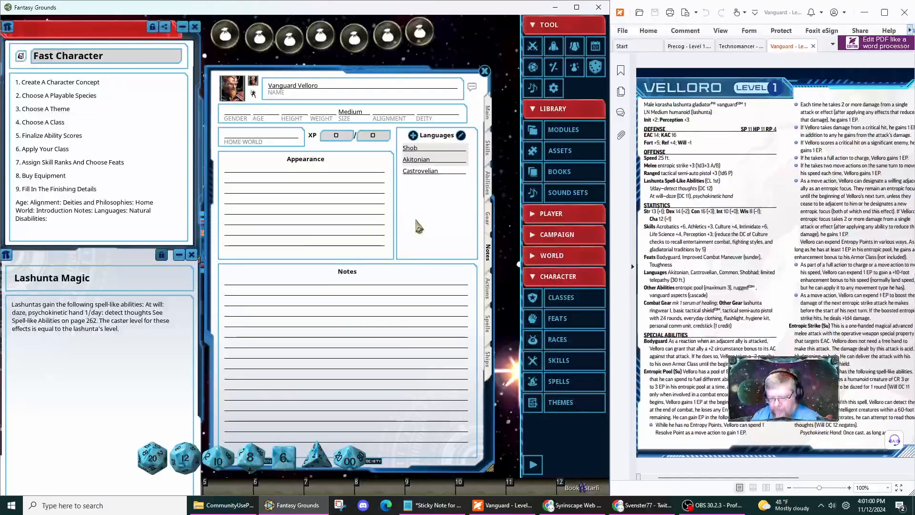
pyautogui.write('had')
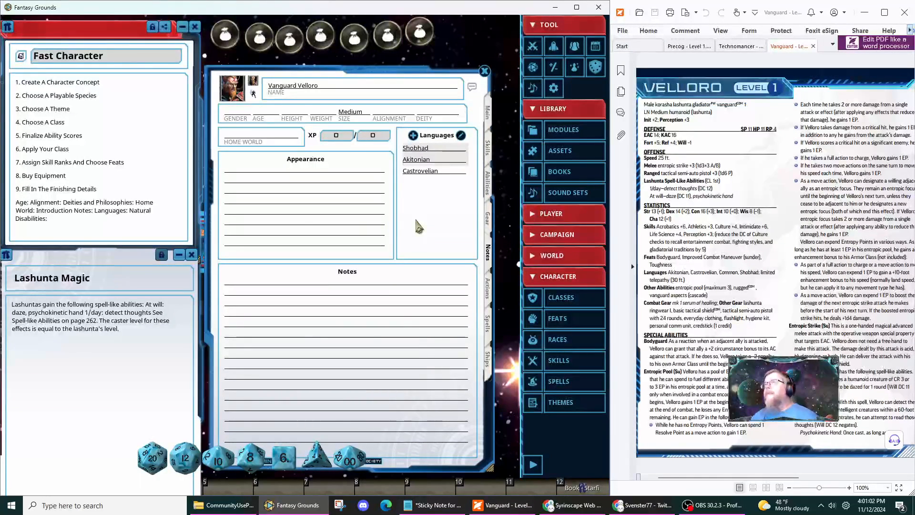
pyautogui.click(452, 180)
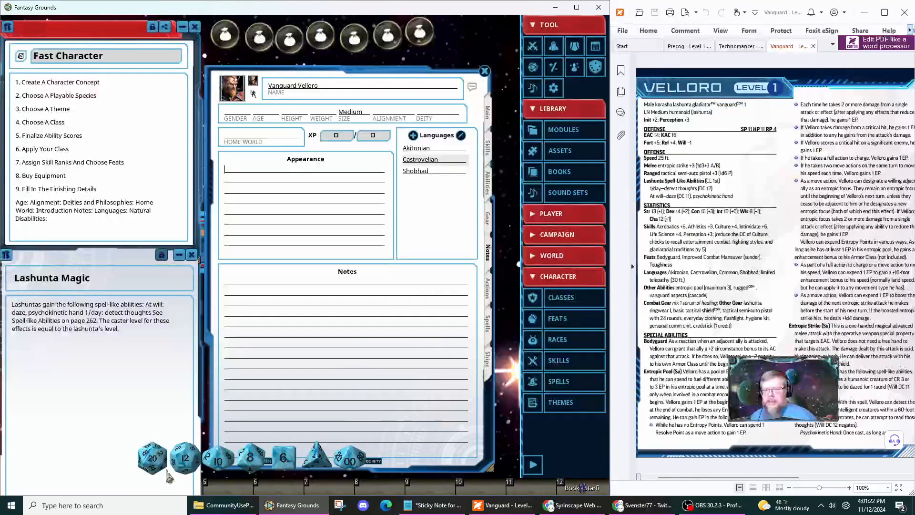
pyautogui.hotkey('alt', 'Tab')
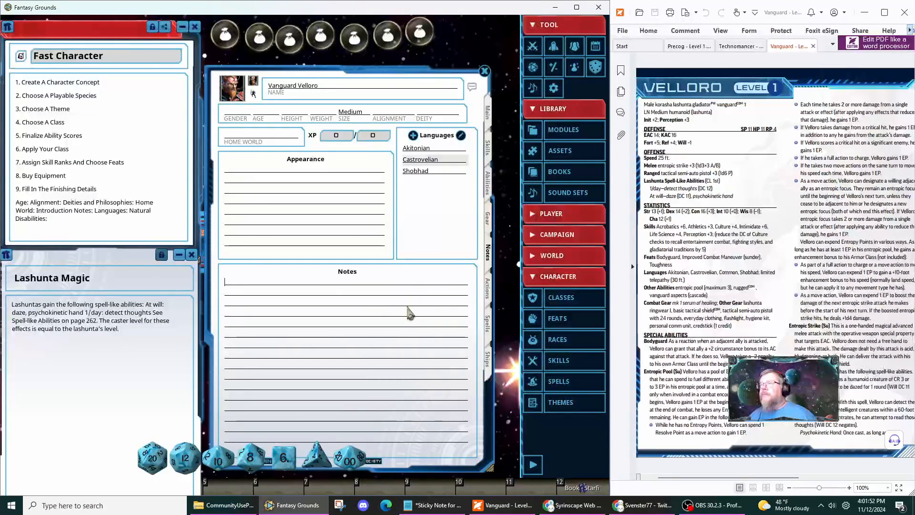
pyautogui.click(360, 299)
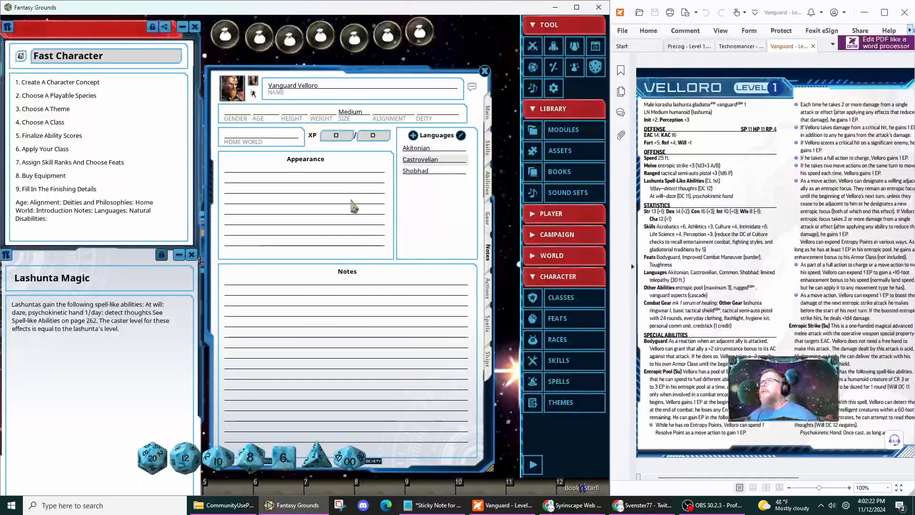
# Set the character's gender to M and alignment to LN.
pyautogui.click(235, 114)
pyautogui.write('M')
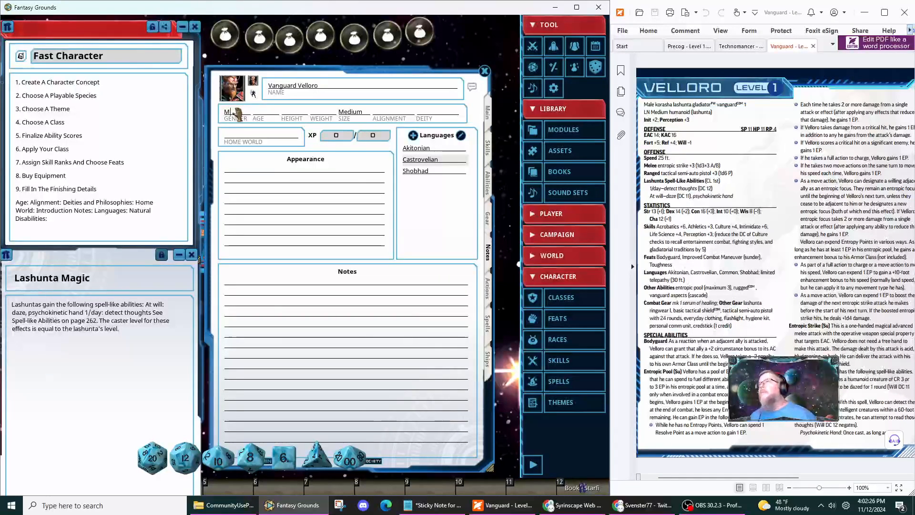
pyautogui.click(399, 113)
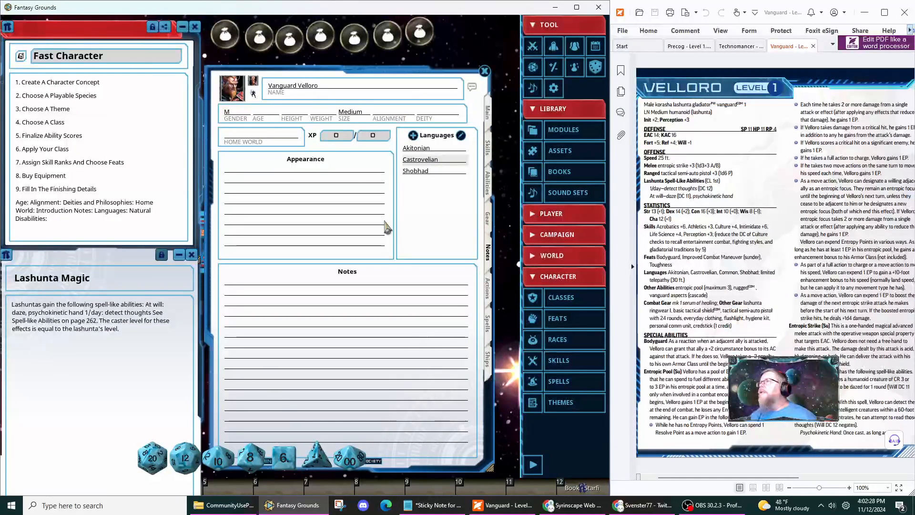
pyautogui.write('LN')
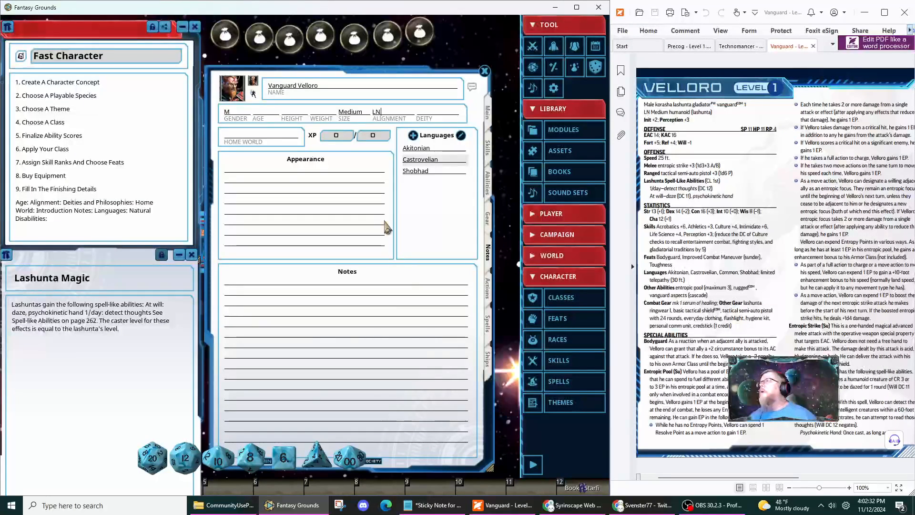
# Add Vanguard Aspect Cascade to the class abilities from the options in the First Vanguard Aspect description.
pyautogui.click(487, 183)
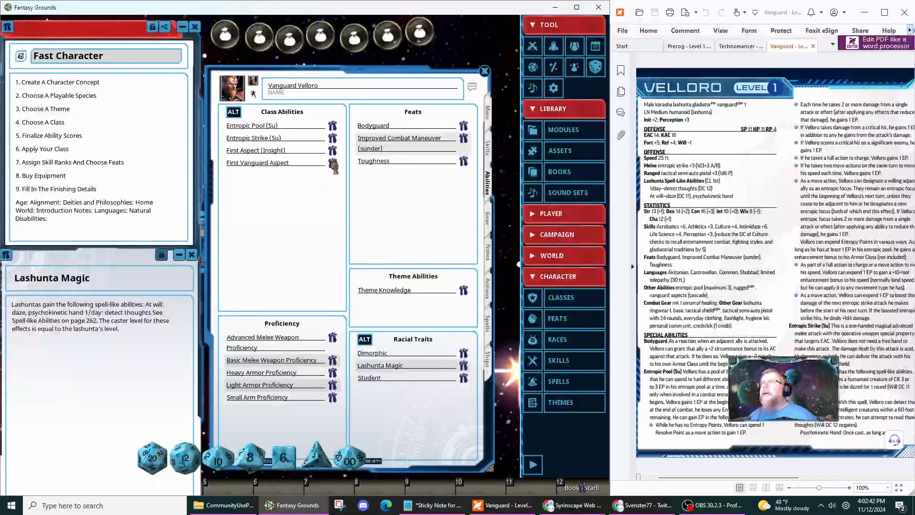
pyautogui.click(333, 165)
pyautogui.scroll(-3, 364, 276)
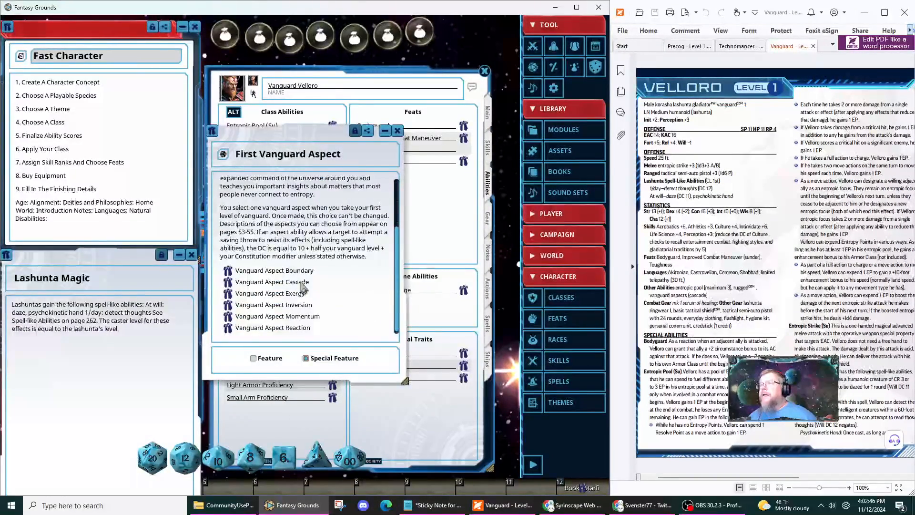
pyautogui.moveTo(317, 144); pyautogui.dragTo(498, 114)
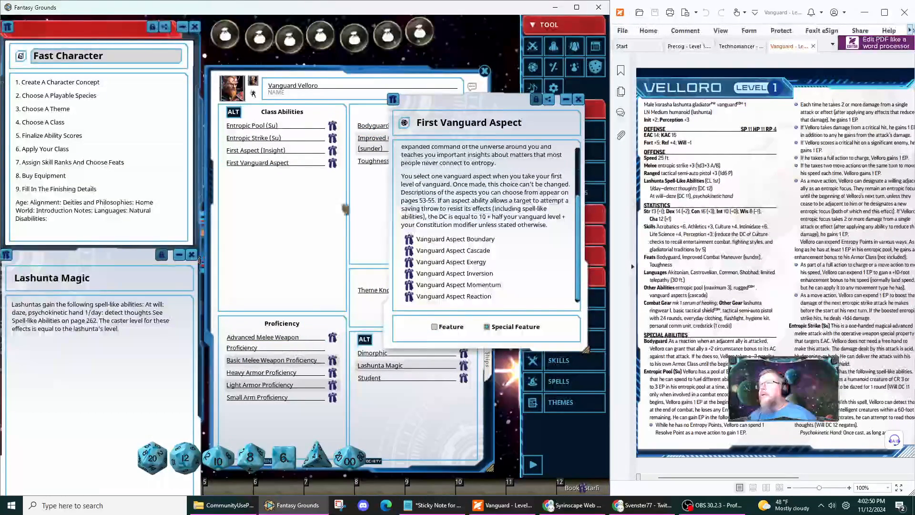
pyautogui.moveTo(271, 165); pyautogui.dragTo(258, 168)
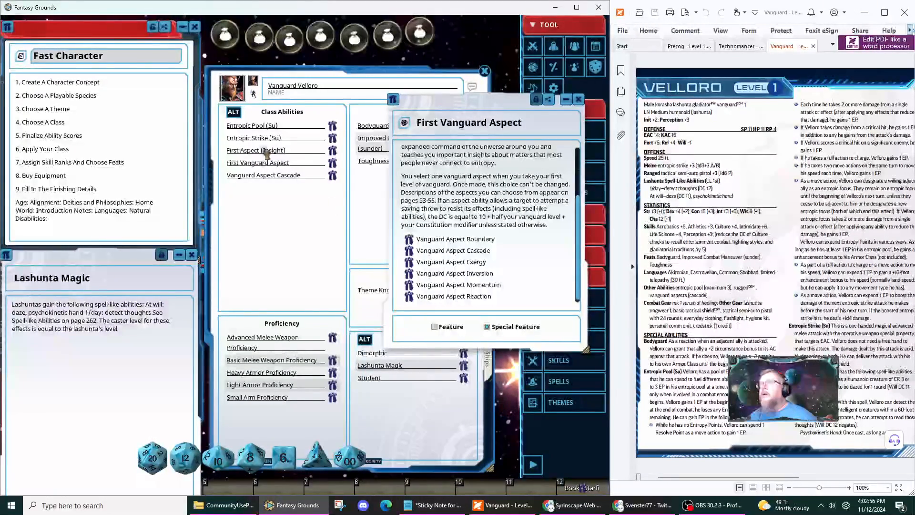
# Add Vanguard Aspect Cascade to the class abilities a second time, and delete the duplicate entry.
pyautogui.moveTo(265, 151); pyautogui.dragTo(265, 151)
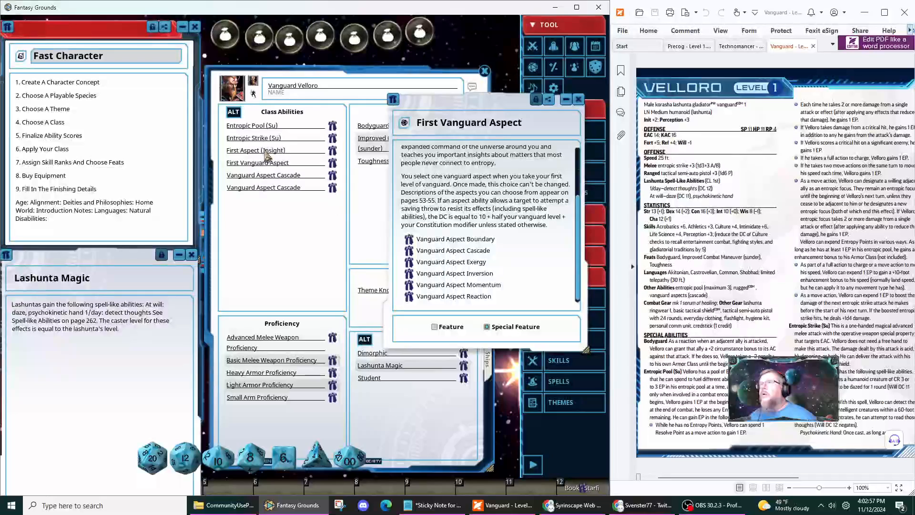
pyautogui.click(272, 190)
pyautogui.rightClick(272, 192)
pyautogui.click(248, 219)
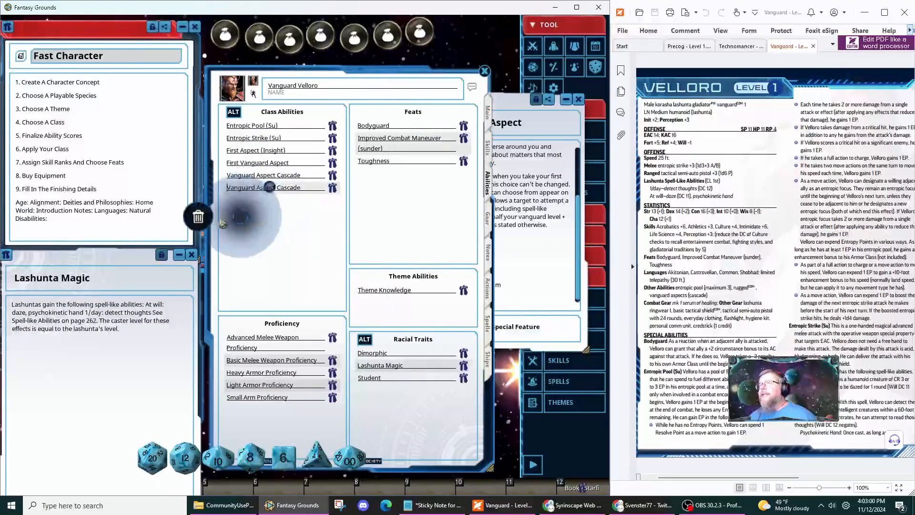
pyautogui.click(206, 222)
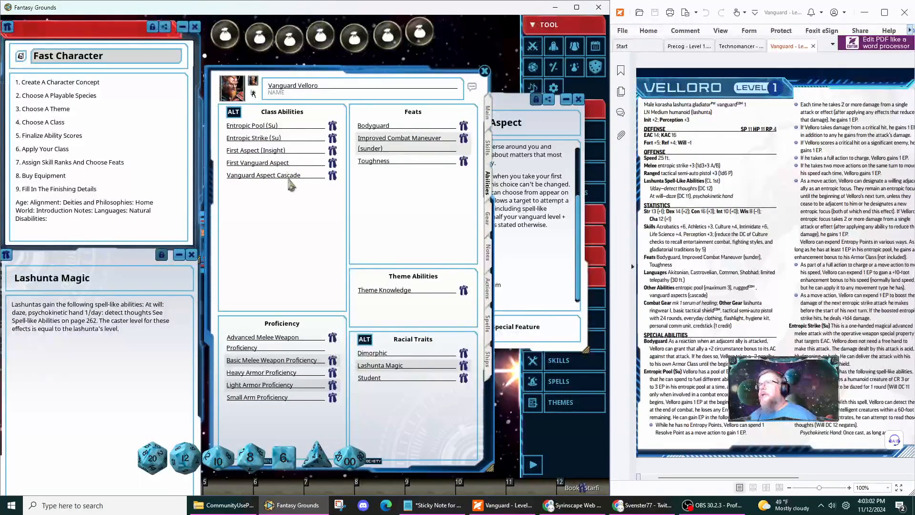
# Rename the First Vanguard Aspect class ability to "First Vanguard Aspect (cascade)" and close the aspect's description window.
pyautogui.click(300, 163)
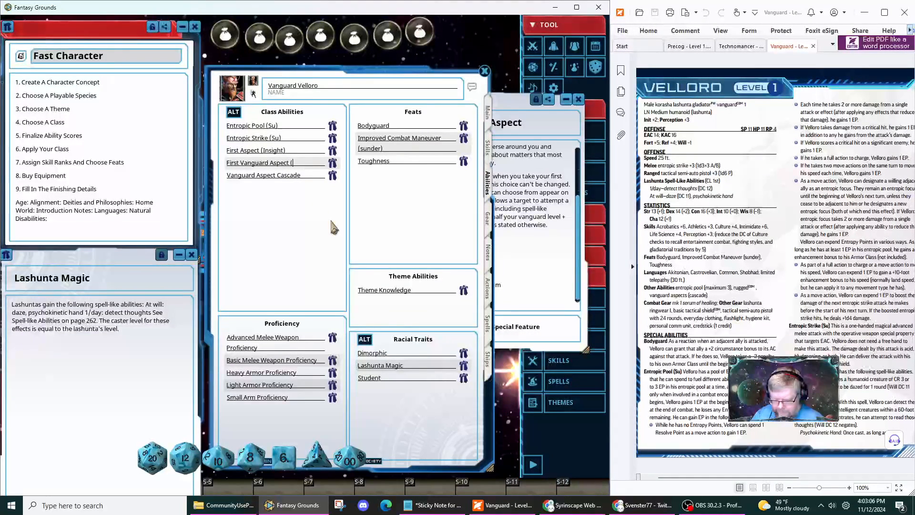
pyautogui.write('(cascade')
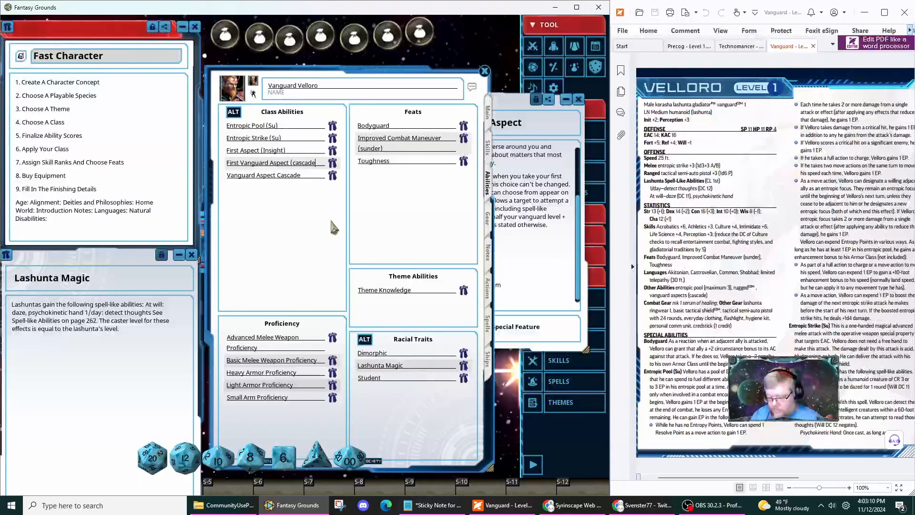
pyautogui.write(')')
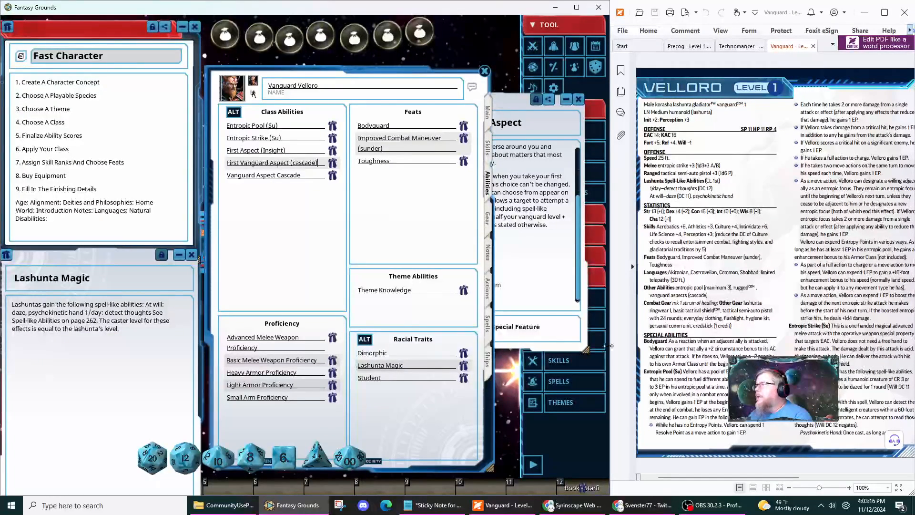
pyautogui.click(562, 250)
pyautogui.click(578, 100)
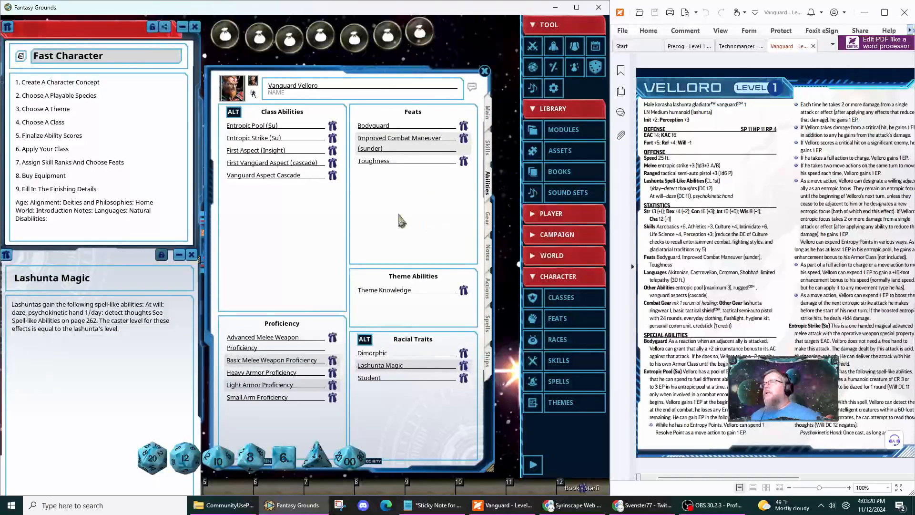
# Add Serum of Healing Mk 1 to the character's gear from its shortcut and close the item window.
pyautogui.click(488, 220)
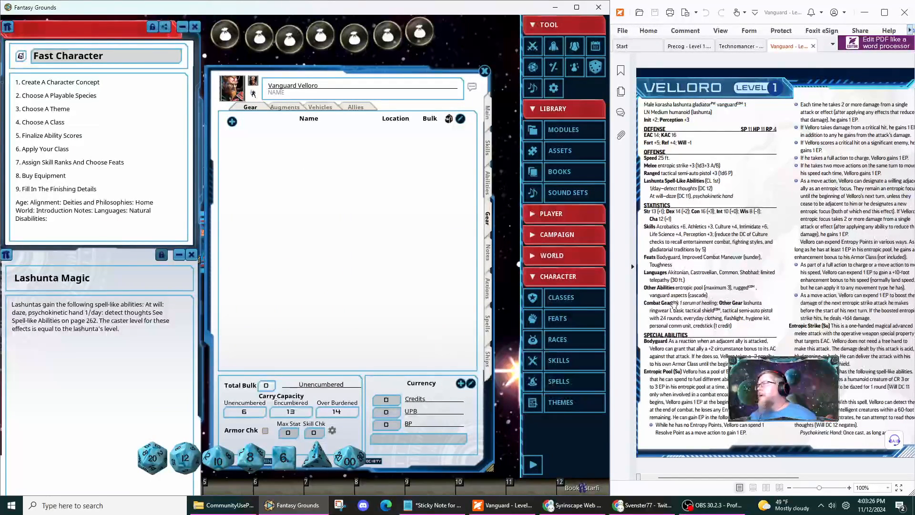
pyautogui.click(225, 36)
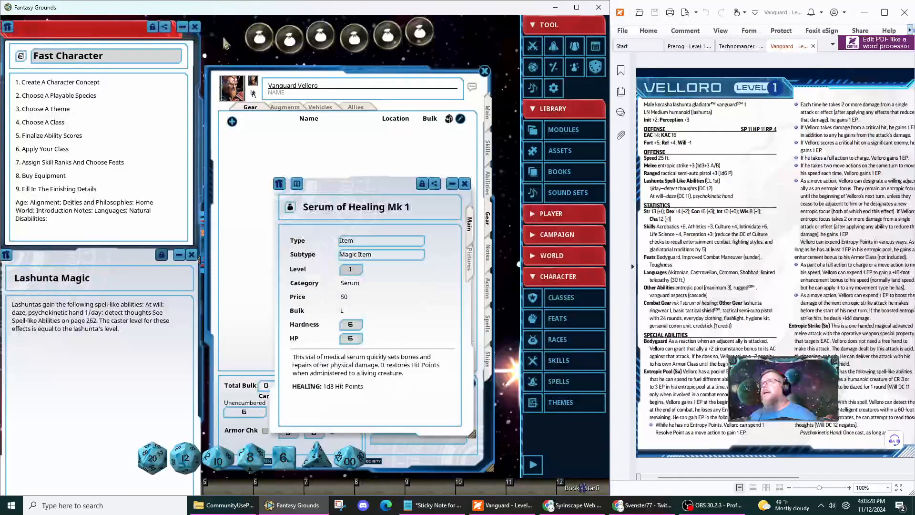
pyautogui.moveTo(280, 185); pyautogui.dragTo(262, 150)
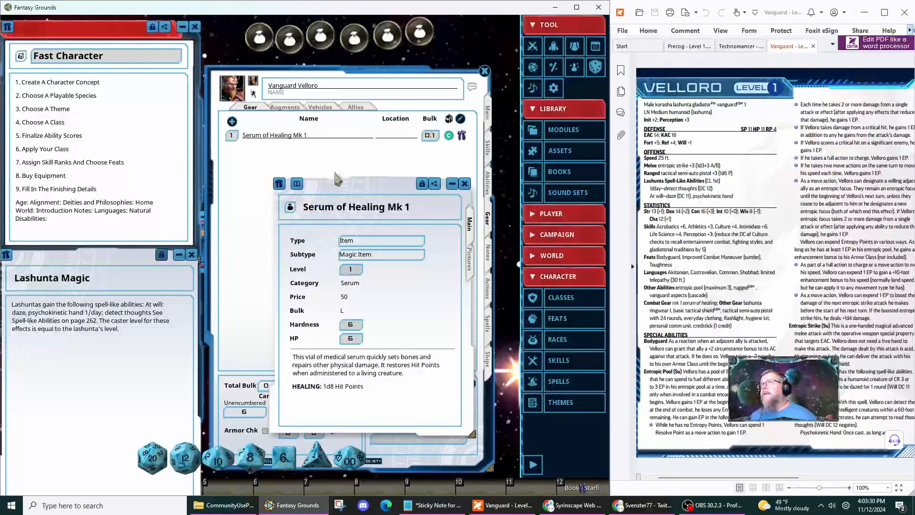
pyautogui.click(464, 183)
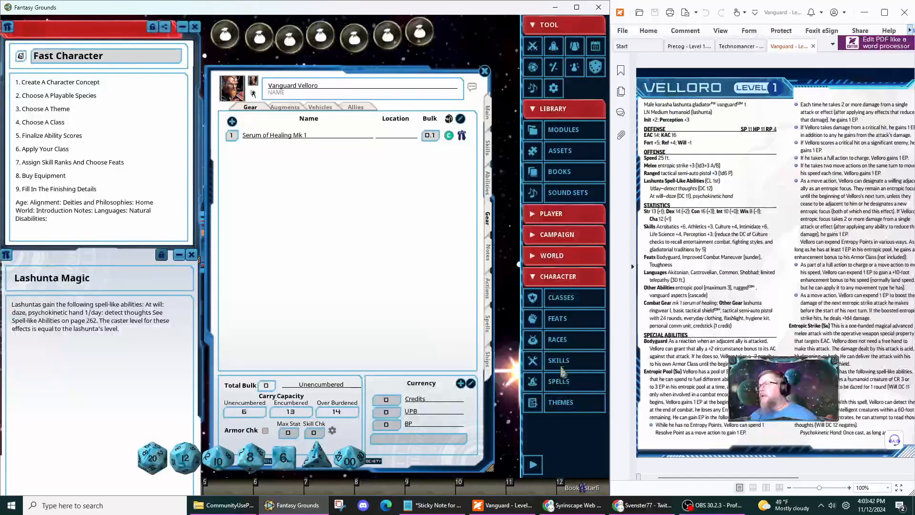
# Search the campaign items for "ringwear" and add Lashunta ringwear I to the character's gear.
pyautogui.click(549, 277)
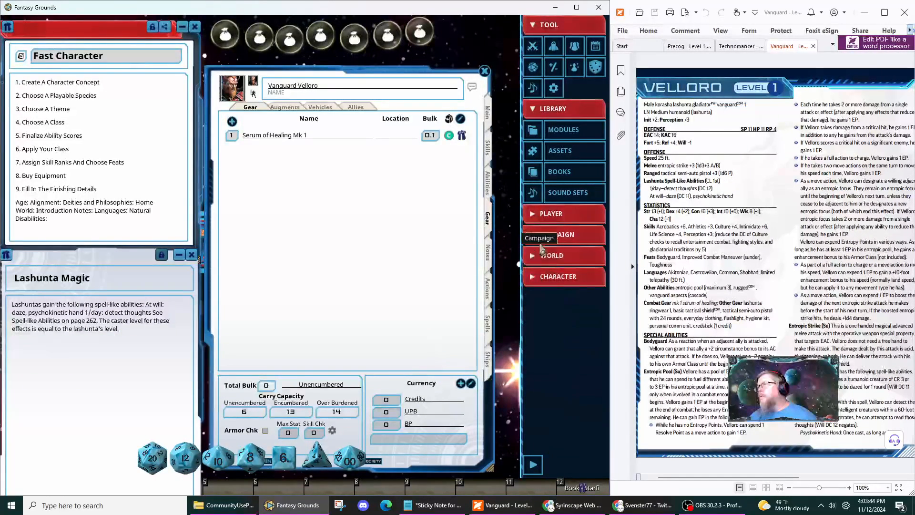
pyautogui.click(541, 235)
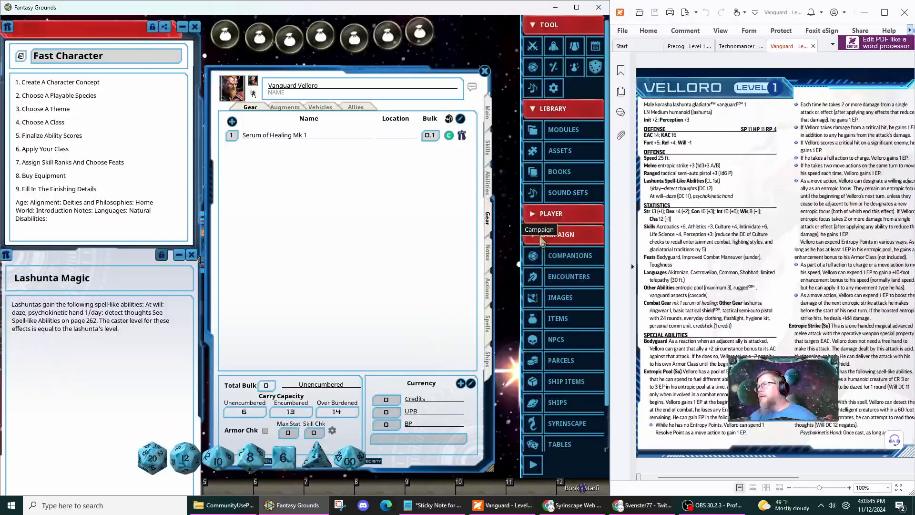
pyautogui.click(557, 320)
pyautogui.click(428, 434)
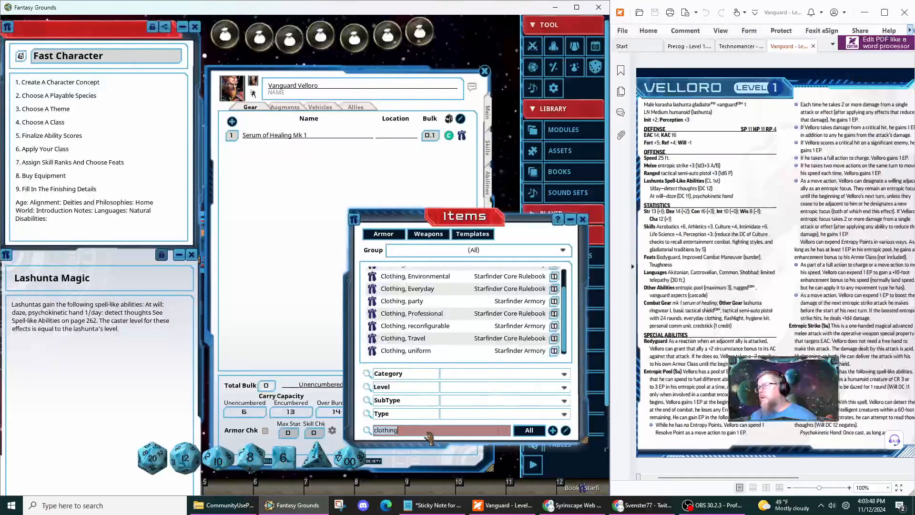
pyautogui.write('ring')
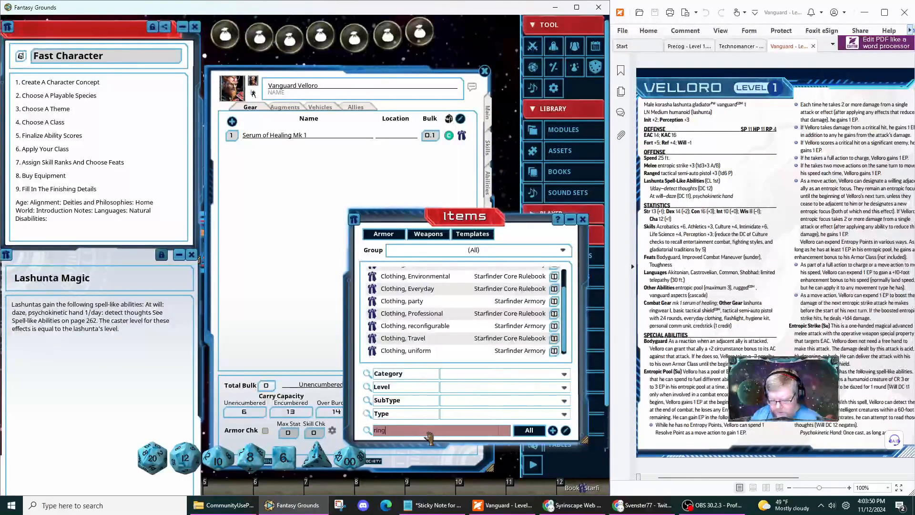
pyautogui.write('wear')
pyautogui.press('Return')
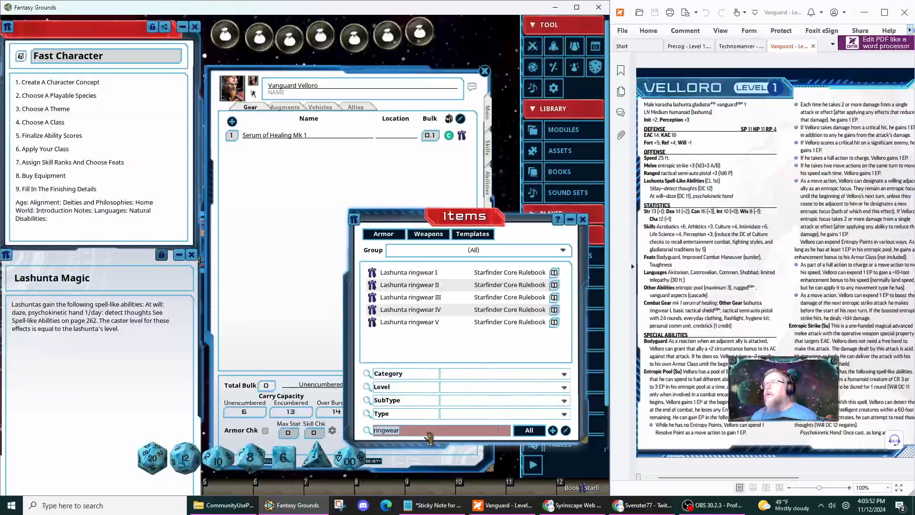
pyautogui.moveTo(393, 278); pyautogui.dragTo(301, 188)
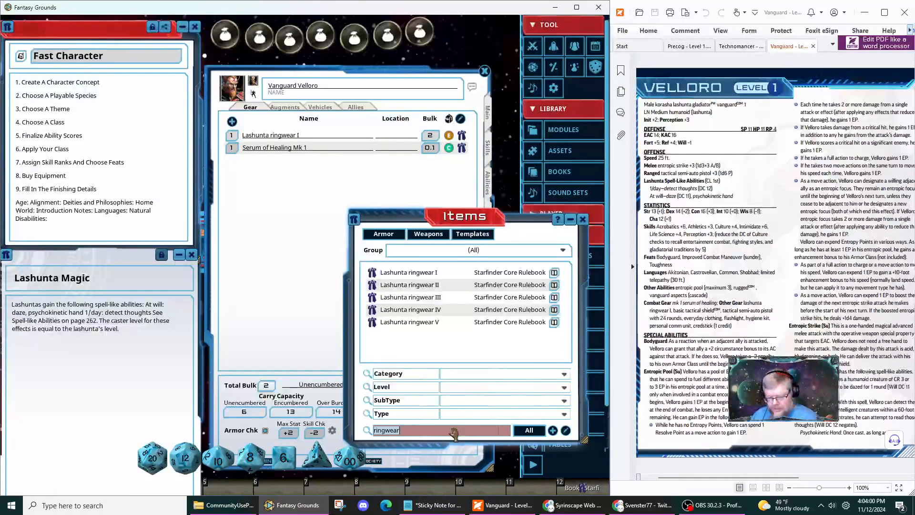
# Search the items for "shield" and add the basic tactical shield to the character's gear.
pyautogui.write('shield')
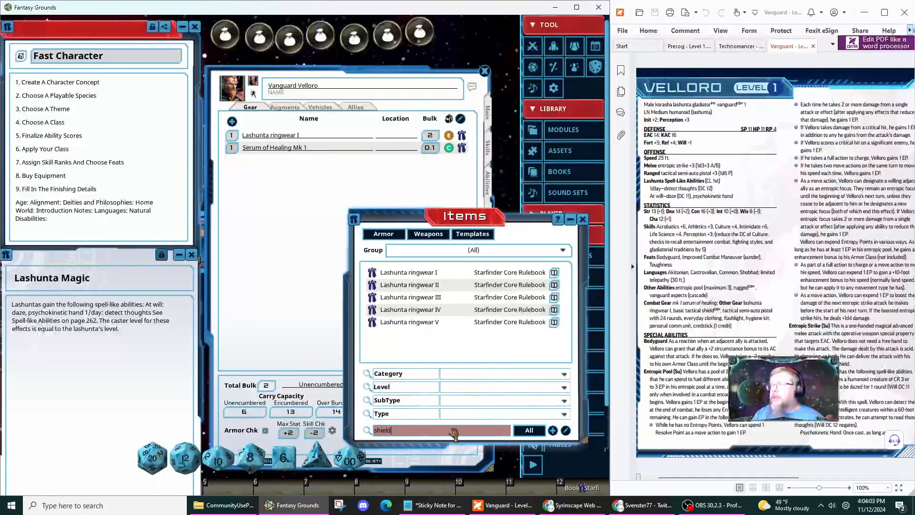
pyautogui.press('Return')
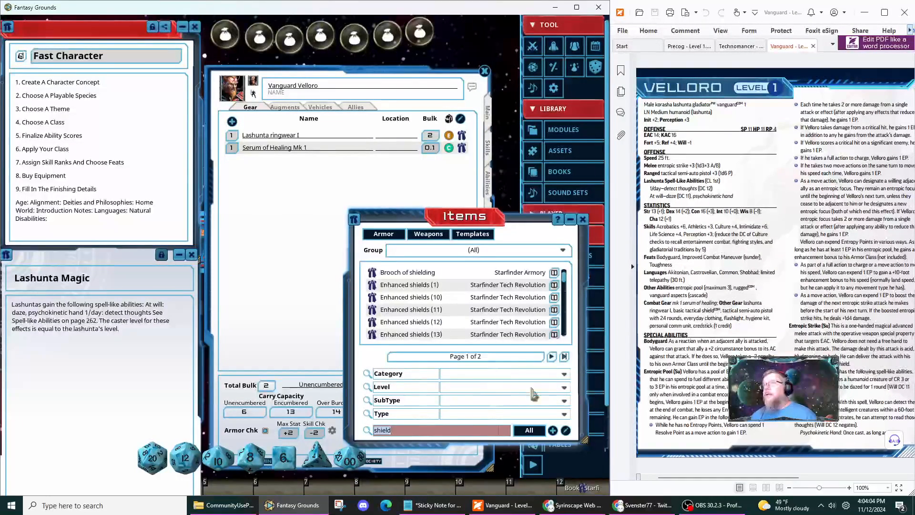
pyautogui.scroll(-10, 426, 305)
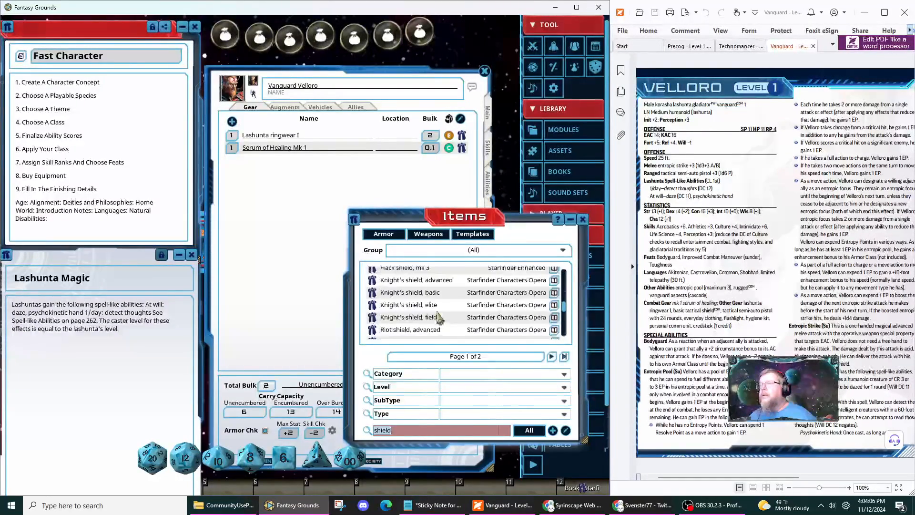
pyautogui.scroll(-10, 438, 313)
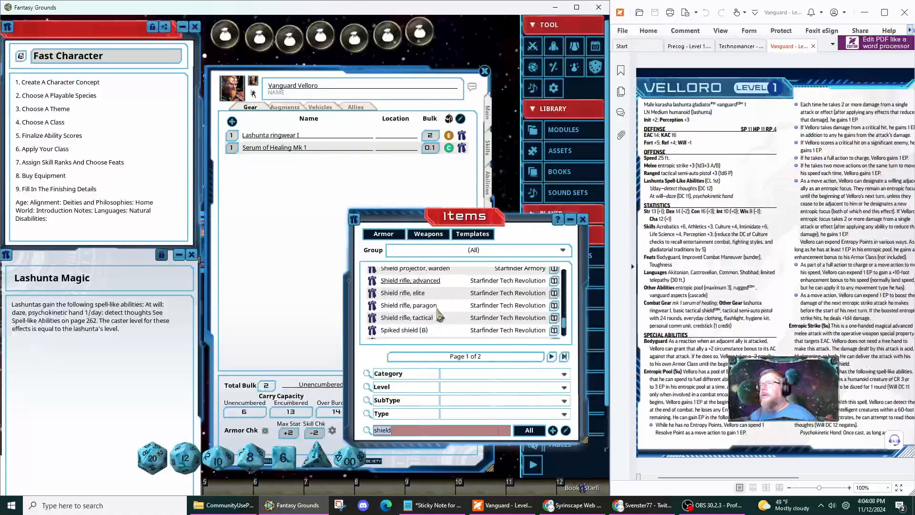
pyautogui.scroll(1, 437, 320)
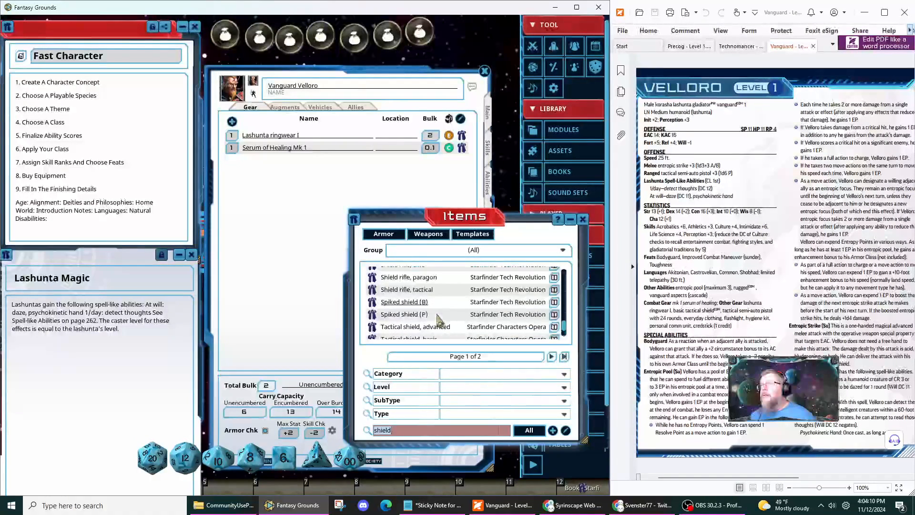
pyautogui.scroll(1, 438, 320)
pyautogui.scroll(2, 438, 319)
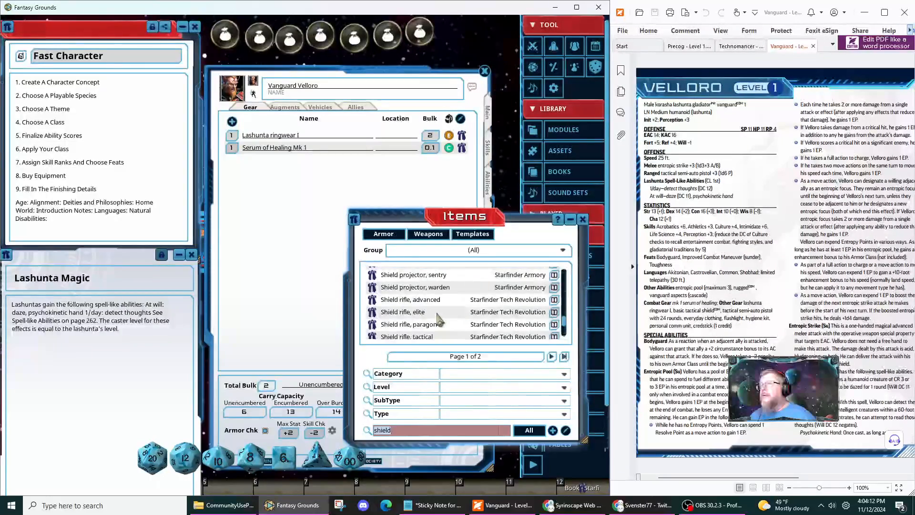
pyautogui.scroll(-5, 438, 319)
pyautogui.scroll(3, 438, 319)
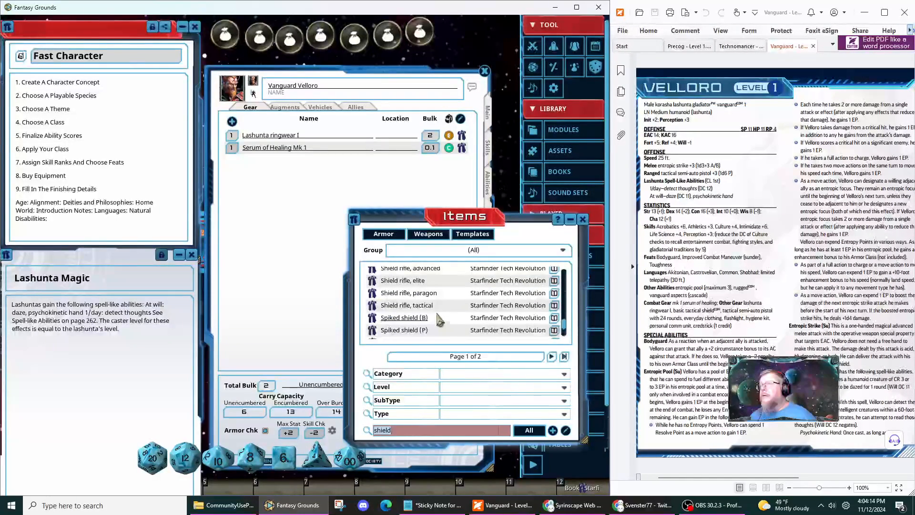
pyautogui.scroll(2, 438, 321)
pyautogui.scroll(-4, 439, 320)
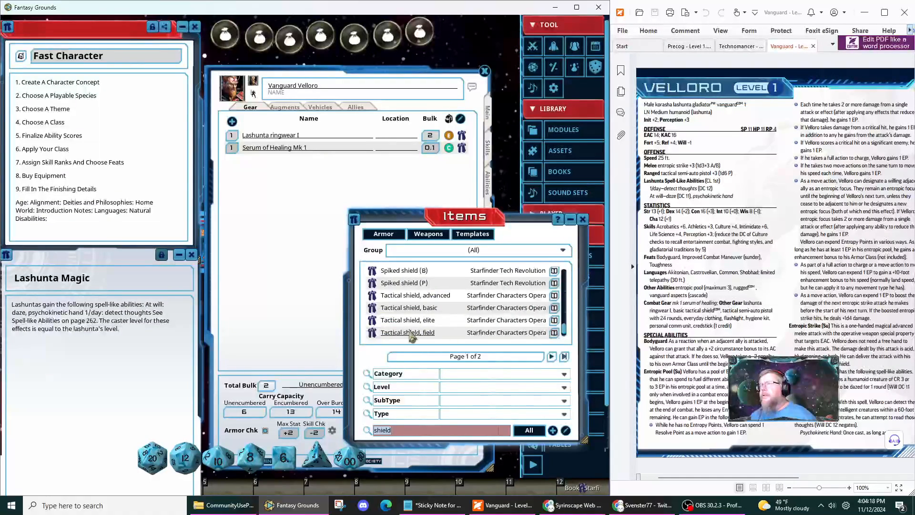
pyautogui.moveTo(373, 307); pyautogui.dragTo(281, 188)
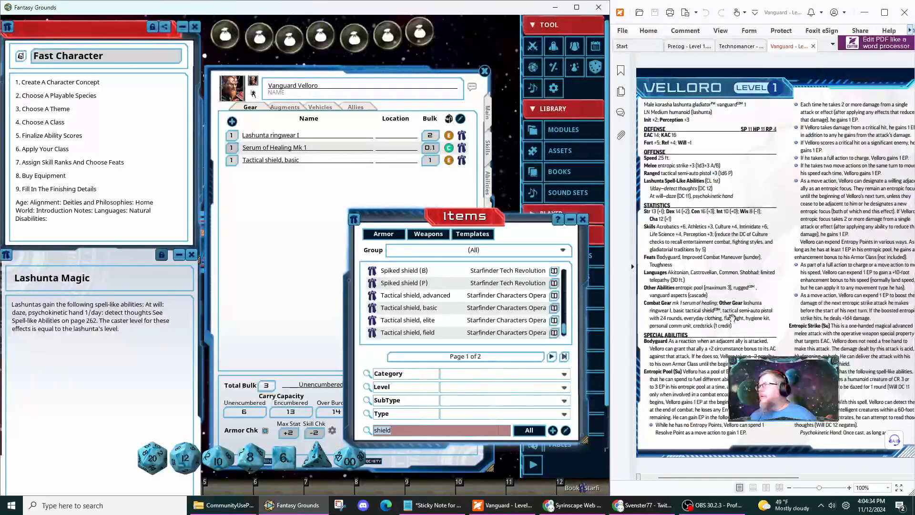
# Search the items for "semi-auto" and add the tactical semi-auto pistol to the character's gear.
pyautogui.click(461, 434)
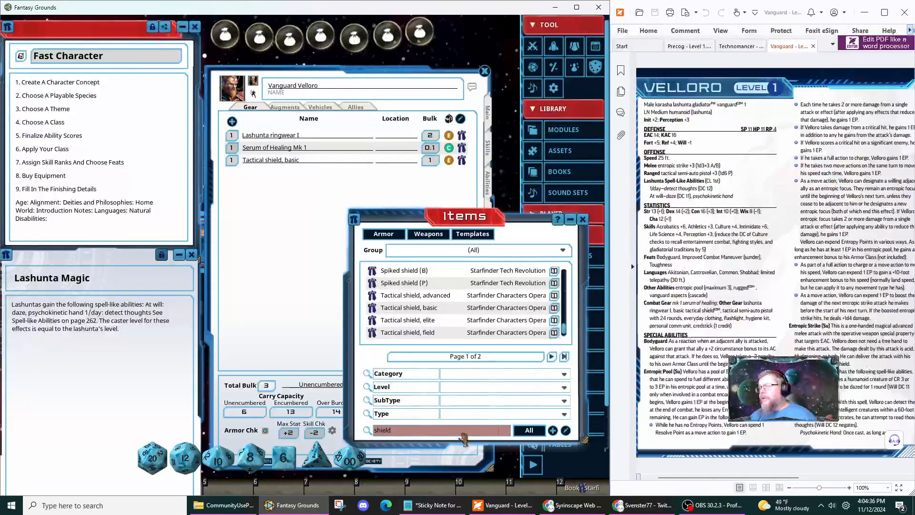
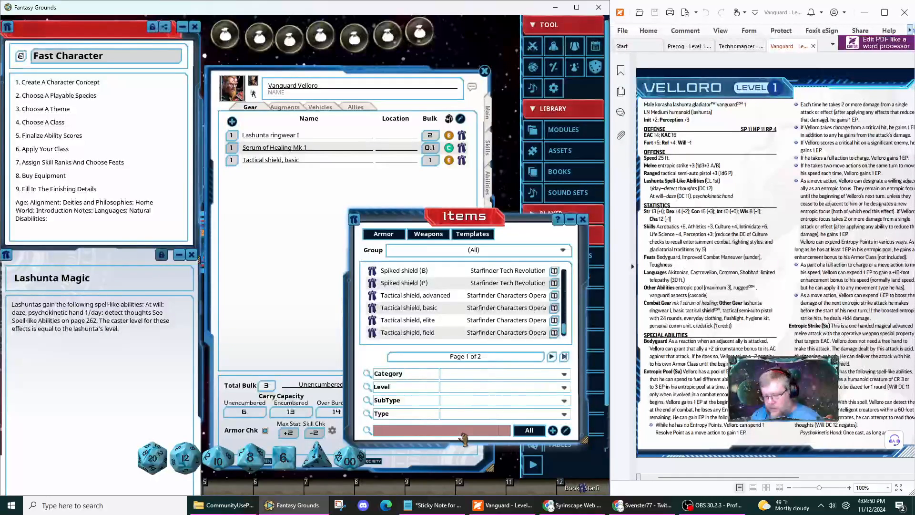
pyautogui.write('-')
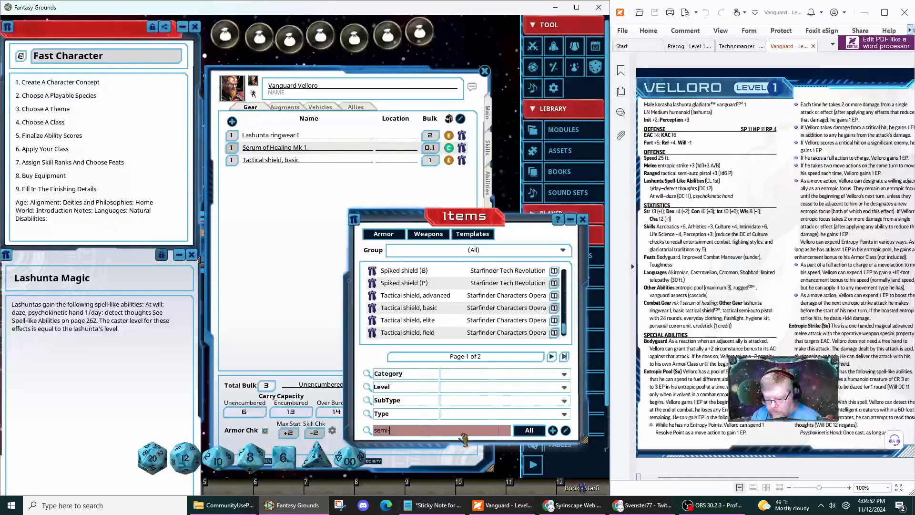
pyautogui.write('auto')
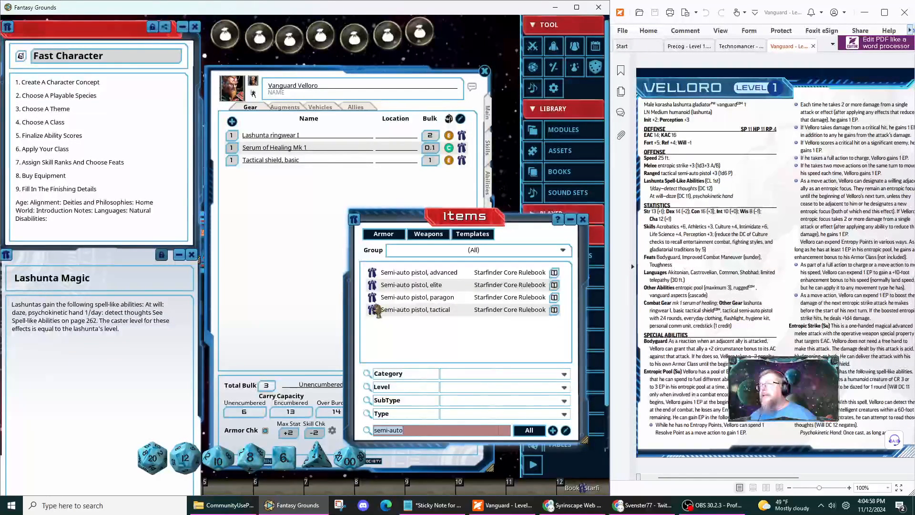
pyautogui.moveTo(375, 313); pyautogui.dragTo(285, 191)
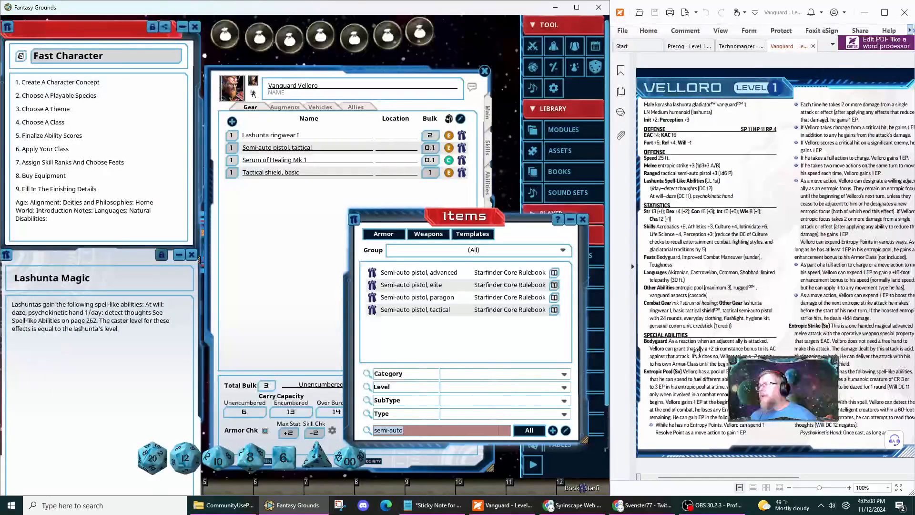
# Search the items for "small arm", add the standard small arm rounds to the gear, and set their quantity to 24.
pyautogui.click(428, 433)
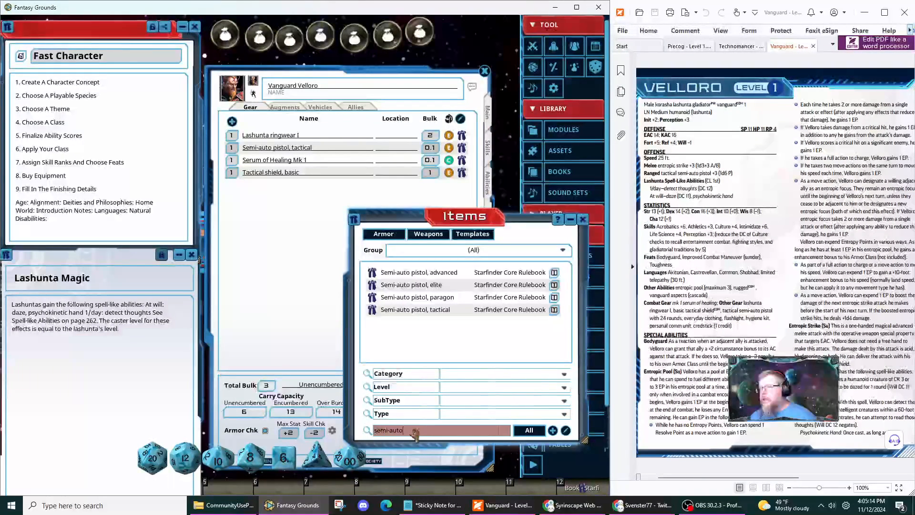
pyautogui.press('BackSpace')
pyautogui.press('BackSpace')
pyautogui.press('BackSpace')
pyautogui.press('BackSpace')
pyautogui.press('BackSpace')
pyautogui.press('BackSpace')
pyautogui.press('BackSpace')
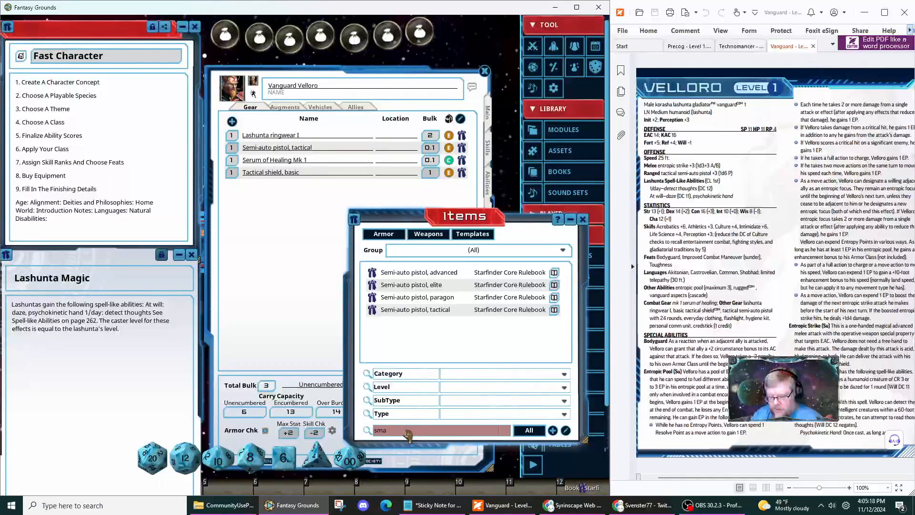
pyautogui.write('small arm')
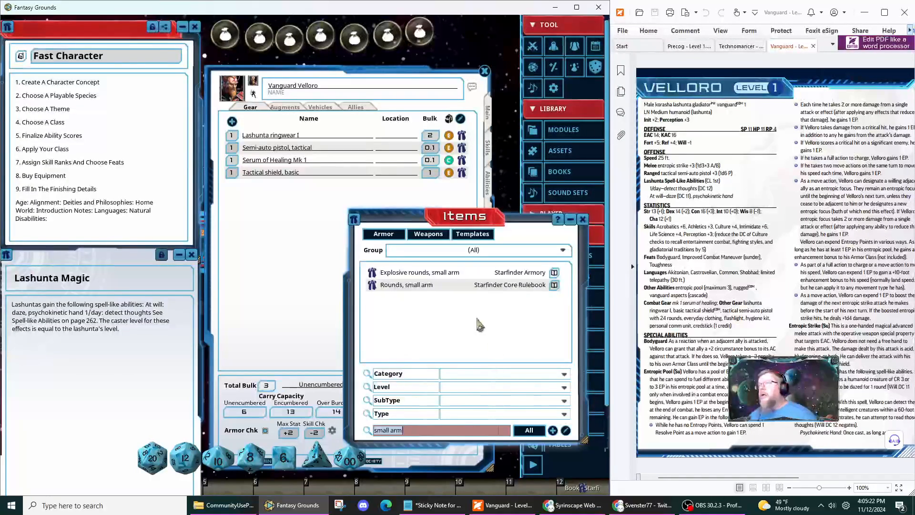
pyautogui.moveTo(394, 290); pyautogui.dragTo(302, 216)
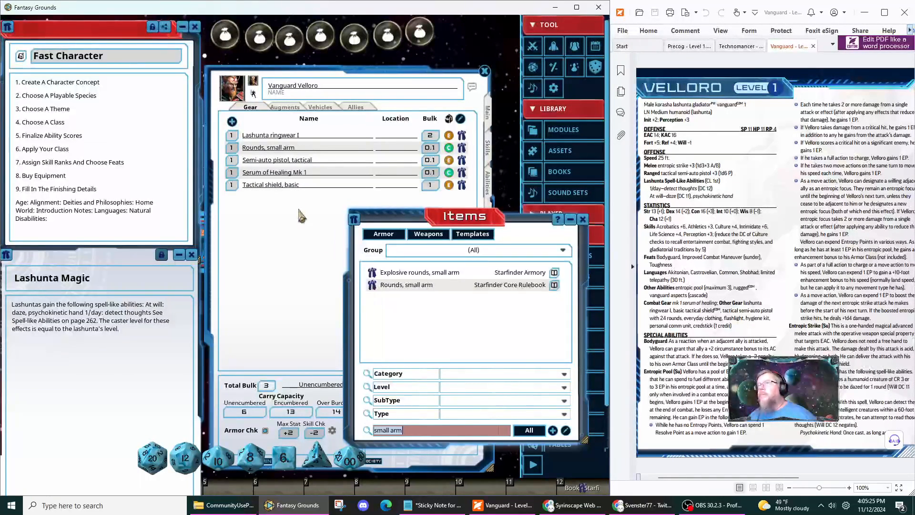
pyautogui.click(232, 148)
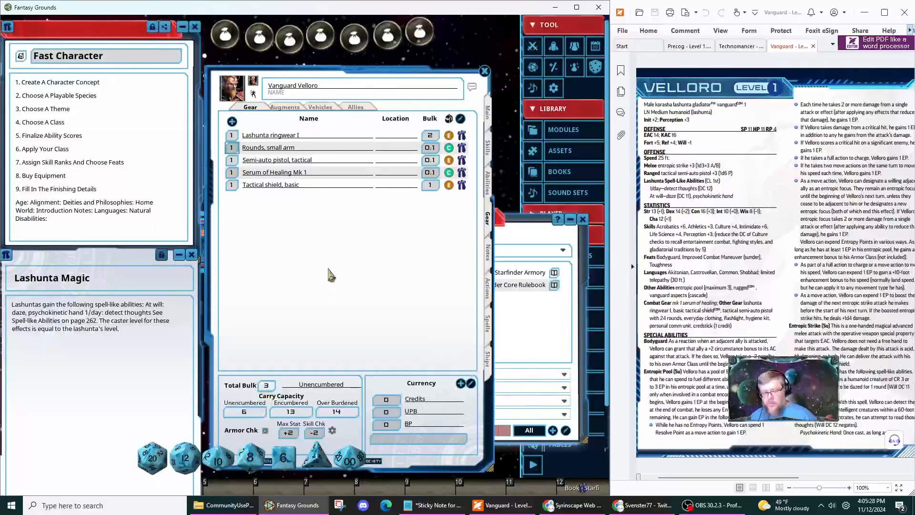
pyautogui.write('24')
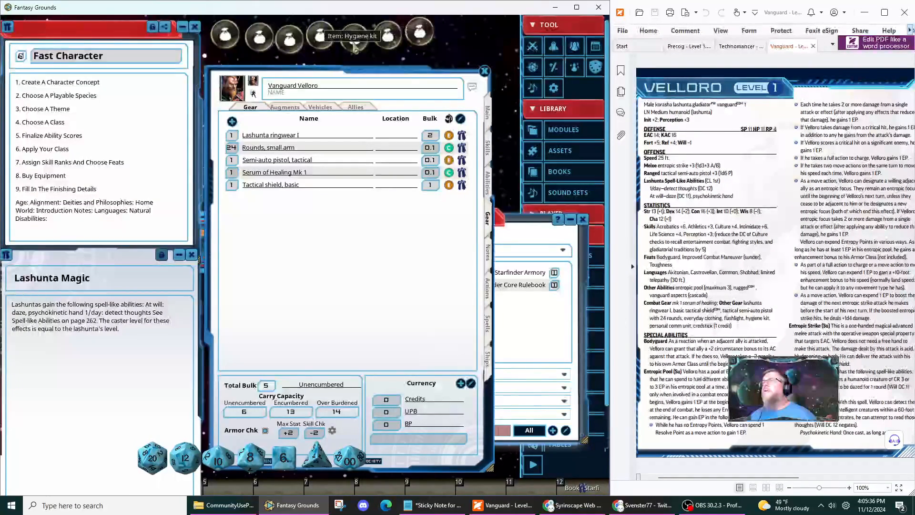
# Add the everyday clothing item to the character's gear and close its record.
pyautogui.click(422, 39)
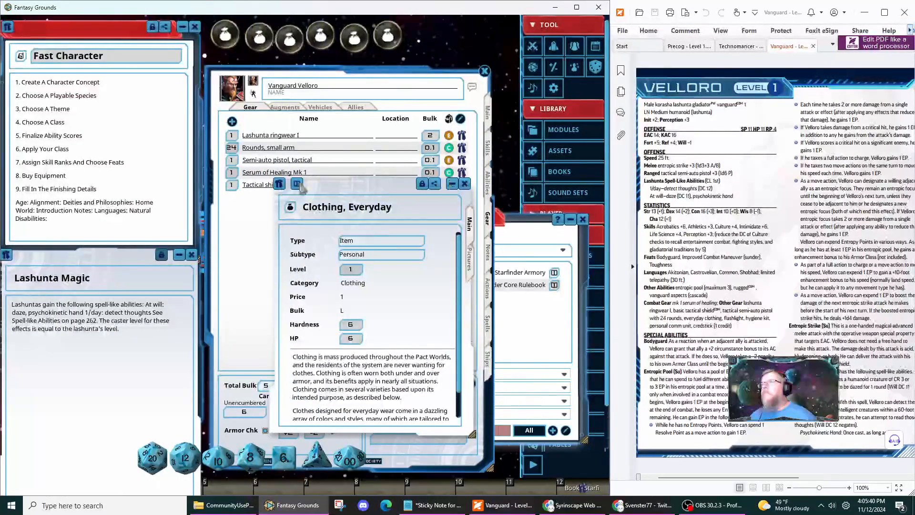
pyautogui.moveTo(279, 183); pyautogui.dragTo(244, 228)
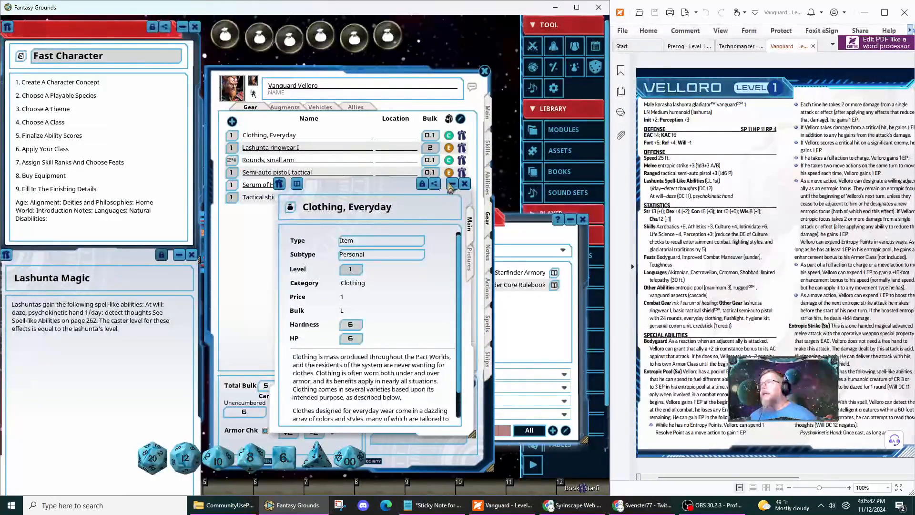
pyautogui.click(464, 183)
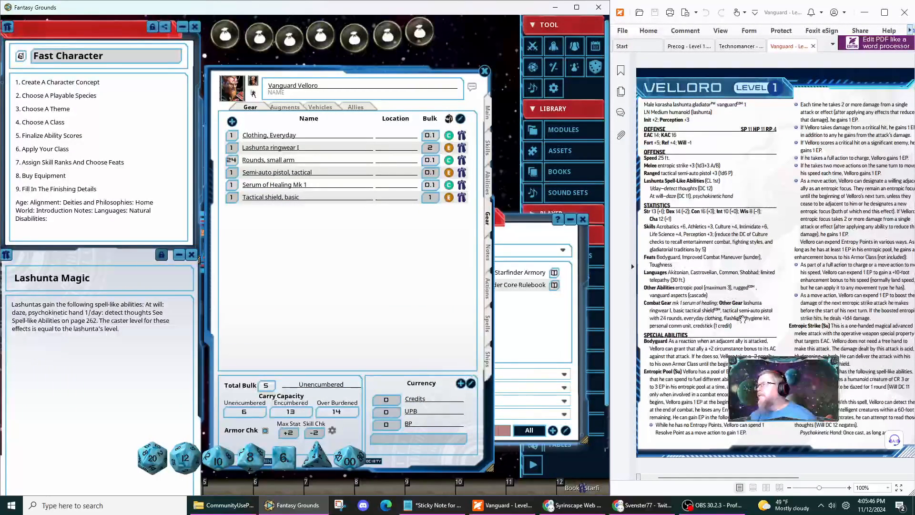
# Search the campaign items for "flashli" and add the flashlight to the character's gear.
pyautogui.click(539, 322)
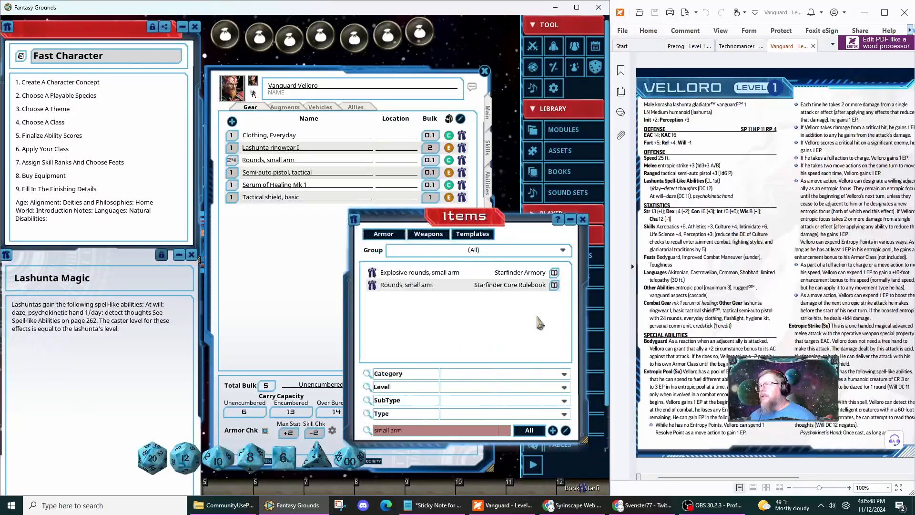
pyautogui.click(469, 431)
pyautogui.write('flashli')
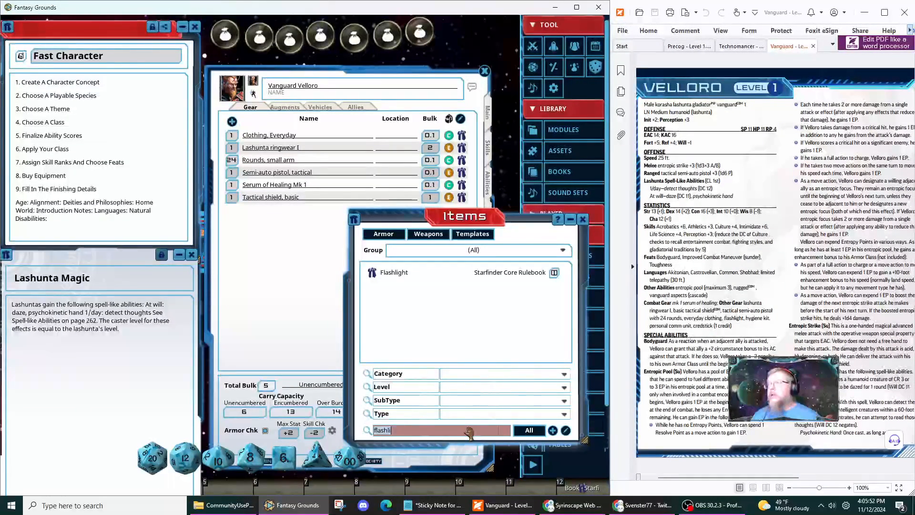
pyautogui.moveTo(384, 277); pyautogui.dragTo(276, 252)
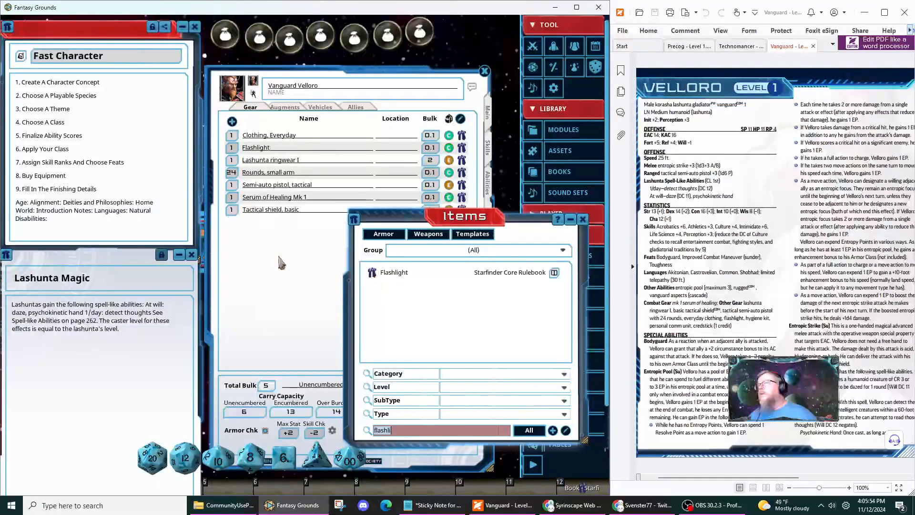
# Move the item list aside, add the hygiene kit to the character's gear, and put its record away.
pyautogui.moveTo(514, 226); pyautogui.dragTo(554, 248)
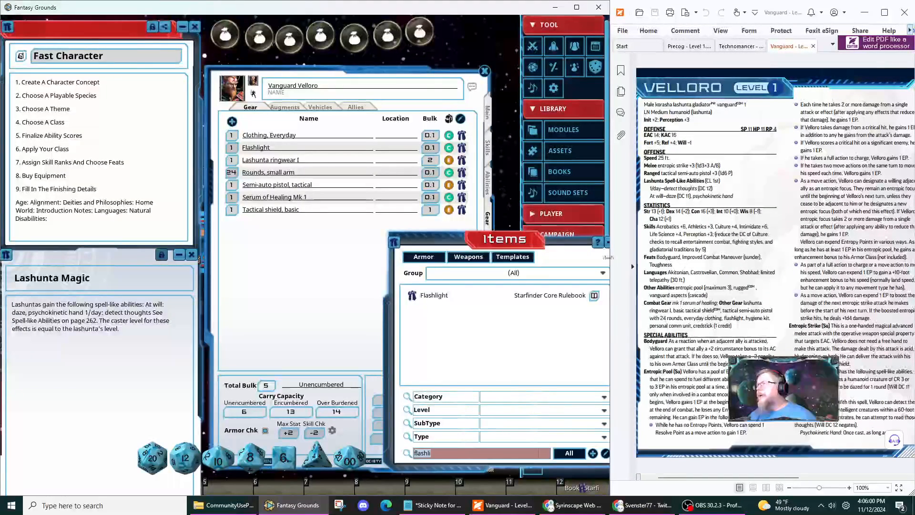
pyautogui.click(355, 48)
pyautogui.moveTo(325, 135); pyautogui.dragTo(260, 226)
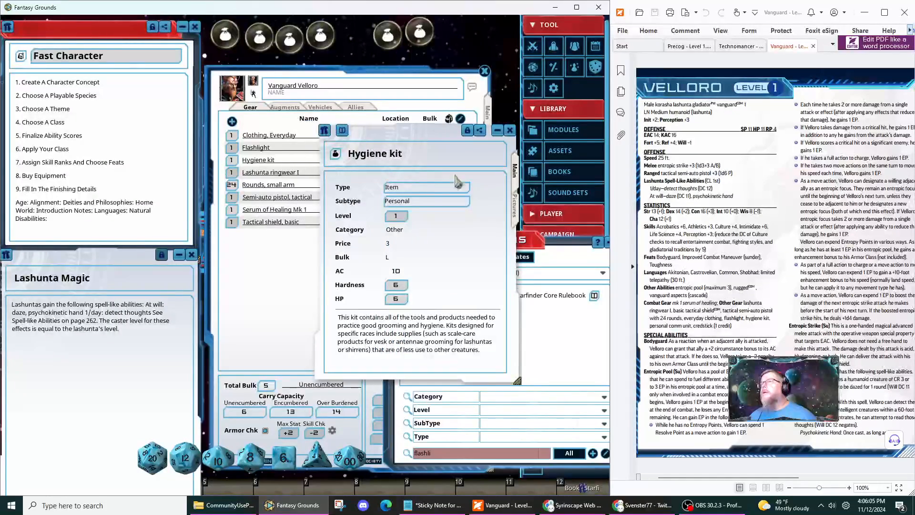
pyautogui.click(498, 133)
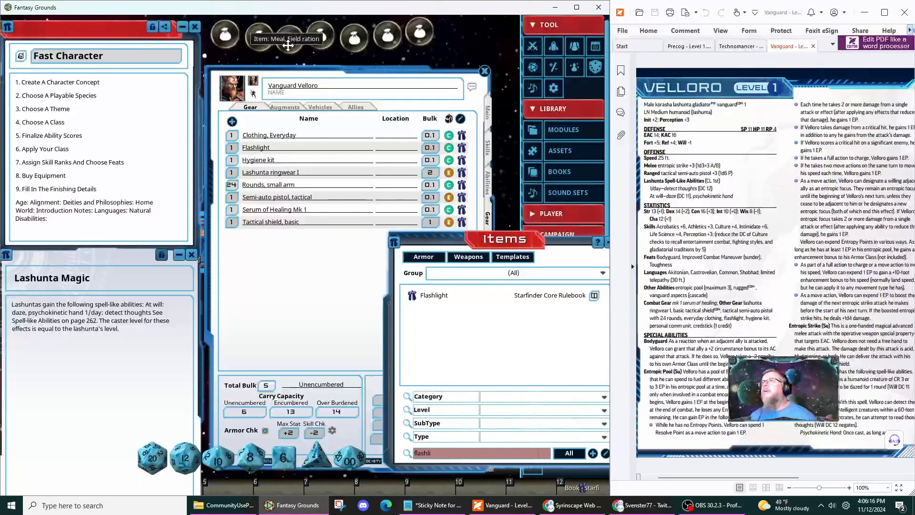
# Add the personal comm unit to the character's gear and put its record away.
pyautogui.click(396, 39)
pyautogui.moveTo(388, 163); pyautogui.dragTo(358, 248)
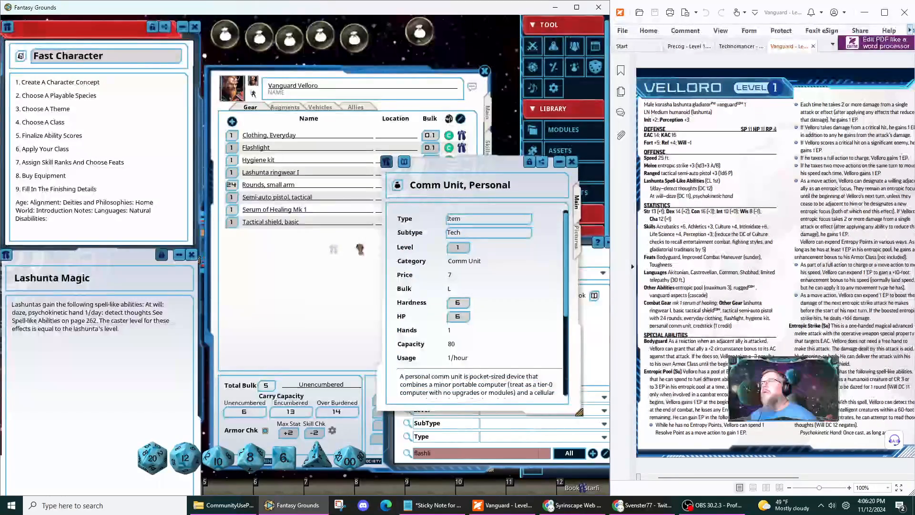
pyautogui.click(559, 162)
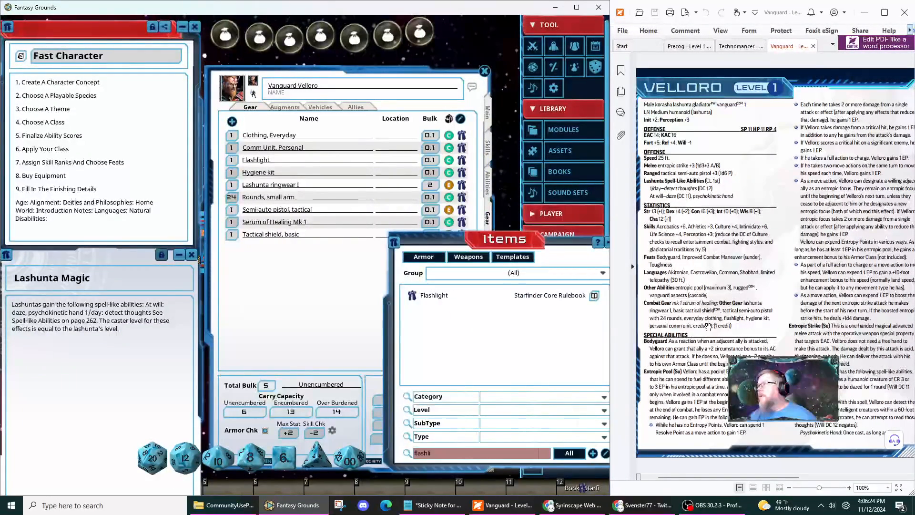
# Set the character's credits to 1 and close the item list.
pyautogui.click(337, 332)
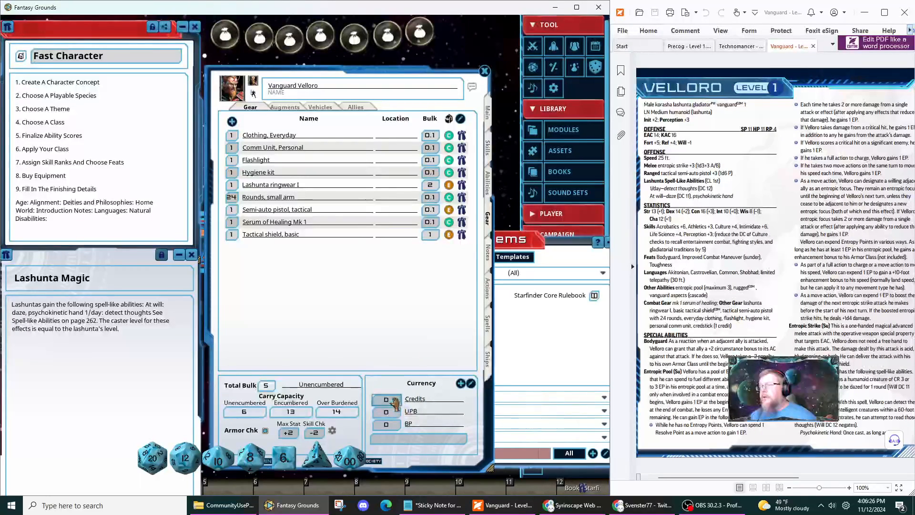
pyautogui.click(390, 400)
pyautogui.write('1')
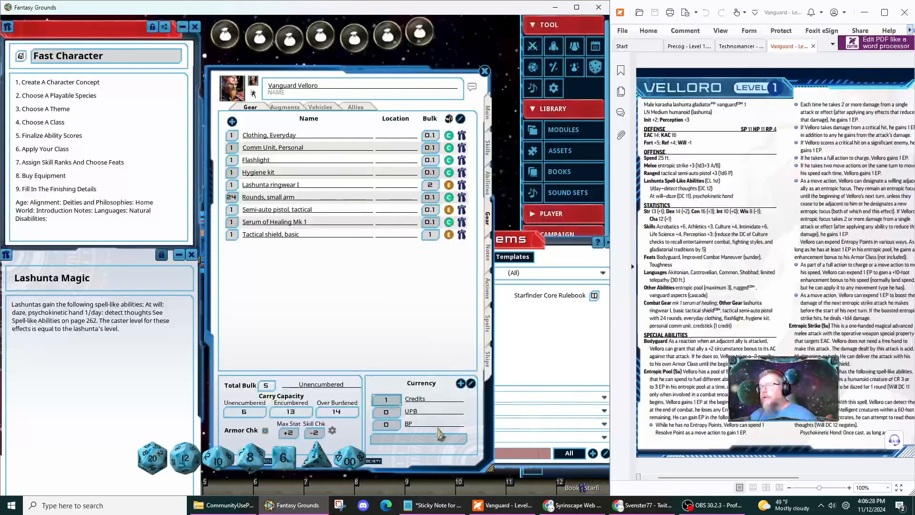
pyautogui.click(430, 416)
pyautogui.click(556, 353)
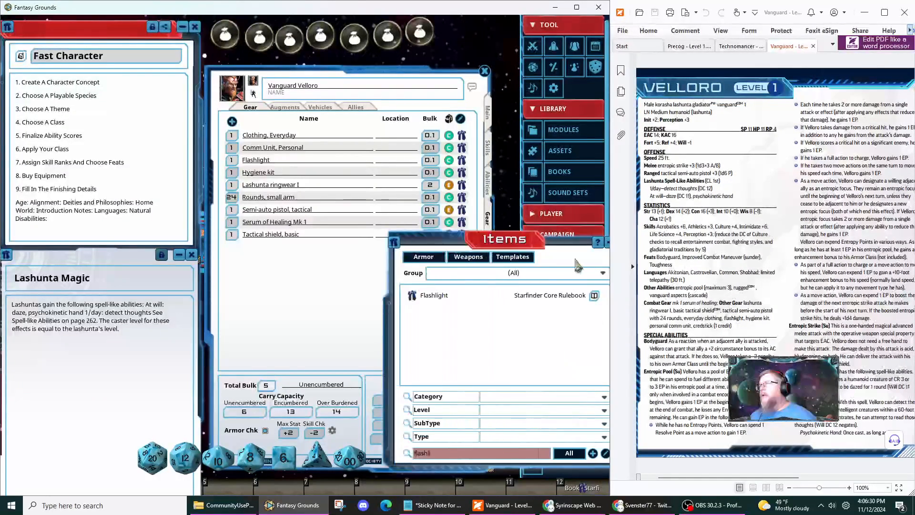
pyautogui.moveTo(569, 257); pyautogui.dragTo(485, 253)
pyautogui.click(542, 242)
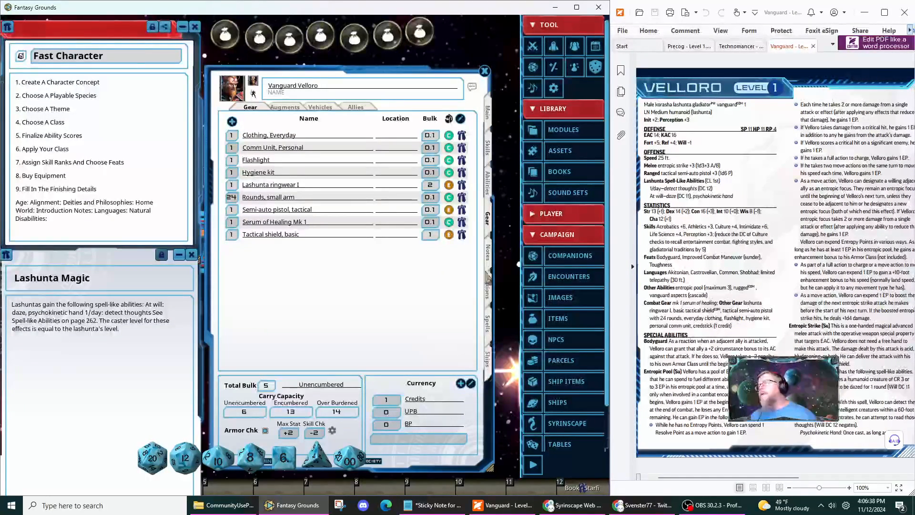
# Check the character's abilities and weapon attacks, and read the Entropic Strike description for its 1st-level damage rules.
pyautogui.click(488, 187)
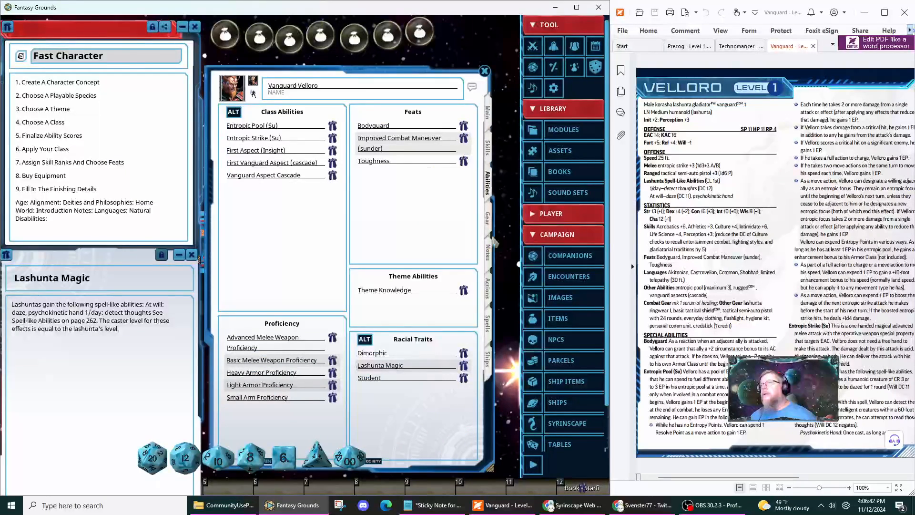
pyautogui.click(491, 292)
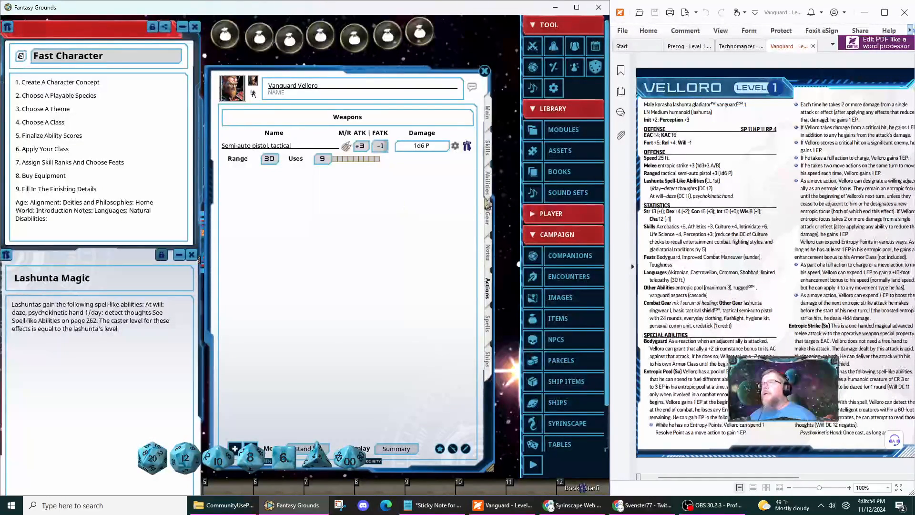
pyautogui.click(489, 186)
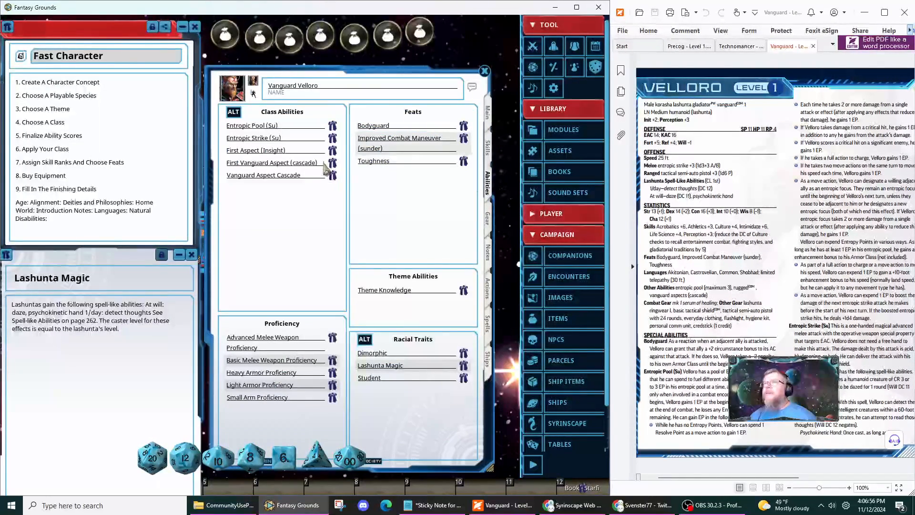
pyautogui.click(332, 138)
pyautogui.moveTo(333, 182); pyautogui.dragTo(125, 139)
pyautogui.scroll(-5, 114, 191)
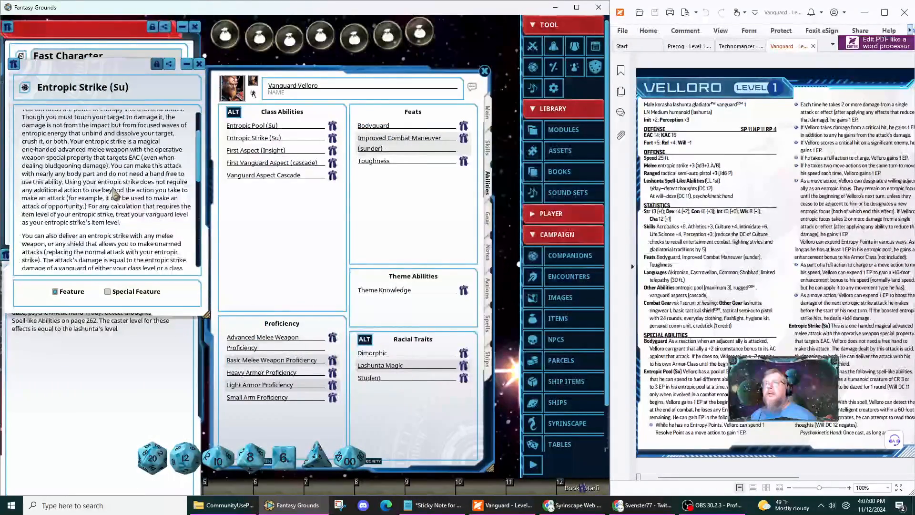
pyautogui.scroll(-10, 126, 213)
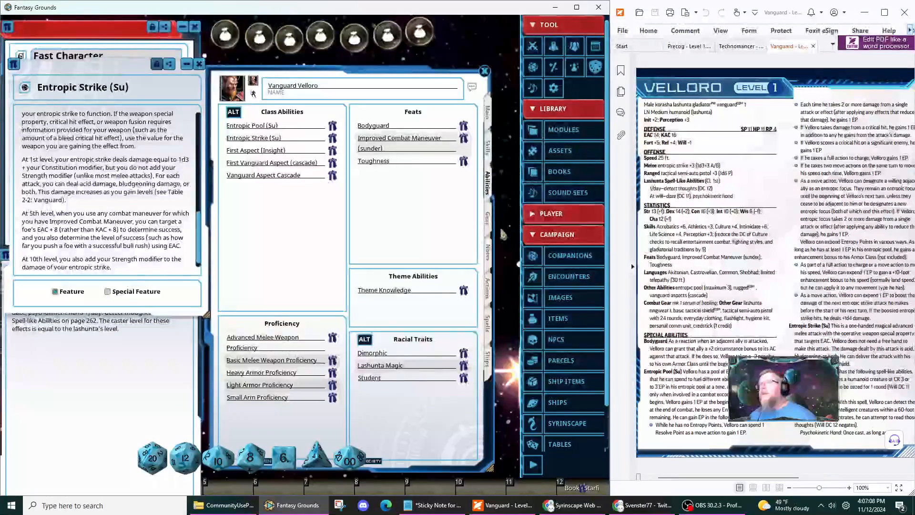
# Add a new weapon attack named "Entropic Strike" to the character's actions.
pyautogui.click(488, 289)
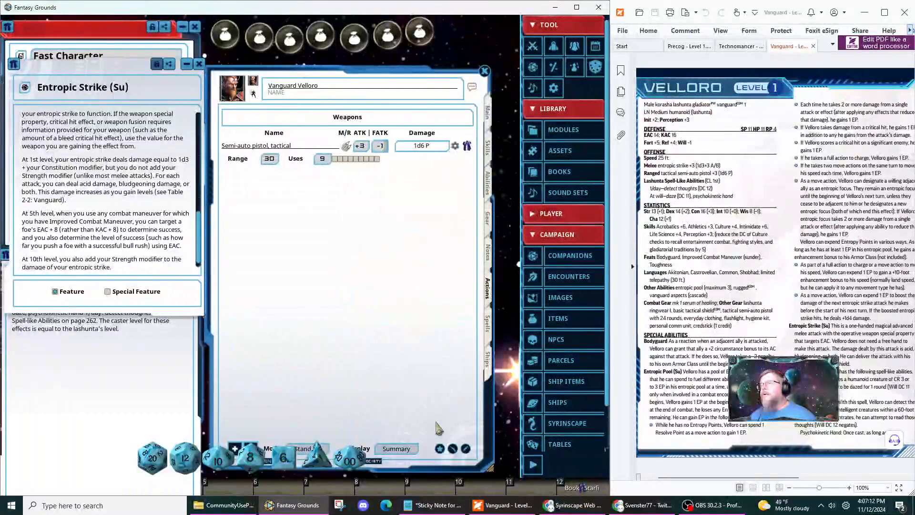
pyautogui.click(453, 450)
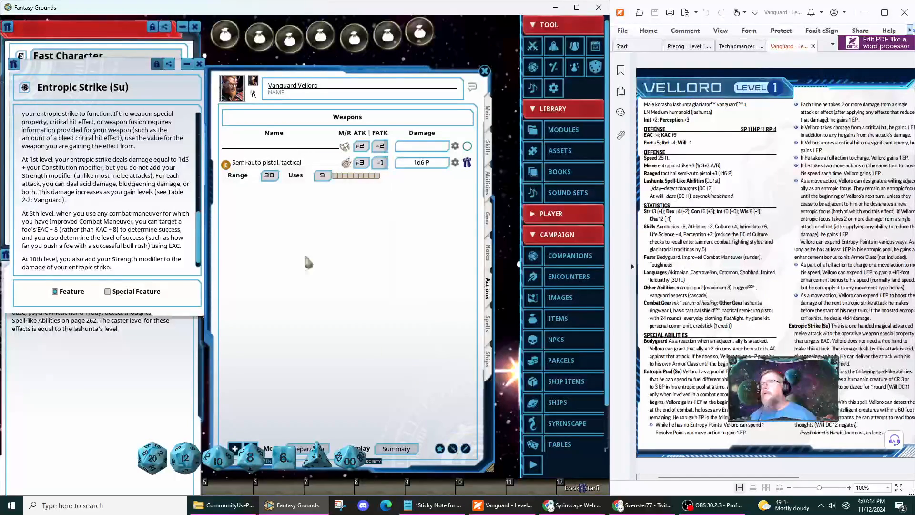
pyautogui.write('n')
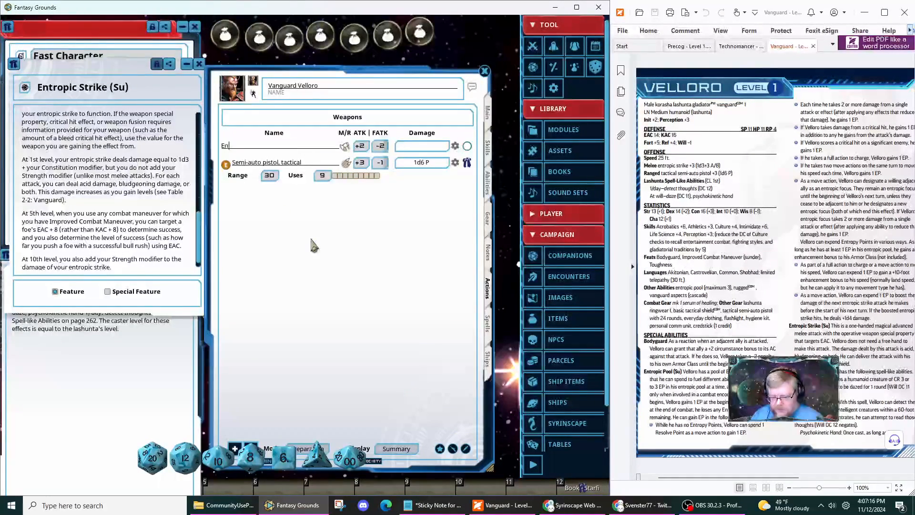
pyautogui.write('tropic Strike')
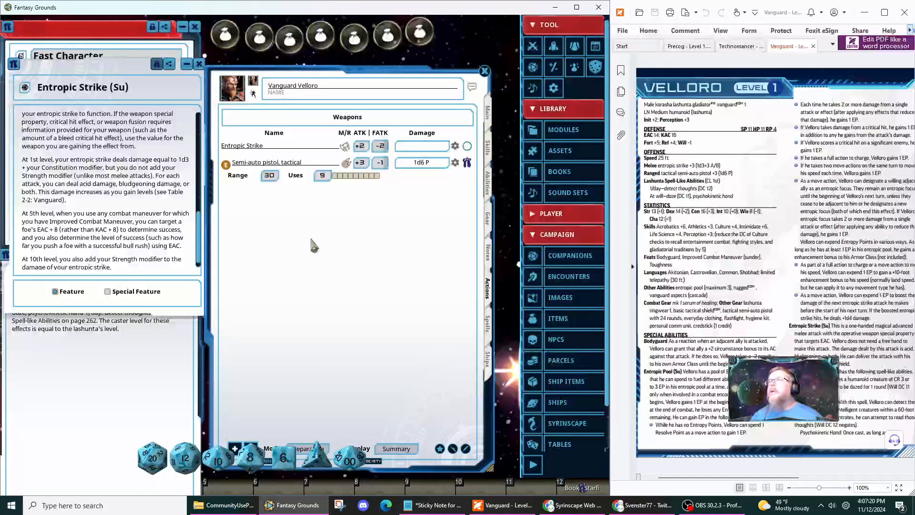
# Open the Entropic Strike attack details and set the attack stat to Con.
pyautogui.click(457, 147)
pyautogui.click(457, 146)
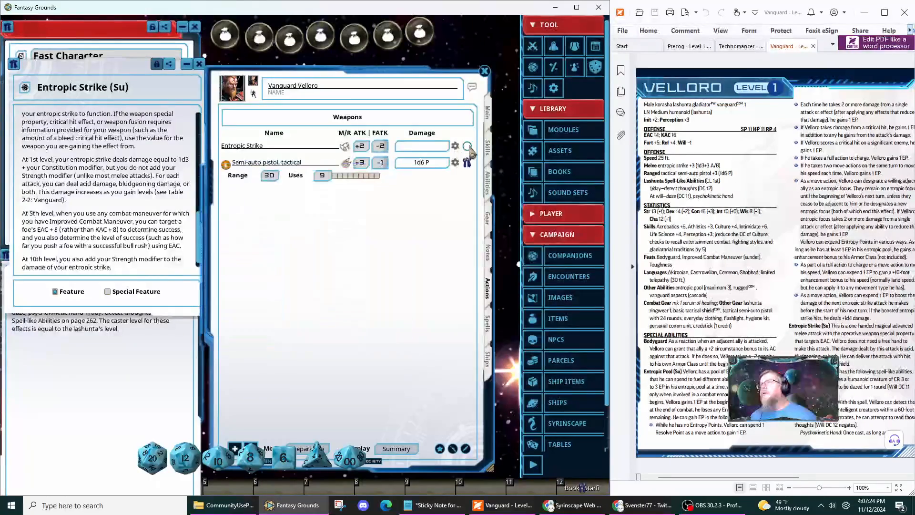
pyautogui.click(455, 146)
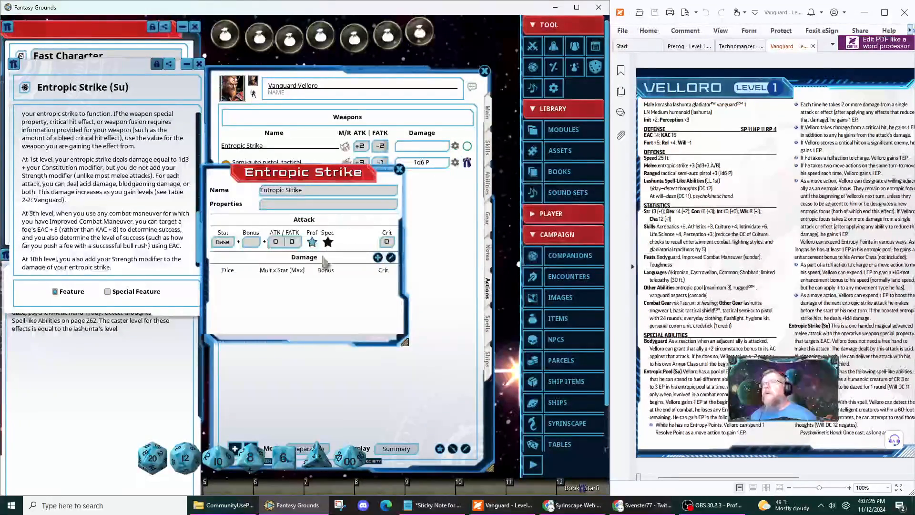
pyautogui.moveTo(289, 289); pyautogui.dragTo(304, 353)
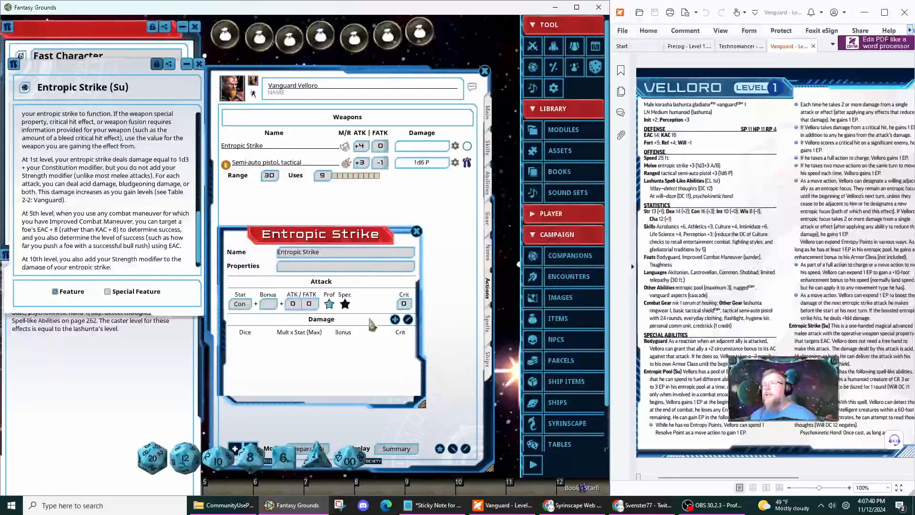
# Create a custom d3 die and add it as the 1d3 damage of Entropic Strike.
pyautogui.rightClick(285, 461)
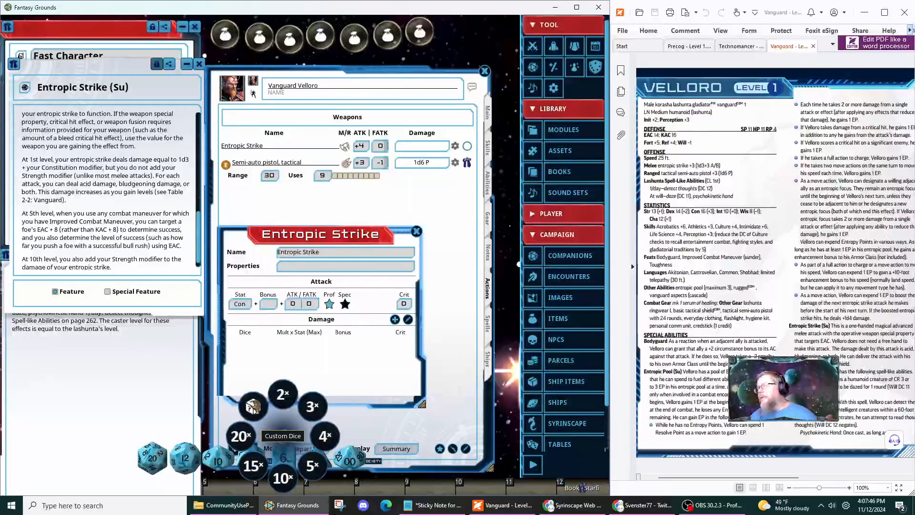
pyautogui.click(253, 406)
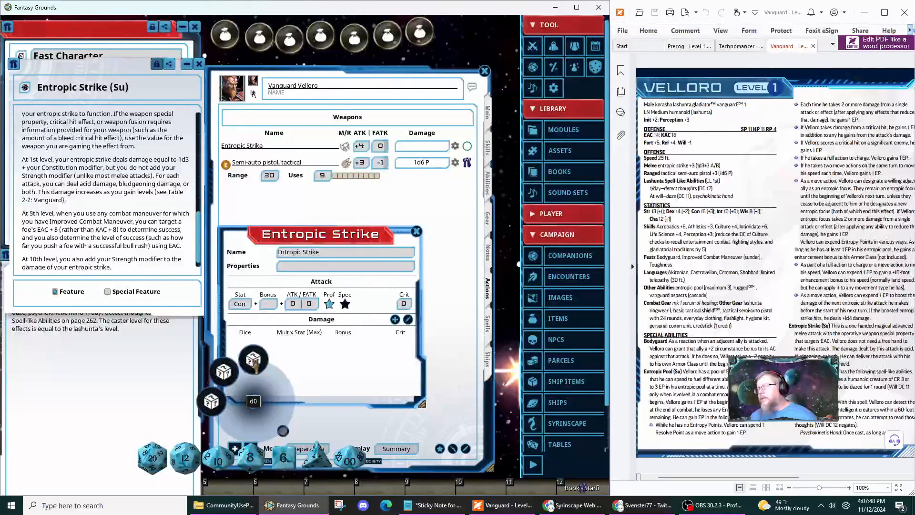
pyautogui.click(205, 409)
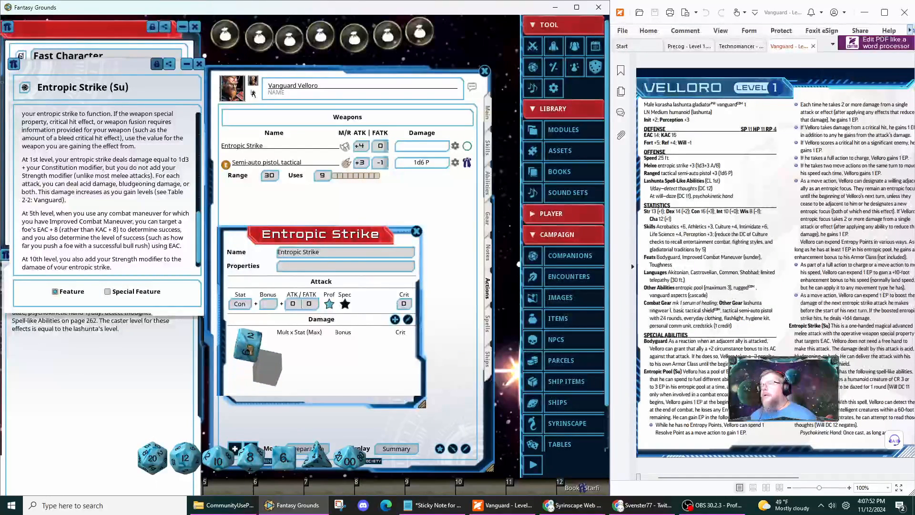
pyautogui.click(248, 343)
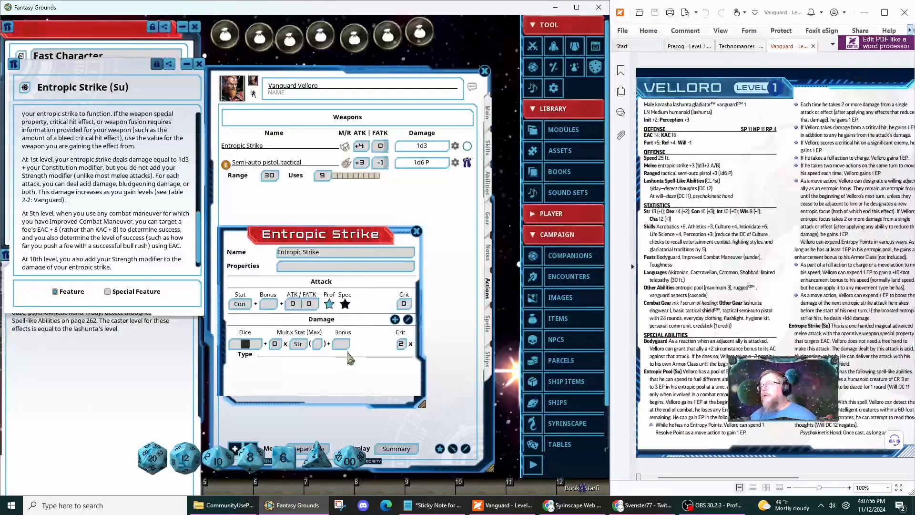
# Set the Entropic Strike damage stat to Con and leave its multiplier and maximum blank.
pyautogui.click(300, 345)
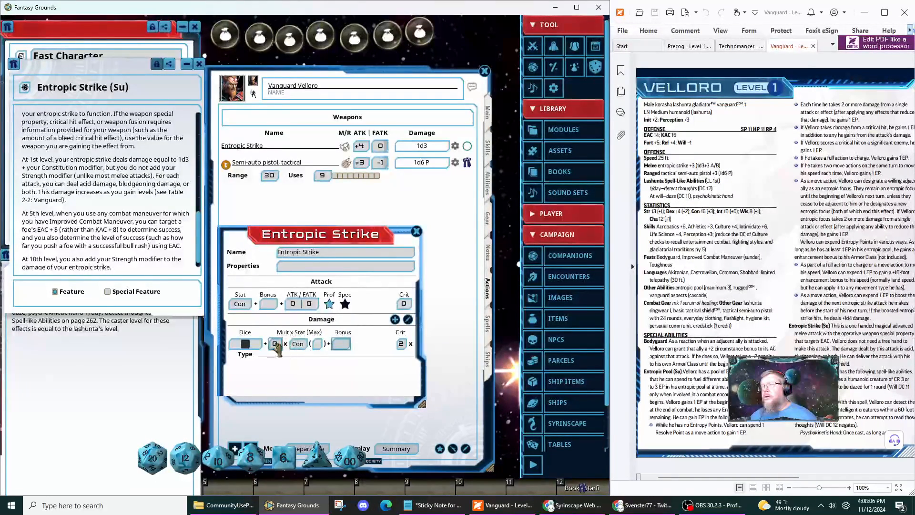
pyautogui.scroll(1, 277, 342)
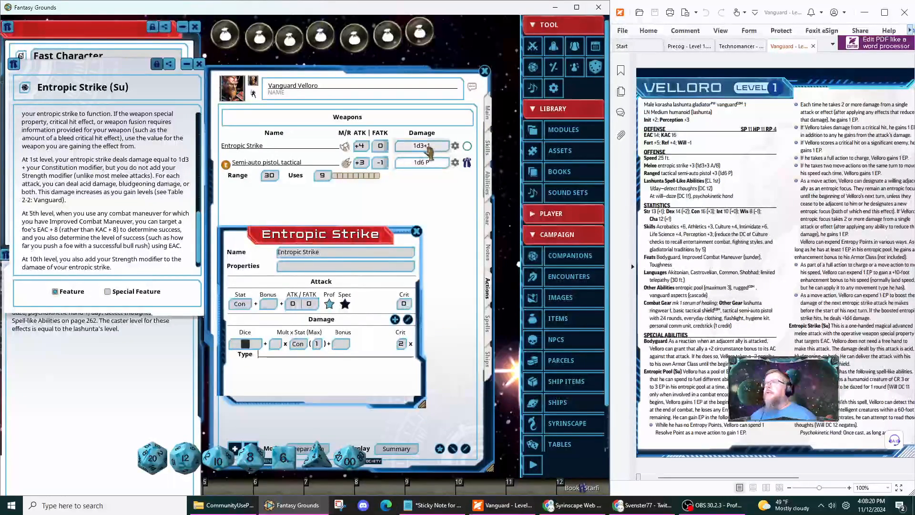
pyautogui.click(319, 345)
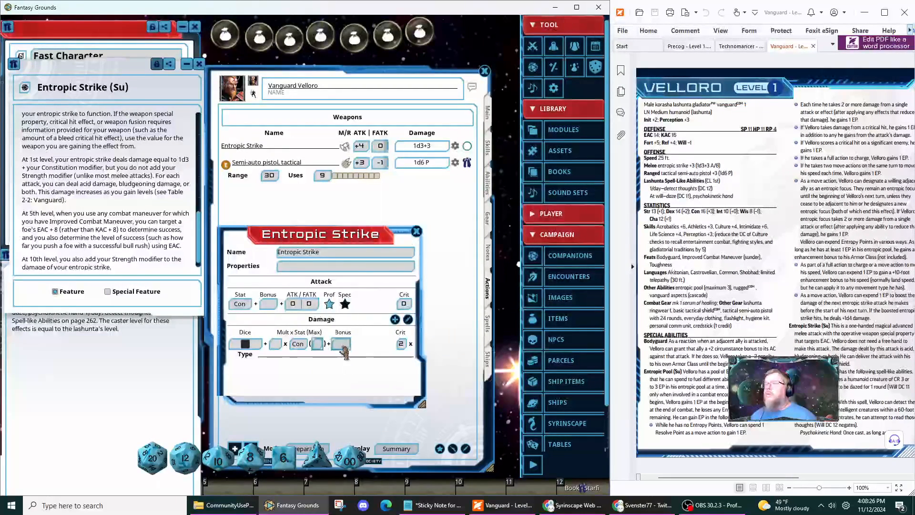
pyautogui.click(337, 344)
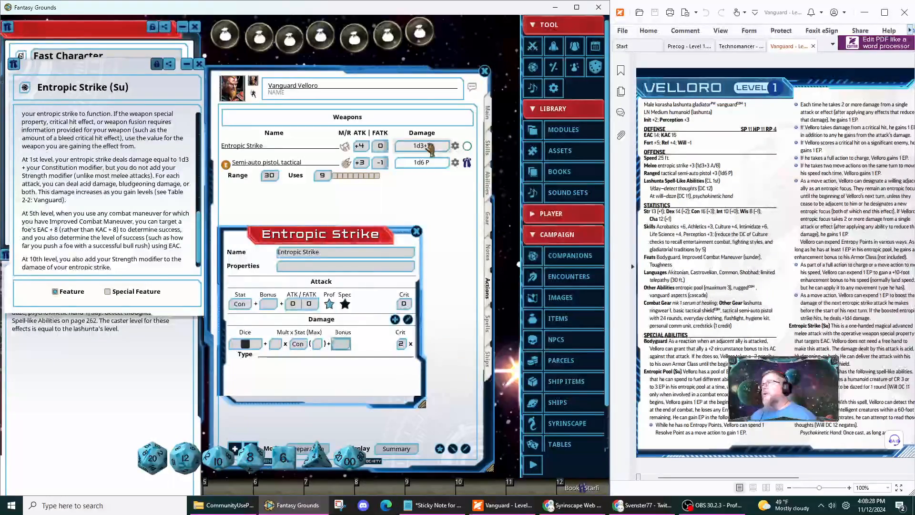
# Set the Entropic Strike damage type to "B,acid" and make a test damage roll from the weapons list.
pyautogui.click(305, 358)
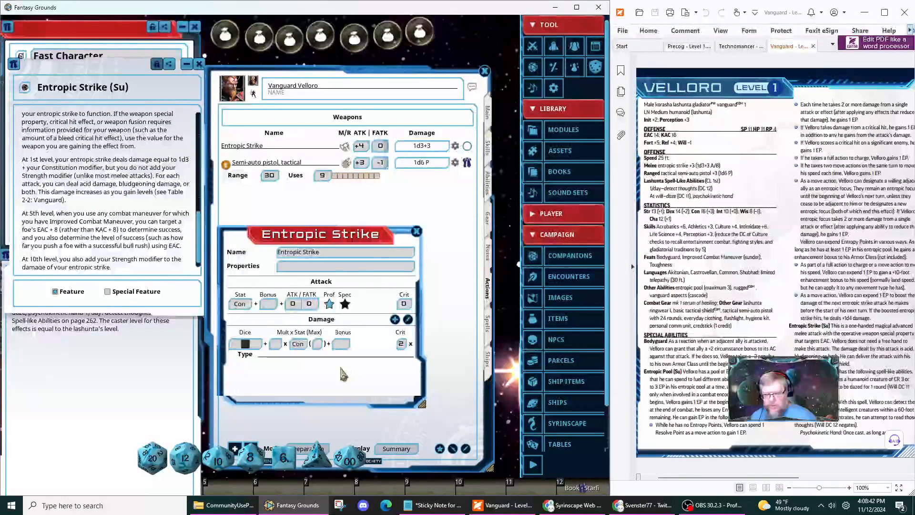
pyautogui.write('B,')
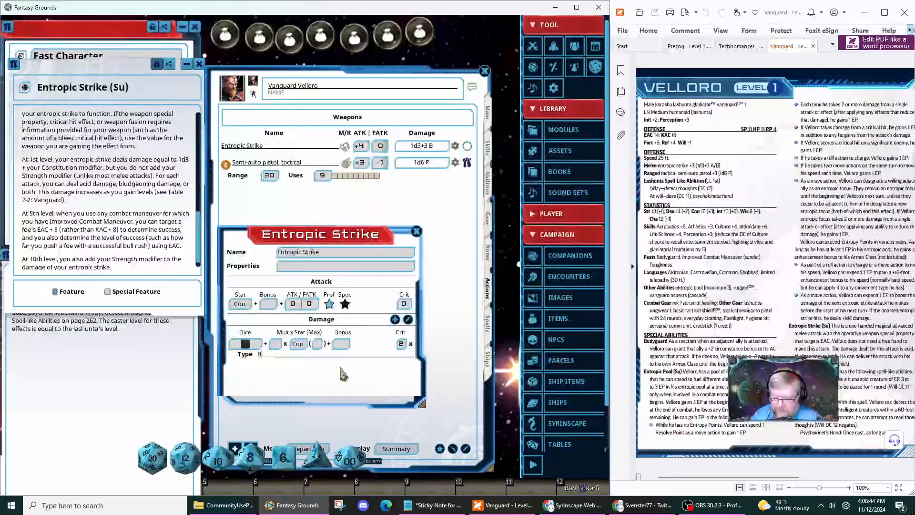
pyautogui.write('acid')
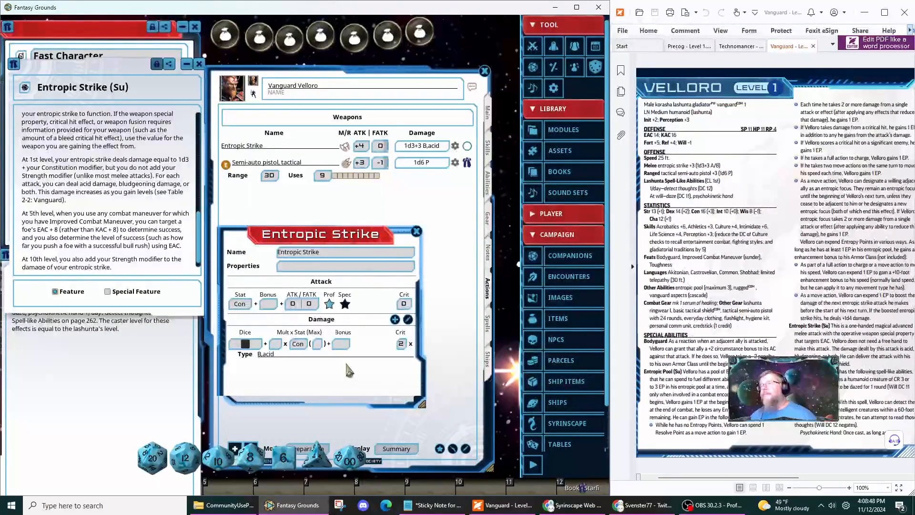
pyautogui.doubleClick(431, 147)
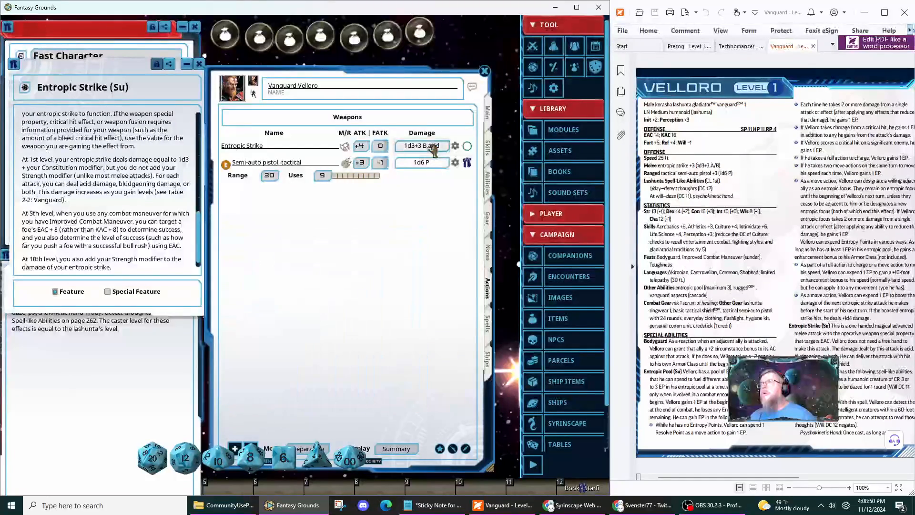
# Place the Lashunta Magic description beside the character sheet and add a new spell class named "Lasunta Magic".
pyautogui.moveTo(140, 353); pyautogui.dragTo(391, 298)
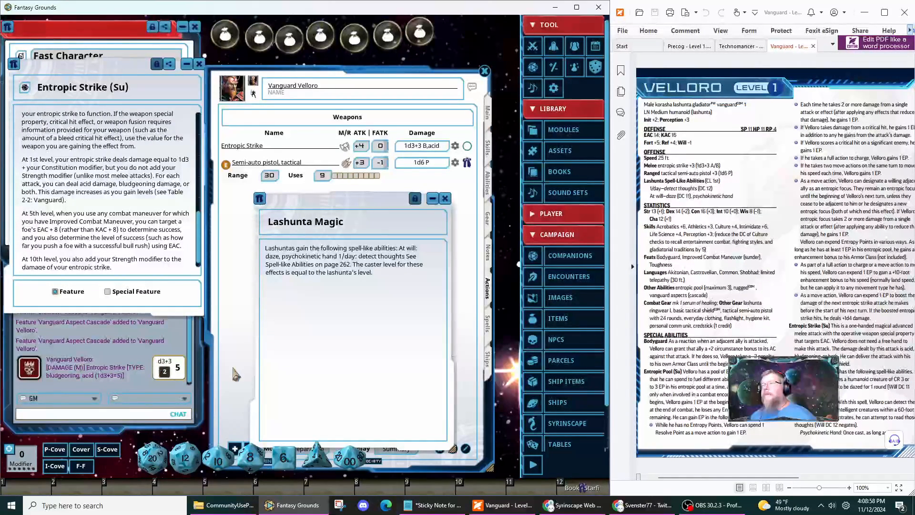
pyautogui.moveTo(389, 208); pyautogui.dragTo(142, 208)
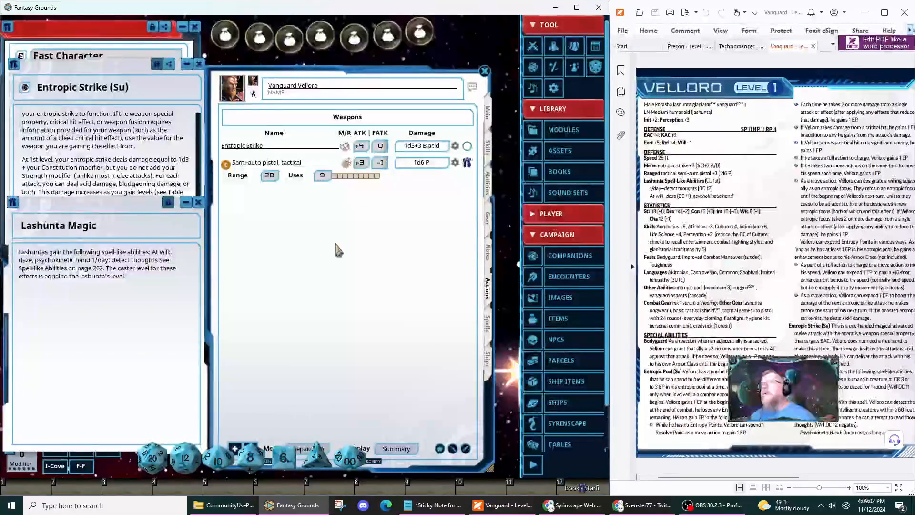
pyautogui.click(490, 334)
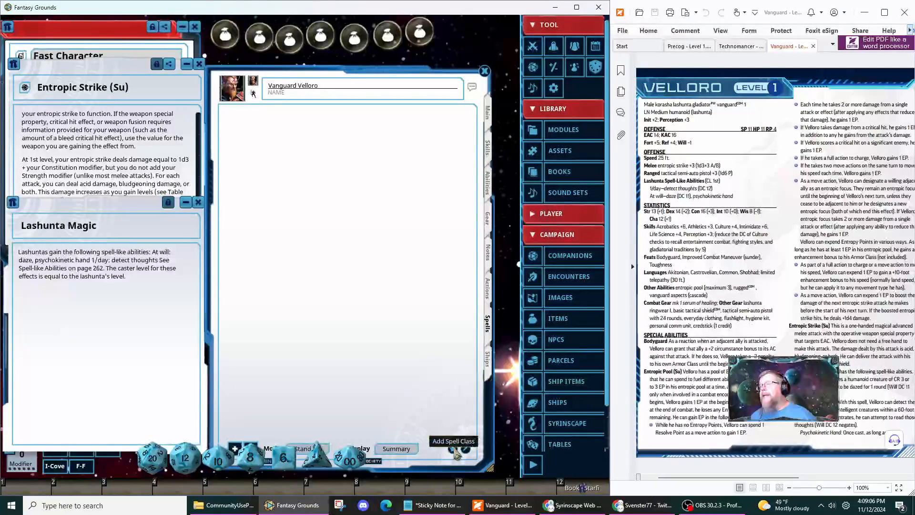
pyautogui.click(456, 452)
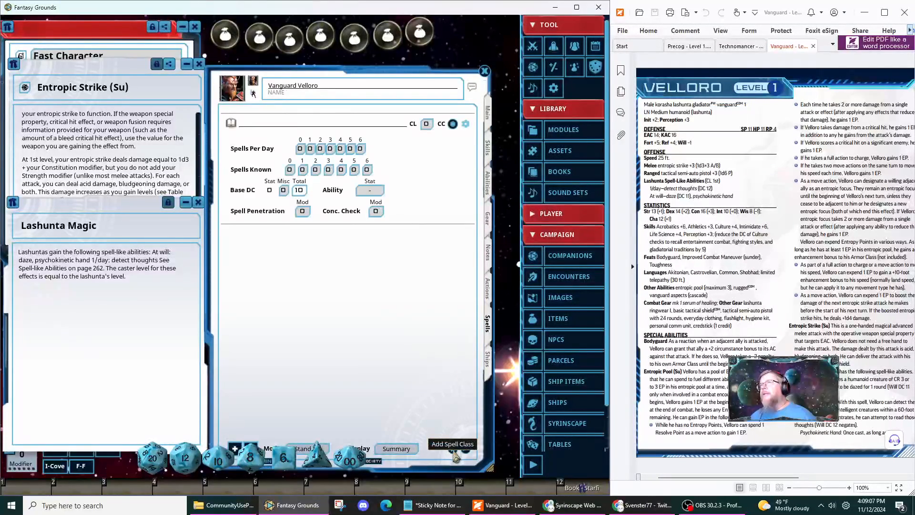
pyautogui.click(233, 125)
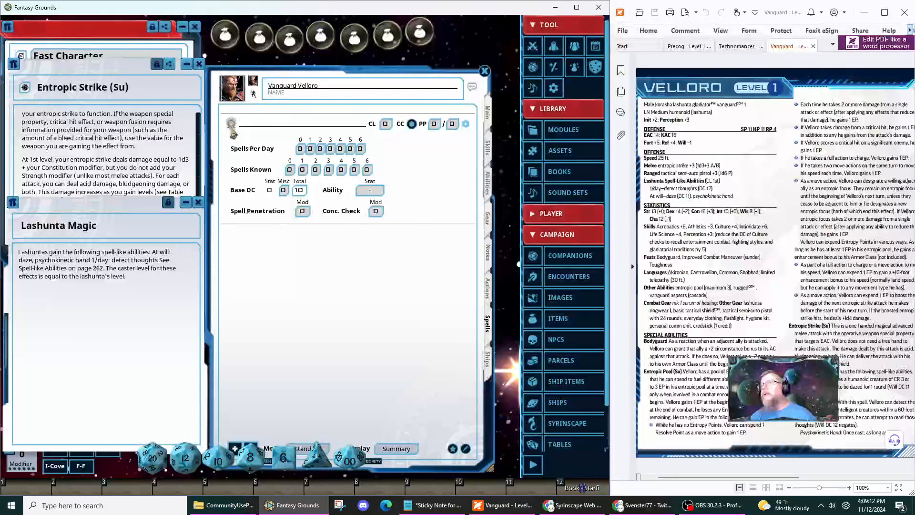
pyautogui.click(233, 127)
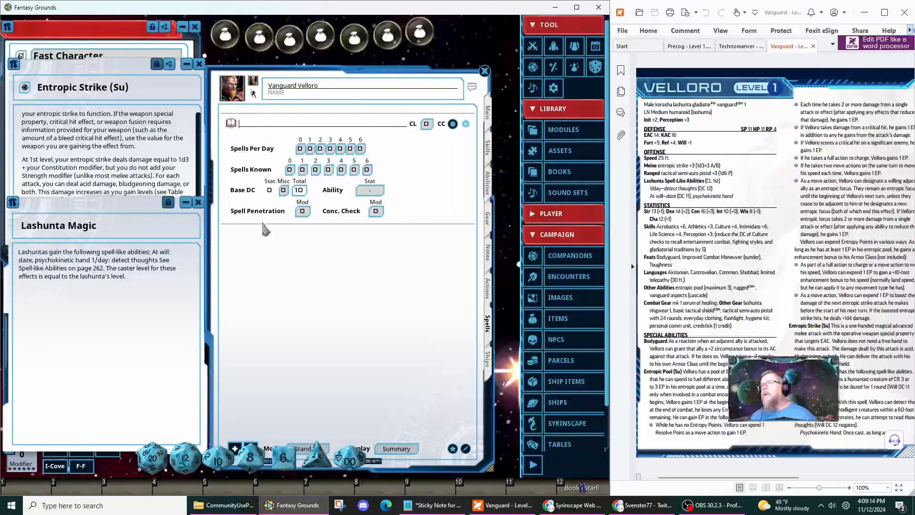
pyautogui.write('Las')
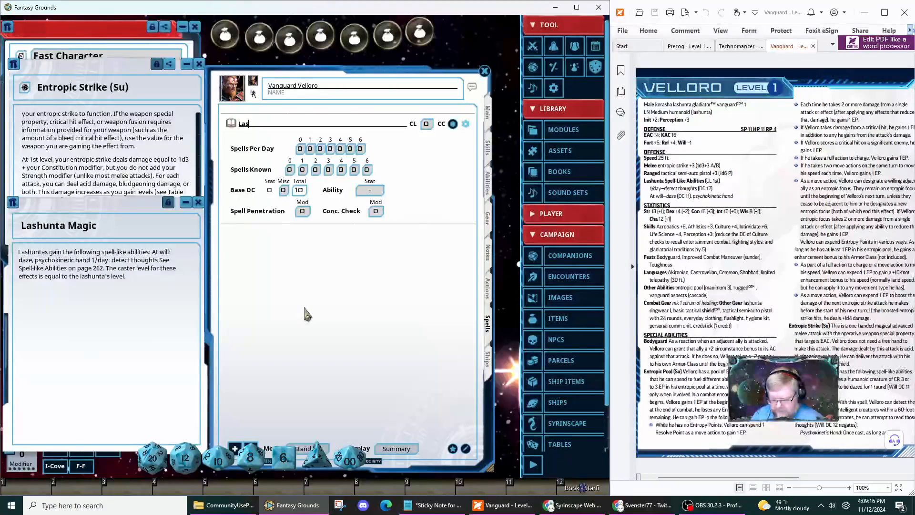
pyautogui.write('unta Magic')
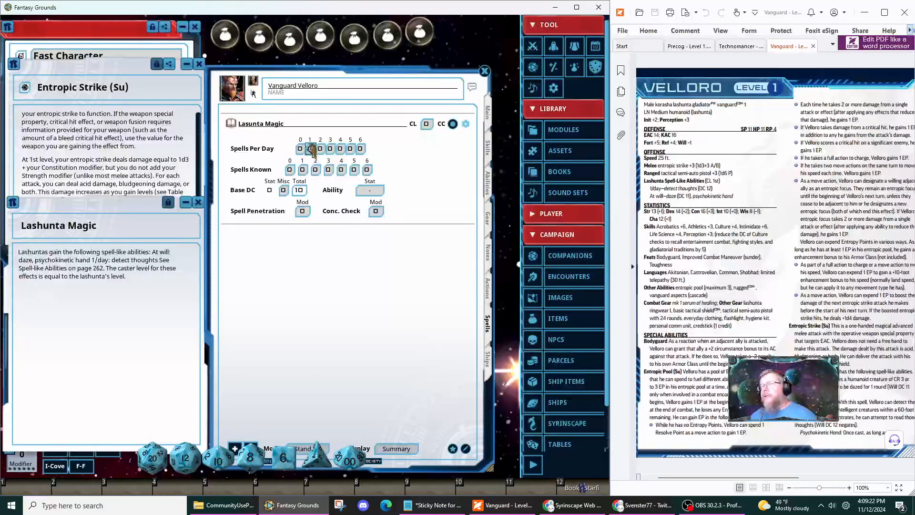
# Give the Lasunta Magic class 1 level 1 spell per day, set its ability stat to Con and collapse its settings.
pyautogui.scroll(1, 310, 148)
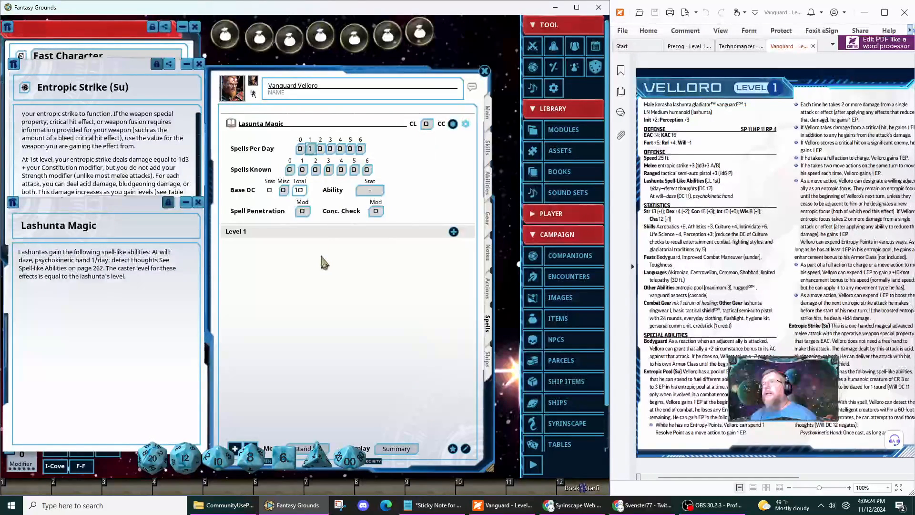
pyautogui.scroll(2, 369, 192)
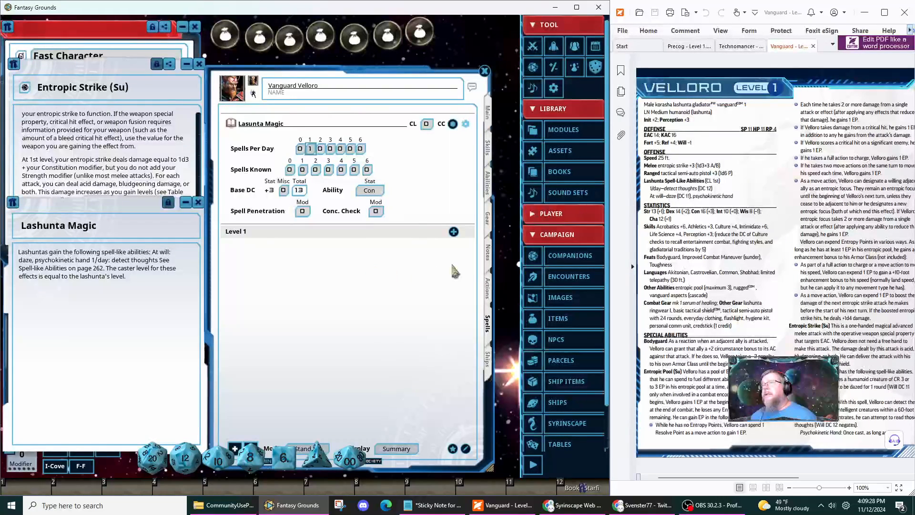
pyautogui.click(465, 124)
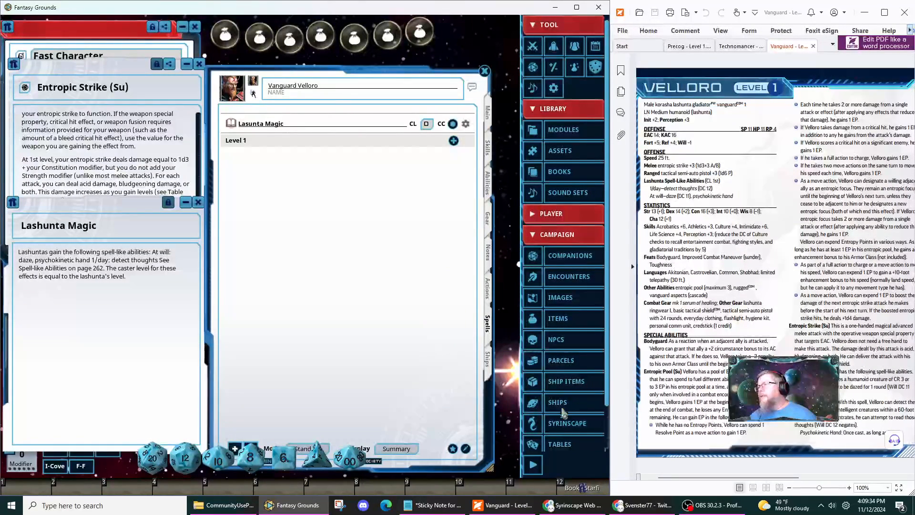
# Search the spell library for "thought" and add Detect Thoughts to the Lasunta Magic class at level 1.
pyautogui.click(553, 111)
pyautogui.click(558, 152)
pyautogui.click(562, 195)
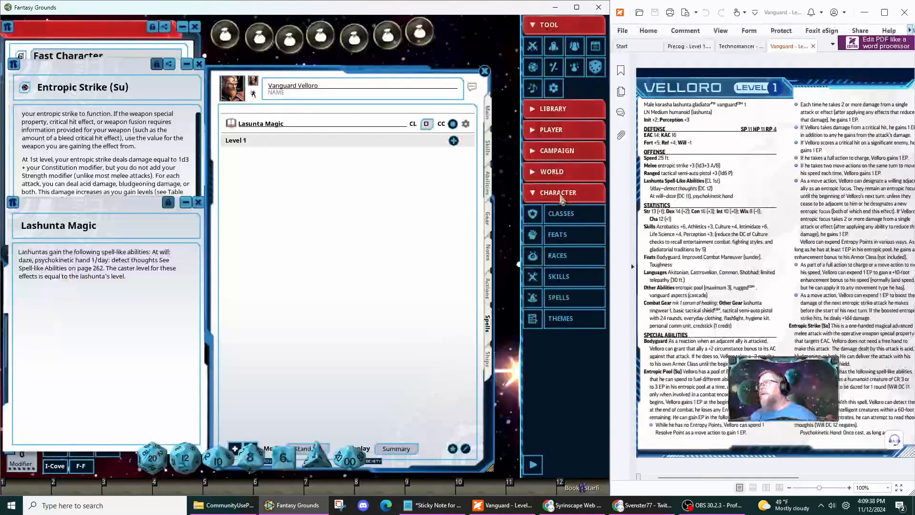
pyautogui.click(559, 299)
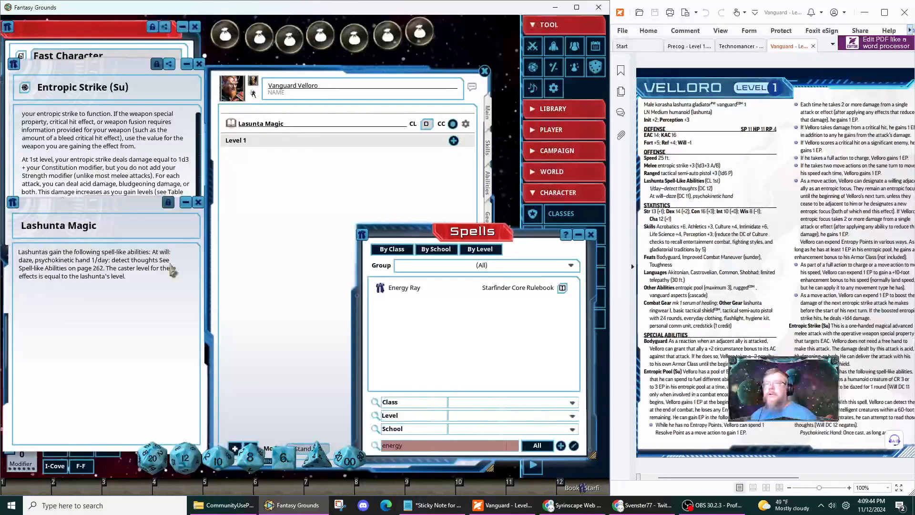
pyautogui.doubleClick(434, 445)
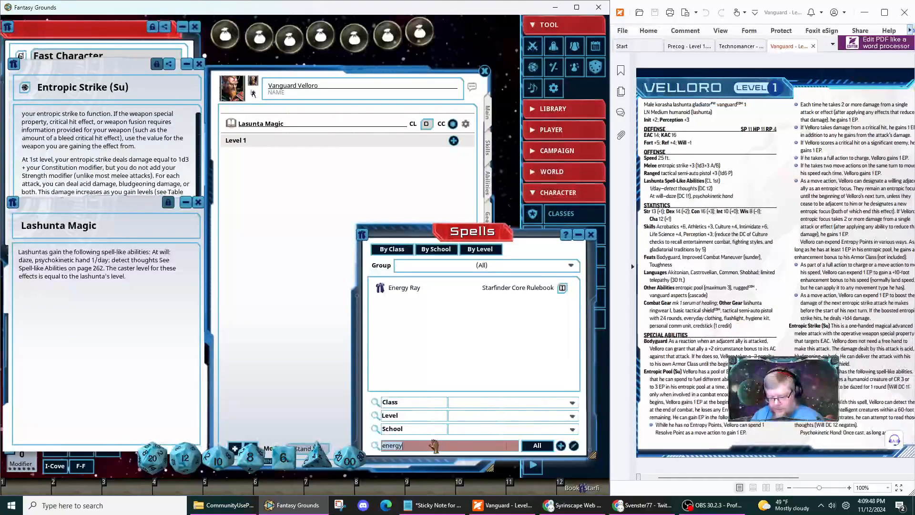
pyautogui.write('thought')
pyautogui.press('Return')
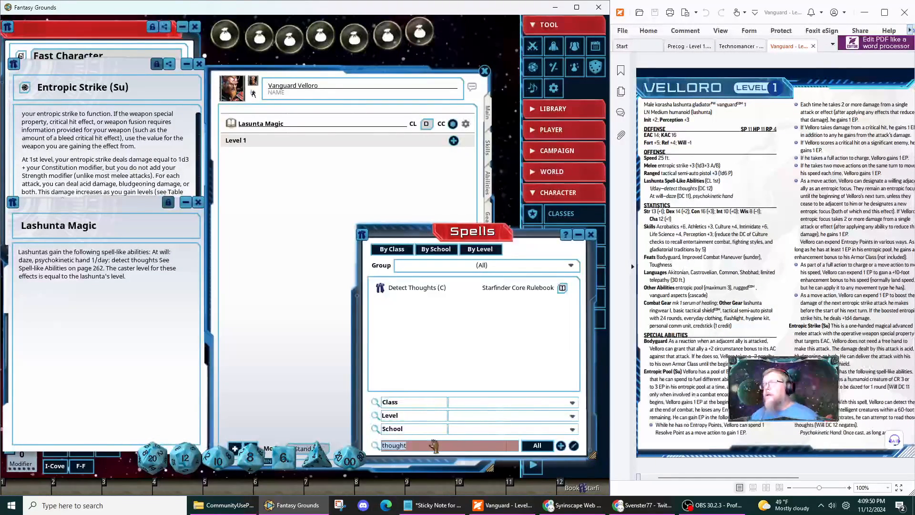
pyautogui.moveTo(380, 290); pyautogui.dragTo(260, 144)
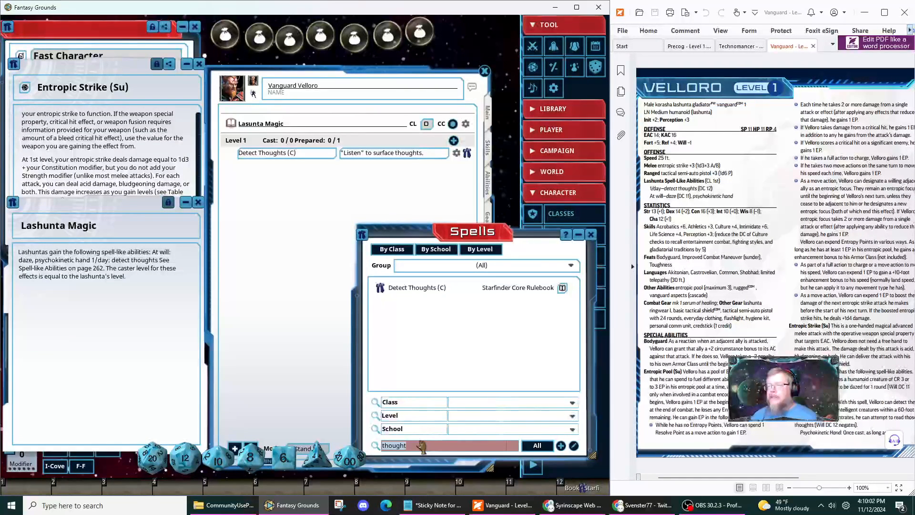
# Search the spell library for "daze" and "hand", adding Daze and Psychokinetic Hand to Lasunta Magic as level 0 spells.
pyautogui.write('e')
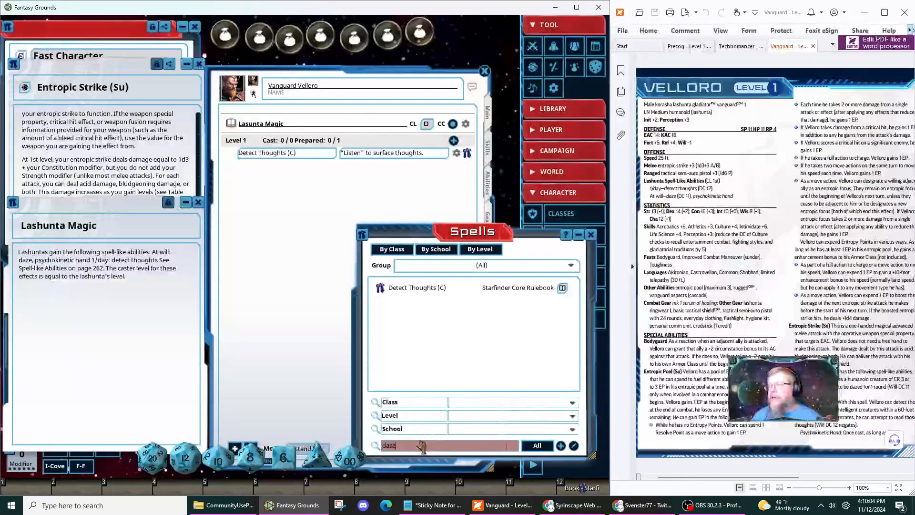
pyautogui.press('Return')
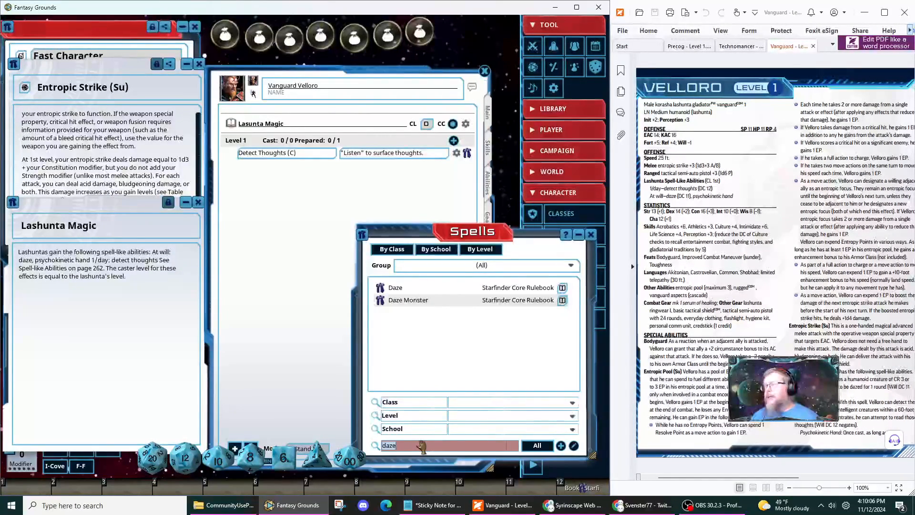
pyautogui.moveTo(382, 287); pyautogui.dragTo(292, 125)
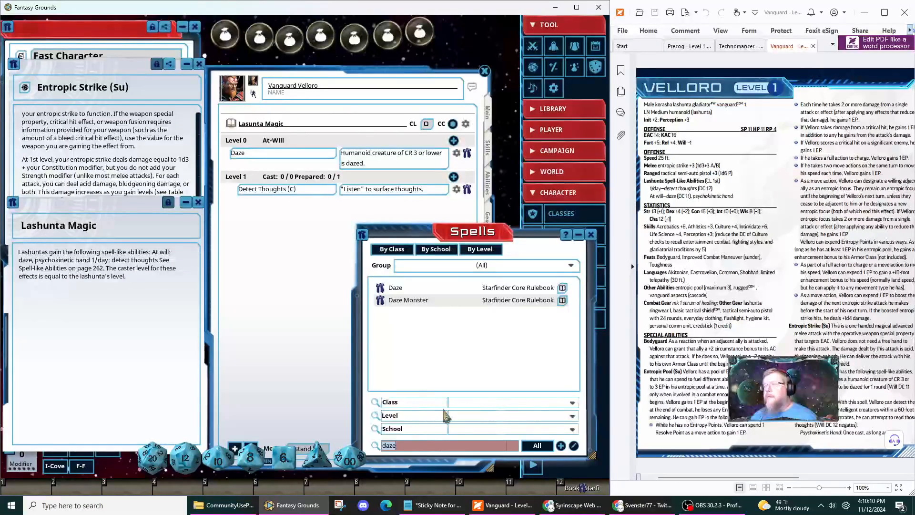
pyautogui.press('Return')
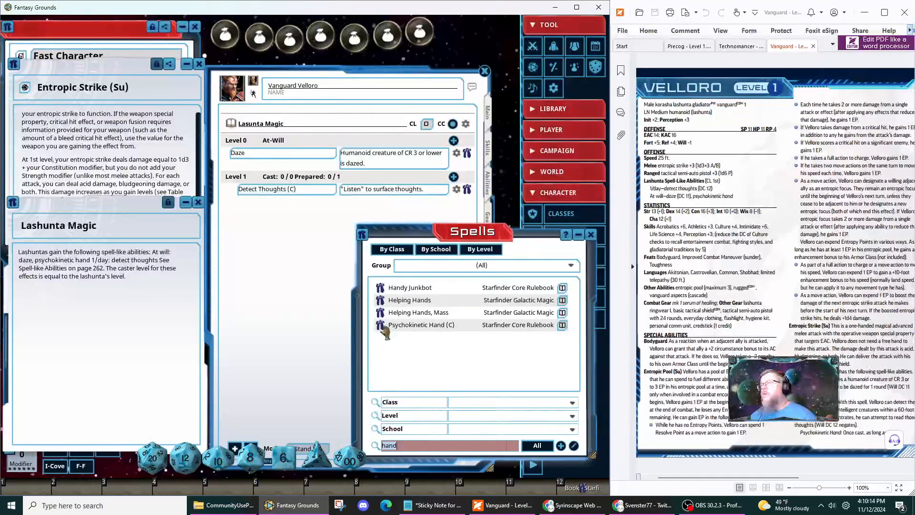
pyautogui.moveTo(384, 329); pyautogui.dragTo(281, 139)
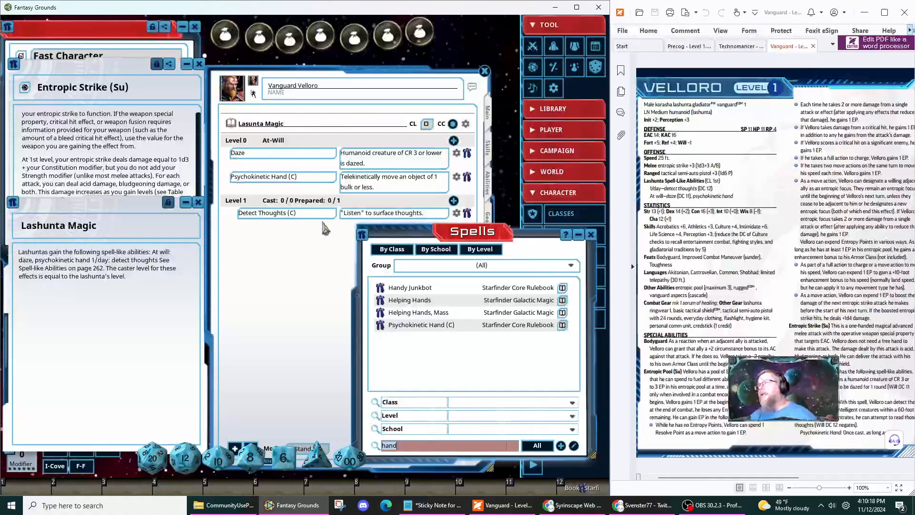
# Prepare one casting of Detect Thoughts in Preparation mode, leaving the spell list in Combat mode with the Actions display.
pyautogui.click(301, 239)
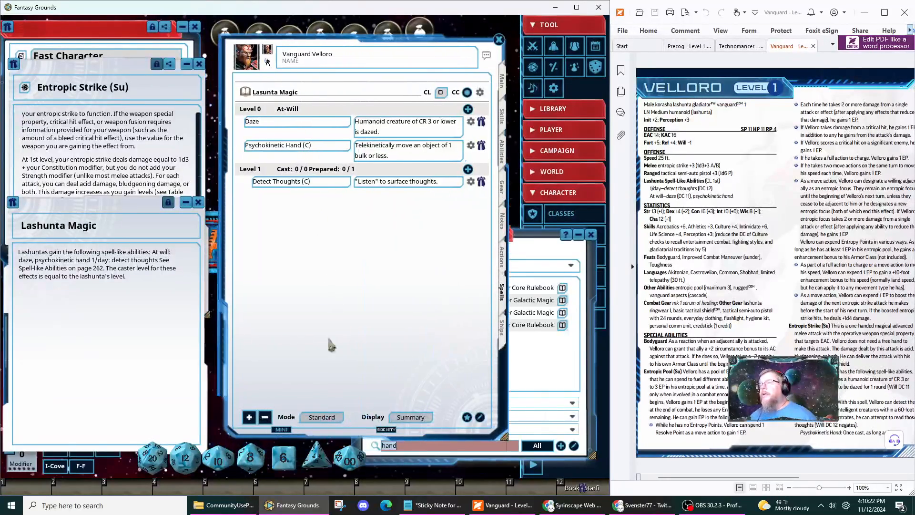
pyautogui.click(322, 418)
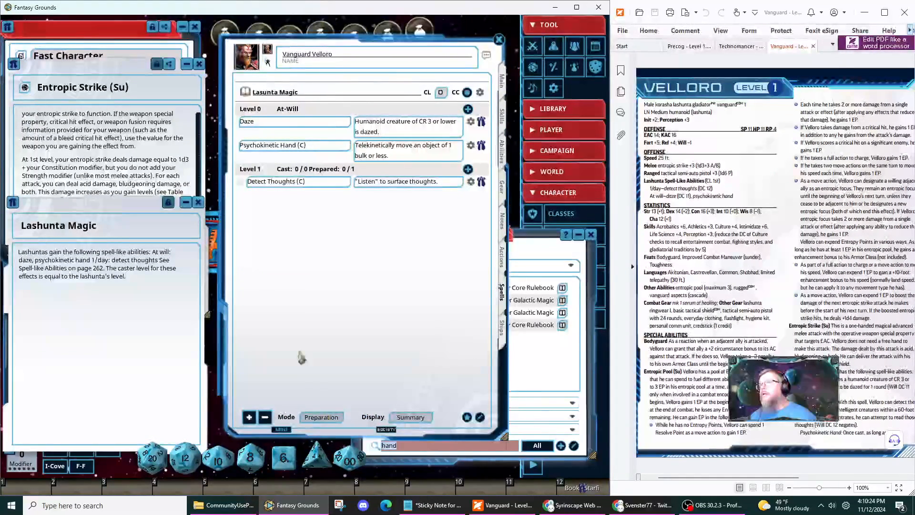
pyautogui.click(239, 182)
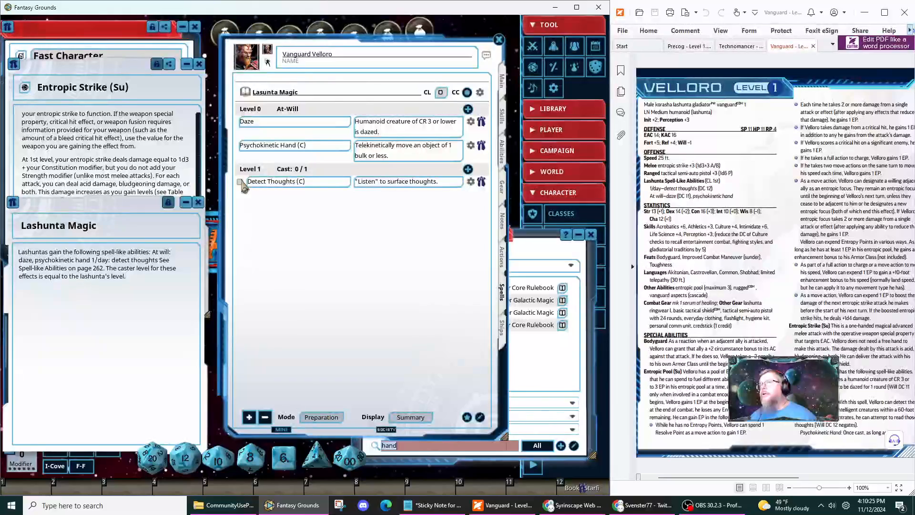
pyautogui.click(322, 418)
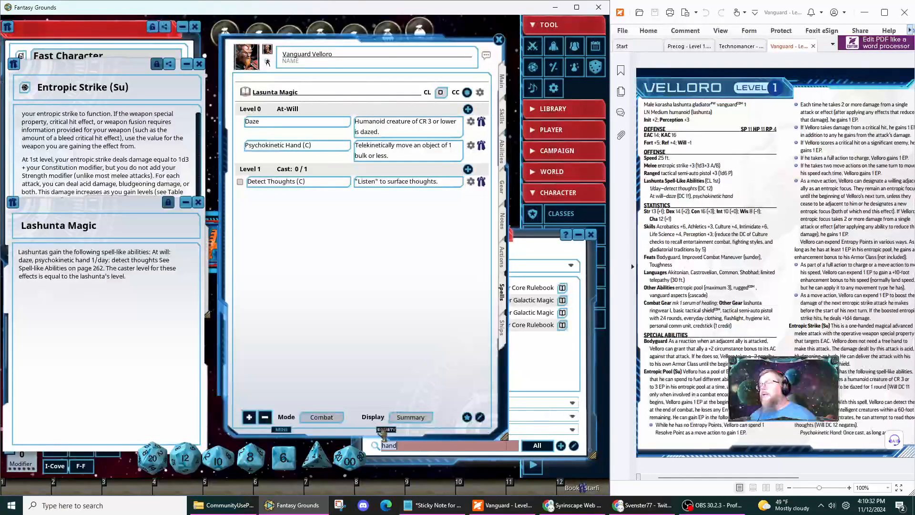
pyautogui.click(410, 419)
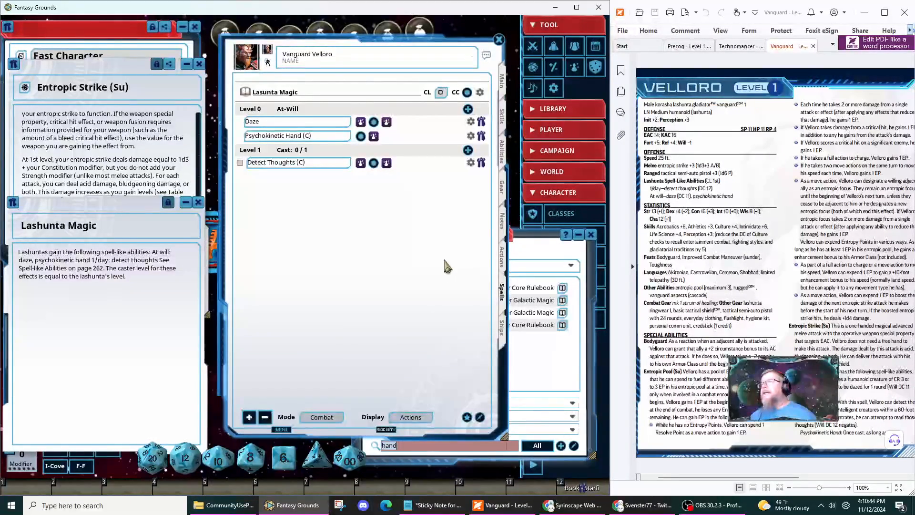
# Close the Spells library, shrink and reposition the character sheet, and bring the Entropic Strike details window to the front.
pyautogui.moveTo(444, 260)
pyautogui.mouseDown()
pyautogui.moveTo(480, 282)
pyautogui.moveTo(447, 248)
pyautogui.moveTo(443, 268)
pyautogui.mouseUp()
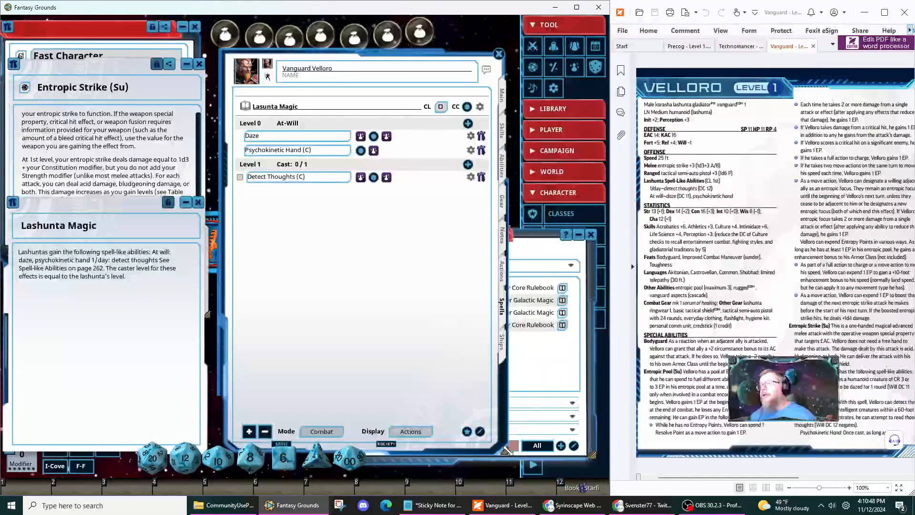
pyautogui.moveTo(504, 451); pyautogui.dragTo(484, 383)
pyautogui.moveTo(432, 320); pyautogui.dragTo(396, 344)
pyautogui.click(565, 377)
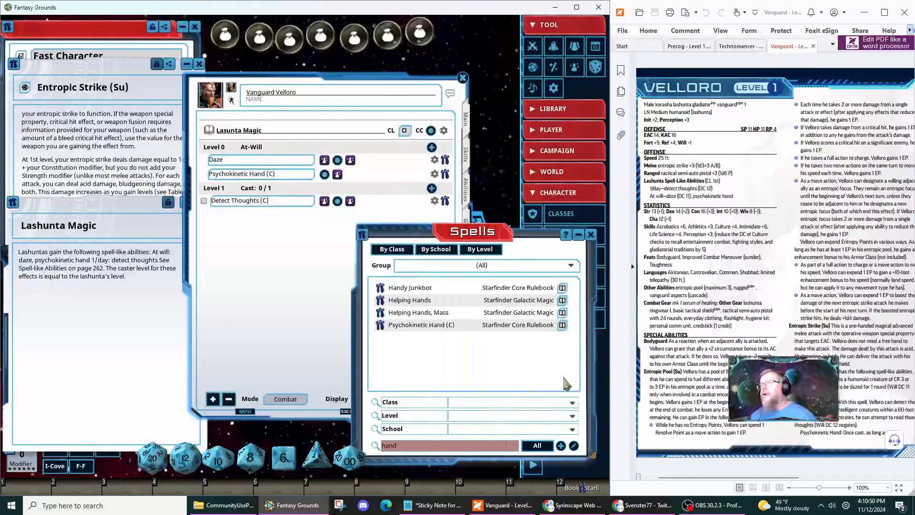
pyautogui.click(590, 235)
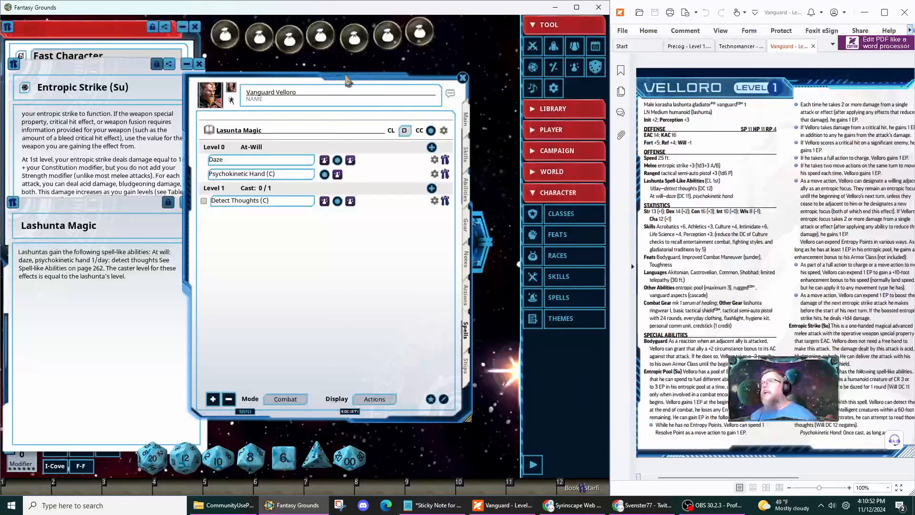
pyautogui.moveTo(347, 78); pyautogui.dragTo(408, 83)
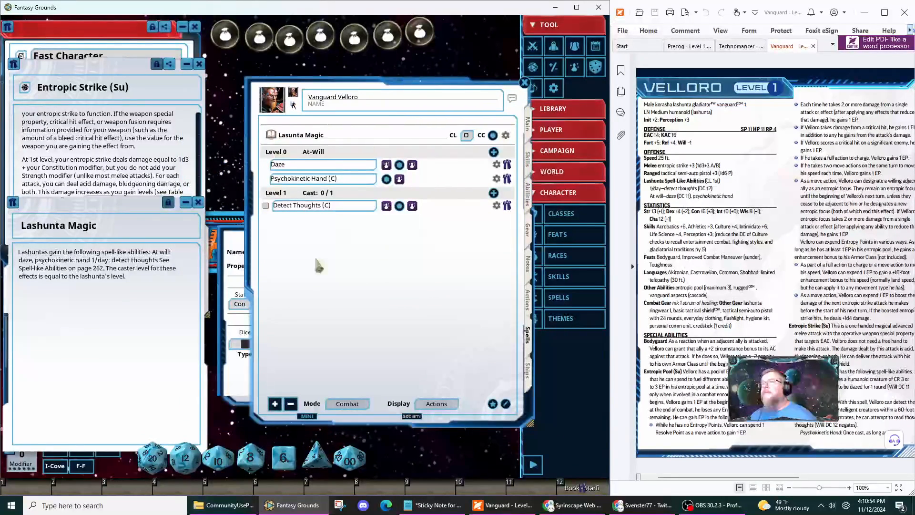
pyautogui.click(238, 374)
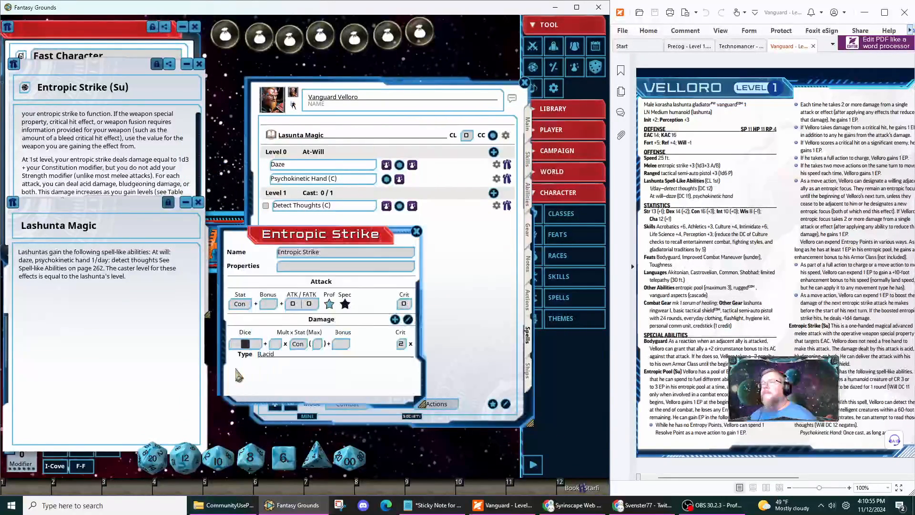
# Close the Entropic Strike and Lashunta Magic windows, switch Velloro's sheet to its main page, and close the sheet.
pyautogui.click(416, 231)
pyautogui.click(529, 126)
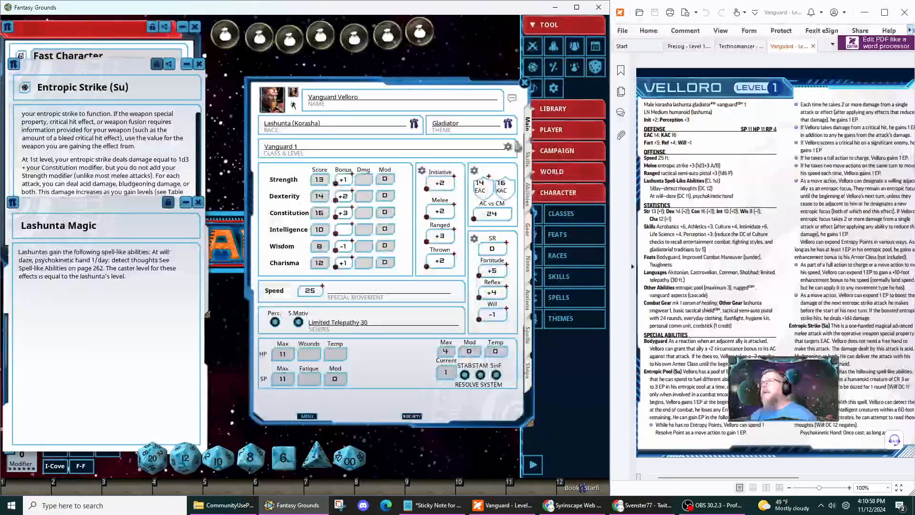
pyautogui.moveTo(128, 65); pyautogui.dragTo(156, 105)
pyautogui.click(224, 95)
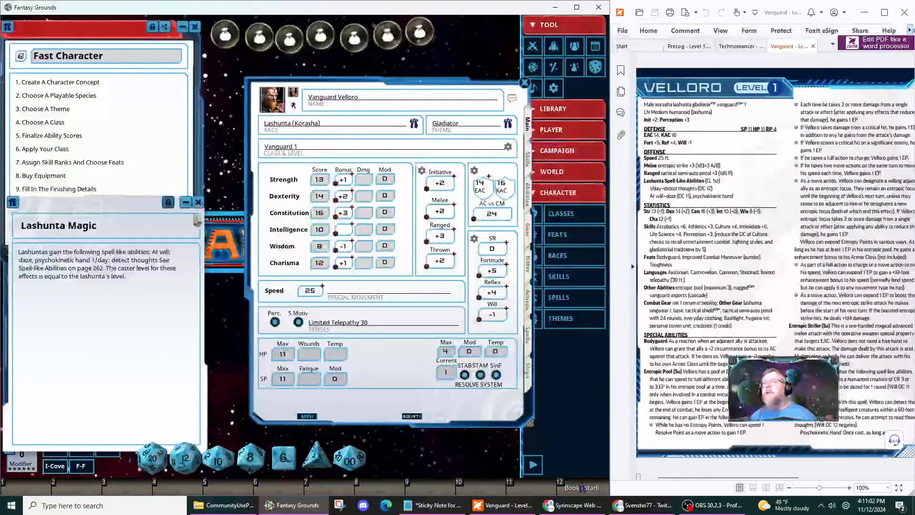
pyautogui.click(200, 209)
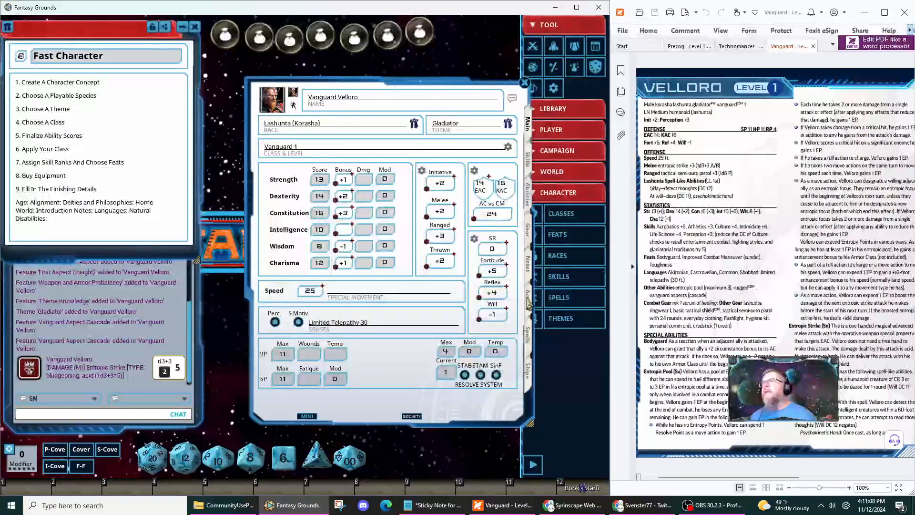
pyautogui.click(524, 83)
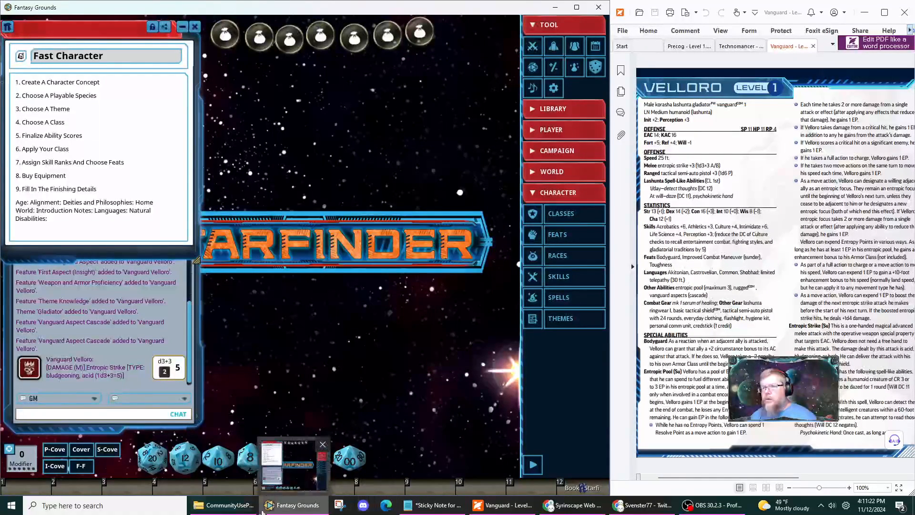
# Open the level 1 Witchwarper reference PDF for Zemir and bring up the character selection list in Fantasy Grounds.
pyautogui.click(204, 507)
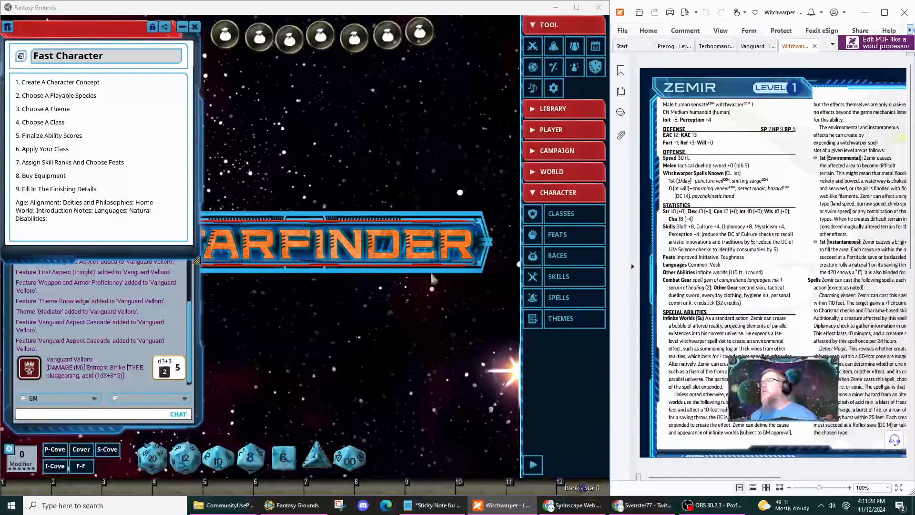
pyautogui.moveTo(698, 477); pyautogui.dragTo(681, 493)
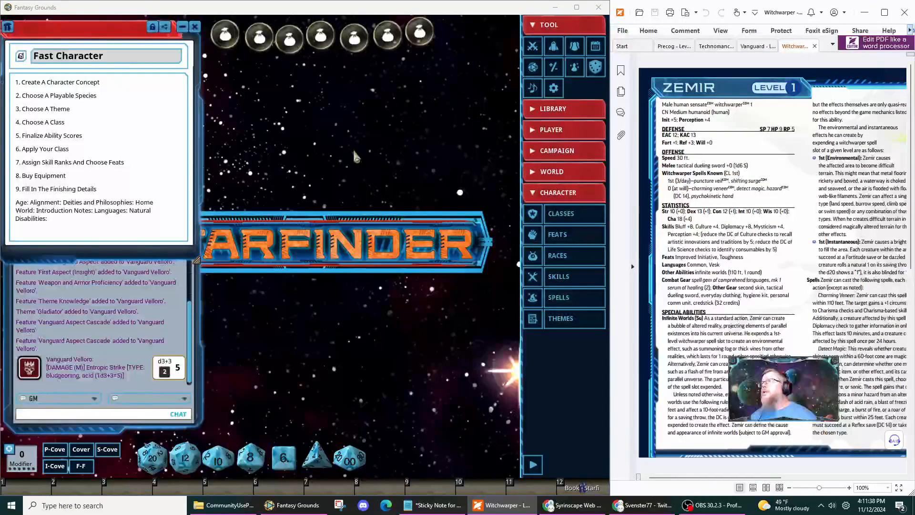
pyautogui.click(538, 128)
pyautogui.click(568, 151)
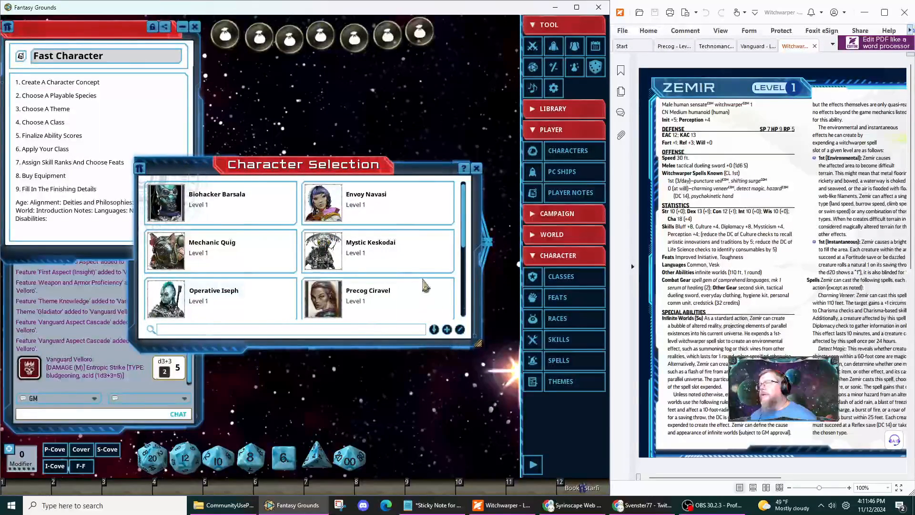
# Create a new blank character from the character selection list and reposition its sheet.
pyautogui.scroll(-4, 430, 290)
pyautogui.rightClick(362, 292)
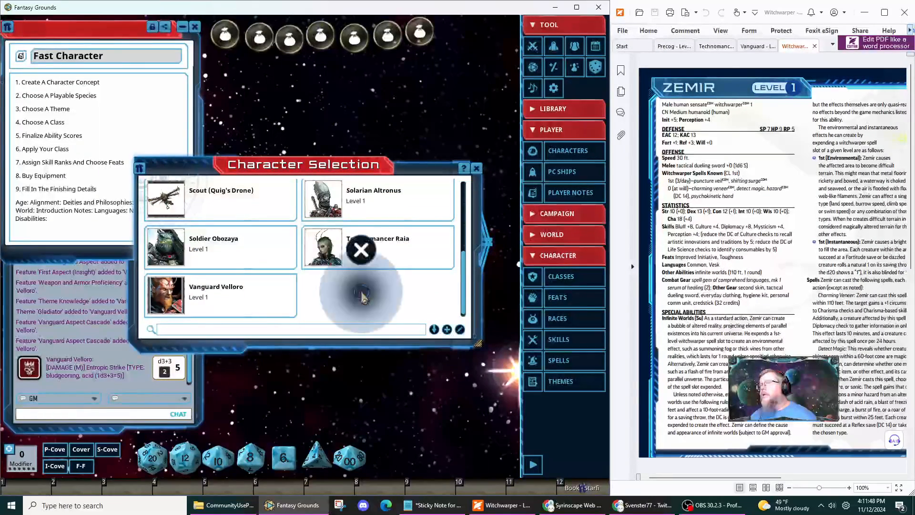
pyautogui.click(410, 303)
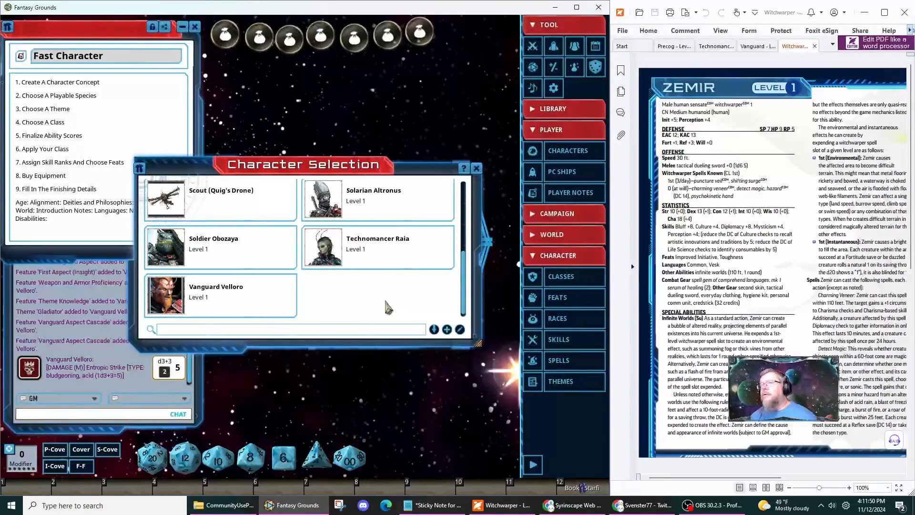
pyautogui.rightClick(384, 296)
pyautogui.click(430, 297)
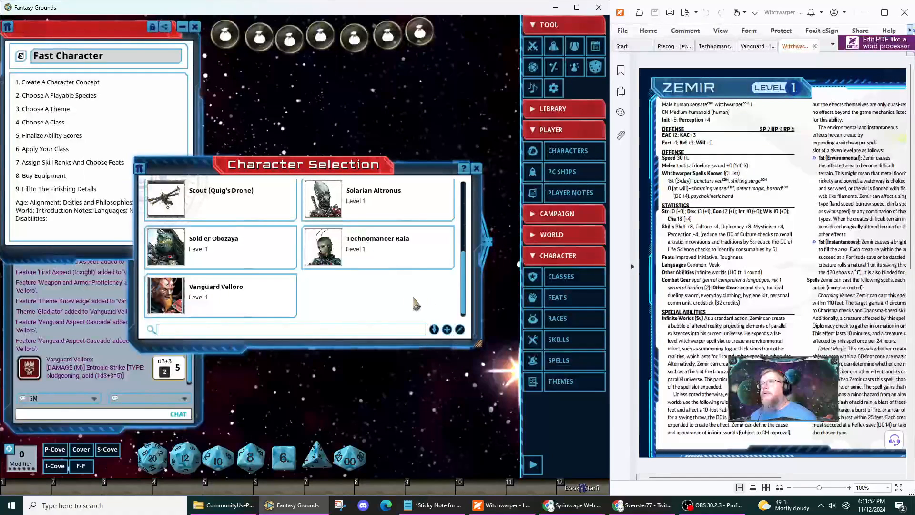
pyautogui.click(447, 330)
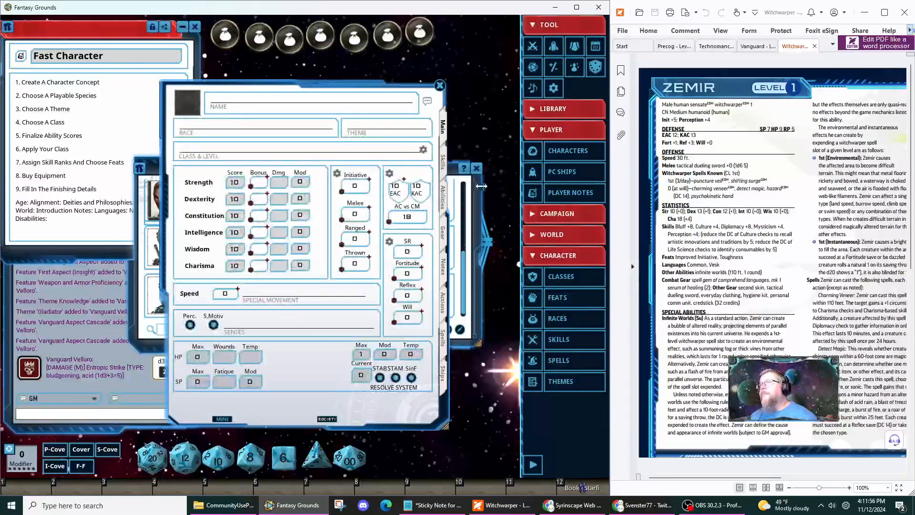
pyautogui.moveTo(331, 88); pyautogui.dragTo(349, 77)
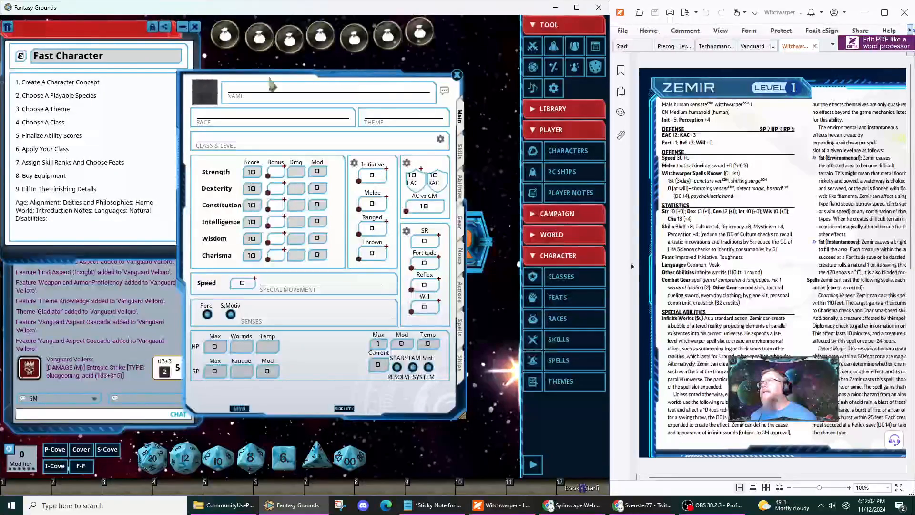
# Open the new character's portrait and token window, move it beside the sheet, and open the asset library.
pyautogui.click(205, 91)
pyautogui.moveTo(308, 128); pyautogui.dragTo(94, 126)
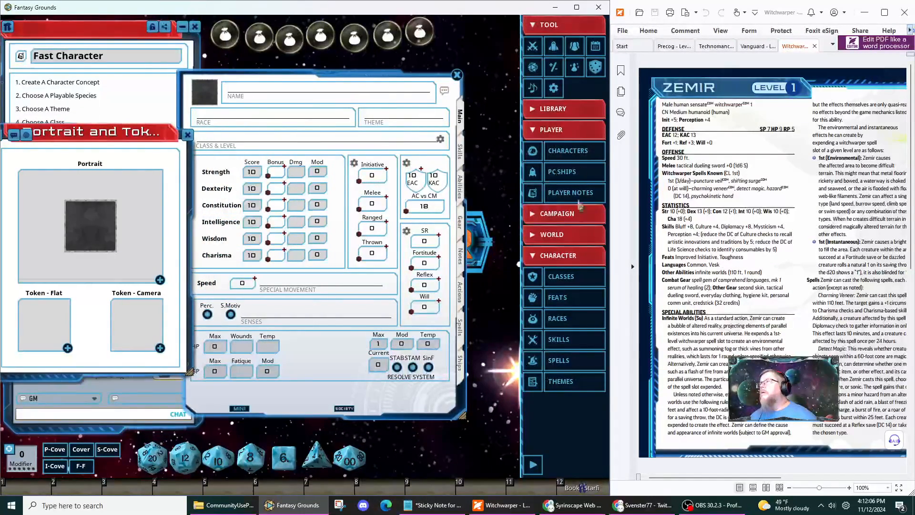
pyautogui.click(559, 137)
pyautogui.click(554, 111)
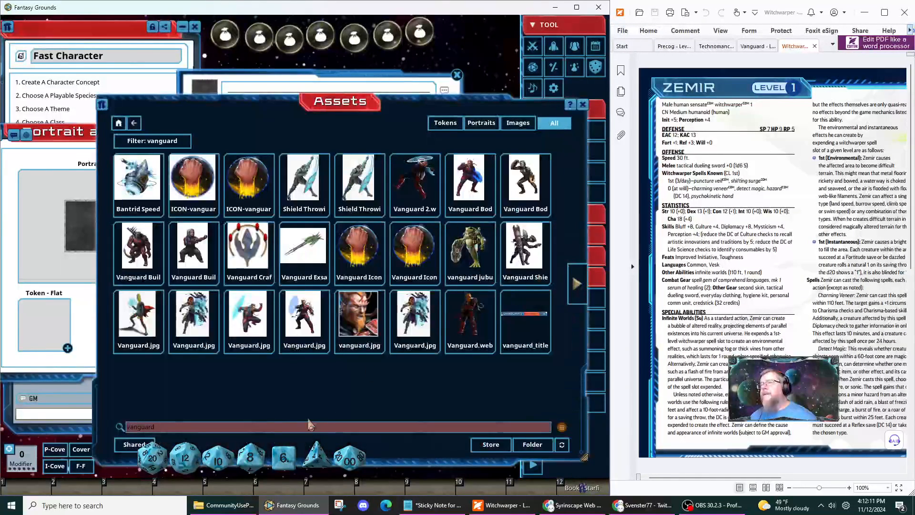
# Search the assets for "witch" and preview the Enhanced Witchwarper image.
pyautogui.click(310, 425)
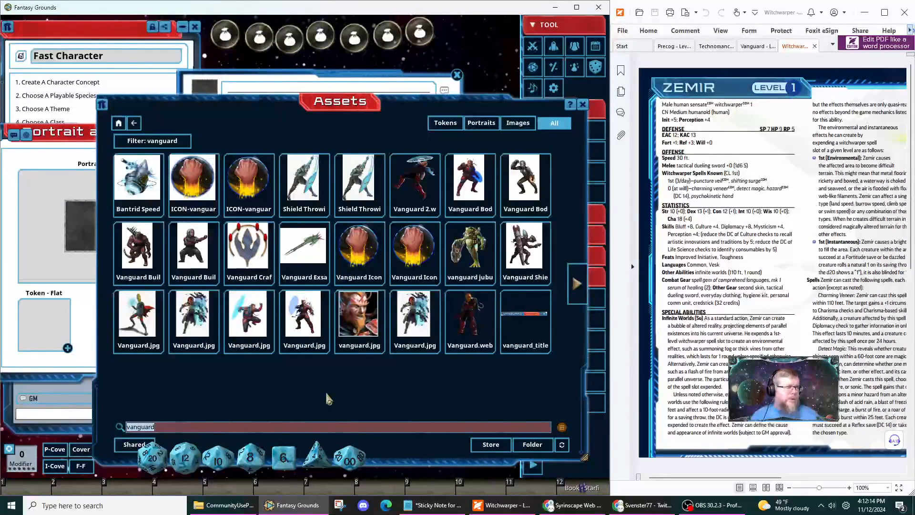
pyautogui.write('witch')
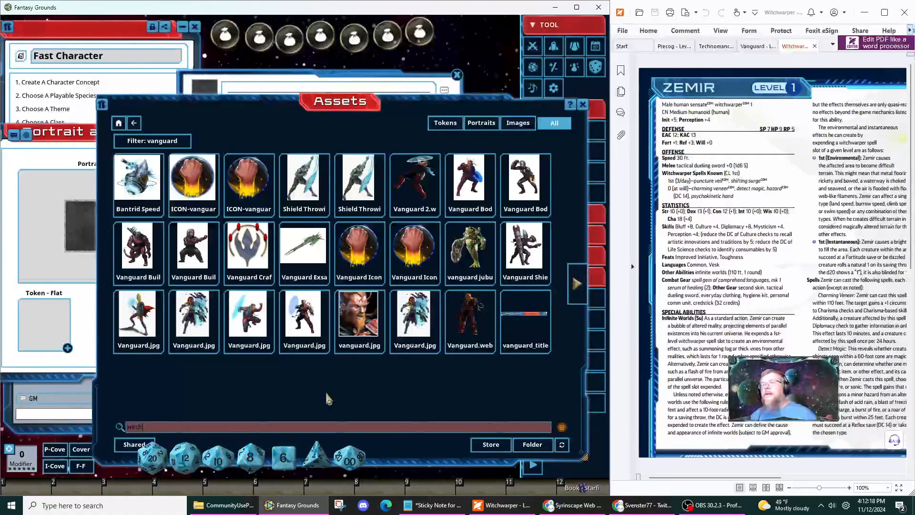
pyautogui.press('Return')
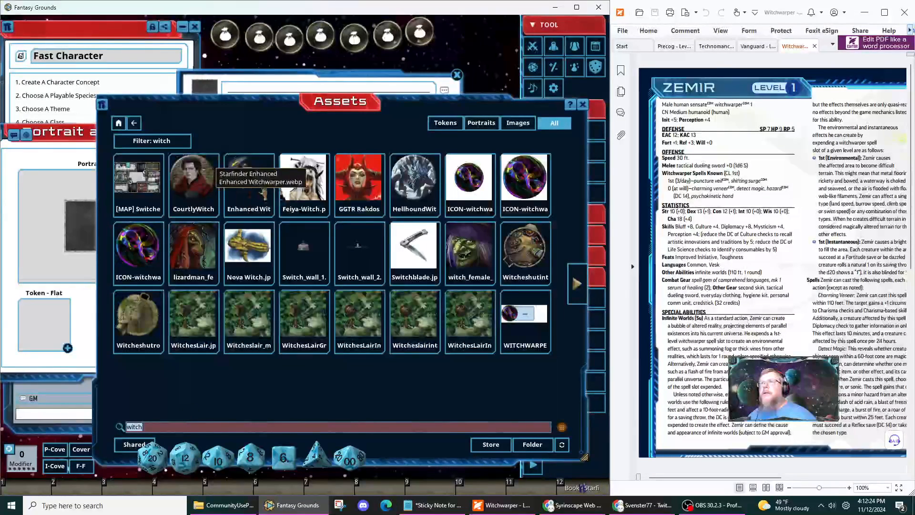
pyautogui.click(263, 193)
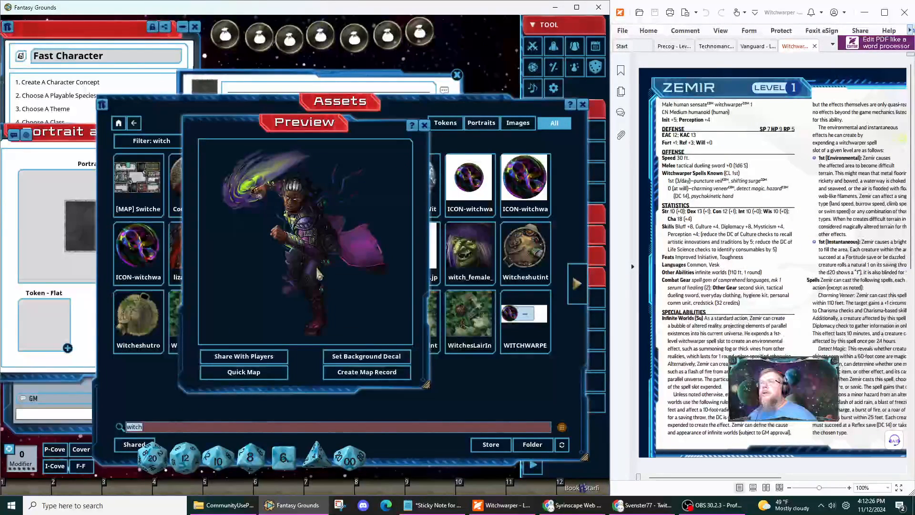
pyautogui.click(424, 125)
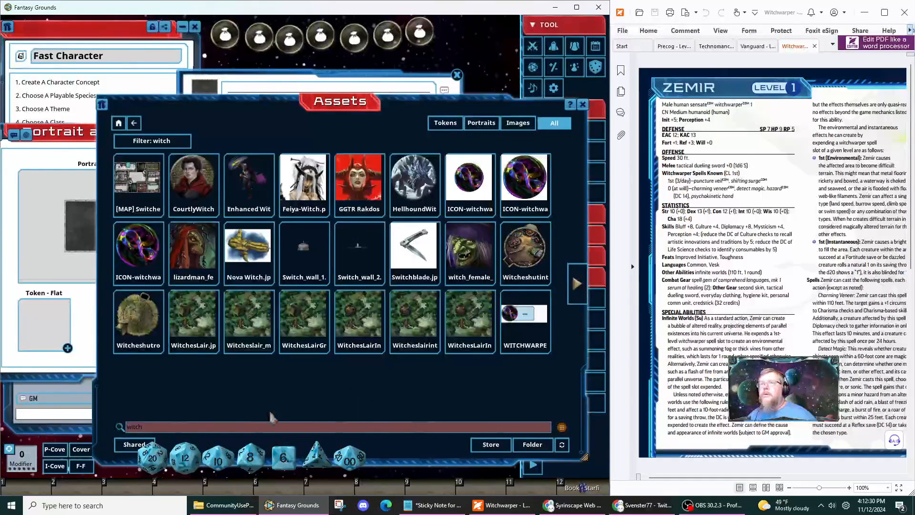
# Search the assets for "witchwar", correcting the misspelled filter "withwar".
pyautogui.write('with')
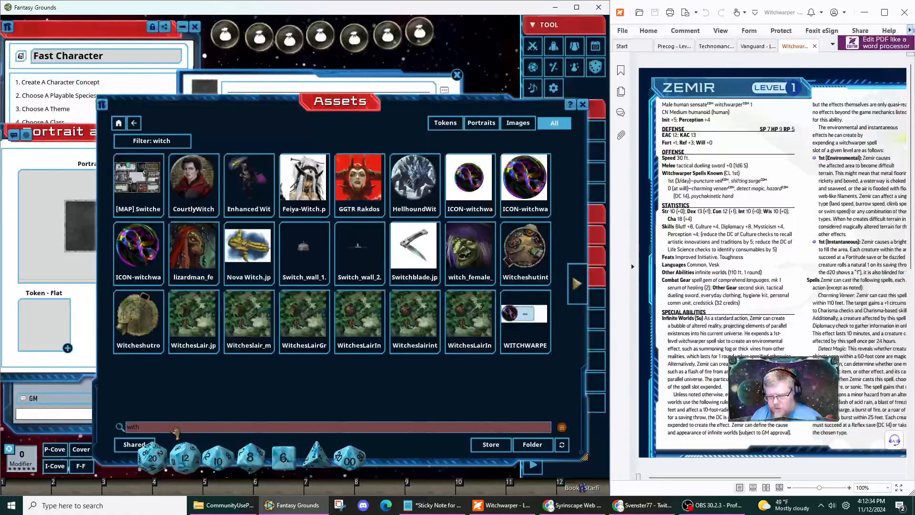
pyautogui.write('war')
pyautogui.press('Return')
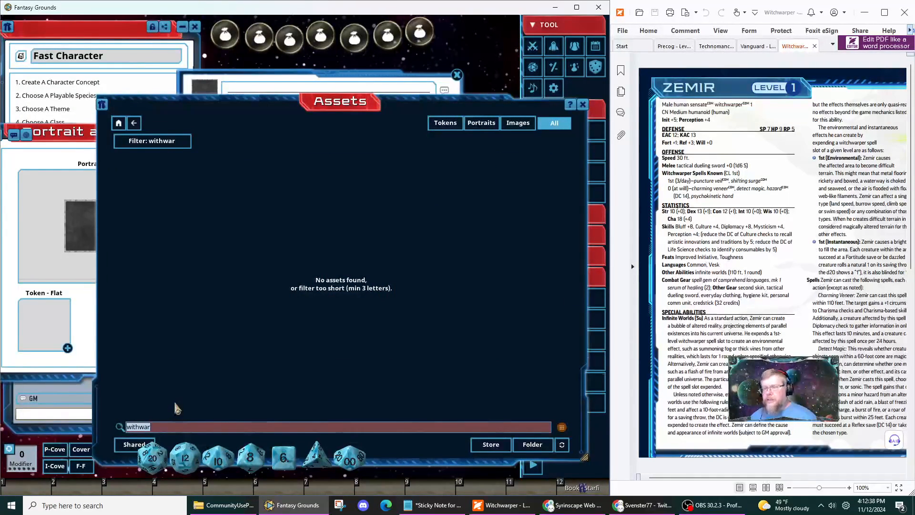
pyautogui.press('Left')
pyautogui.press('Left')
pyautogui.press('Left')
pyautogui.press('Left')
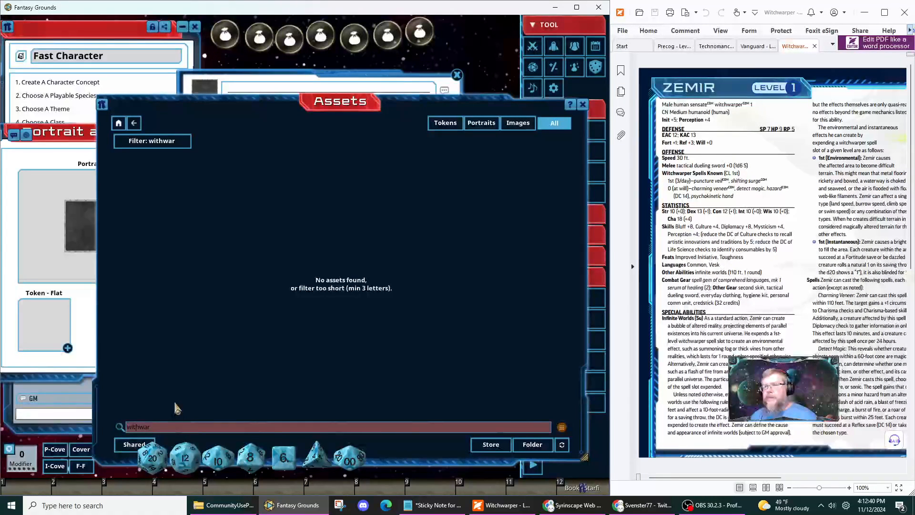
pyautogui.write('c')
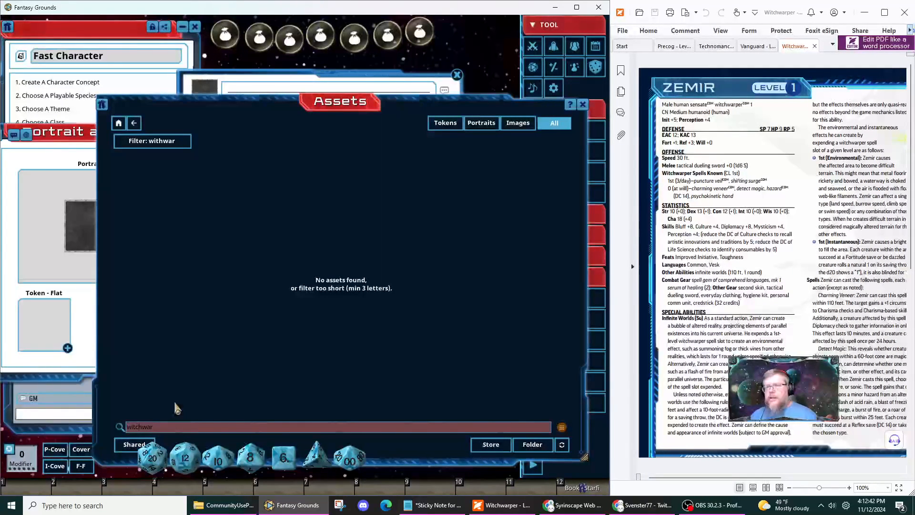
pyautogui.press('Return')
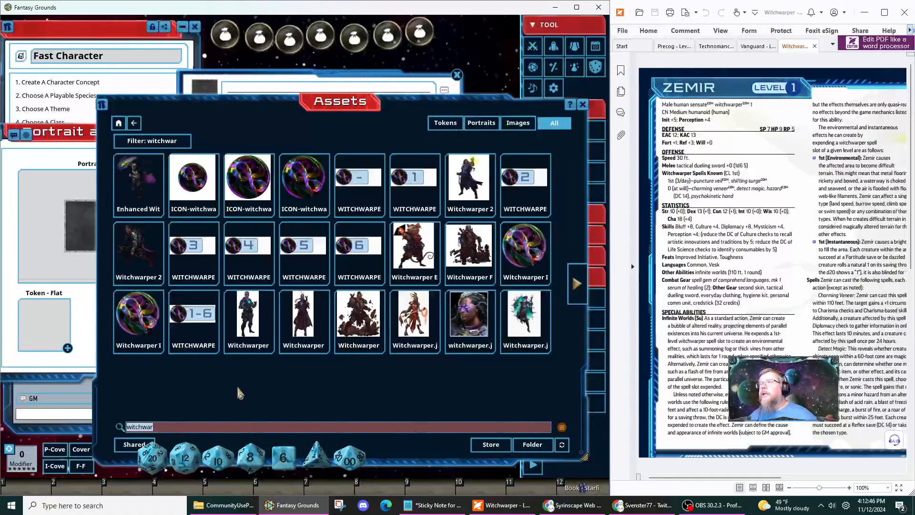
# Preview the rock-surrounded Witchwarper and Witchwarper 2 images, comparing them with Zemir's artwork in the reference PDF.
pyautogui.click(350, 316)
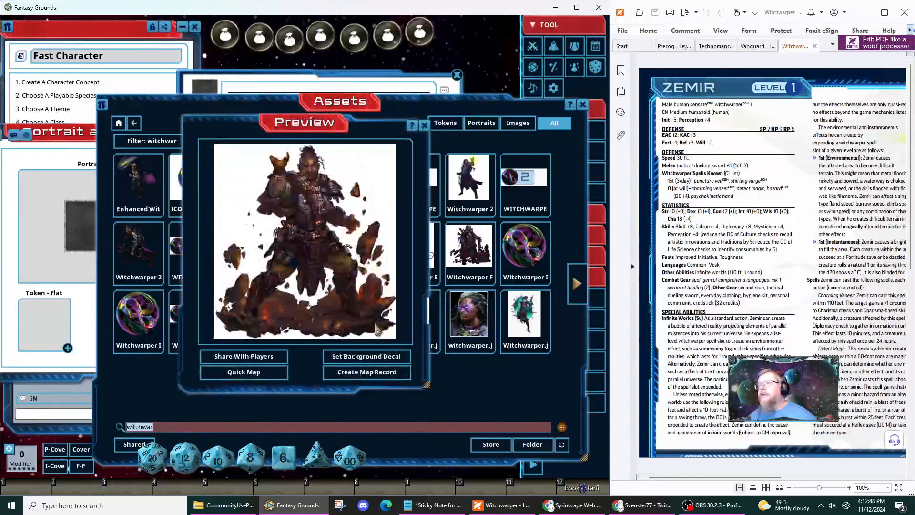
pyautogui.click(424, 126)
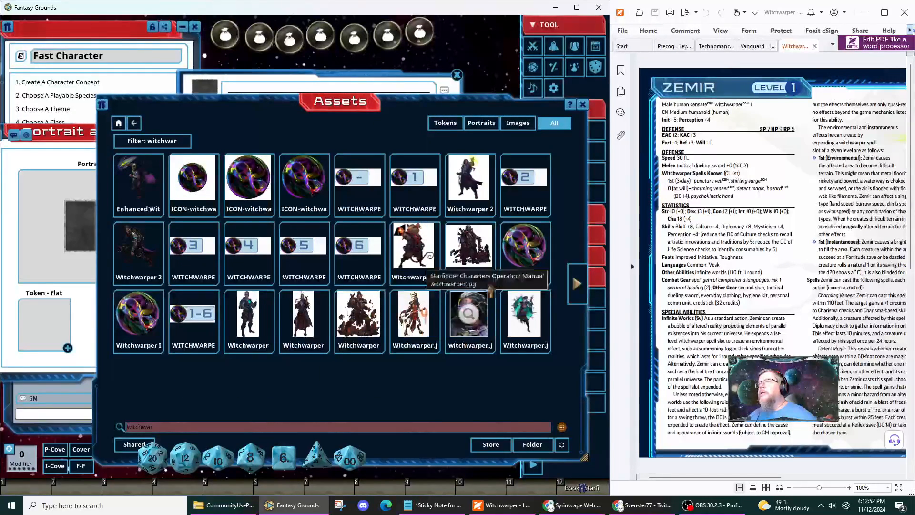
pyautogui.click(484, 189)
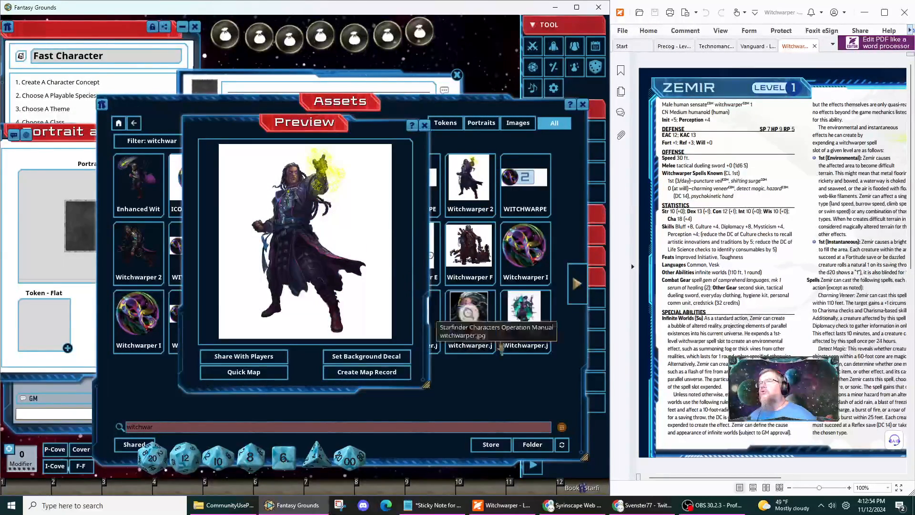
pyautogui.scroll(-5, 801, 464)
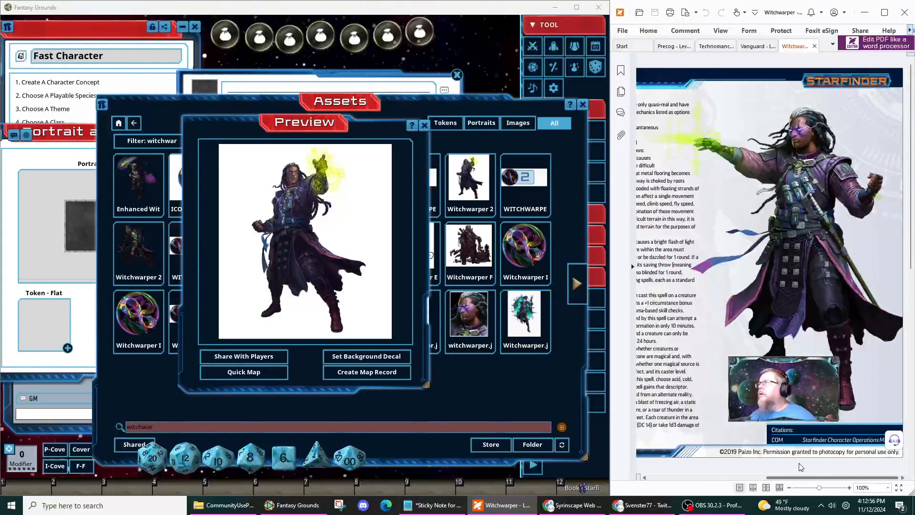
pyautogui.scroll(5, 800, 467)
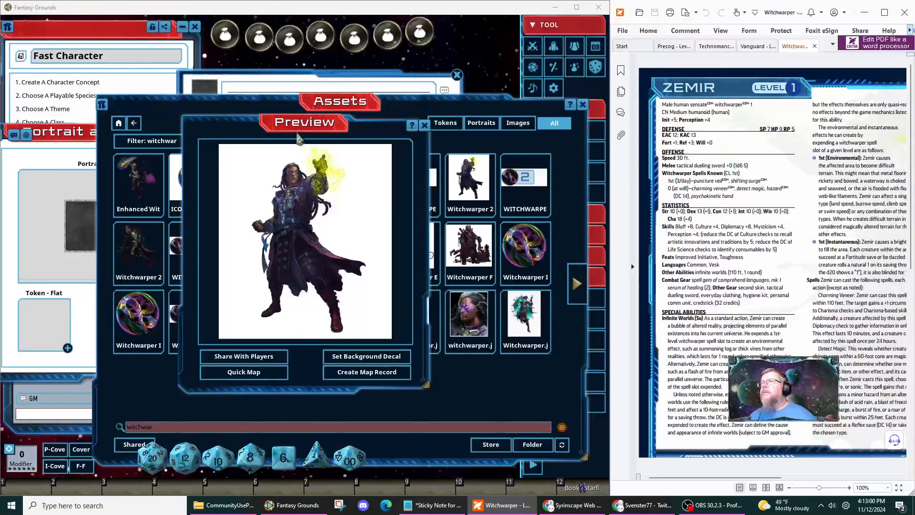
# Close the image preview and assign the Witchwarper 2 image with the glowing hand as the character's camera token.
pyautogui.click(53, 187)
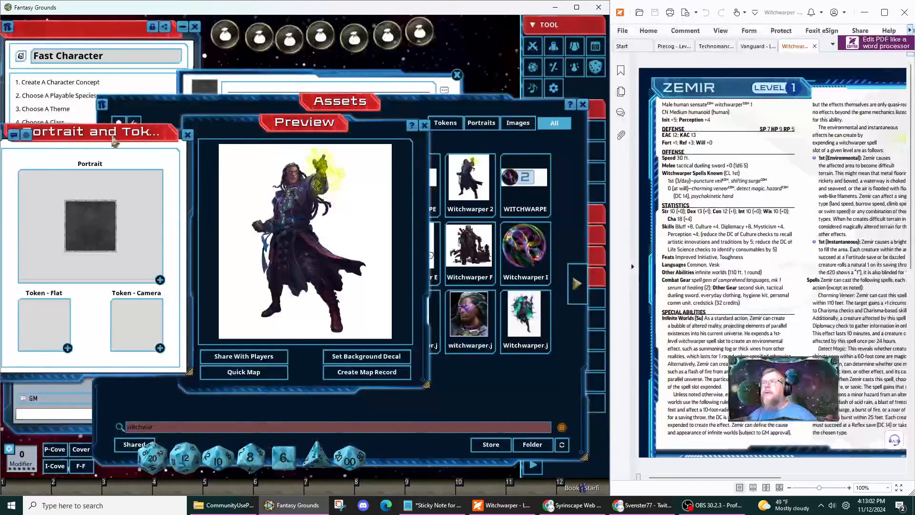
pyautogui.moveTo(109, 135); pyautogui.dragTo(33, 138)
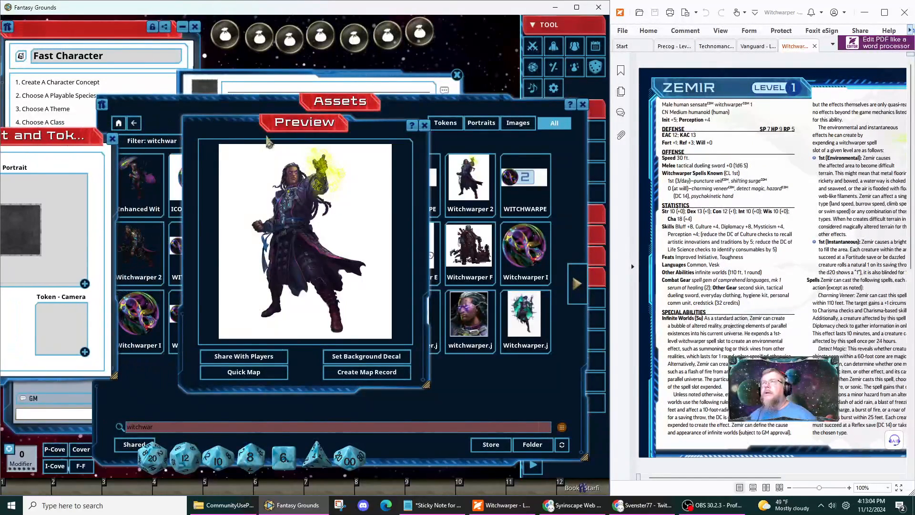
pyautogui.click(424, 125)
pyautogui.moveTo(469, 176); pyautogui.dragTo(66, 329)
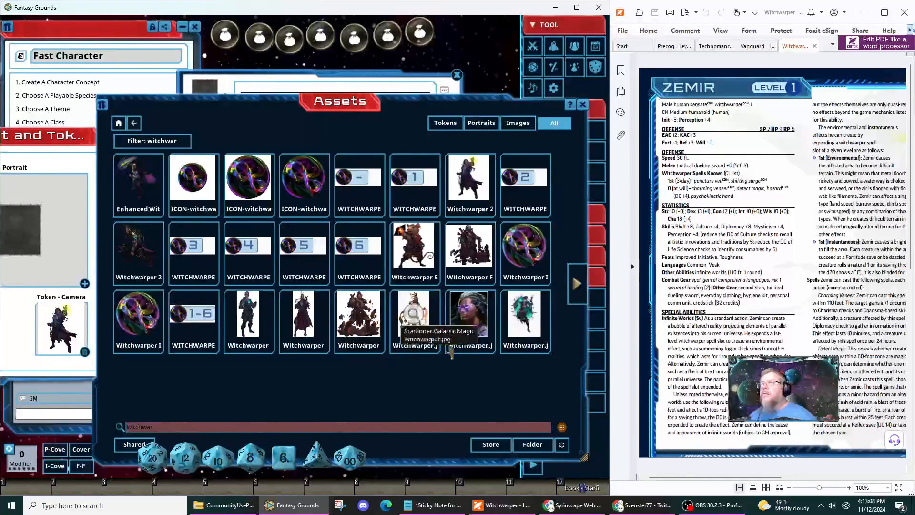
# Assign the Characters Operation Manual's witchwarper.jpg face image as the portrait and flat token, and close the asset library.
pyautogui.moveTo(81, 141); pyautogui.dragTo(140, 152)
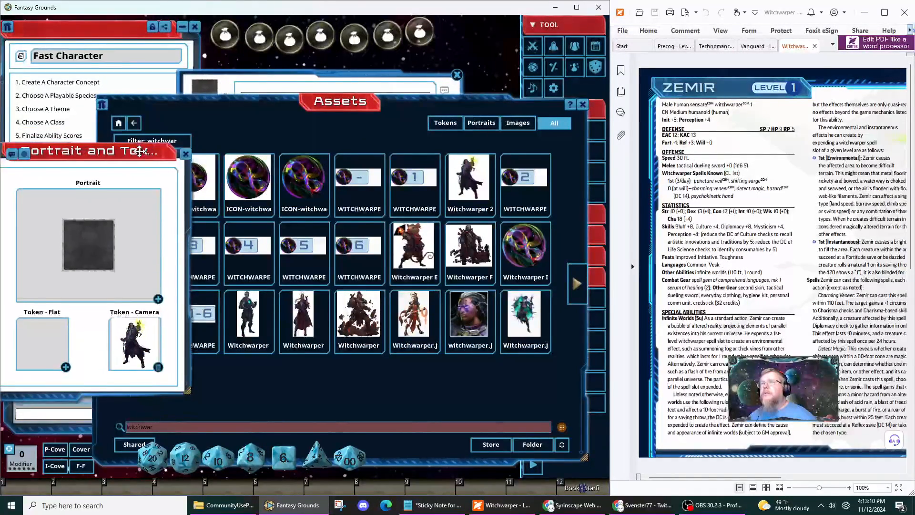
pyautogui.moveTo(471, 316); pyautogui.dragTo(82, 252)
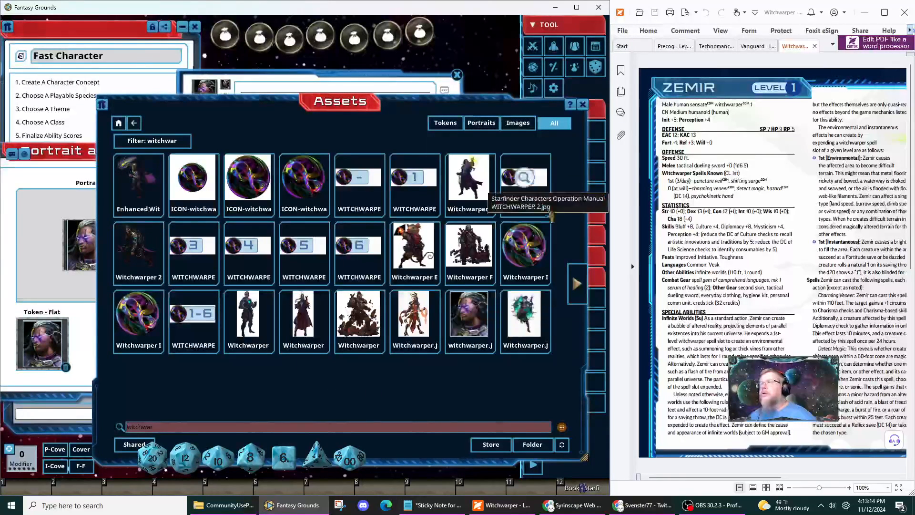
pyautogui.click(582, 104)
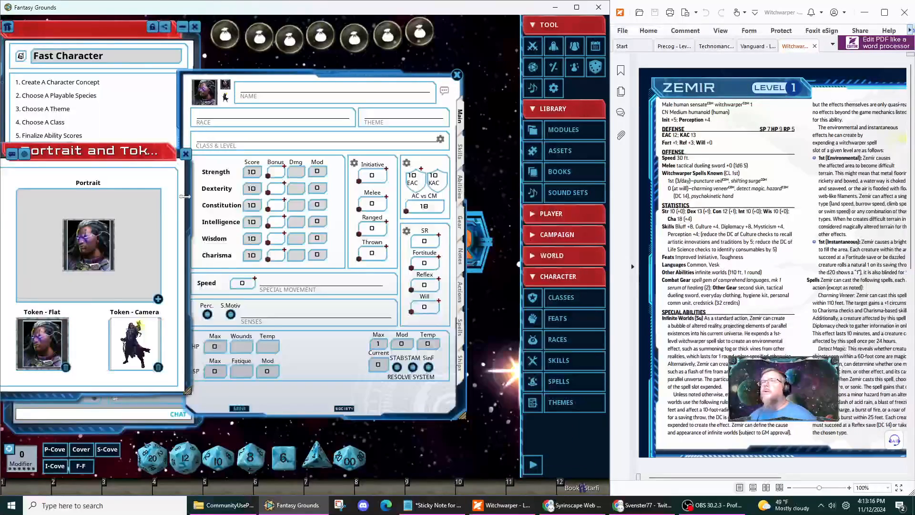
# Close the portrait and token settings, name the character "Witchwarper Zemir", and move the sheet clear of the Fast Character notes.
pyautogui.click(186, 153)
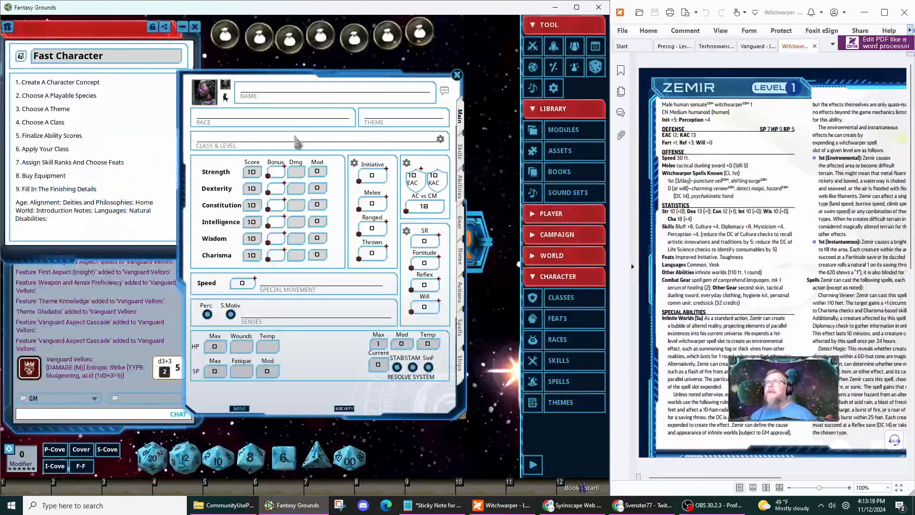
pyautogui.click(255, 96)
pyautogui.write('Wi')
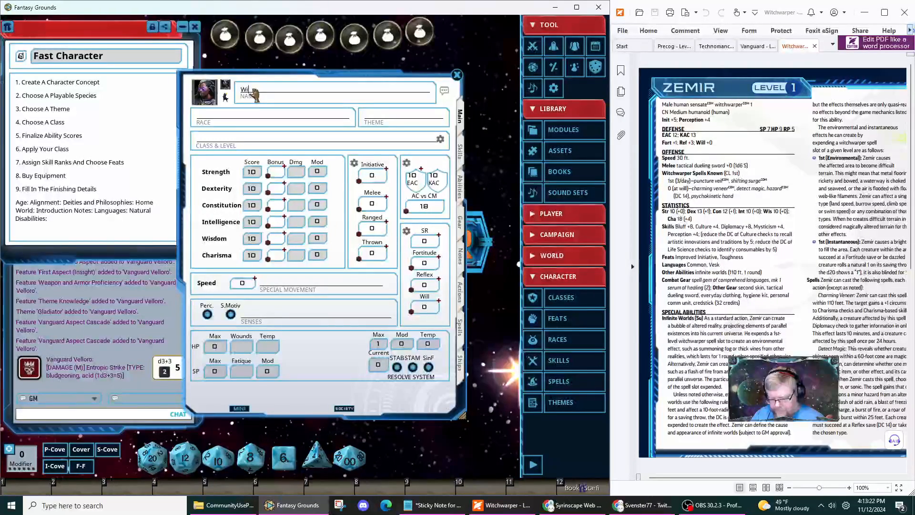
pyautogui.write('tchwarper')
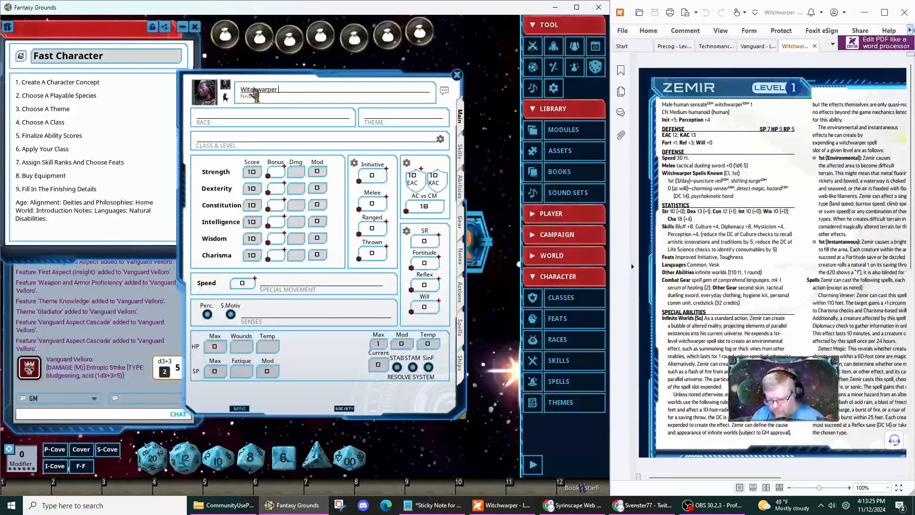
pyautogui.press('shift')
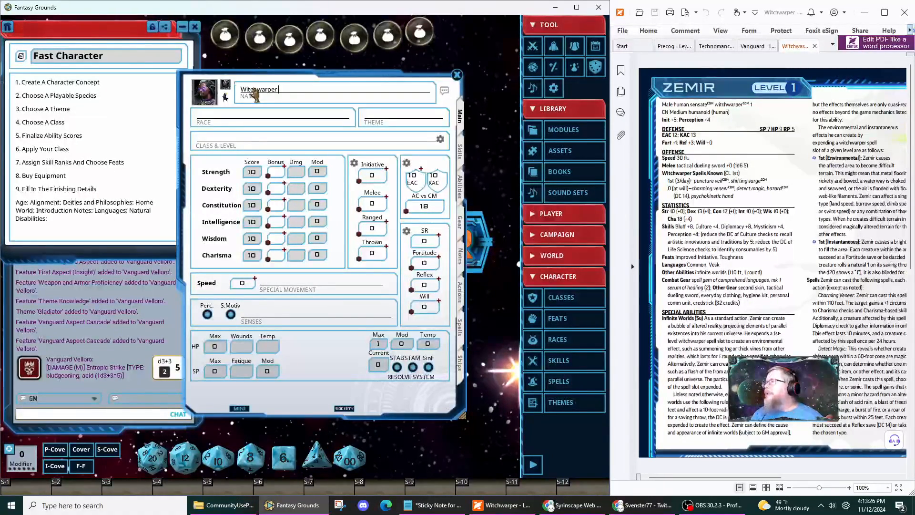
pyautogui.write('Zemir')
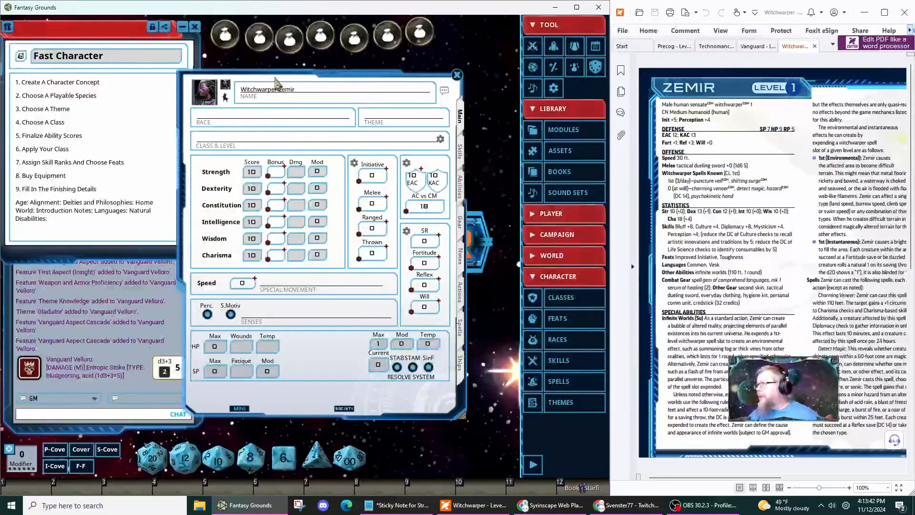
pyautogui.moveTo(276, 81); pyautogui.dragTo(305, 71)
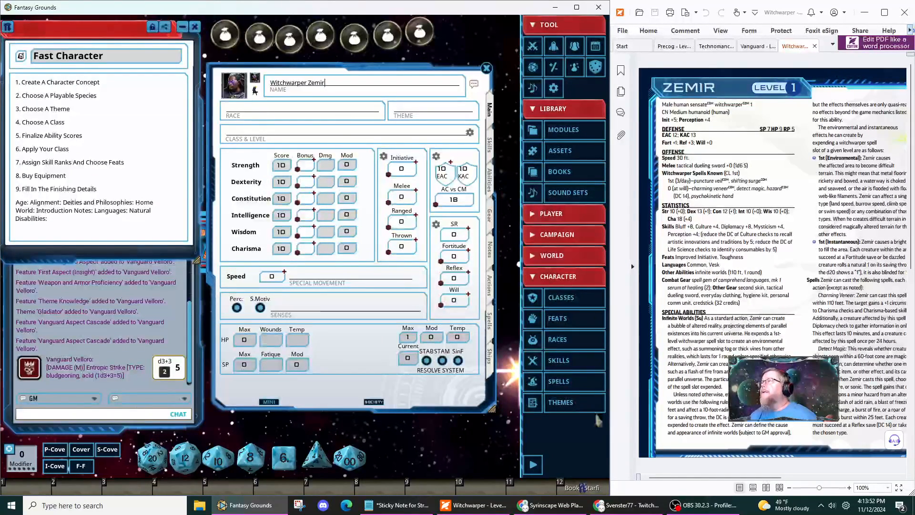
# Filter the races for "huma" and add Human to the character with the Base +2 Any ability option.
pyautogui.click(556, 338)
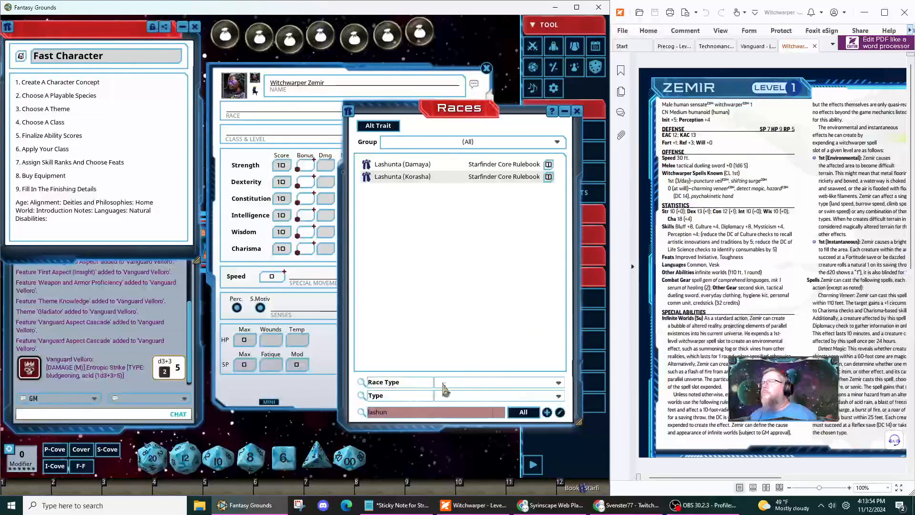
pyautogui.click(443, 412)
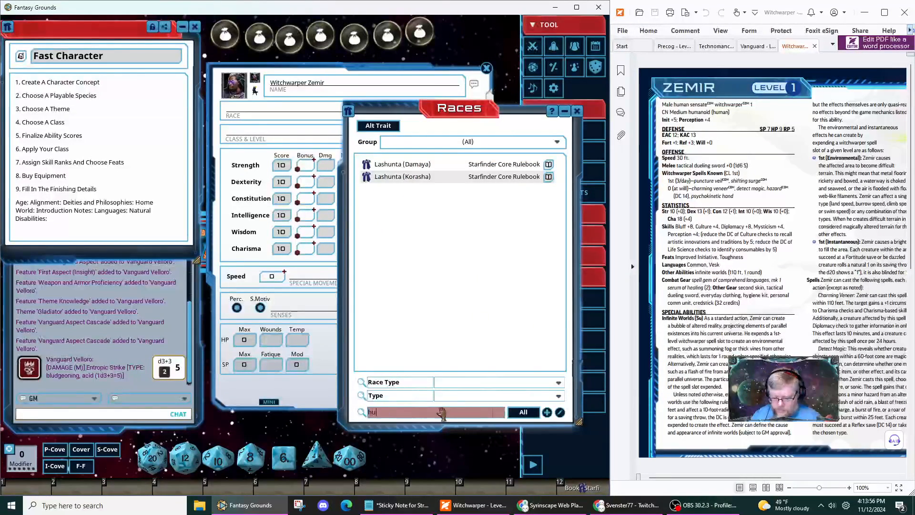
pyautogui.write('huma')
pyautogui.press('Return')
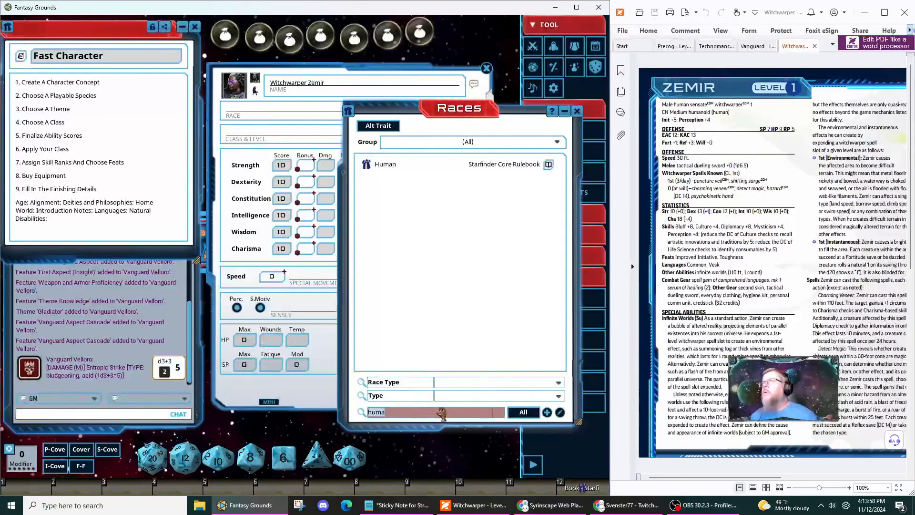
pyautogui.moveTo(367, 167); pyautogui.dragTo(271, 115)
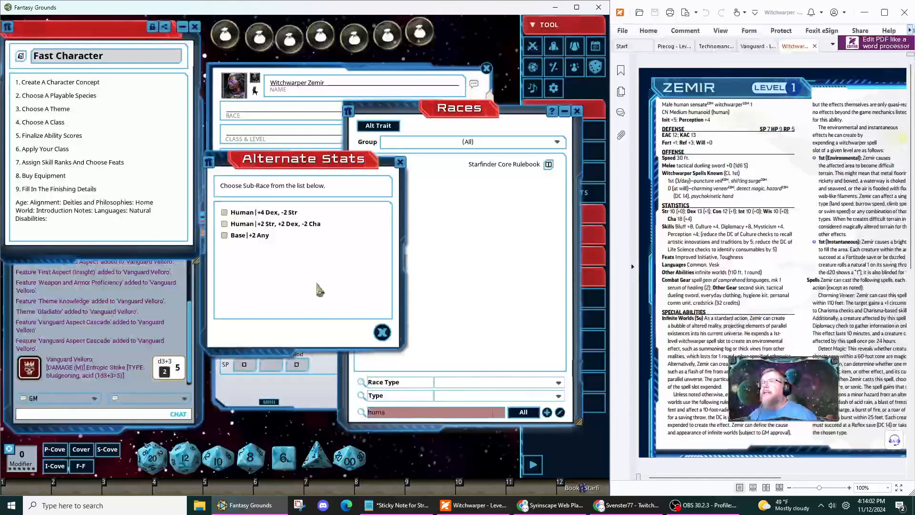
pyautogui.moveTo(316, 282); pyautogui.dragTo(242, 297)
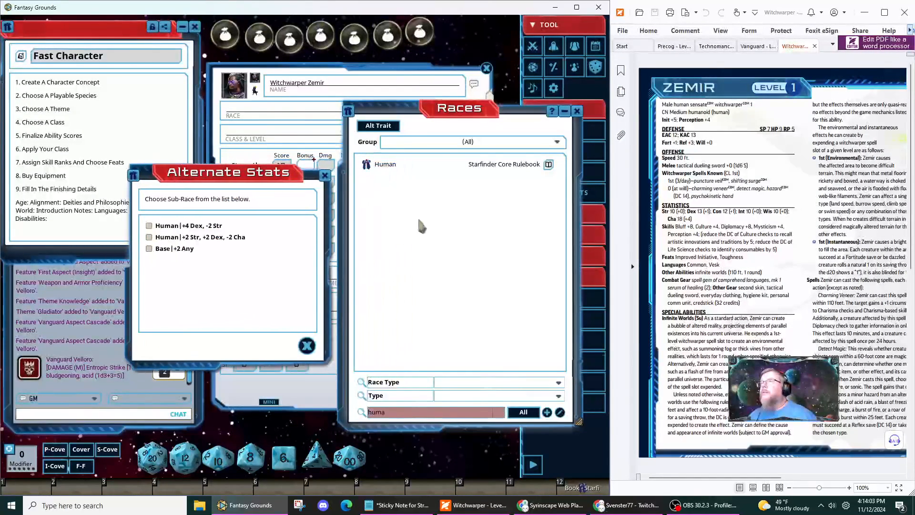
pyautogui.click(577, 111)
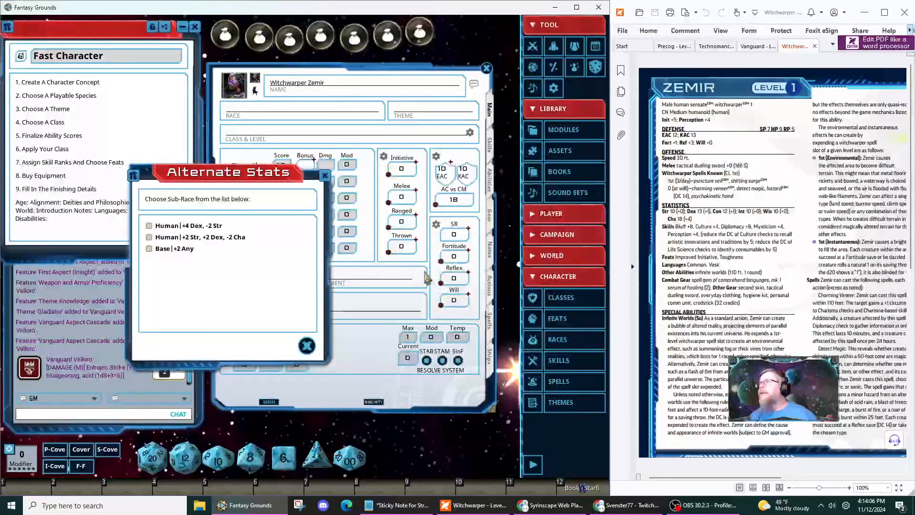
pyautogui.click(149, 248)
pyautogui.click(288, 347)
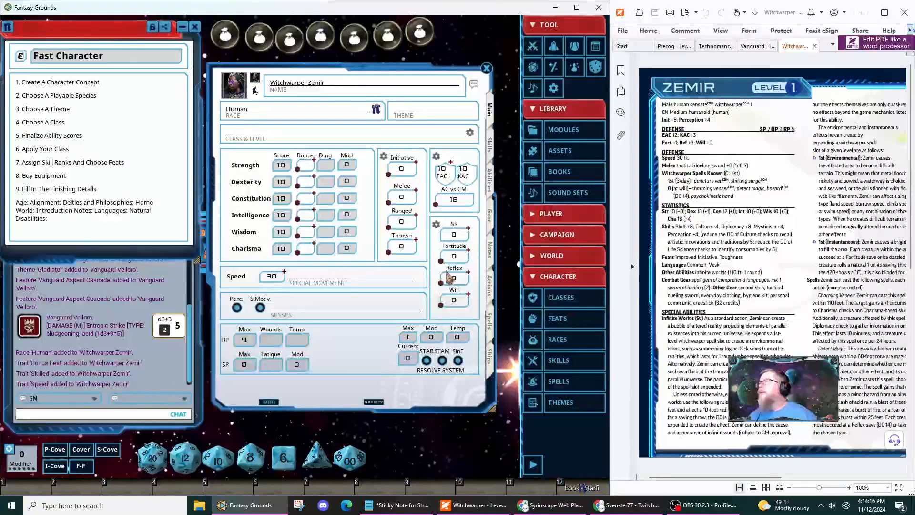
# Review the Sensate theme's details, assign the theme to the character, and close the theme list.
pyautogui.click(570, 401)
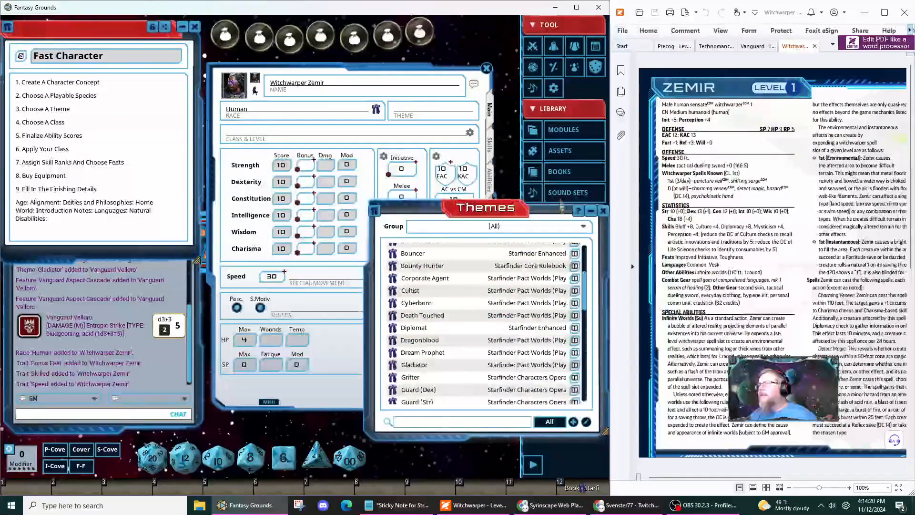
pyautogui.scroll(-10, 465, 366)
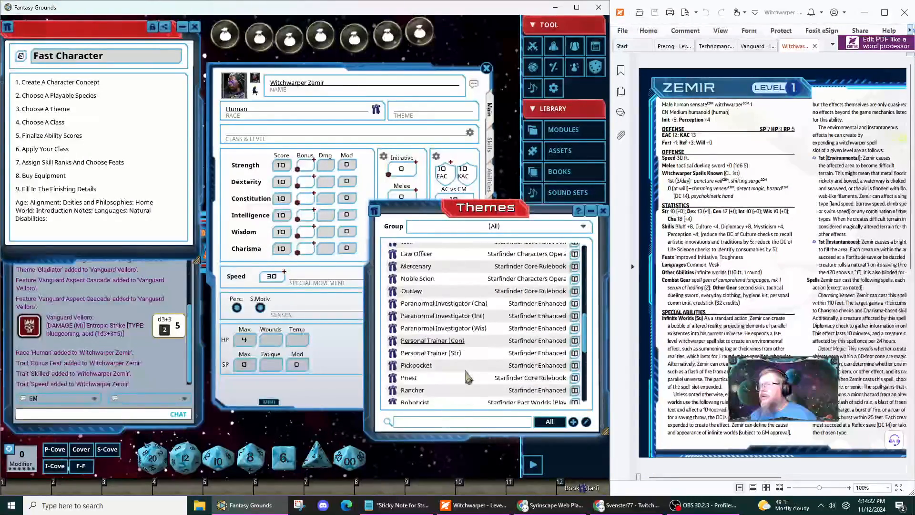
pyautogui.scroll(-3, 464, 364)
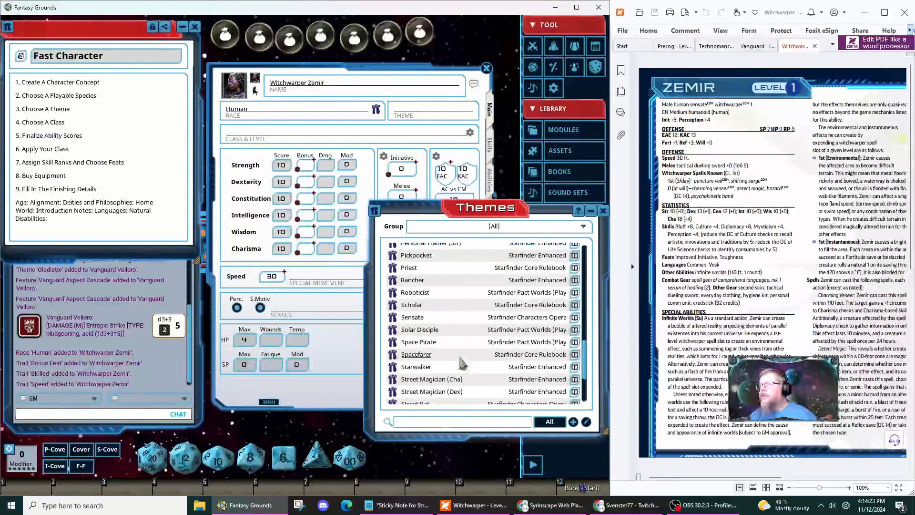
pyautogui.click(393, 318)
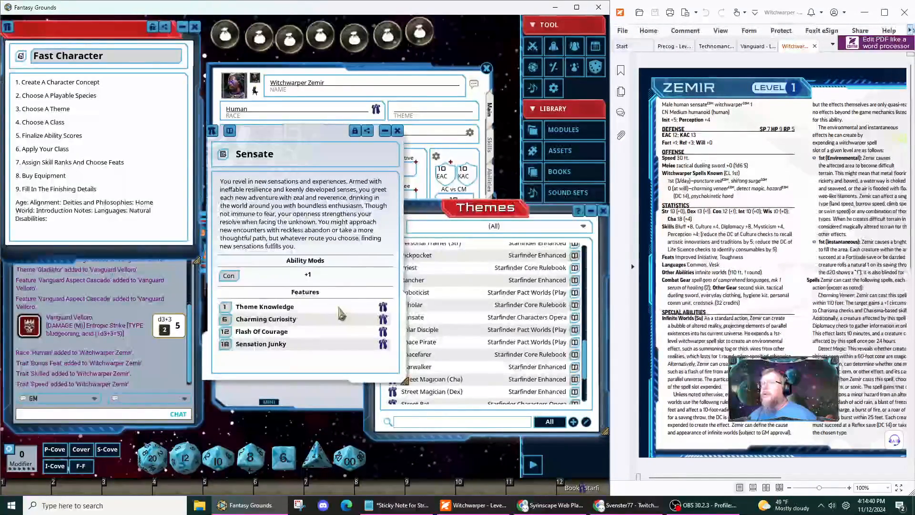
pyautogui.click(401, 141)
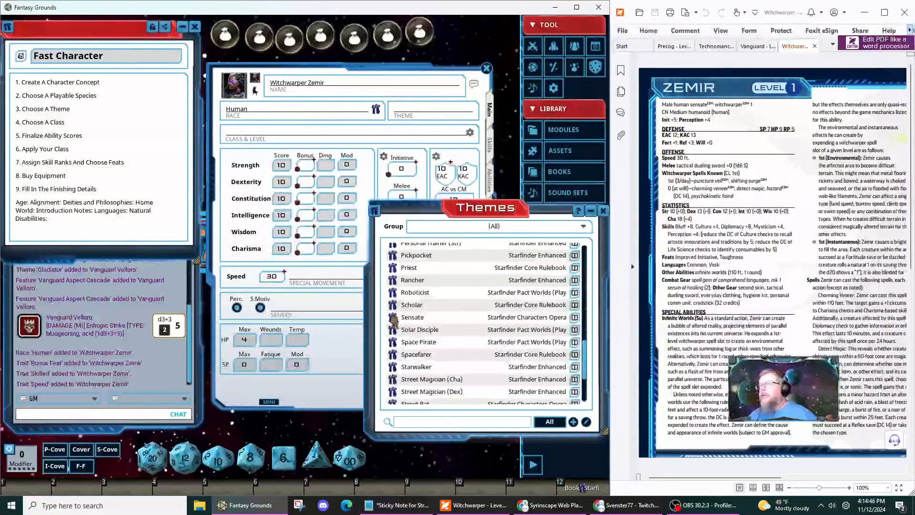
pyautogui.moveTo(392, 318); pyautogui.dragTo(412, 113)
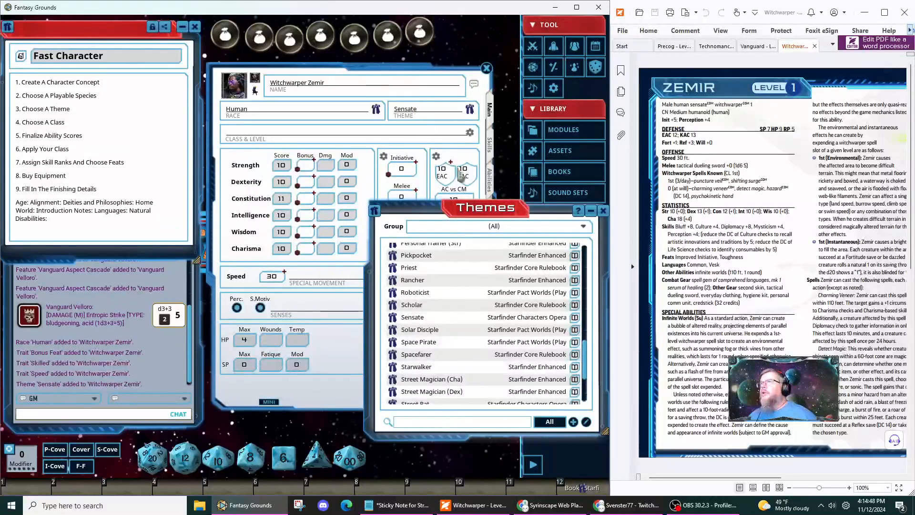
pyautogui.click(604, 216)
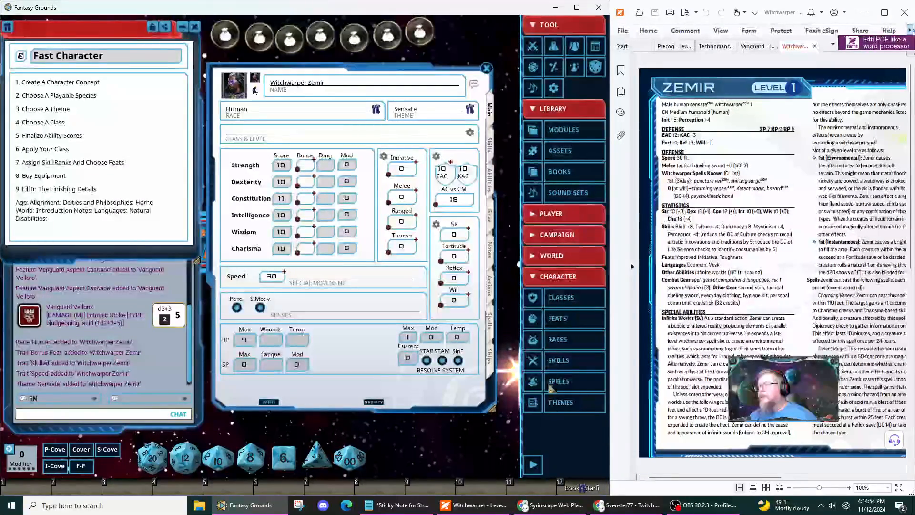
# Review the standard Characters Operation Manual Witchwarper class, add it to the character, and close the class list.
pyautogui.click(563, 300)
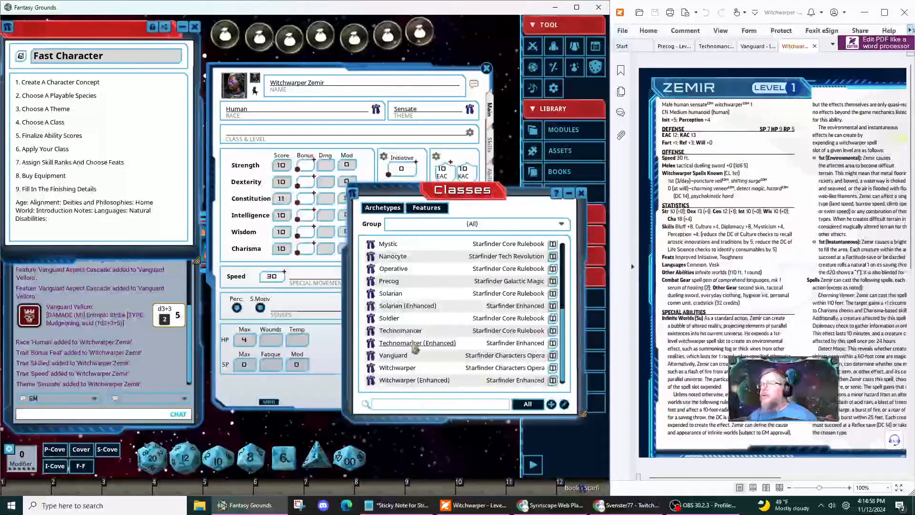
pyautogui.click(369, 368)
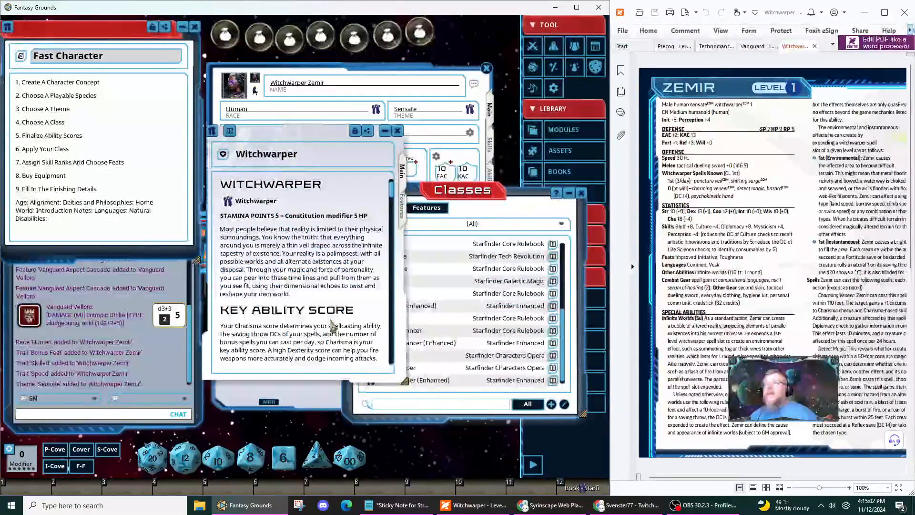
pyautogui.scroll(-2, 336, 326)
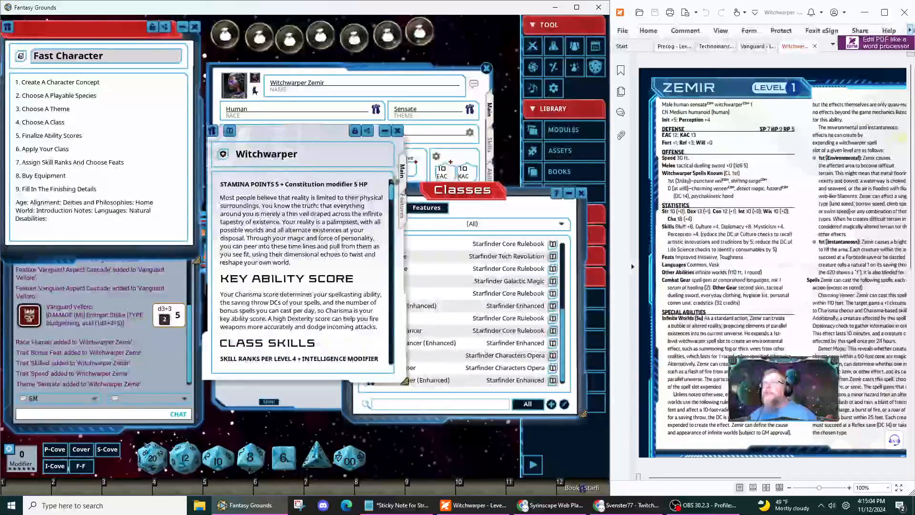
pyautogui.click(397, 131)
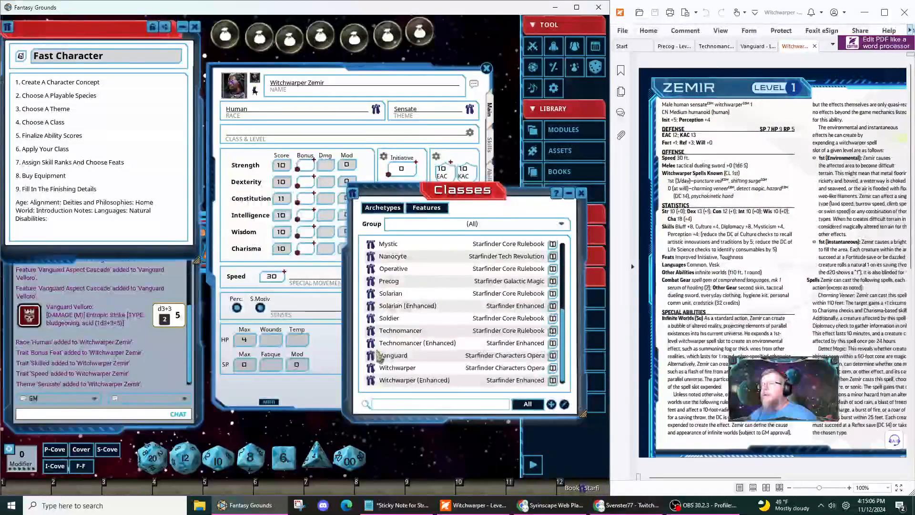
pyautogui.moveTo(372, 368); pyautogui.dragTo(285, 141)
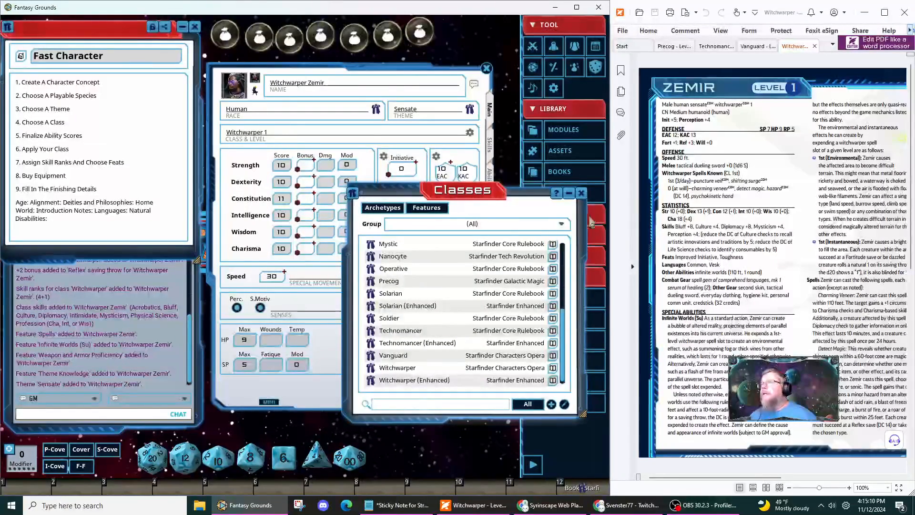
pyautogui.click(581, 192)
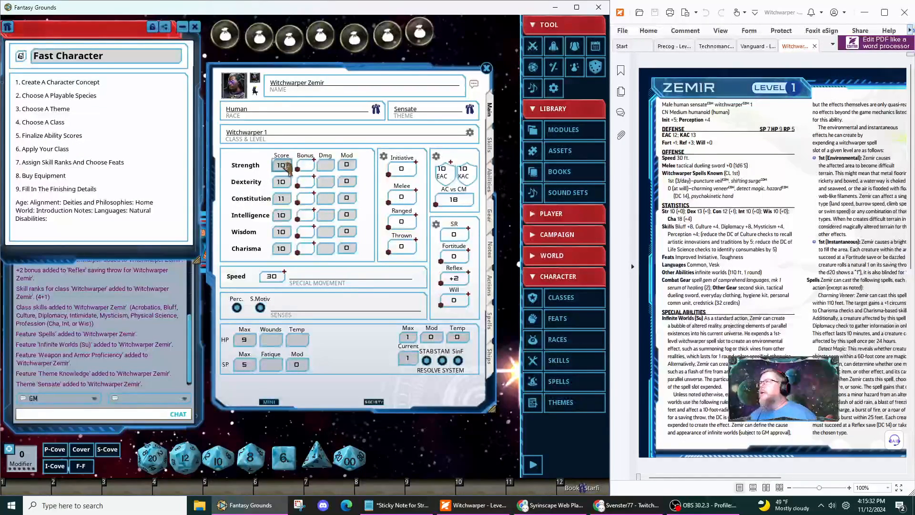
# Set the base ability scores to Dexterity 13, Constitution 12 and Charisma 18.
pyautogui.click(283, 182)
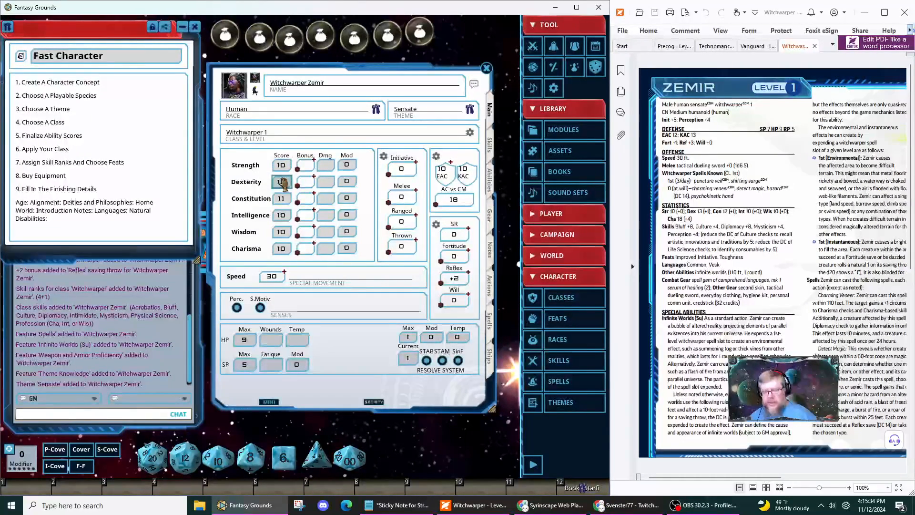
pyautogui.write('13')
pyautogui.click(284, 198)
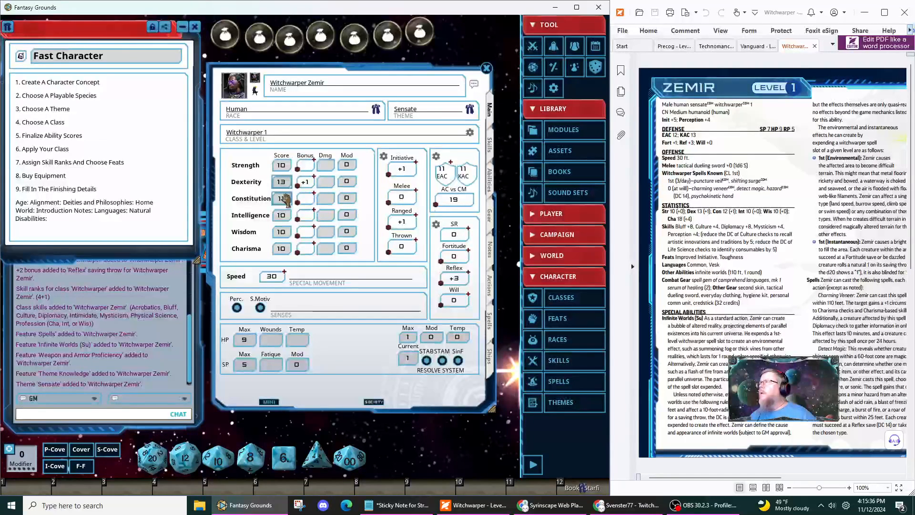
pyautogui.write('13')
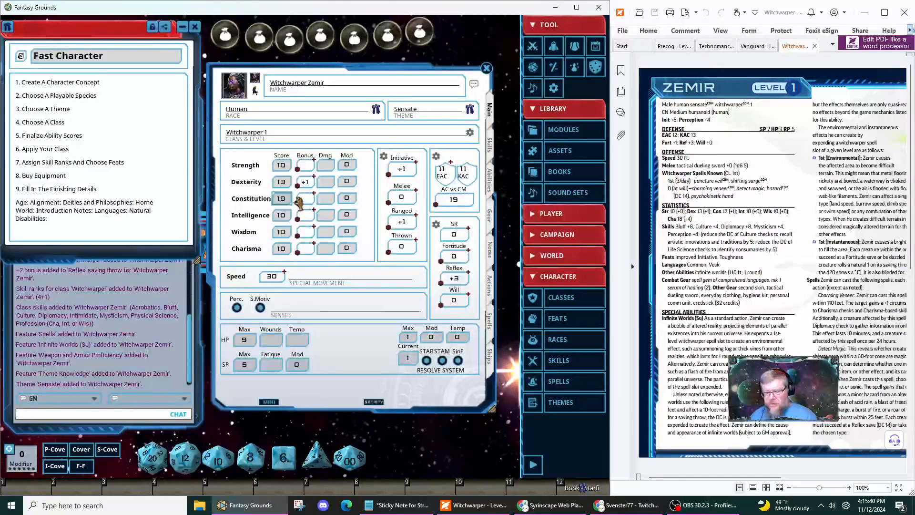
pyautogui.press('BackSpace')
pyautogui.write('2')
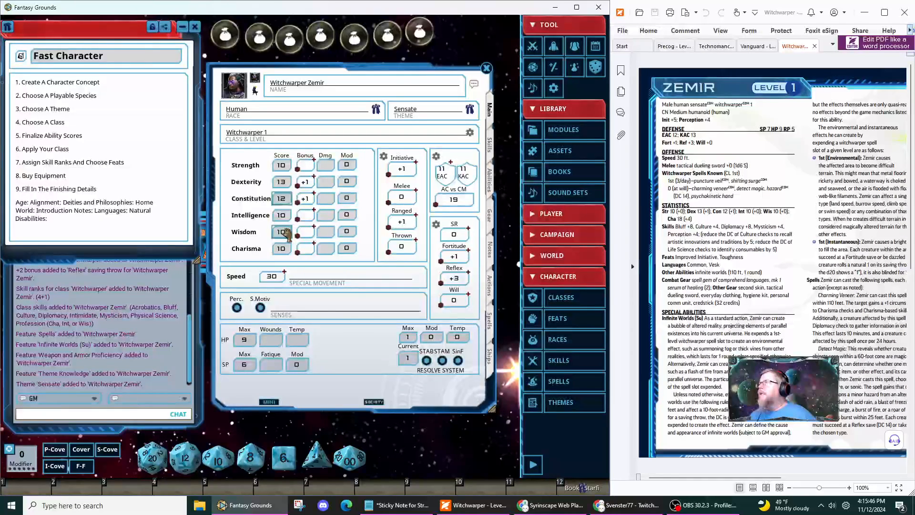
pyautogui.click(281, 248)
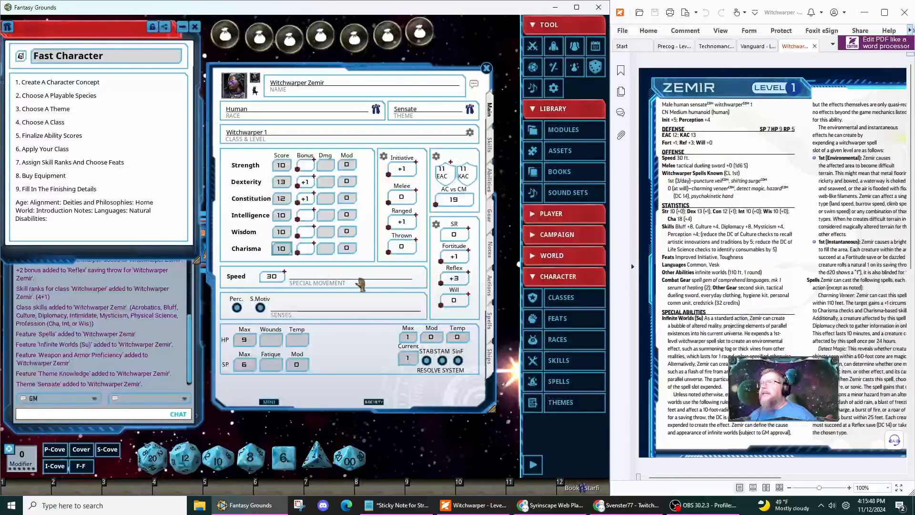
pyautogui.write('18')
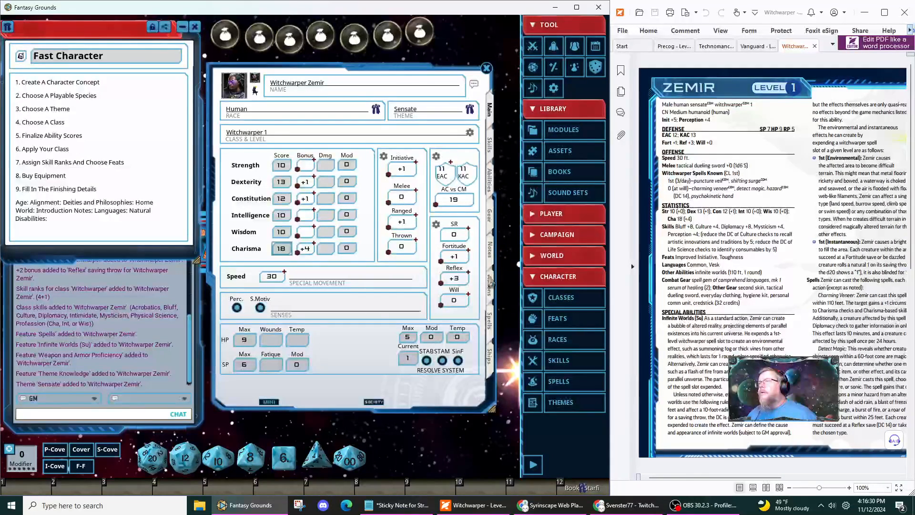
# Add the Toughness and Improved Initiative feats from the Starfinder Core Rulebook to the character's feats.
pyautogui.click(489, 188)
pyautogui.click(562, 318)
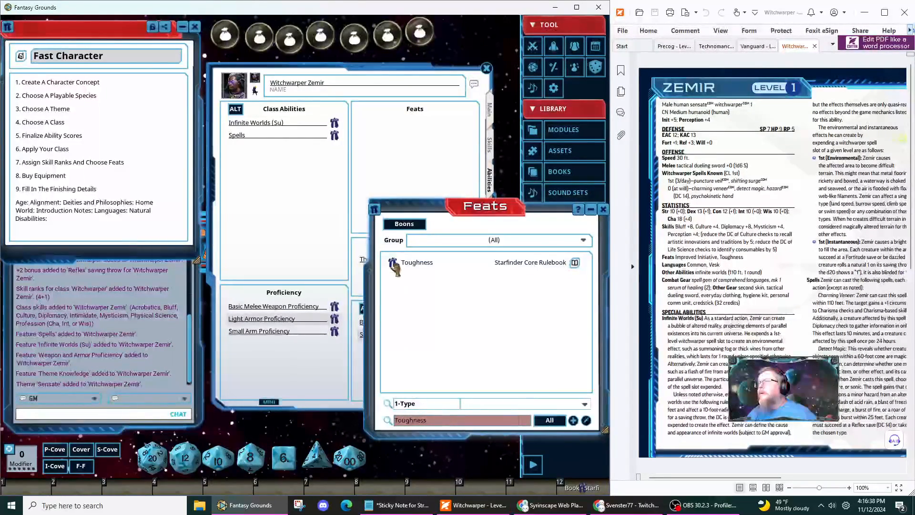
pyautogui.moveTo(393, 263); pyautogui.dragTo(396, 147)
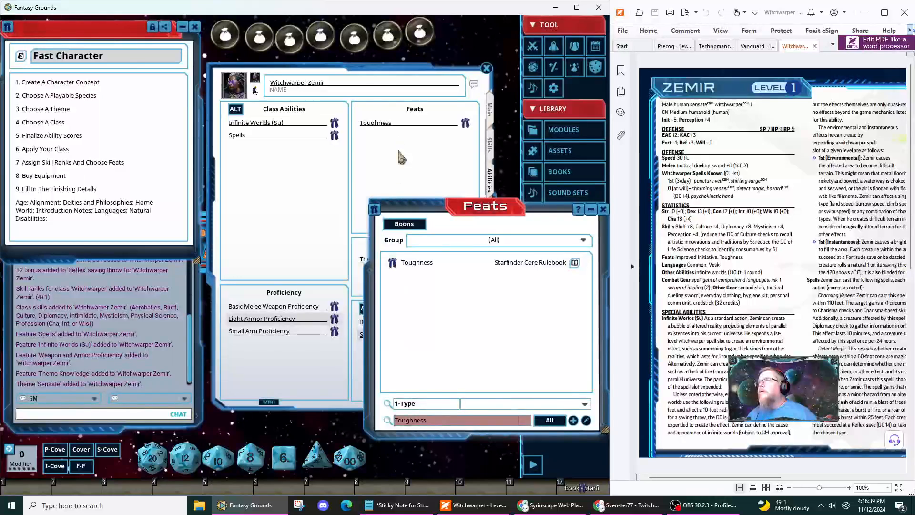
pyautogui.doubleClick(426, 420)
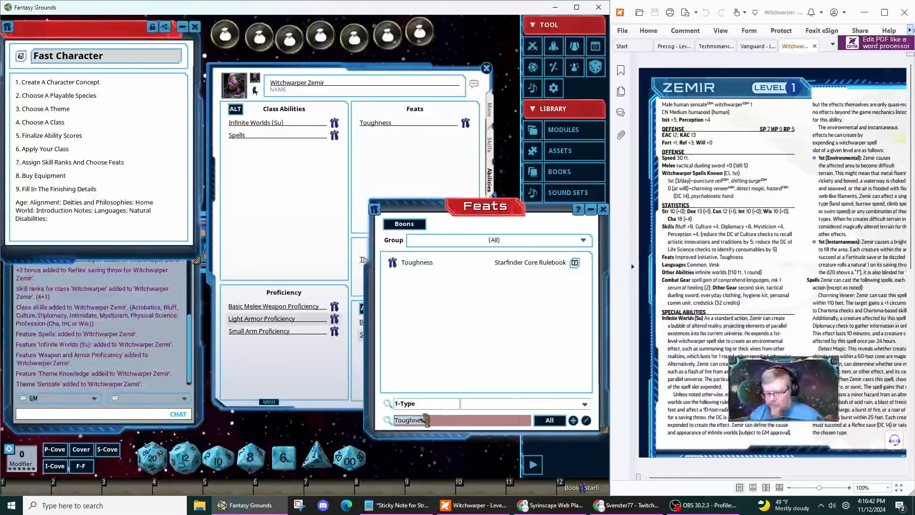
pyautogui.write('initi')
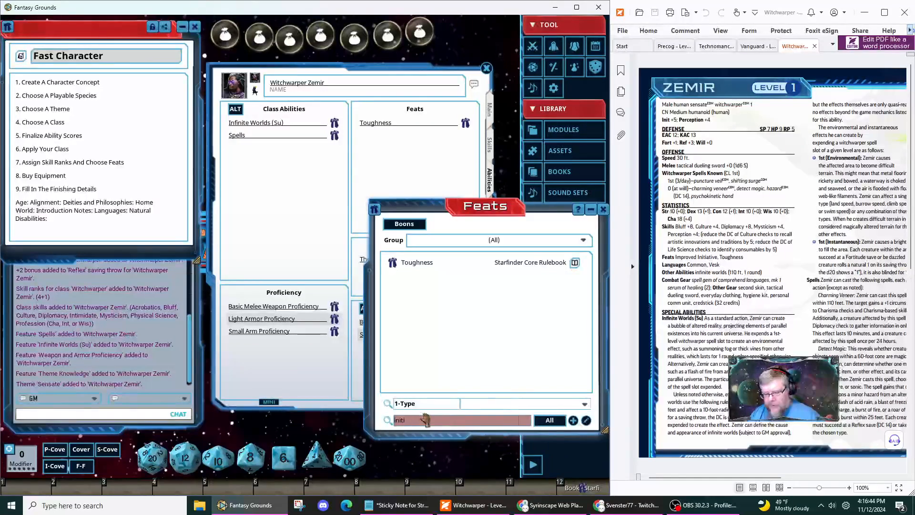
pyautogui.write('at')
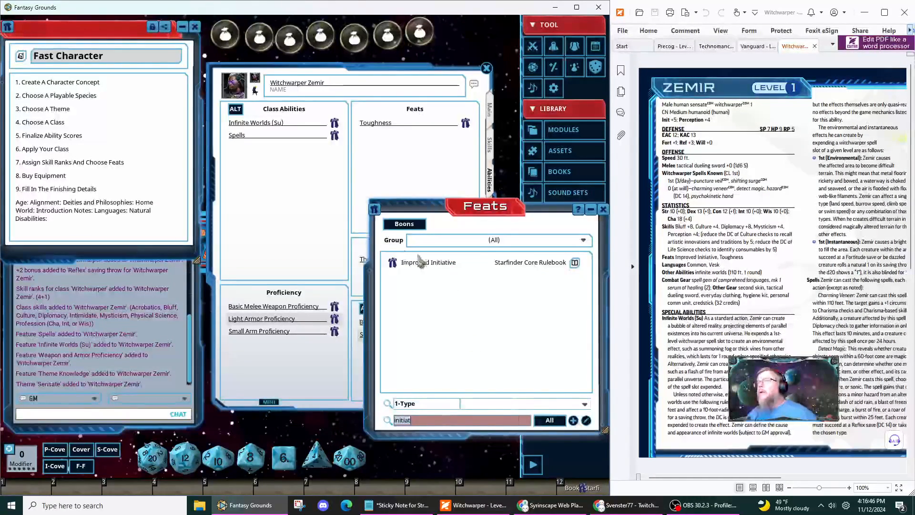
pyautogui.moveTo(394, 263); pyautogui.dragTo(404, 178)
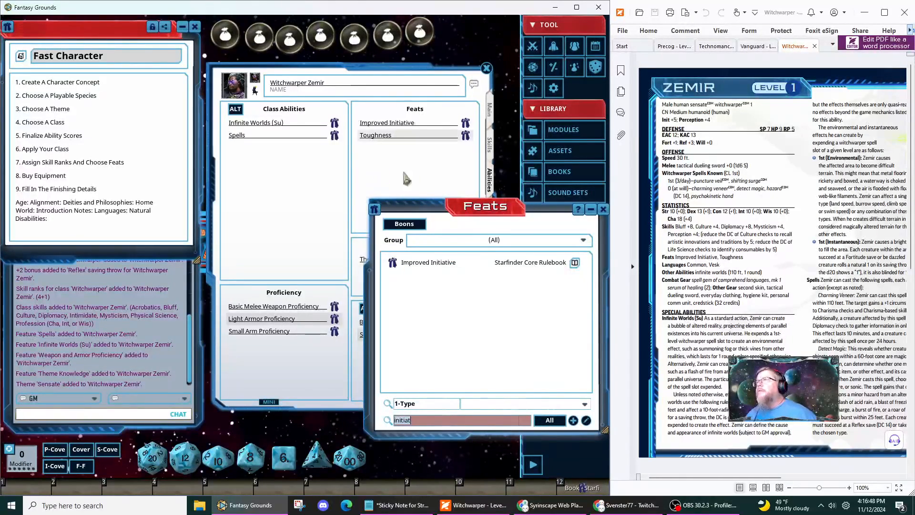
# Set the character's miscellaneous initiative modifier to +4, and close the combat details and the feat list.
pyautogui.click(489, 114)
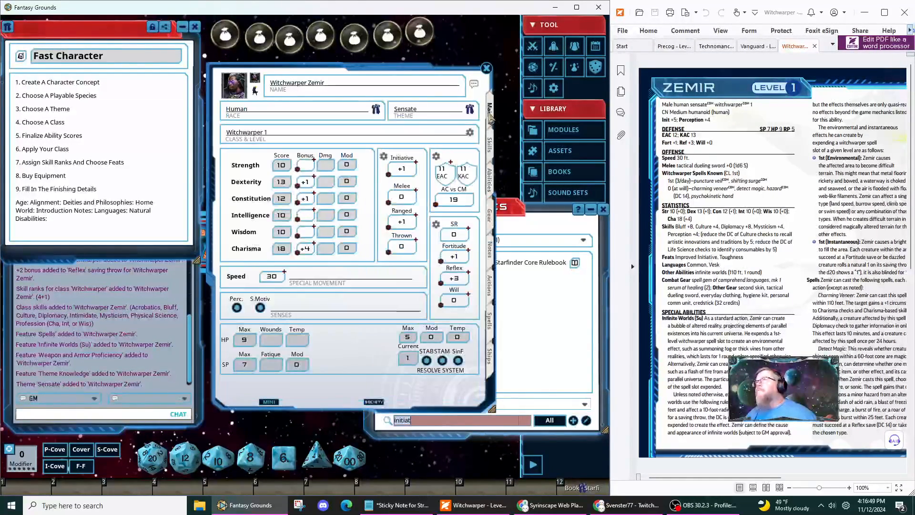
pyautogui.click(383, 157)
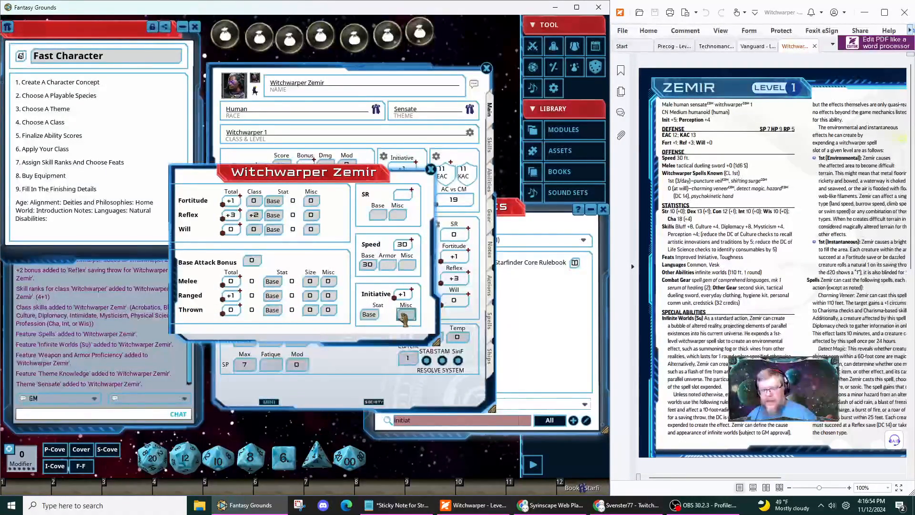
pyautogui.click(404, 315)
pyautogui.write('4')
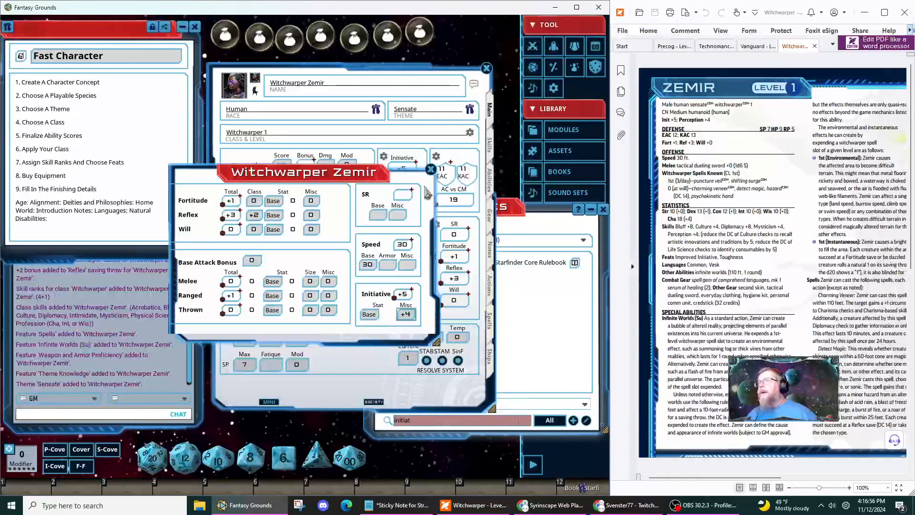
pyautogui.click(430, 171)
pyautogui.click(550, 310)
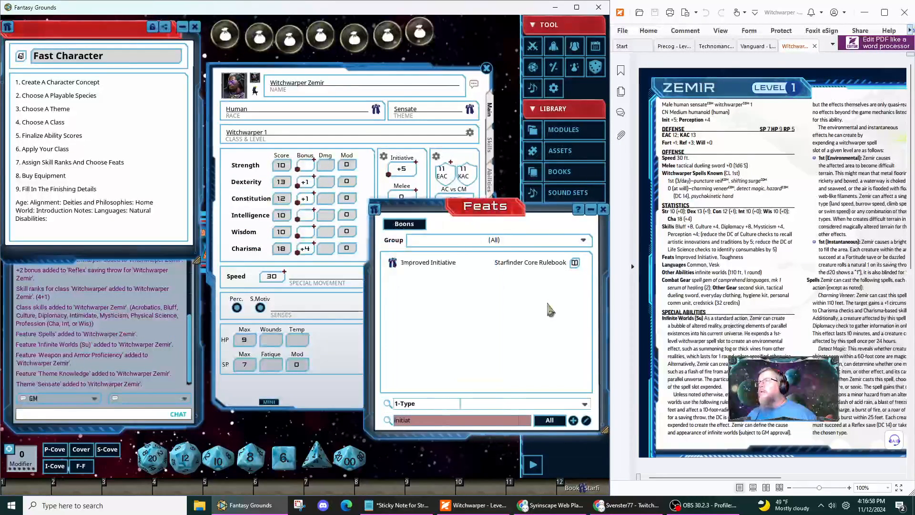
pyautogui.click(602, 210)
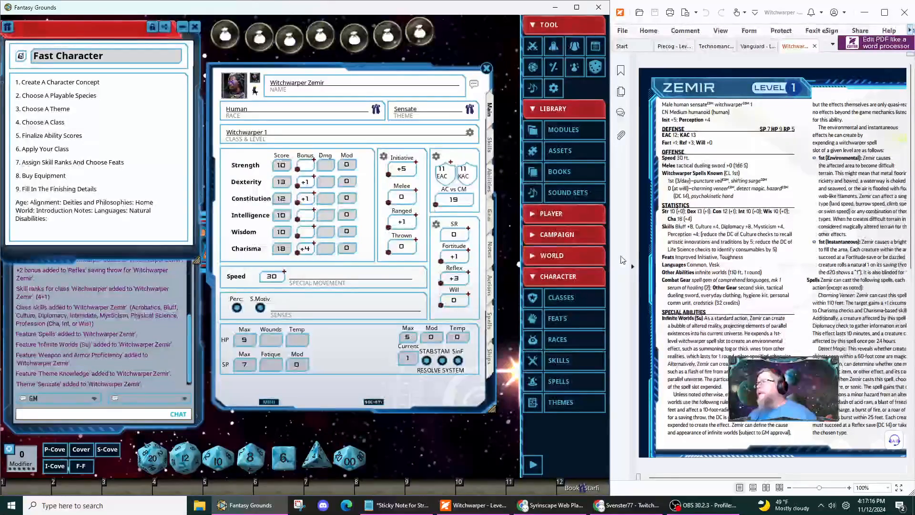
# Search the spell library for "veil" and add Puncture Veil to the Witchwarper spells.
pyautogui.scroll(-3, 691, 260)
pyautogui.scroll(3, 690, 260)
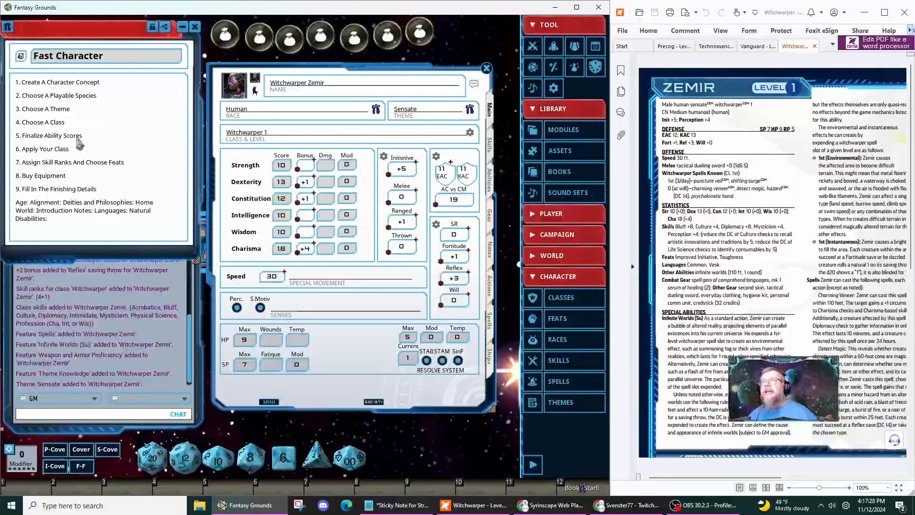
pyautogui.click(489, 180)
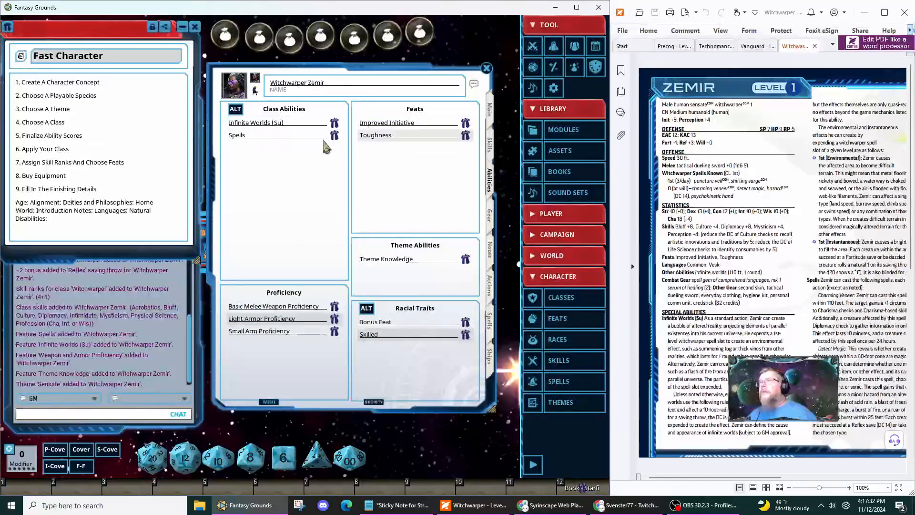
pyautogui.click(490, 324)
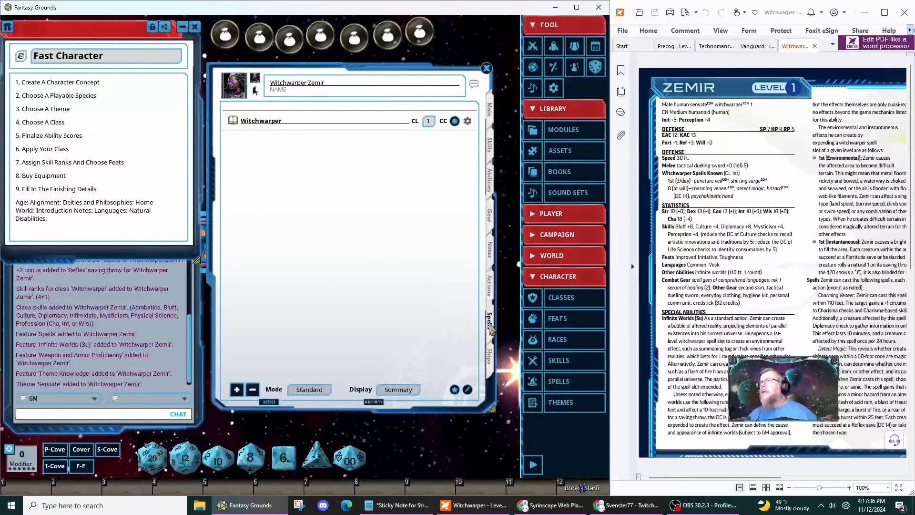
pyautogui.click(564, 382)
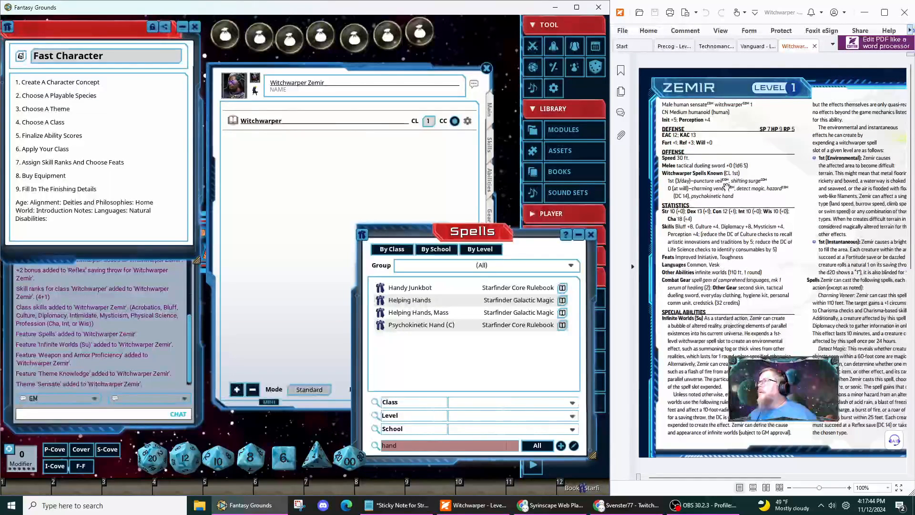
pyautogui.doubleClick(446, 446)
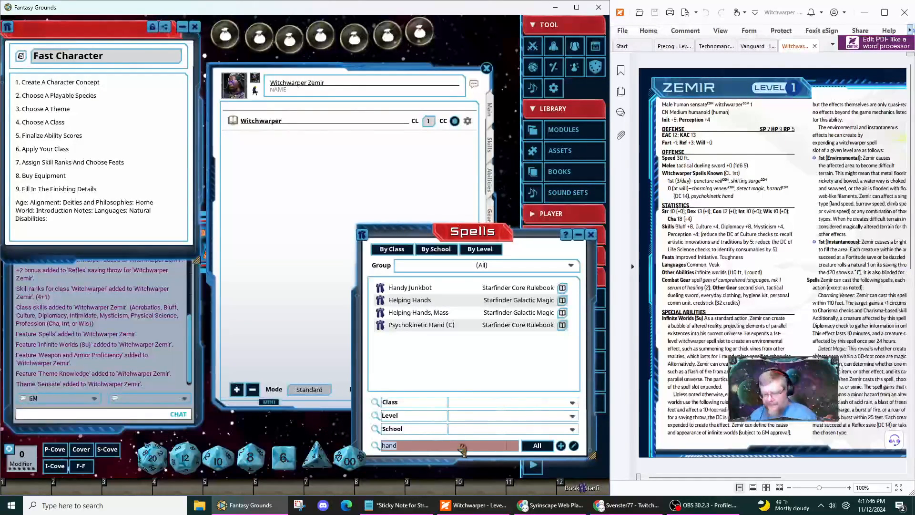
pyautogui.write('veil')
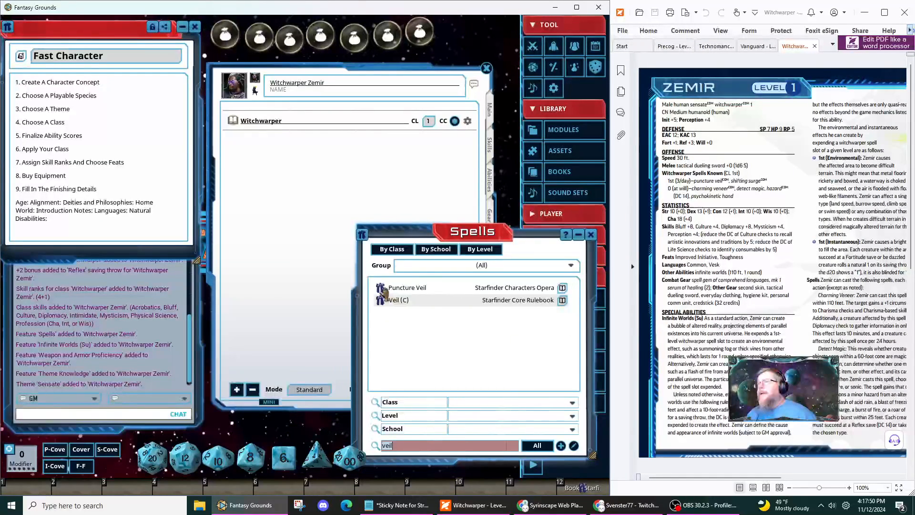
pyautogui.moveTo(383, 291); pyautogui.dragTo(258, 129)
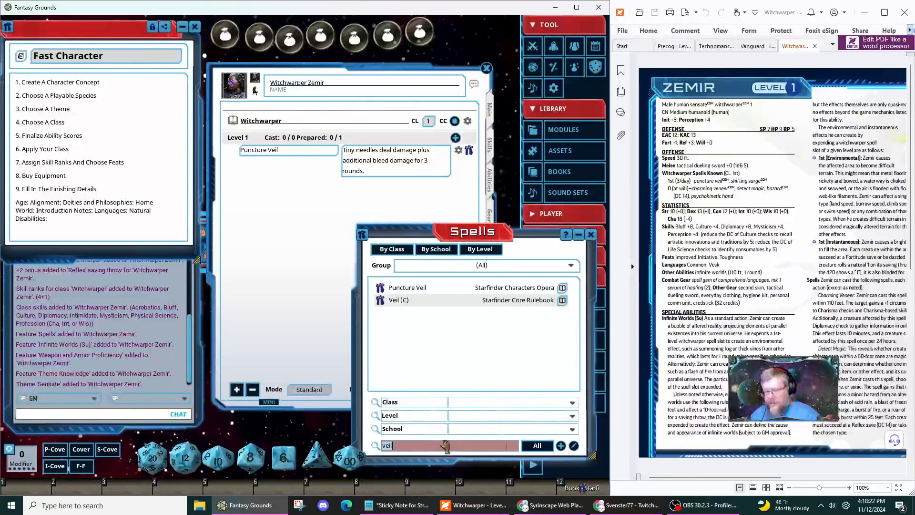
# Search the spells for "surge" and add Shifting Surge to the level 1 Witchwarper spells.
pyautogui.write('rge')
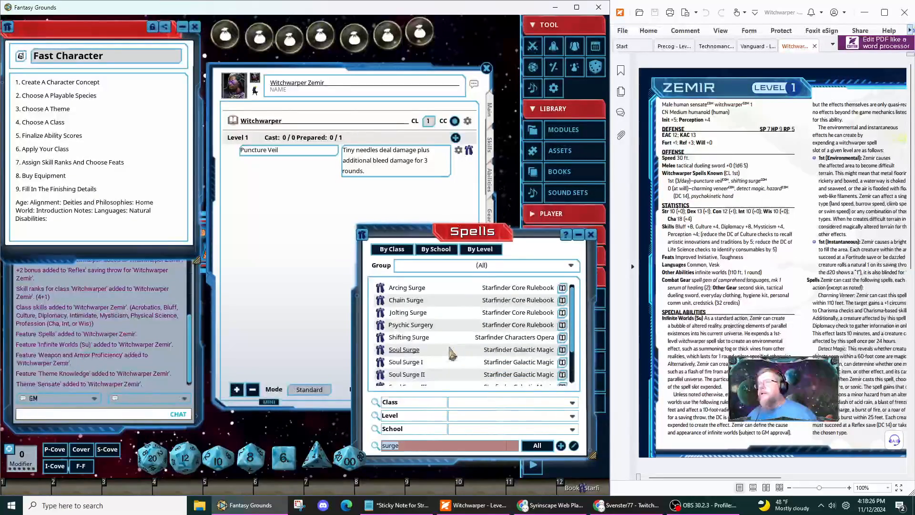
pyautogui.moveTo(383, 336); pyautogui.dragTo(290, 216)
pyautogui.moveTo(380, 350); pyautogui.dragTo(284, 147)
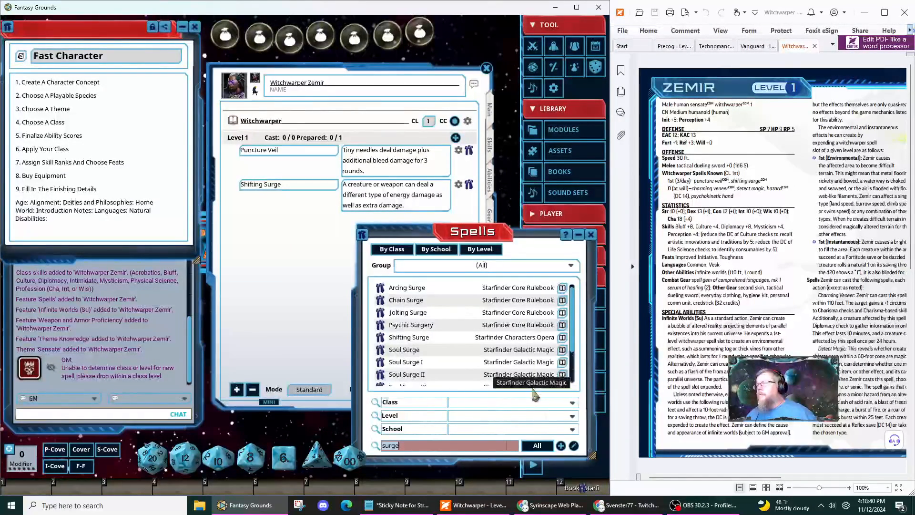
pyautogui.moveTo(535, 255)
pyautogui.mouseDown()
pyautogui.moveTo(549, 258)
pyautogui.moveTo(518, 251)
pyautogui.moveTo(540, 252)
pyautogui.mouseUp()
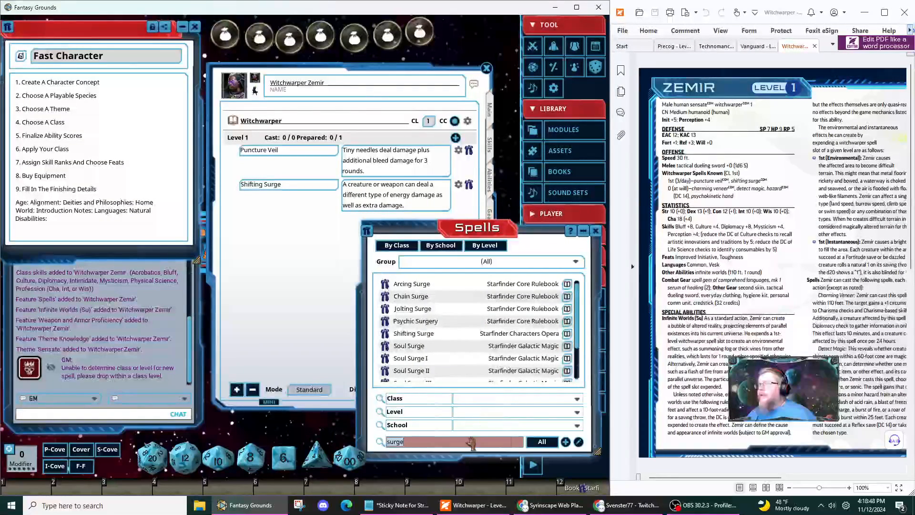
# Add the Charming Veneer and Hazard spells to the Witchwarper spell list, searching for "veneer" and "hazard".
pyautogui.write('v')
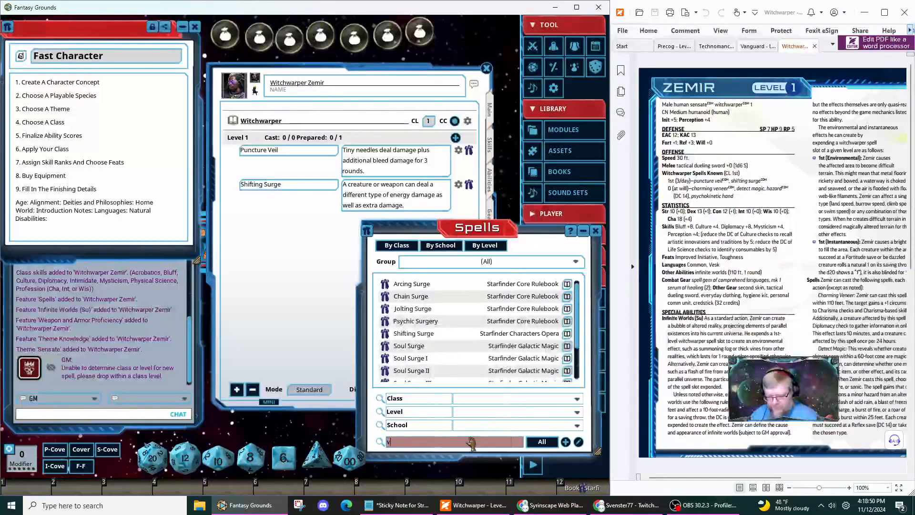
pyautogui.write('eneer')
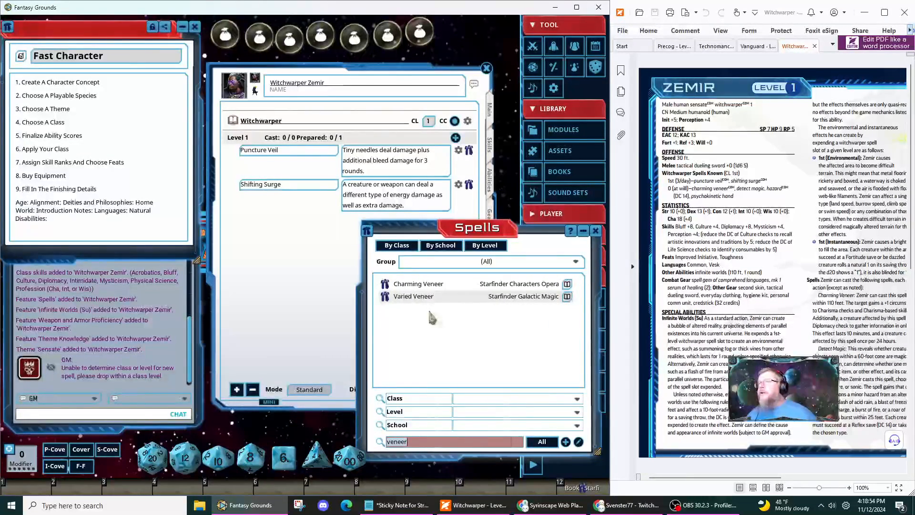
pyautogui.moveTo(385, 284); pyautogui.dragTo(315, 130)
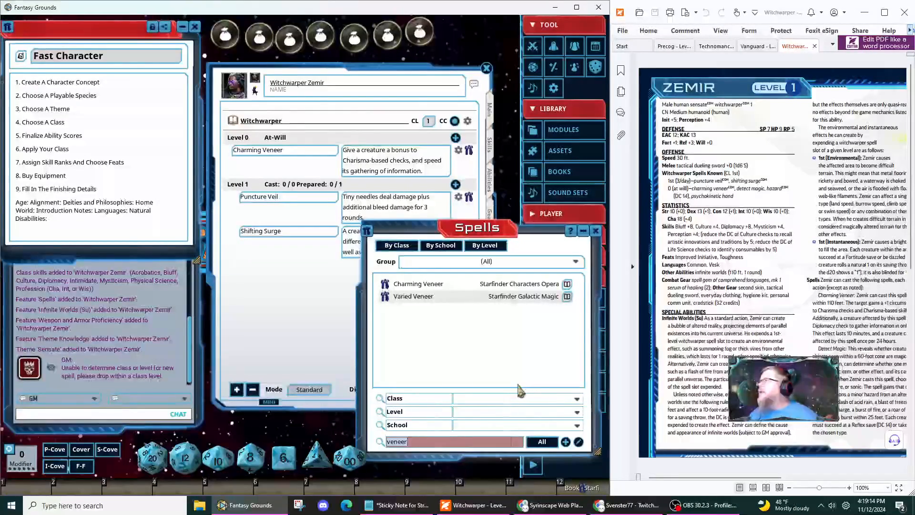
pyautogui.write('haz')
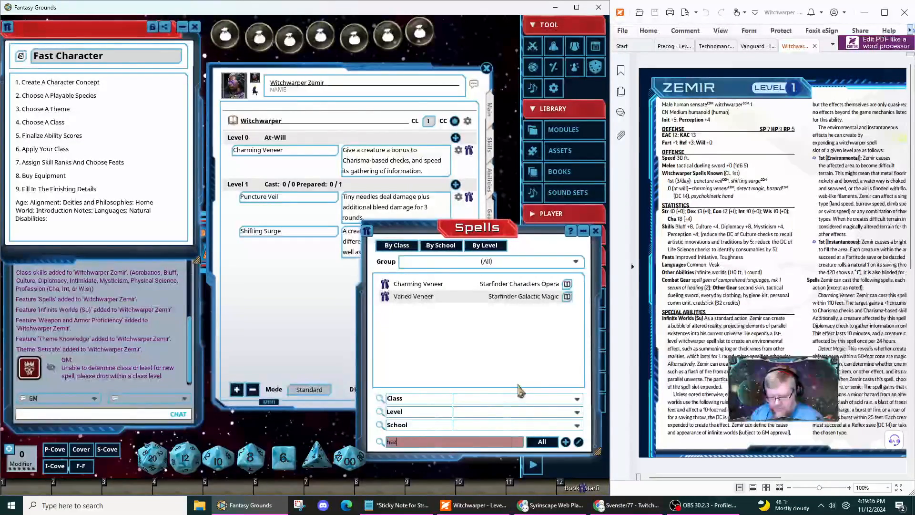
pyautogui.write('ard')
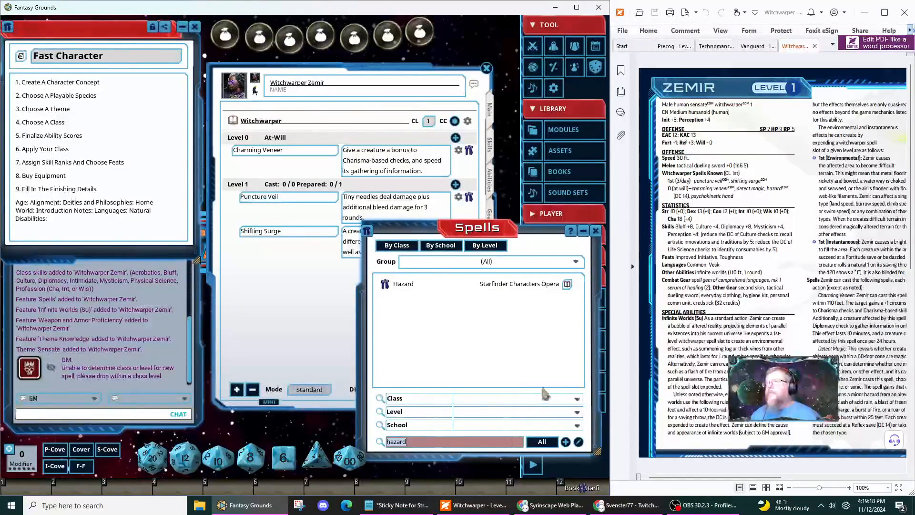
pyautogui.moveTo(386, 284); pyautogui.dragTo(289, 140)
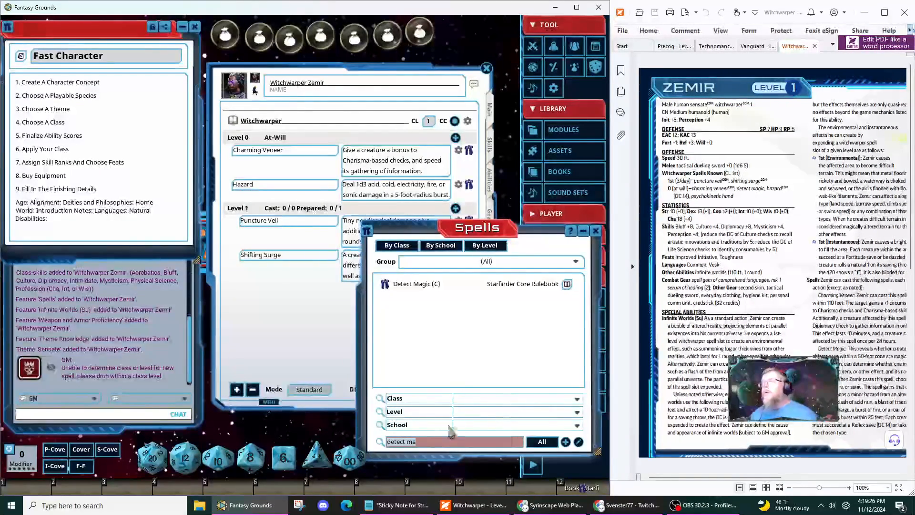
# Add Detect Magic and Psychokinetic Hand to the Witchwarper level 0 spells, and close the spell library.
pyautogui.moveTo(357, 236); pyautogui.dragTo(316, 141)
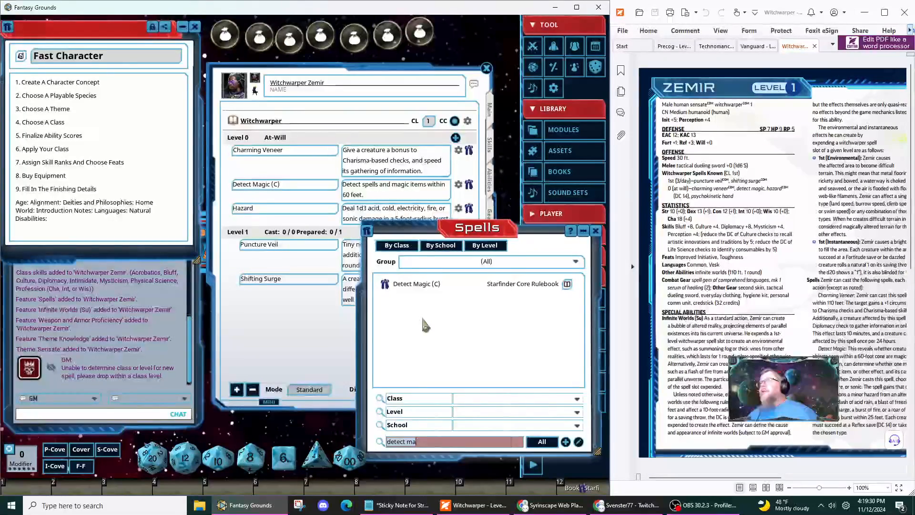
pyautogui.moveTo(423, 319); pyautogui.dragTo(423, 329)
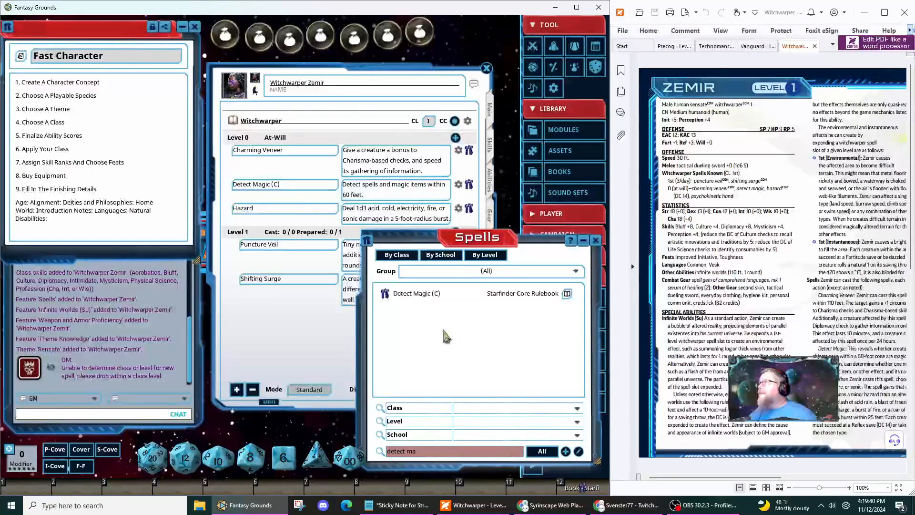
pyautogui.click(448, 450)
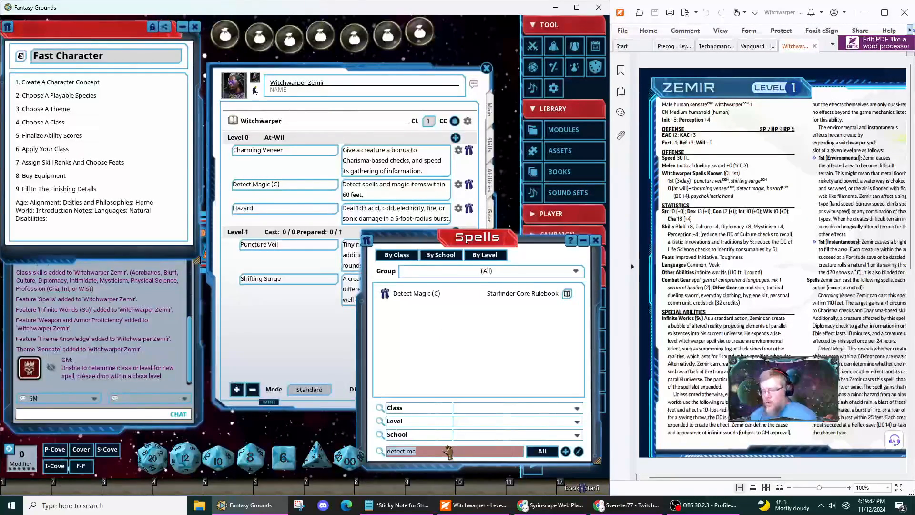
pyautogui.write('hand')
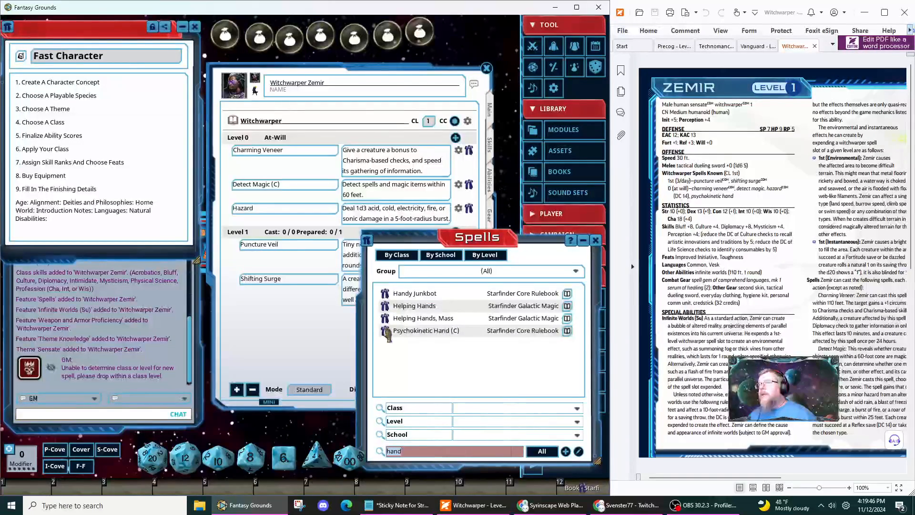
pyautogui.moveTo(384, 332); pyautogui.dragTo(309, 188)
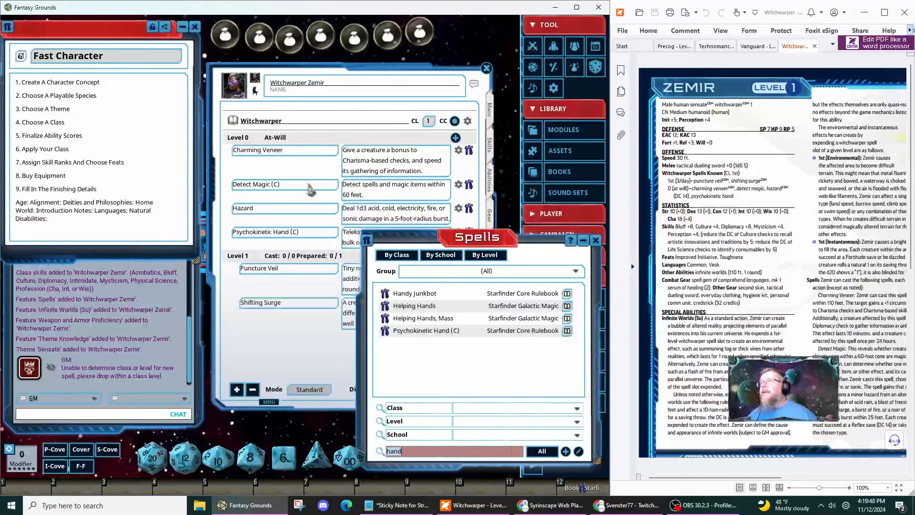
pyautogui.click(598, 243)
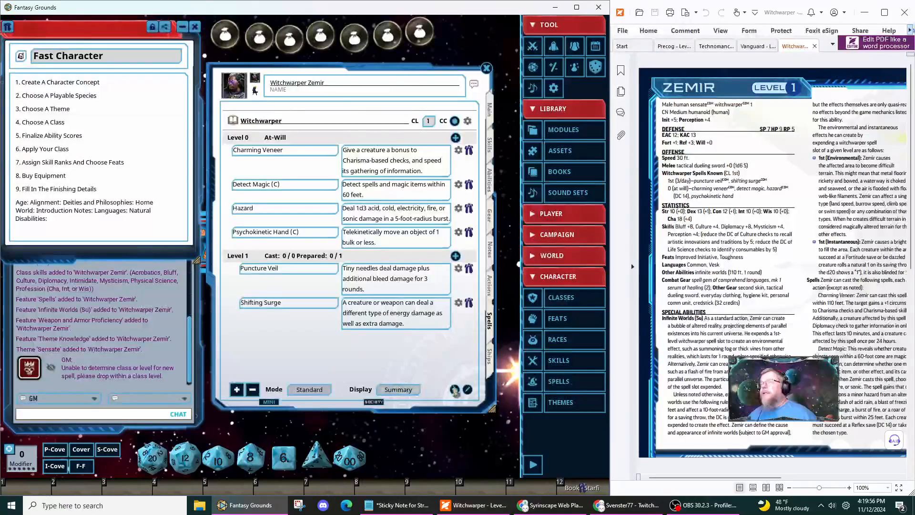
# Display the character's spells as actions and switch the Witchwarper spell class from prepared to spontaneous casting.
pyautogui.click(398, 390)
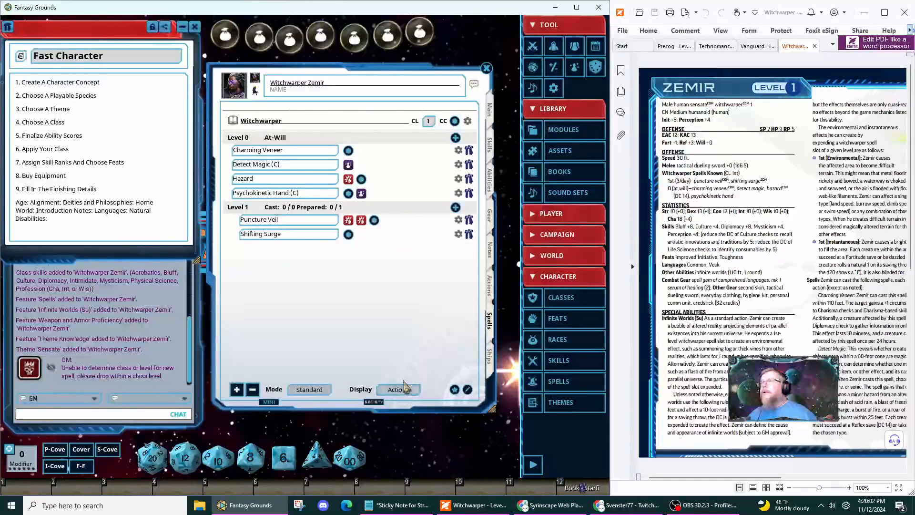
pyautogui.click(234, 124)
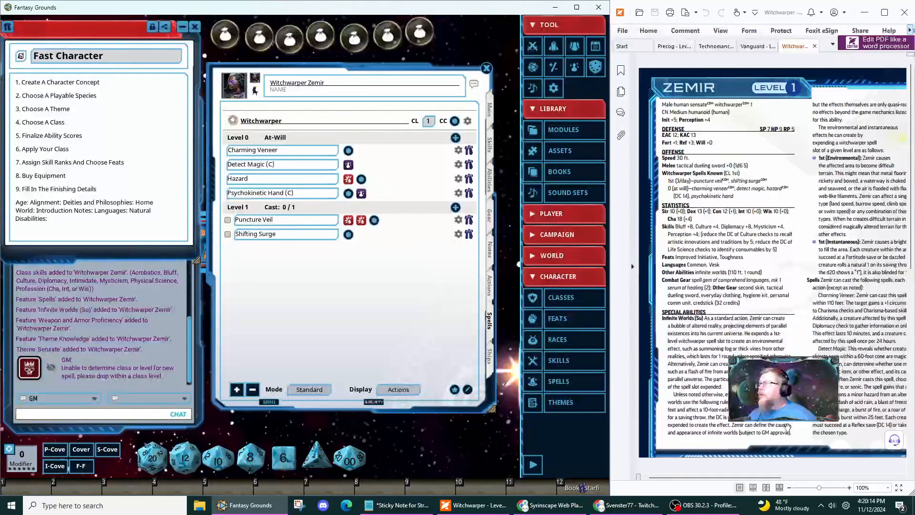
pyautogui.scroll(-3, 787, 426)
pyautogui.scroll(3, 787, 425)
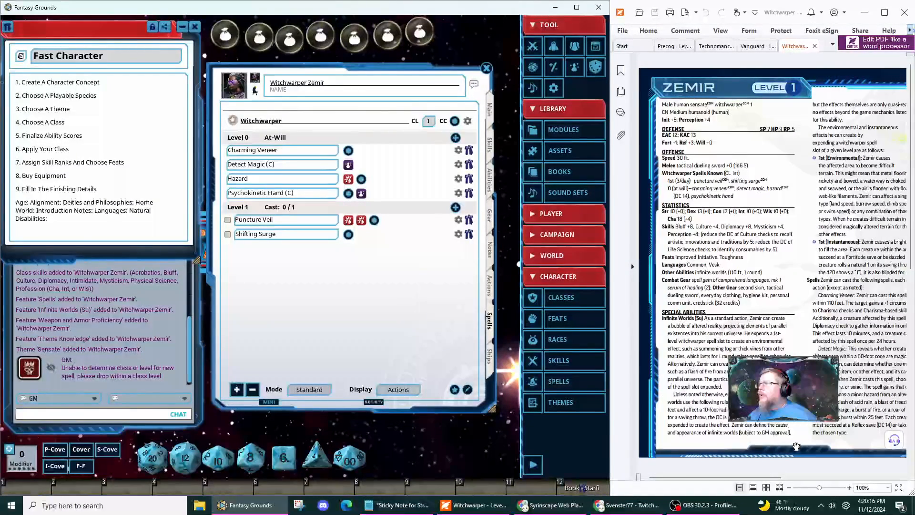
pyautogui.moveTo(770, 479); pyautogui.dragTo(810, 480)
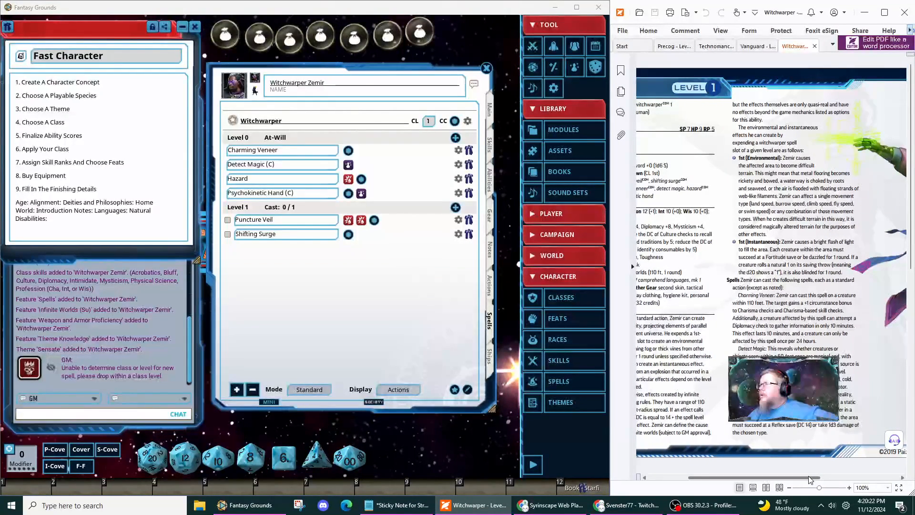
pyautogui.moveTo(808, 476); pyautogui.dragTo(780, 479)
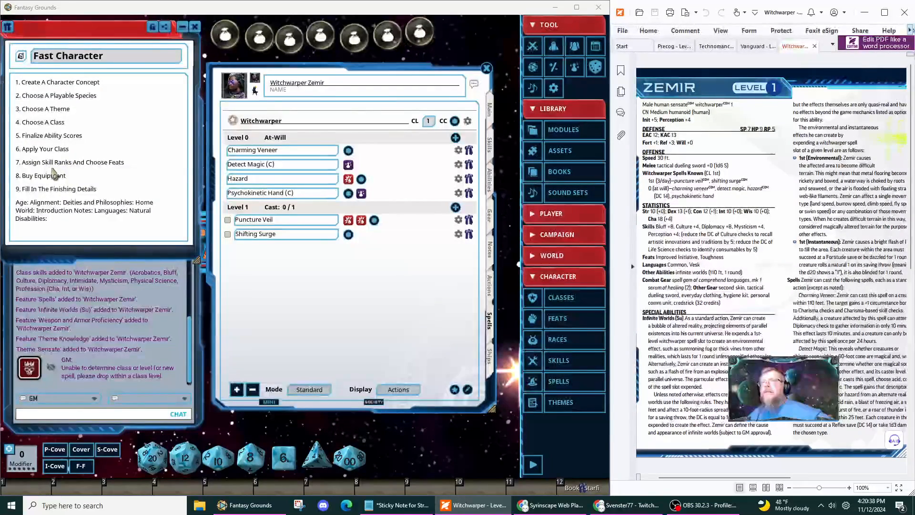
# Assign 1 skill rank each to Bluff, Culture and Diplomacy on Zemir's character sheet.
pyautogui.click(491, 145)
pyautogui.click(493, 151)
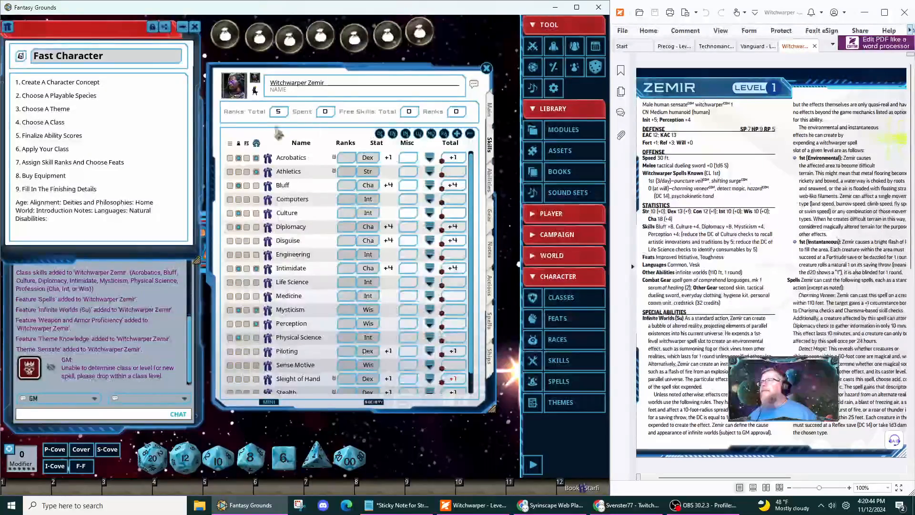
pyautogui.click(349, 188)
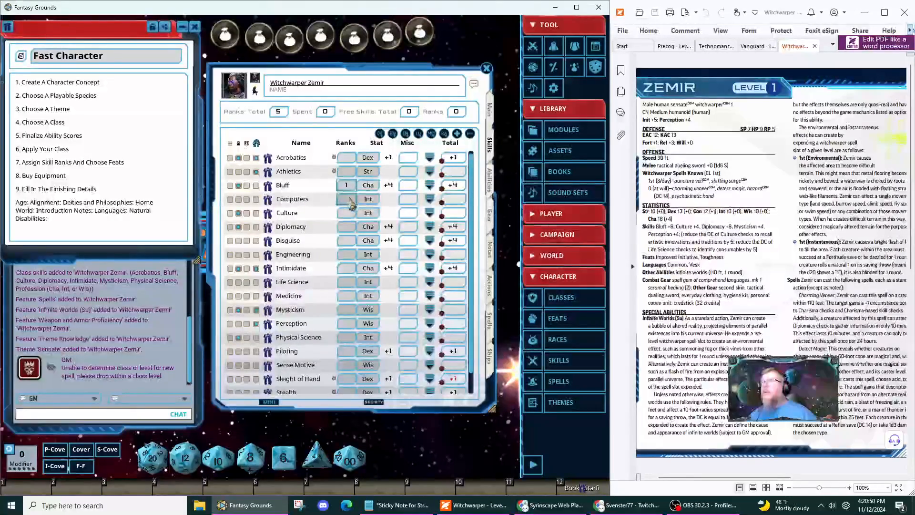
pyautogui.write('1')
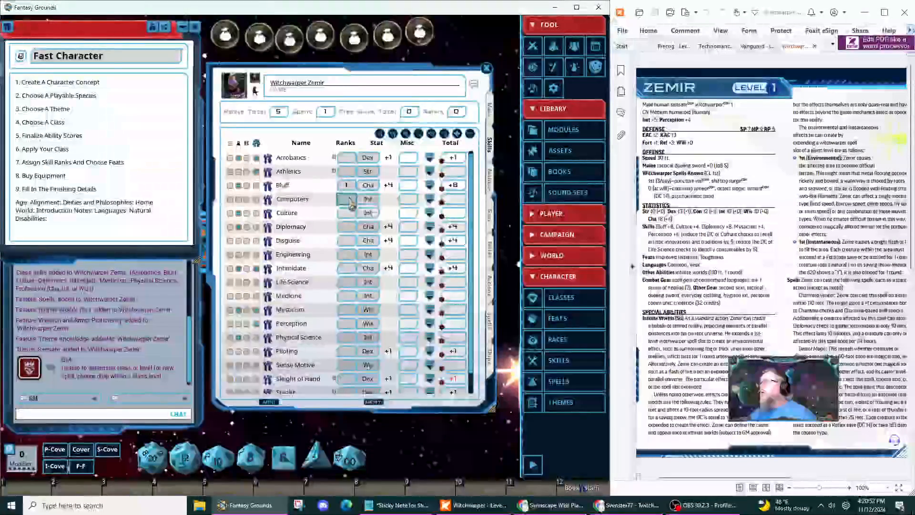
pyautogui.click(347, 213)
pyautogui.write('1')
pyautogui.click(351, 228)
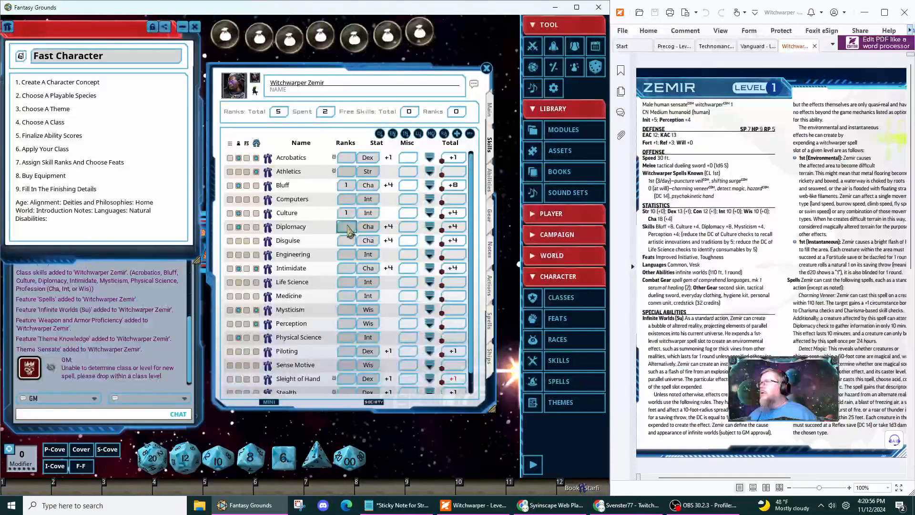
pyautogui.write('1')
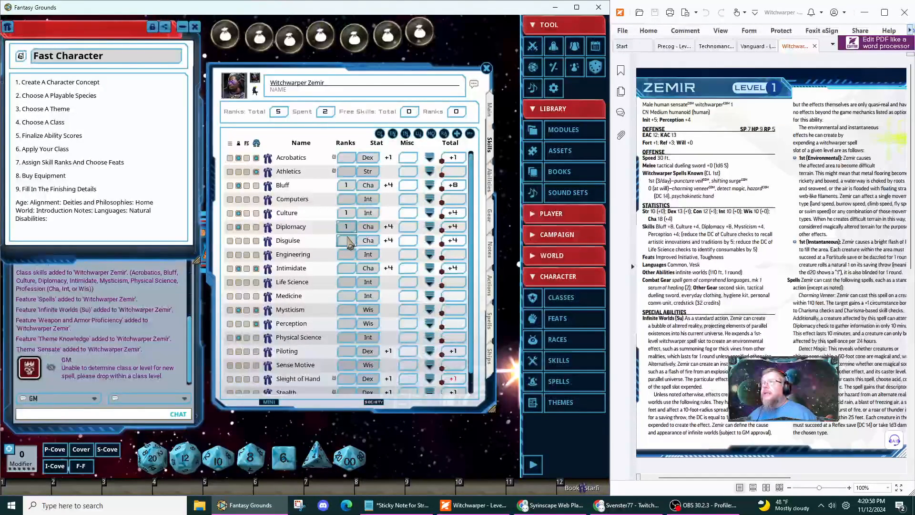
pyautogui.click(347, 242)
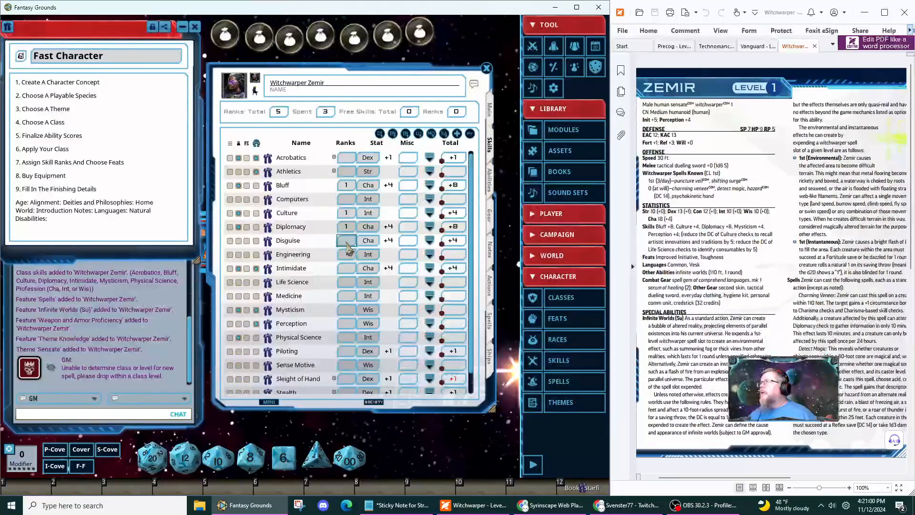
# Assign 1 skill rank each to Mysticism and Perception, and enlarge the character sheet to show the whole skill list.
pyautogui.click(347, 309)
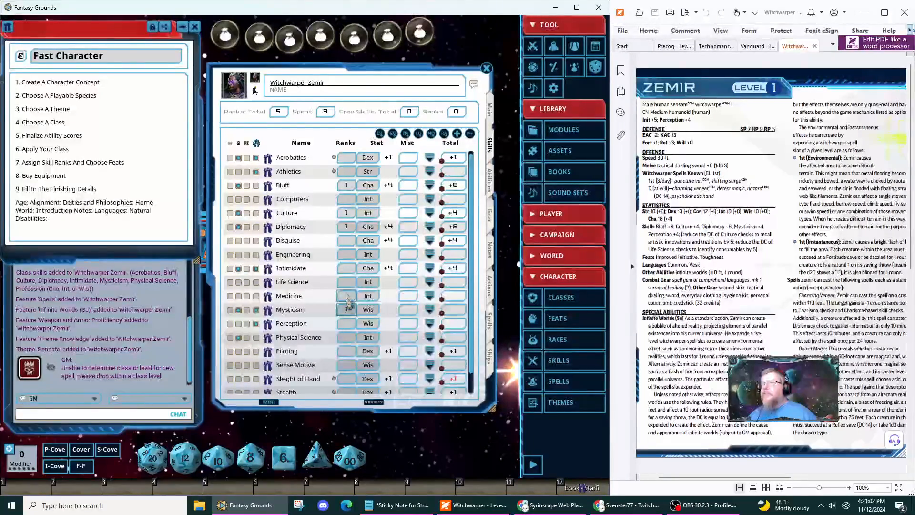
pyautogui.write('1')
pyautogui.click(347, 294)
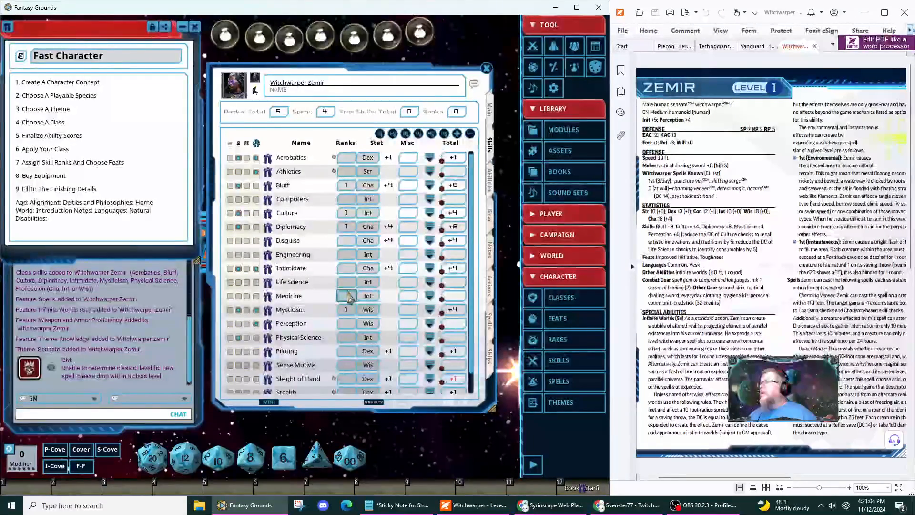
pyautogui.click(346, 323)
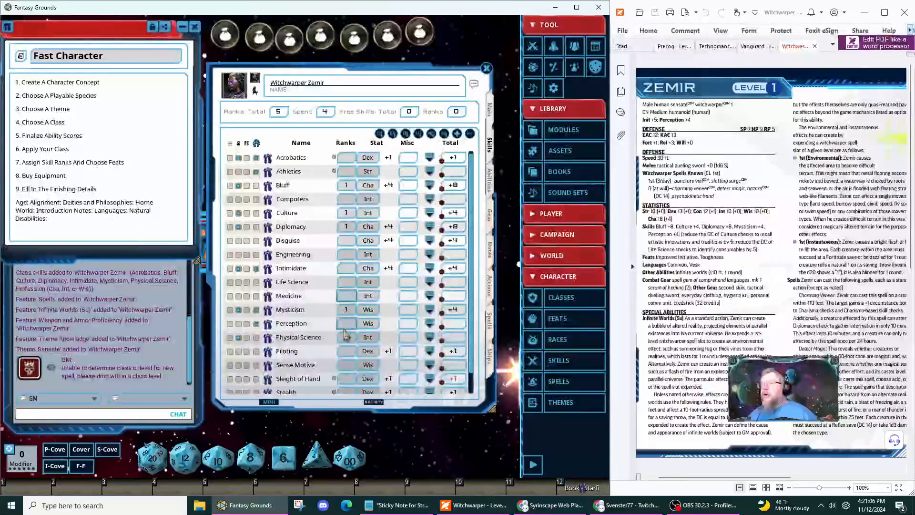
pyautogui.write('1')
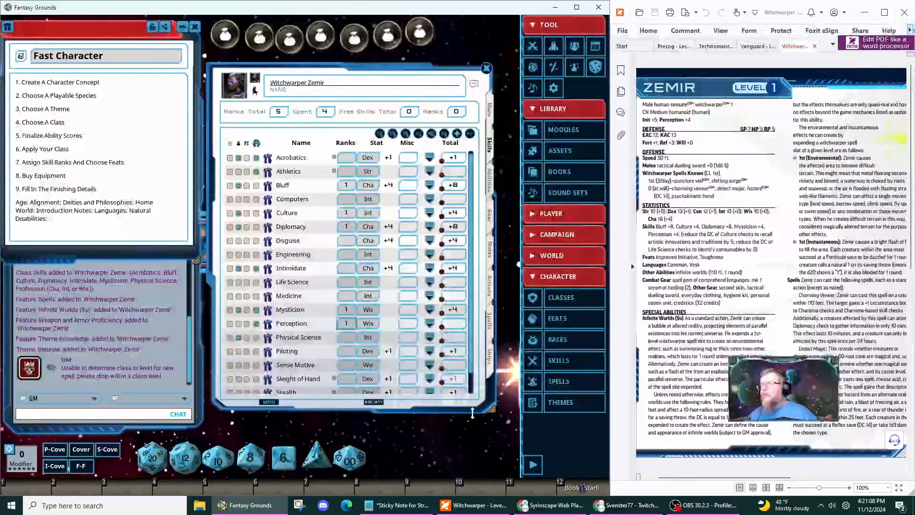
pyautogui.moveTo(475, 409); pyautogui.dragTo(483, 474)
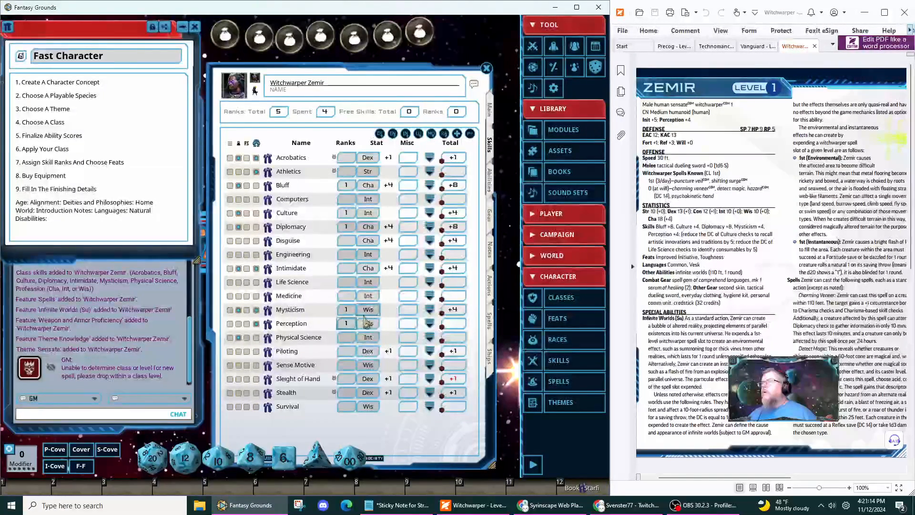
pyautogui.click(345, 339)
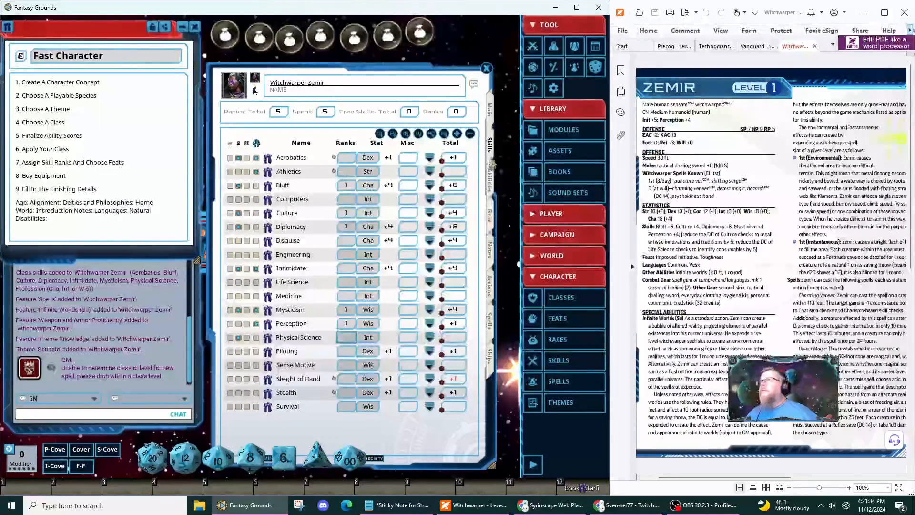
# Review the benefit of the Improved Initiative feat and check the character's main statistics.
pyautogui.click(489, 182)
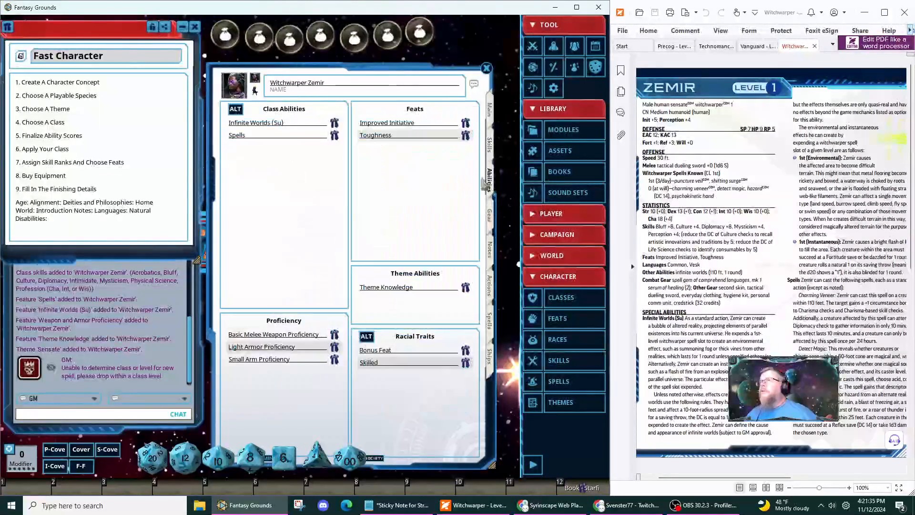
pyautogui.click(465, 123)
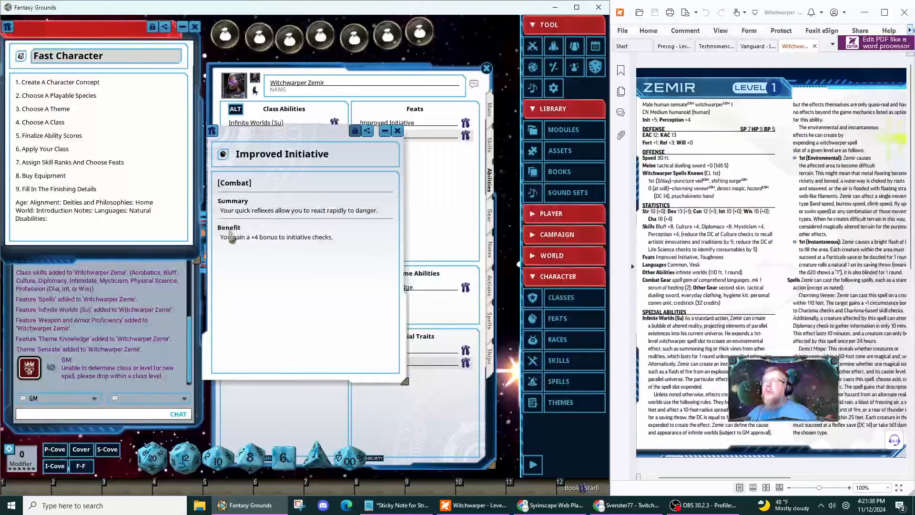
pyautogui.click(398, 130)
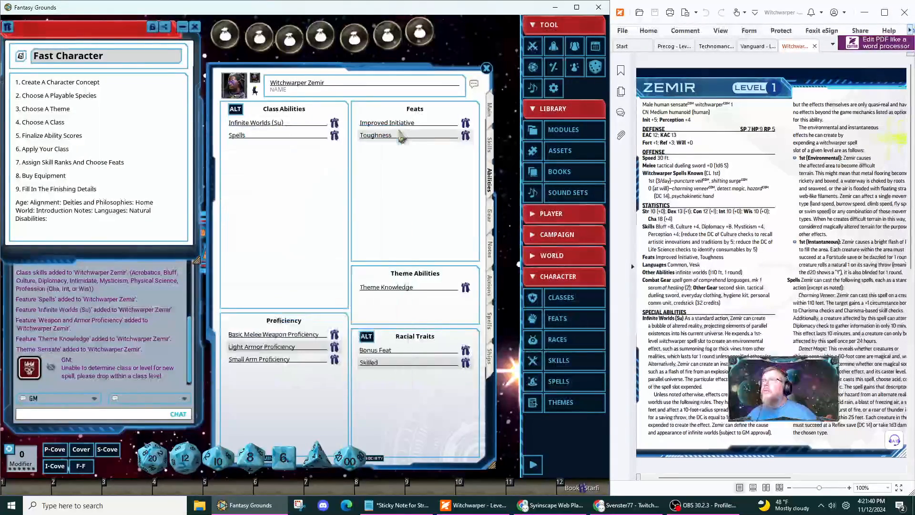
pyautogui.click(491, 115)
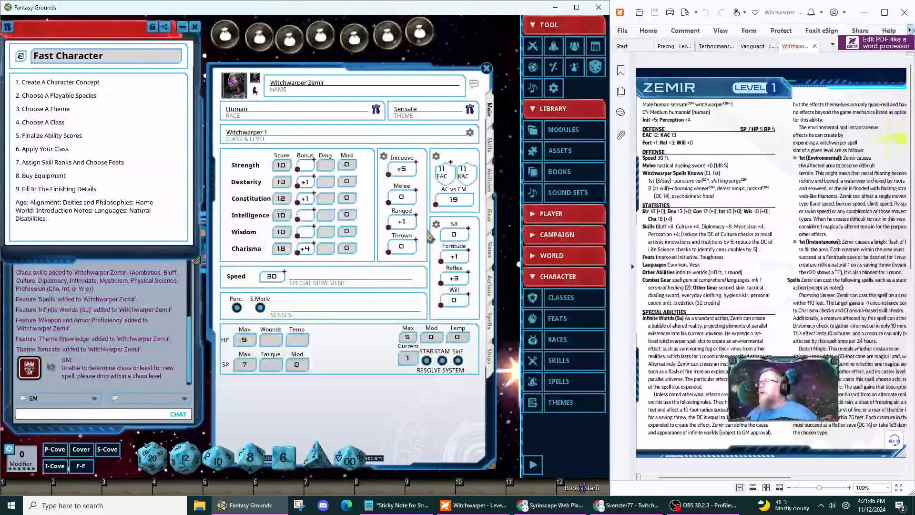
# Read the Theme Knowledge ability, mark Perception as a class skill, and close the ability description.
pyautogui.click(492, 187)
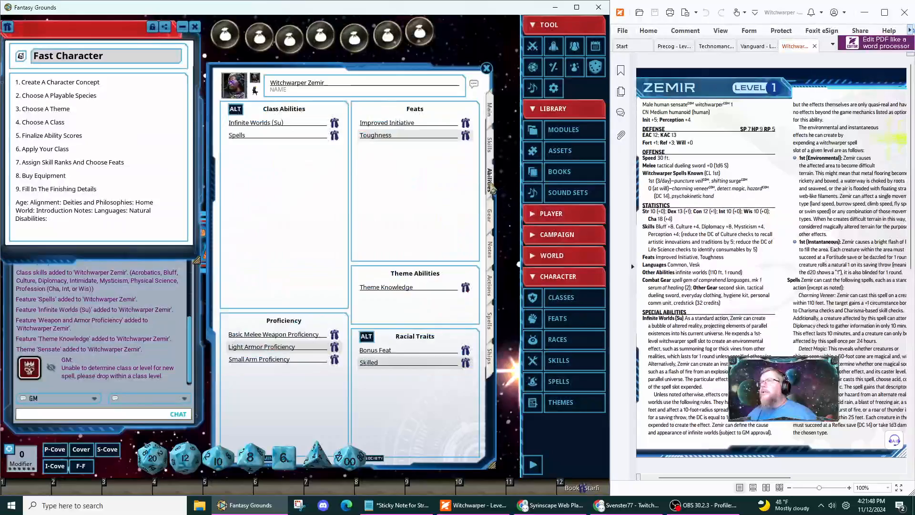
pyautogui.click(466, 288)
pyautogui.moveTo(376, 239); pyautogui.dragTo(183, 238)
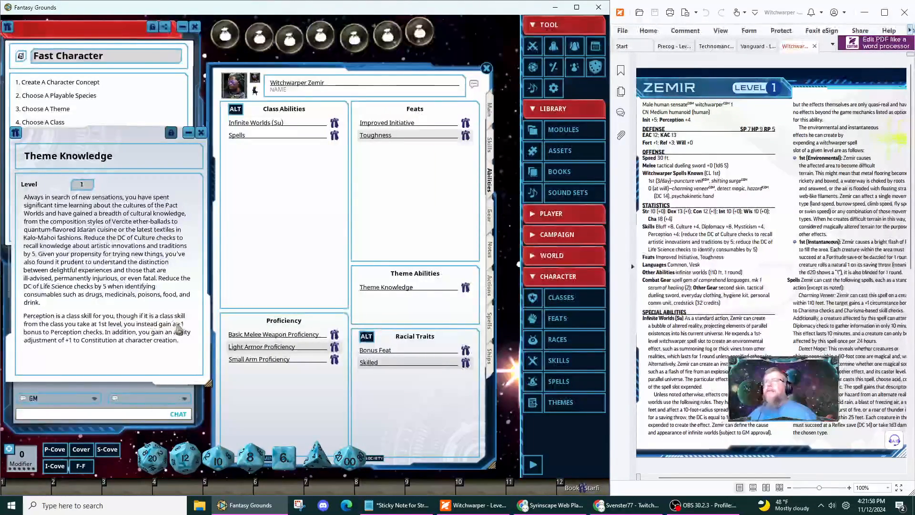
pyautogui.click(490, 144)
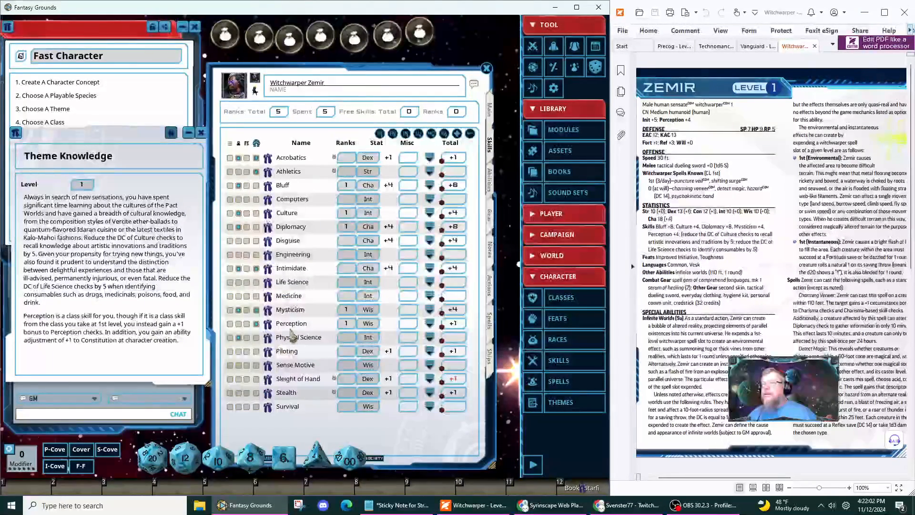
pyautogui.click(238, 324)
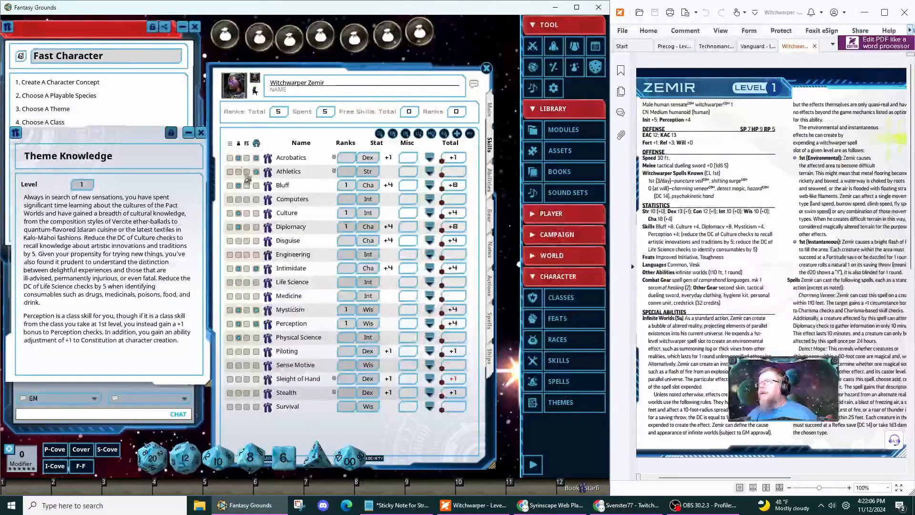
pyautogui.click(201, 133)
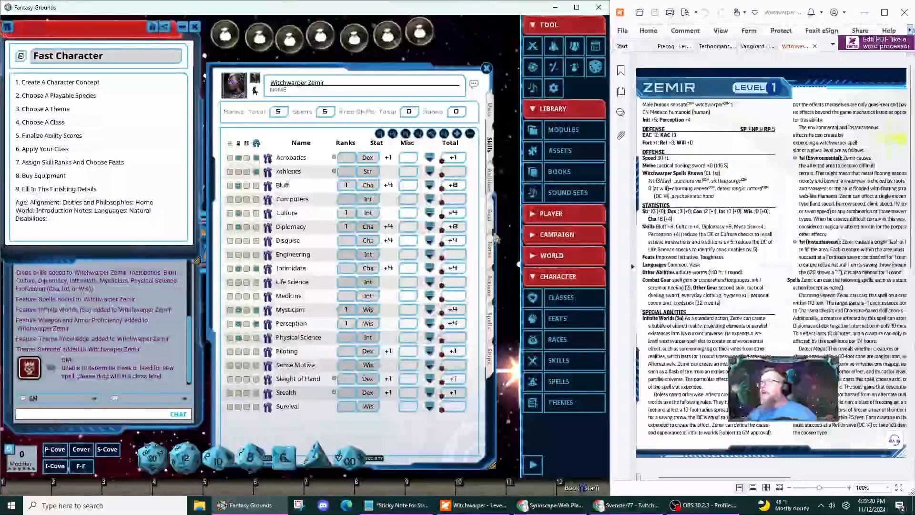
# Add Vesk to the character's languages in the notes.
pyautogui.click(490, 285)
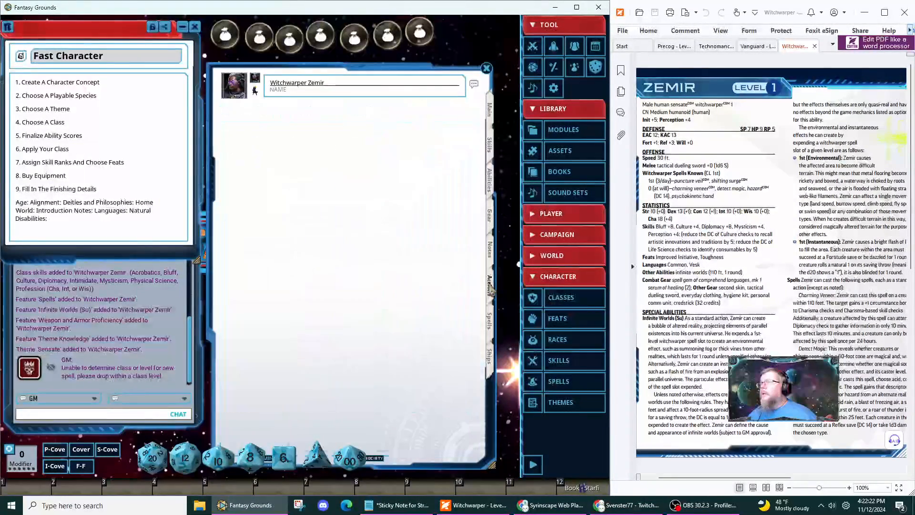
pyautogui.click(491, 255)
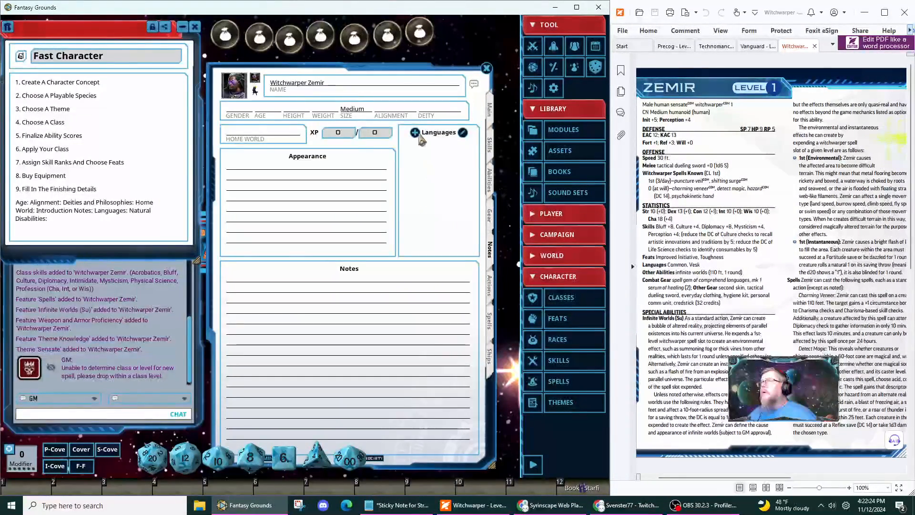
pyautogui.click(431, 154)
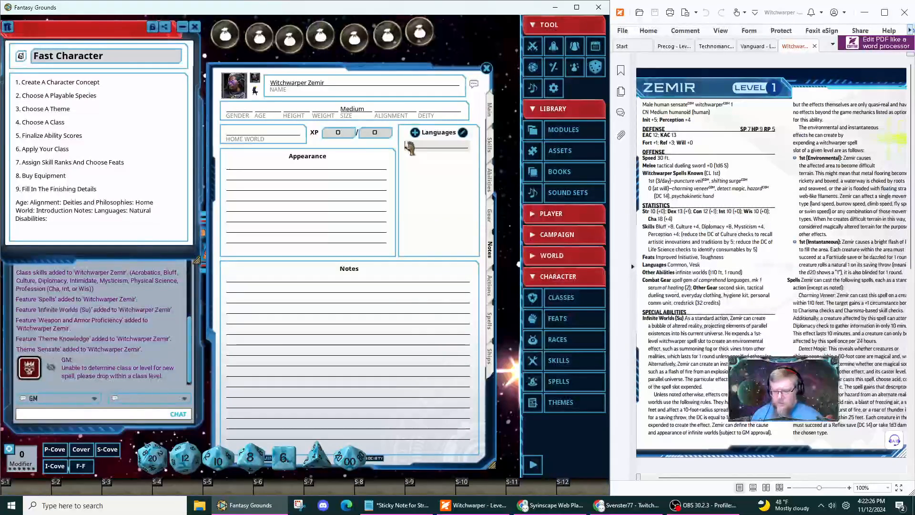
pyautogui.write('Vesk')
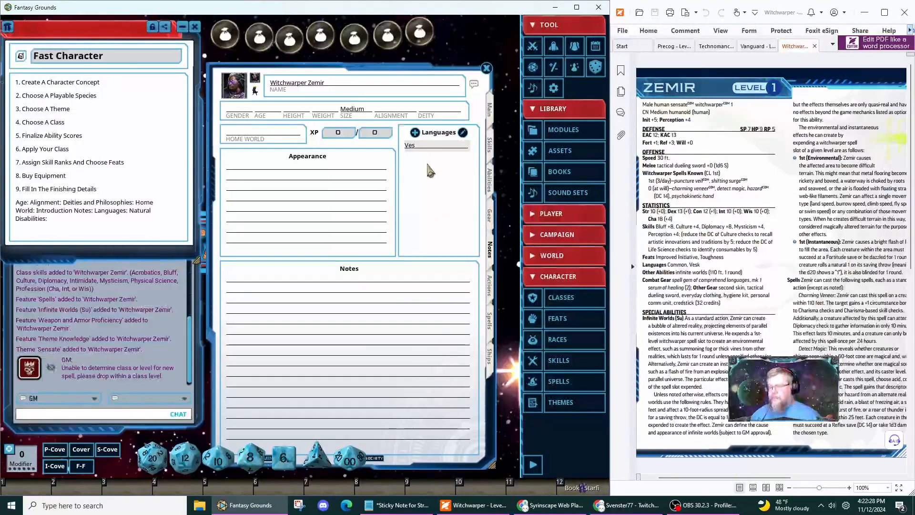
pyautogui.click(342, 187)
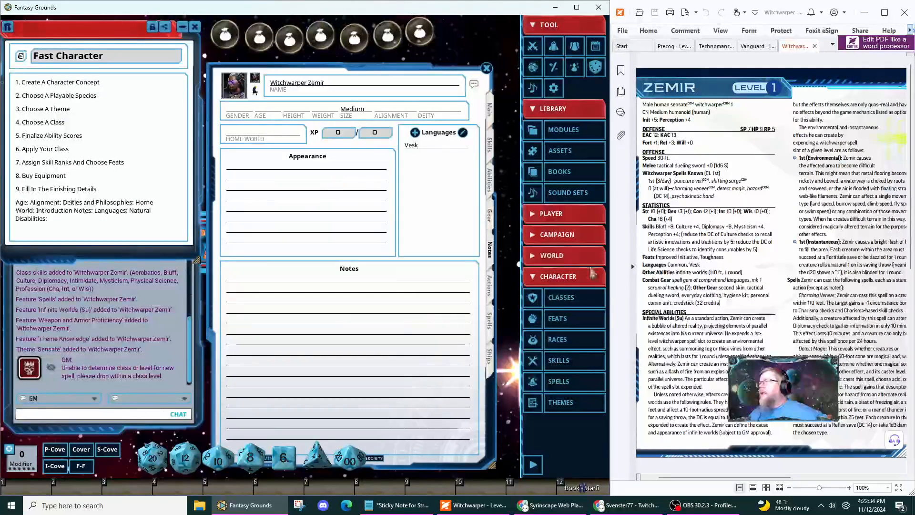
# Show the character's gear, search the campaign items for "spell gem" and open the Spell Gem 1st record.
pyautogui.click(494, 223)
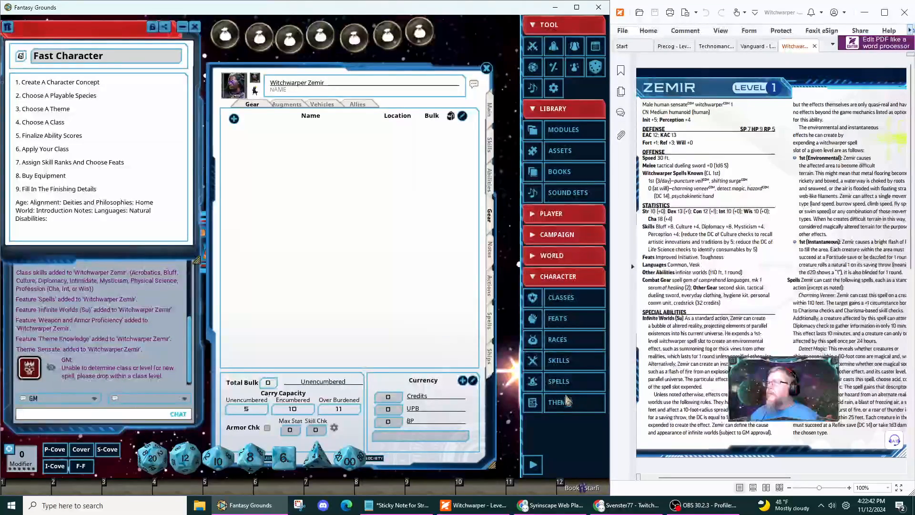
pyautogui.click(550, 281)
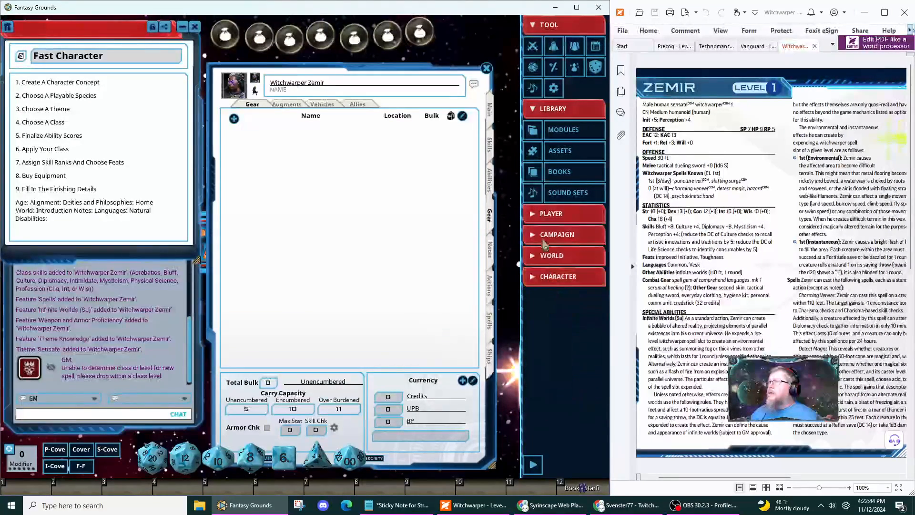
pyautogui.click(553, 235)
pyautogui.click(558, 318)
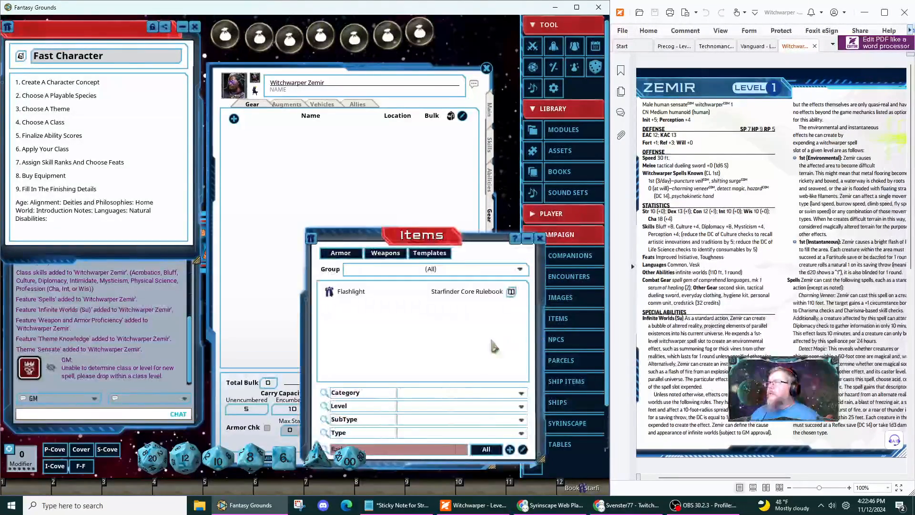
pyautogui.moveTo(479, 249); pyautogui.dragTo(497, 206)
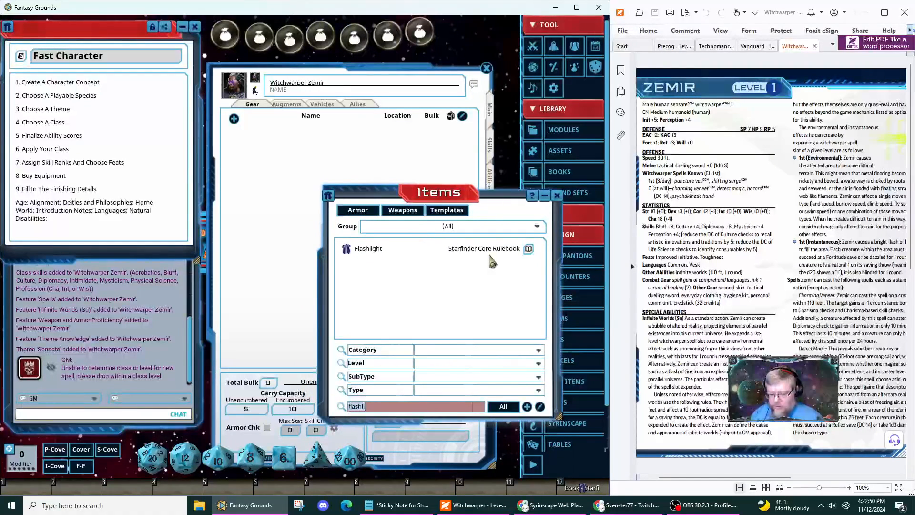
pyautogui.write('spell gem')
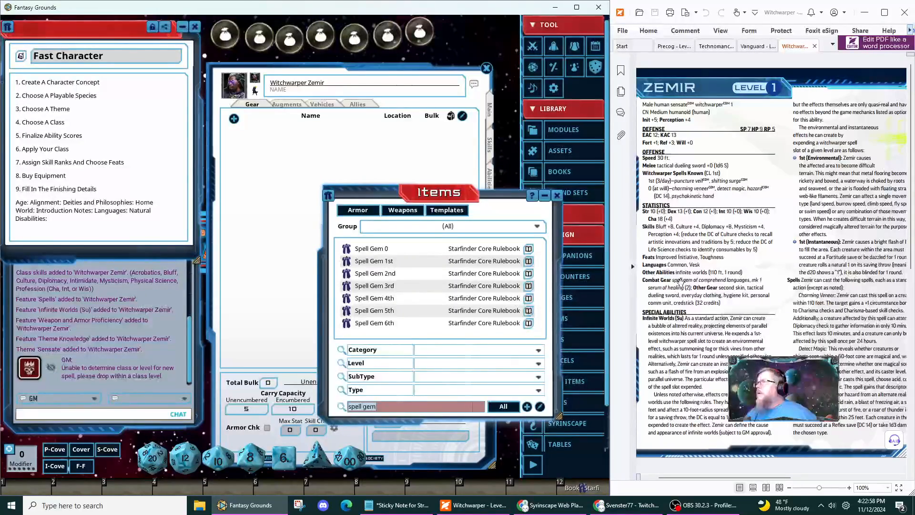
pyautogui.click(348, 260)
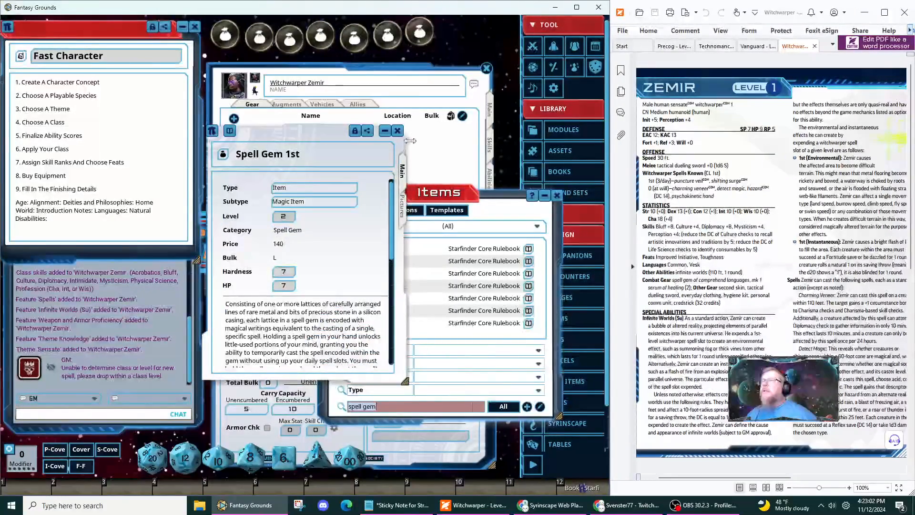
# Add the 1st-level spell gem to the character's gear and rename it "Spell Gem 1st (comprehend languages)".
pyautogui.click(395, 137)
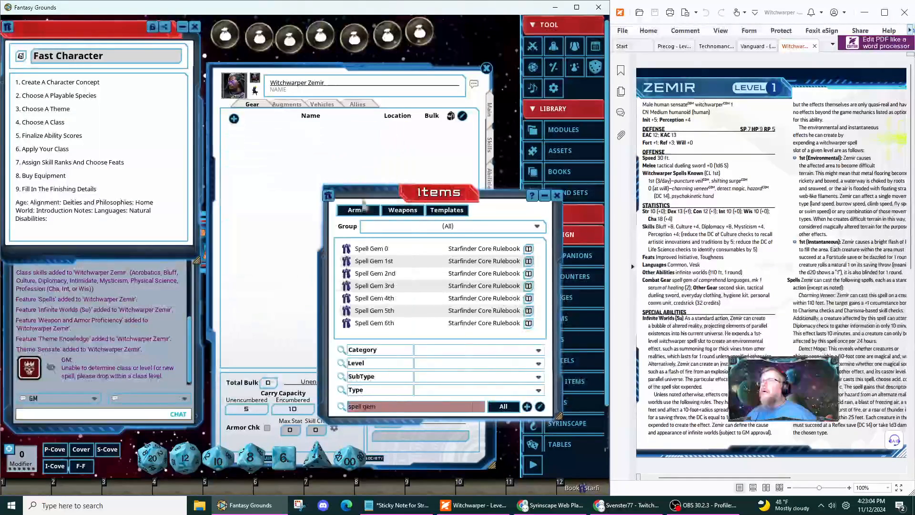
pyautogui.moveTo(345, 266); pyautogui.dragTo(286, 161)
pyautogui.click(304, 133)
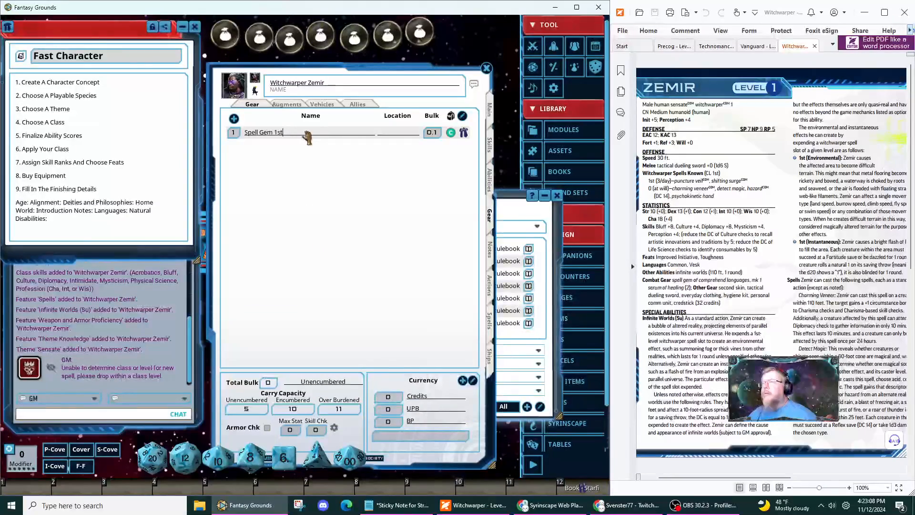
pyautogui.write('(c')
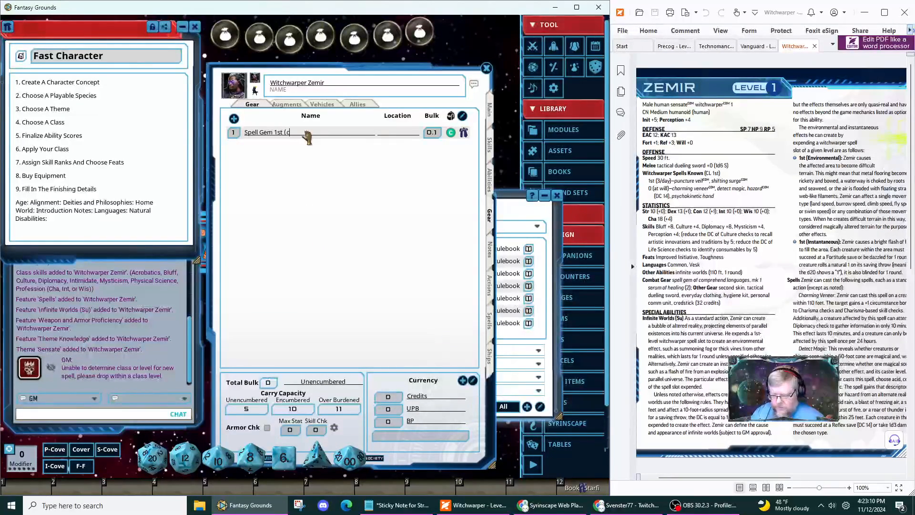
pyautogui.write('omprehend lan')
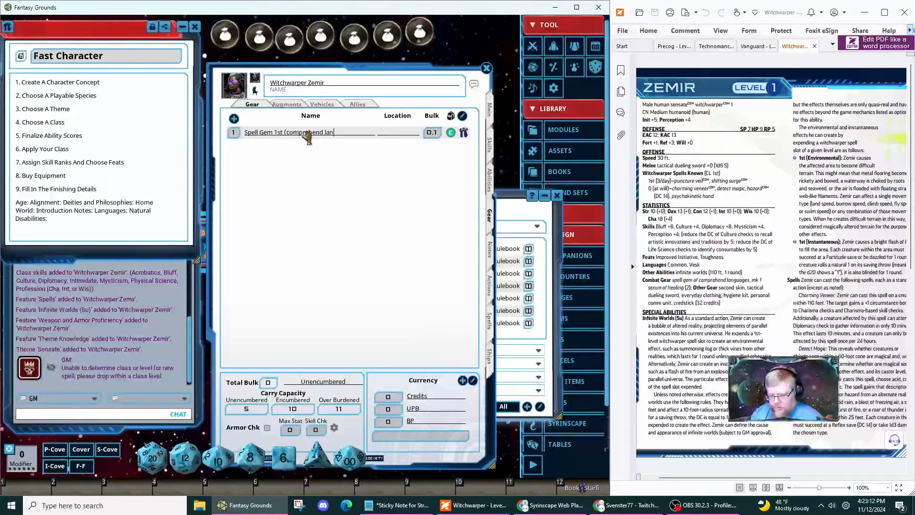
pyautogui.write('guages)')
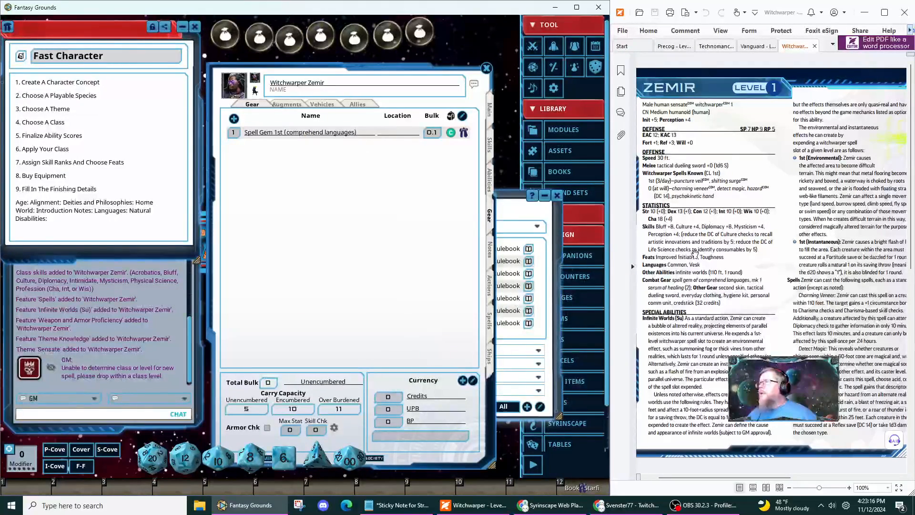
# Add Serum of Healing Mk 1 to the character's gear and set its quantity to 2.
pyautogui.click(230, 37)
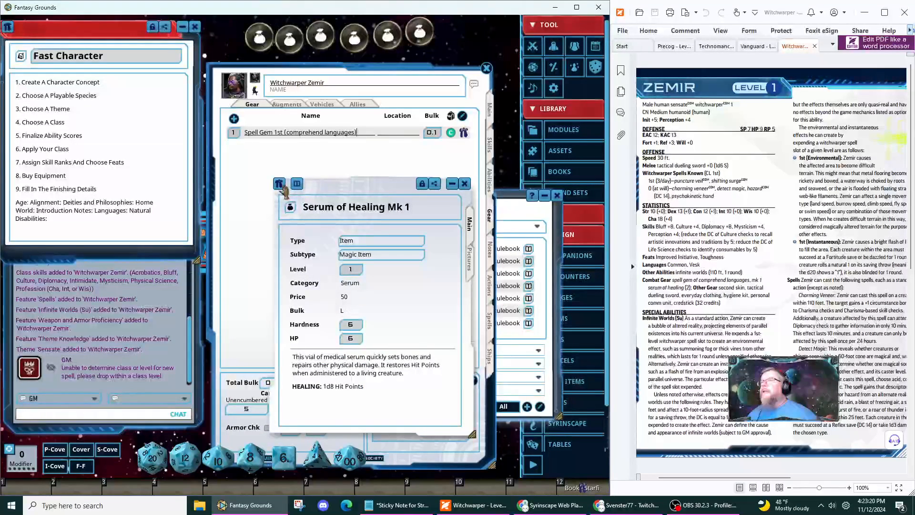
pyautogui.moveTo(290, 206); pyautogui.dragTo(245, 158)
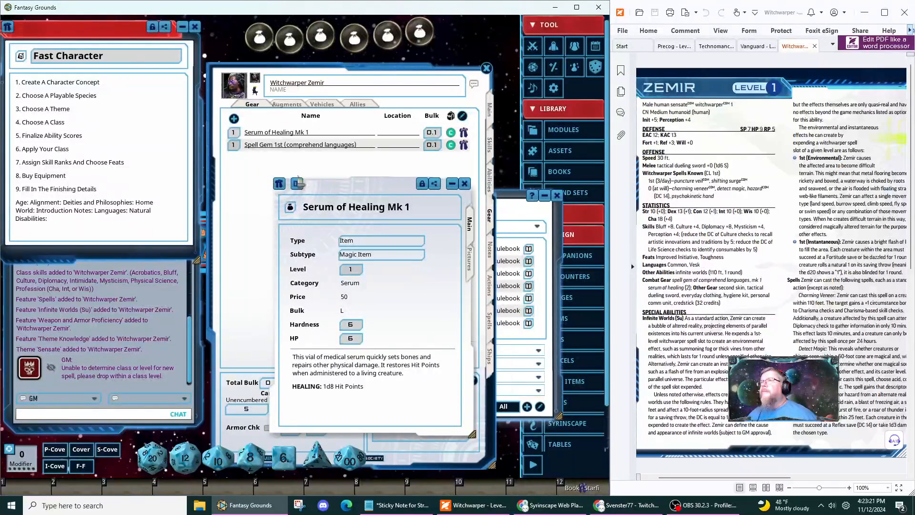
pyautogui.click(465, 183)
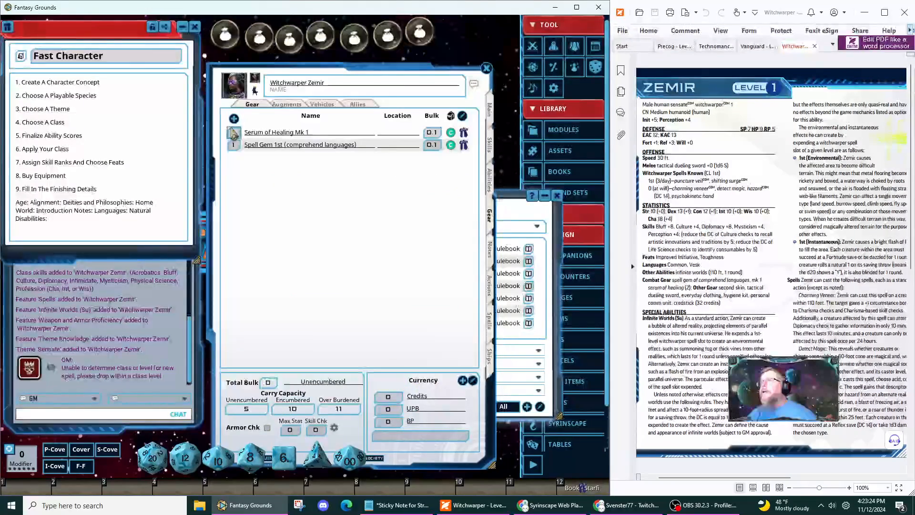
pyautogui.write('2')
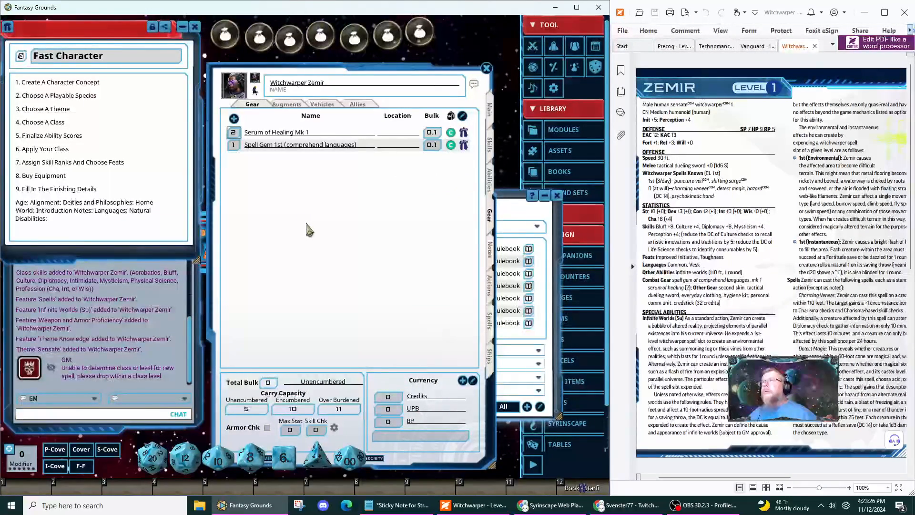
pyautogui.press('Return')
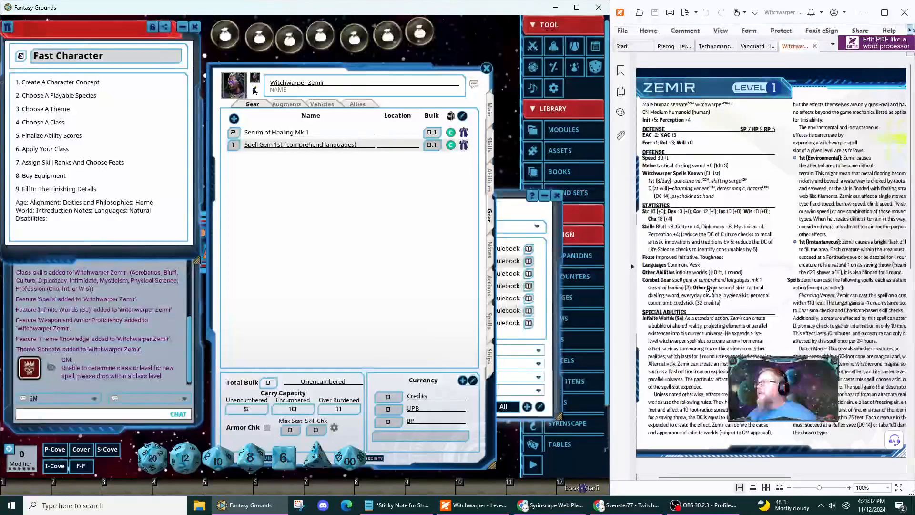
# Add the Second skin light armor to the character's gear and put its record away.
pyautogui.click(265, 40)
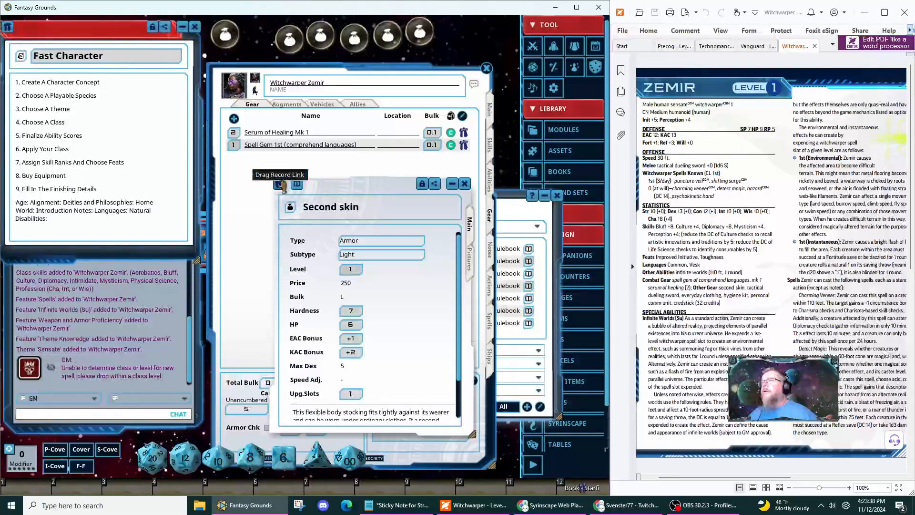
pyautogui.moveTo(280, 184); pyautogui.dragTo(239, 165)
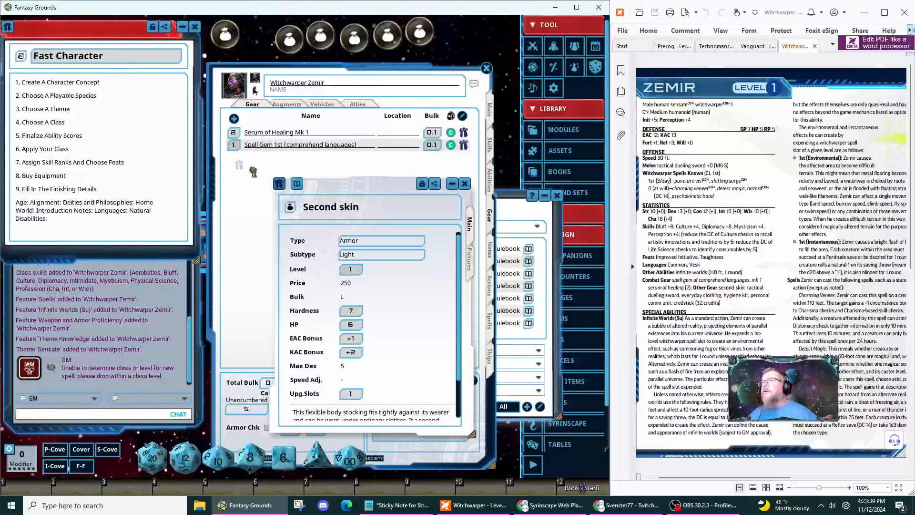
pyautogui.click(451, 185)
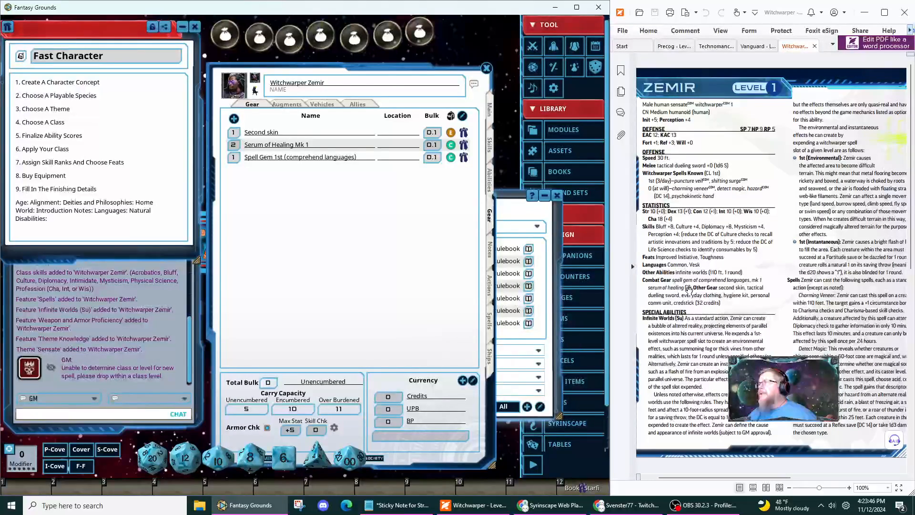
# Search the campaign items for "dueling" and add the tactical dueling sword to the character's gear.
pyautogui.click(542, 338)
pyautogui.doubleClick(406, 410)
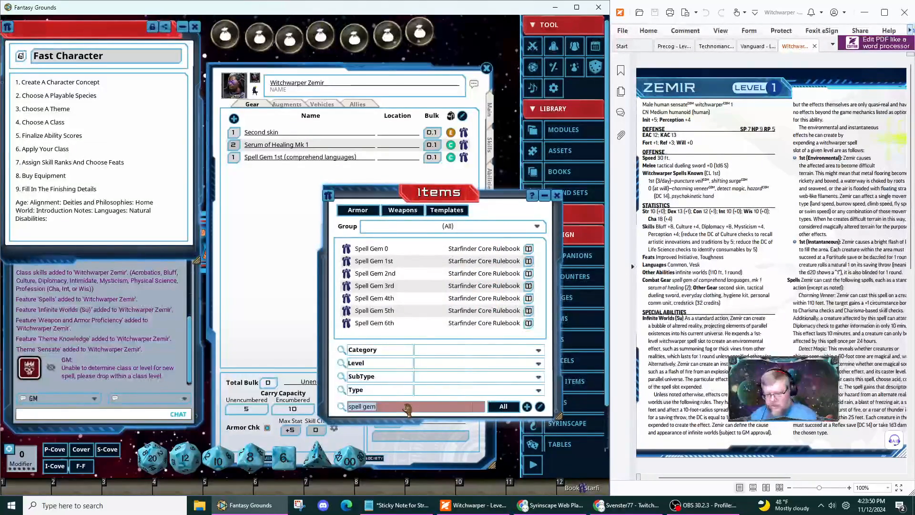
pyautogui.write('dueling')
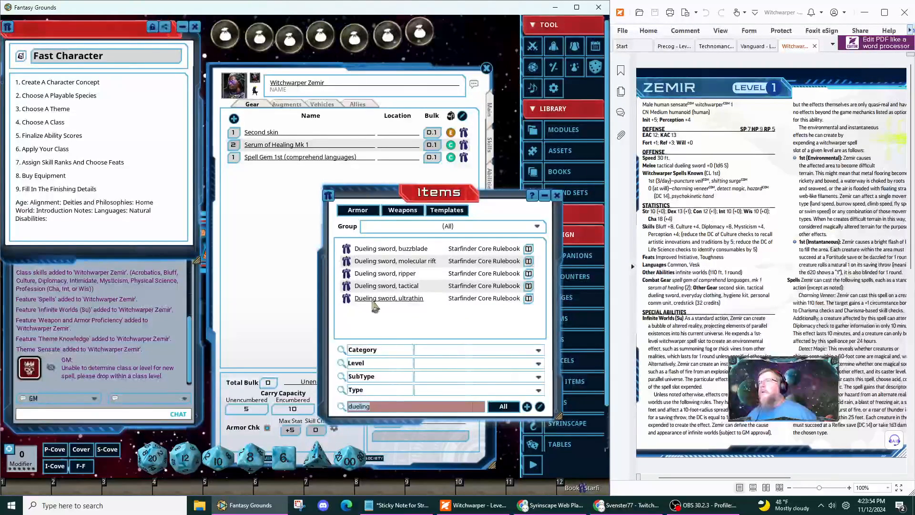
pyautogui.moveTo(257, 206); pyautogui.dragTo(258, 206)
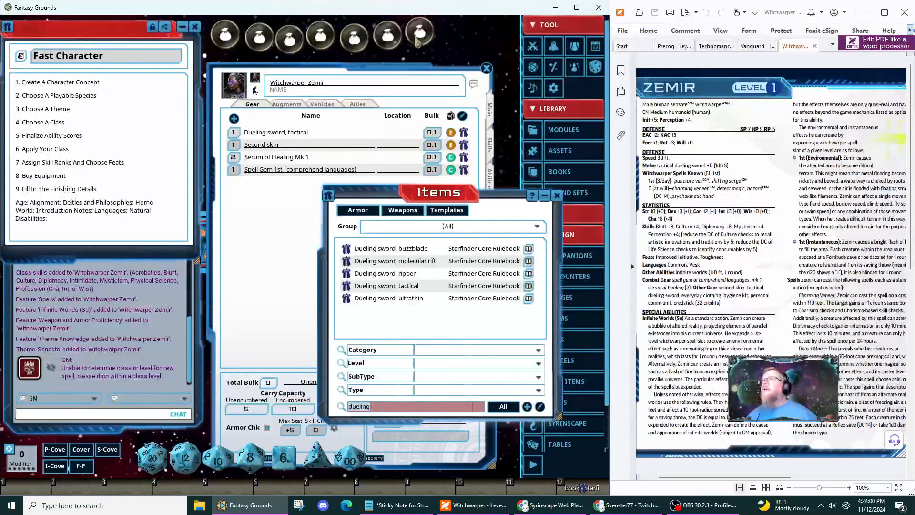
# Add everyday clothing to the character's gear and close the clothing record.
pyautogui.click(419, 42)
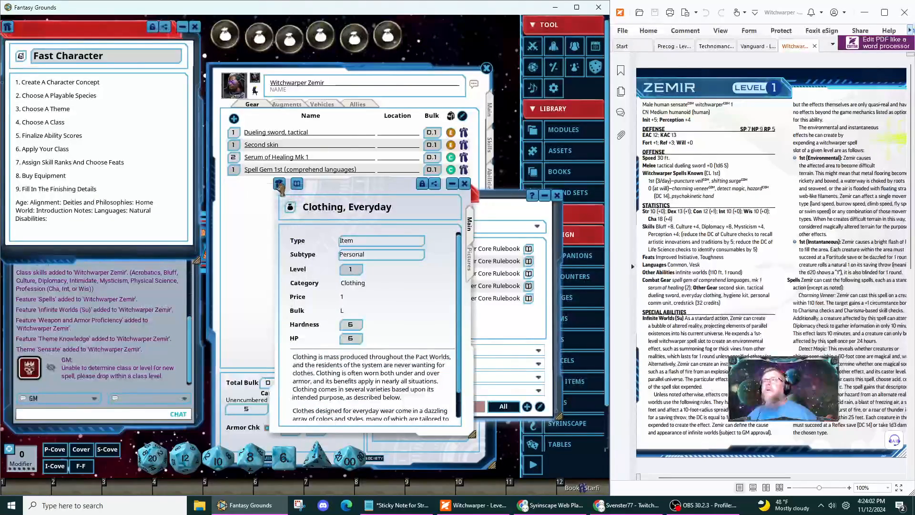
pyautogui.moveTo(279, 184); pyautogui.dragTo(240, 191)
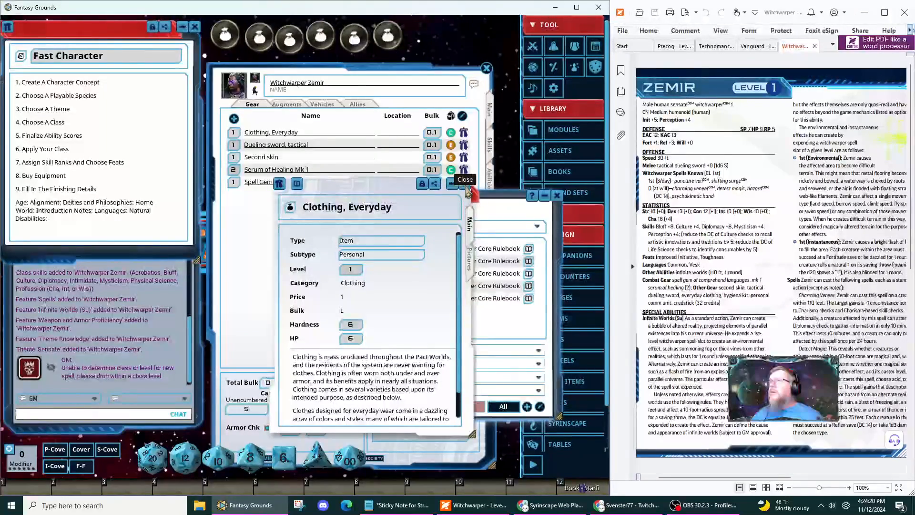
pyautogui.click(464, 188)
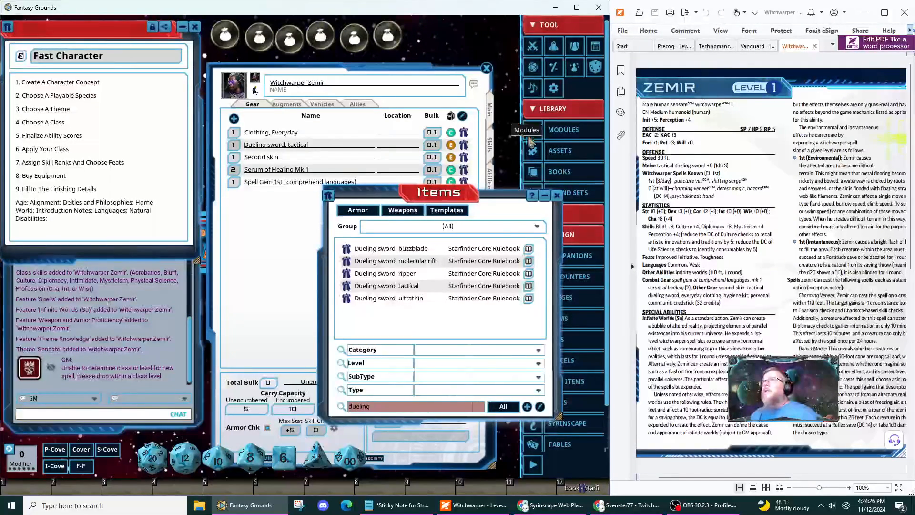
# Add a personal comm unit and a hygiene kit to the character's gear.
pyautogui.click(394, 36)
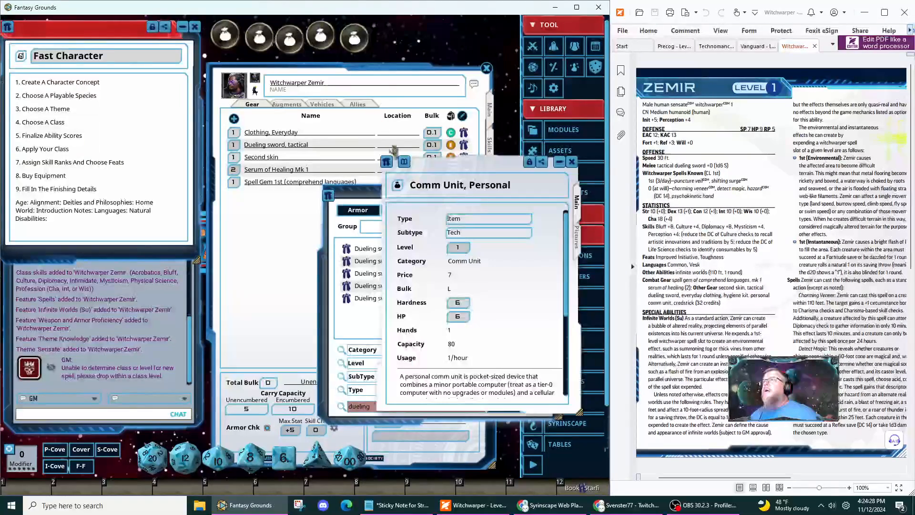
pyautogui.moveTo(384, 163); pyautogui.dragTo(277, 217)
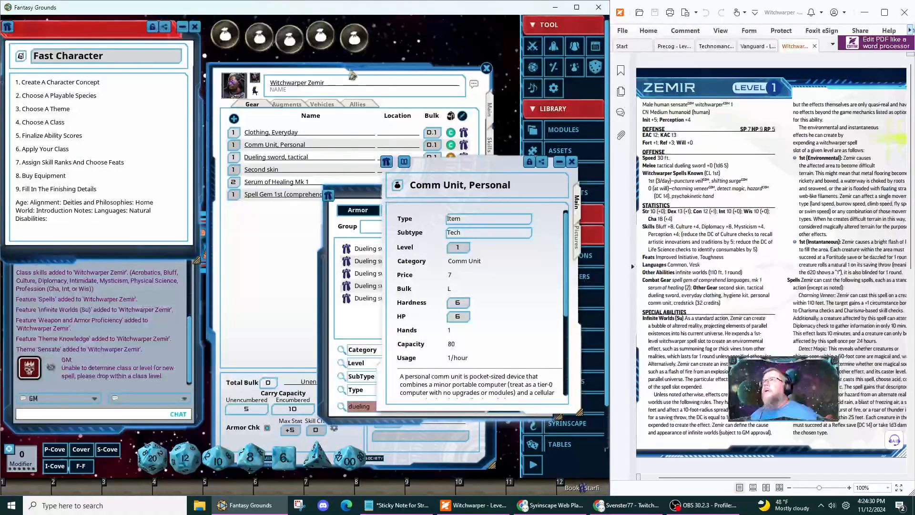
pyautogui.click(354, 36)
pyautogui.moveTo(332, 130); pyautogui.dragTo(270, 212)
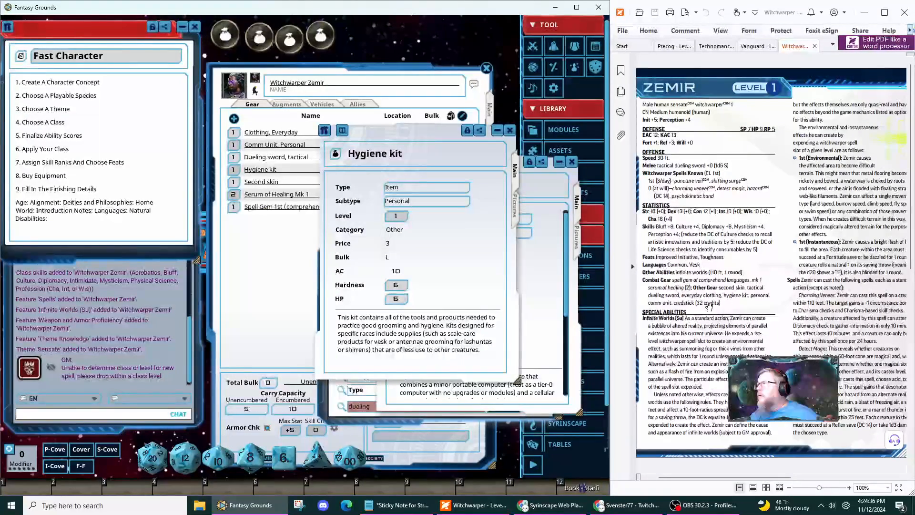
# Set the character's credits to 32 in the currency section.
pyautogui.click(275, 317)
pyautogui.click(389, 397)
pyautogui.write('32')
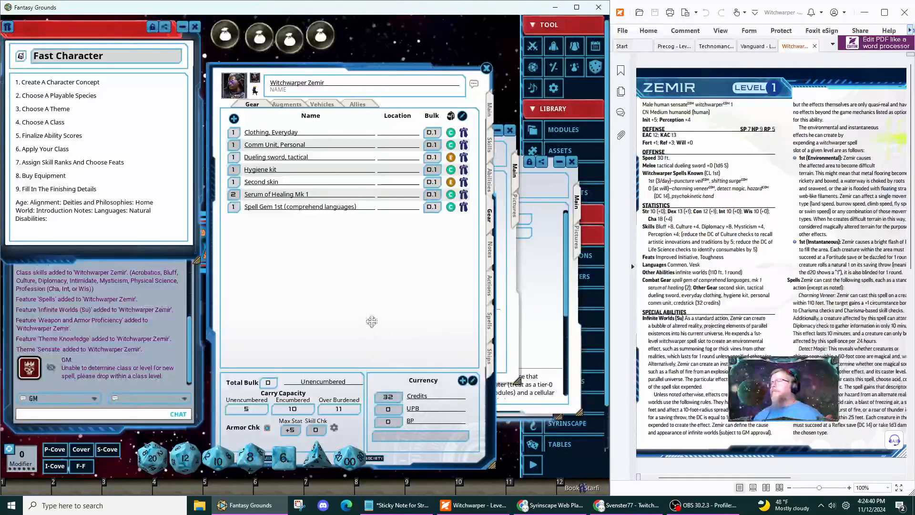
# Check the character's abilities, and enter CN as the alignment and Male as the gender in the notes.
pyautogui.moveTo(371, 326); pyautogui.dragTo(364, 324)
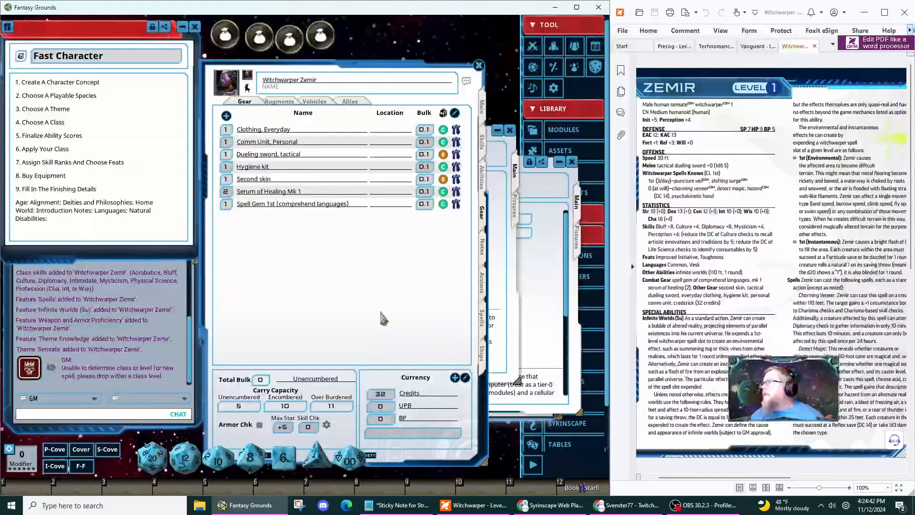
pyautogui.click(484, 142)
pyautogui.click(482, 177)
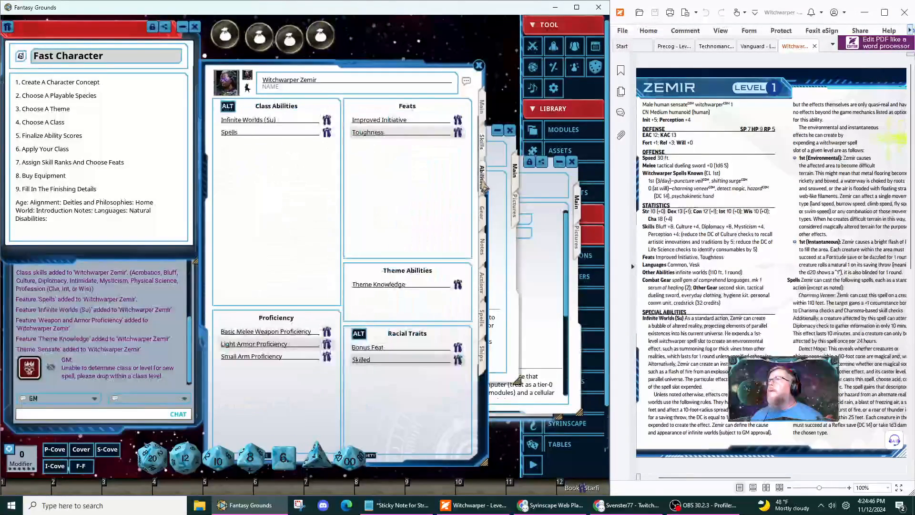
pyautogui.click(484, 226)
pyautogui.click(482, 247)
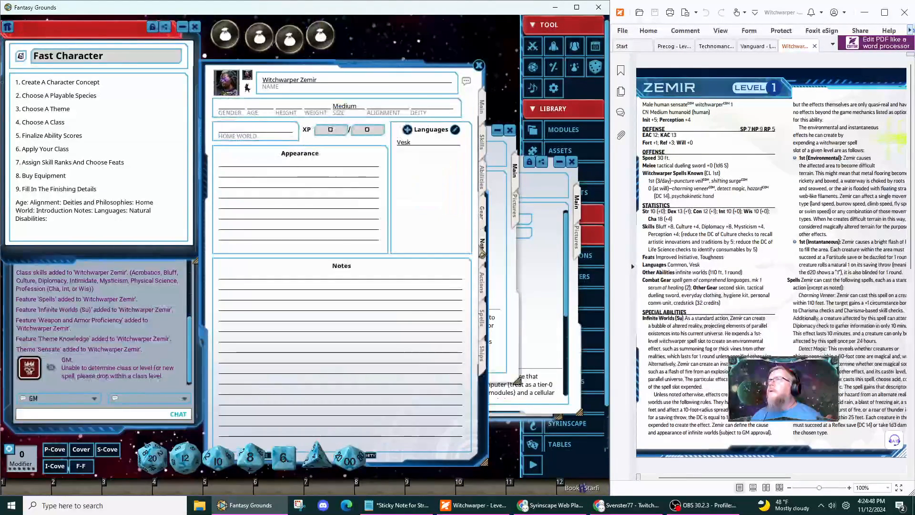
pyautogui.click(389, 113)
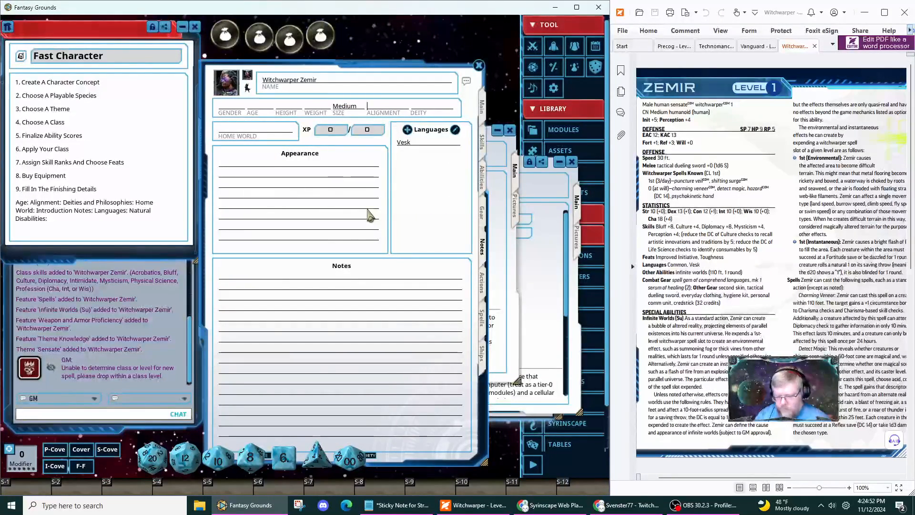
pyautogui.write('CN')
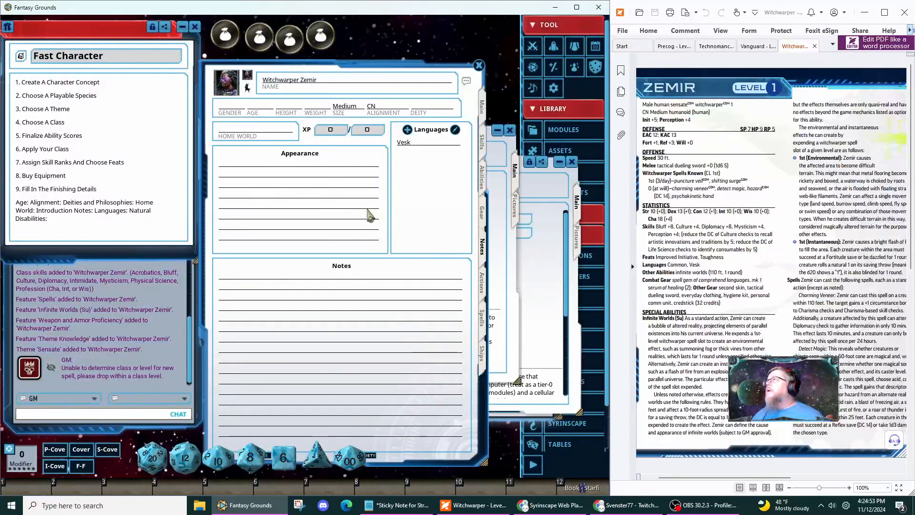
pyautogui.click(228, 115)
pyautogui.write('Male')
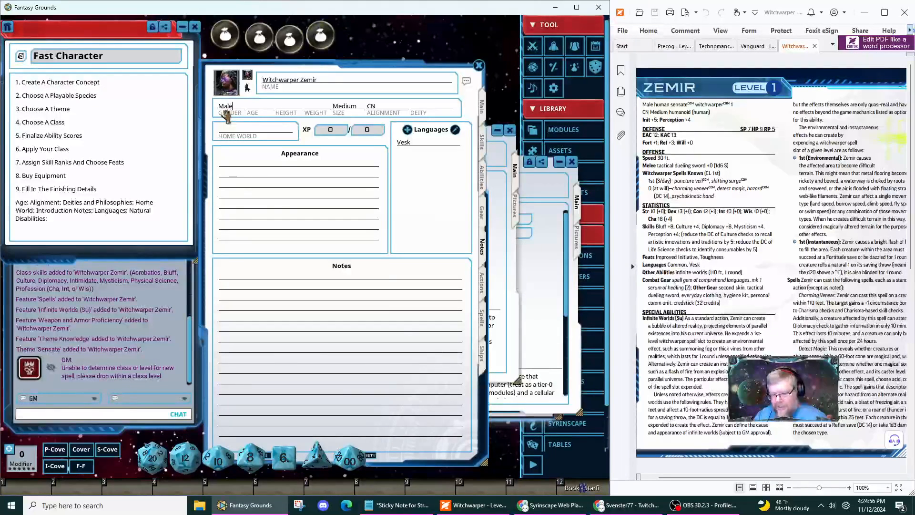
pyautogui.click(327, 193)
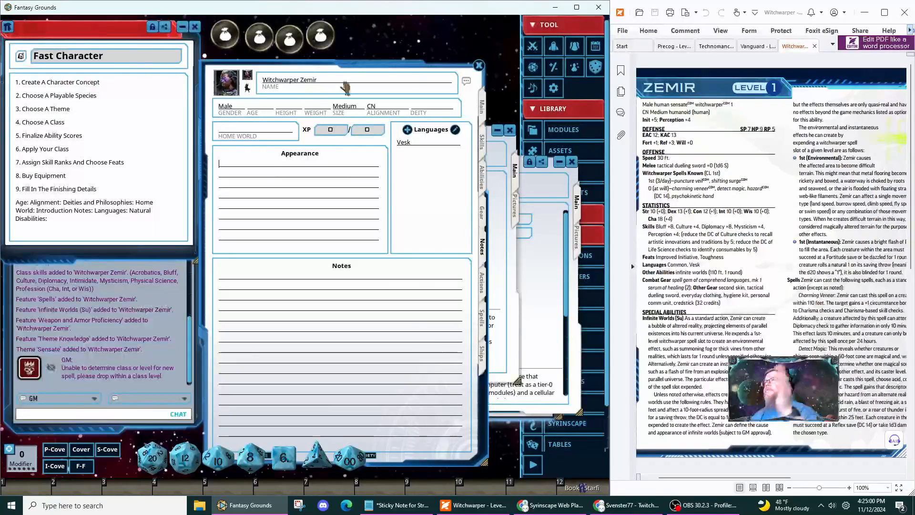
# Close the finished character sheet and the open Hygiene kit and Comm Unit, Personal records.
pyautogui.click(480, 67)
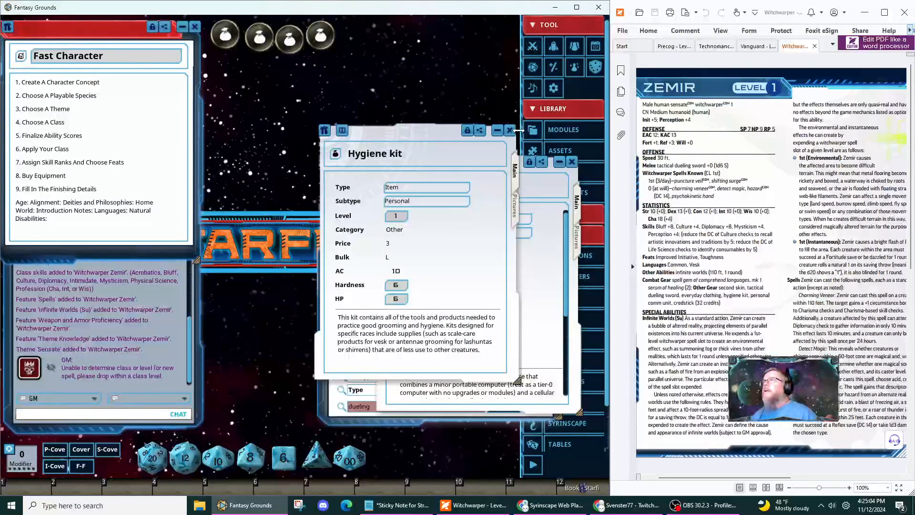
pyautogui.click(509, 130)
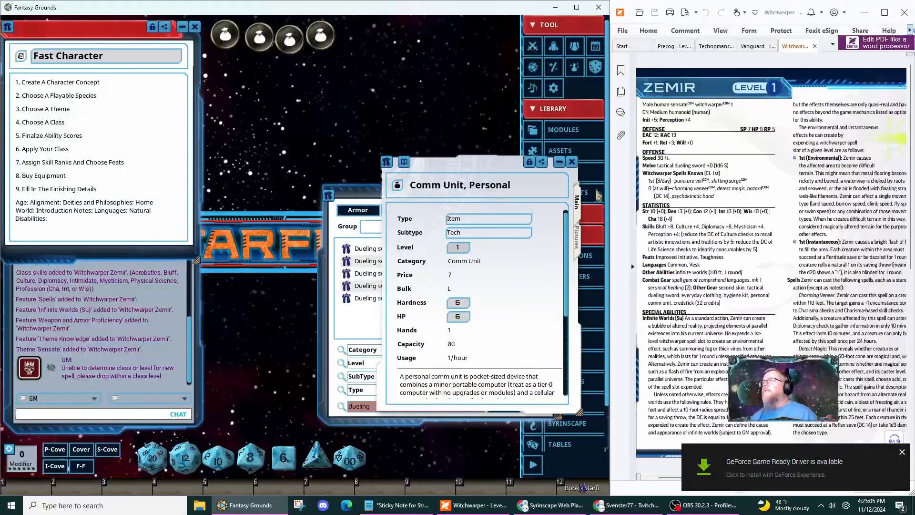
pyautogui.click(572, 161)
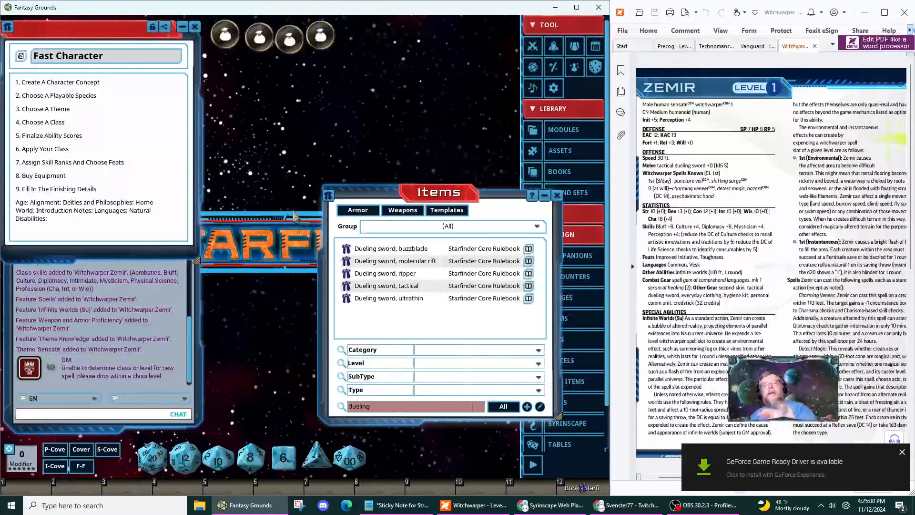